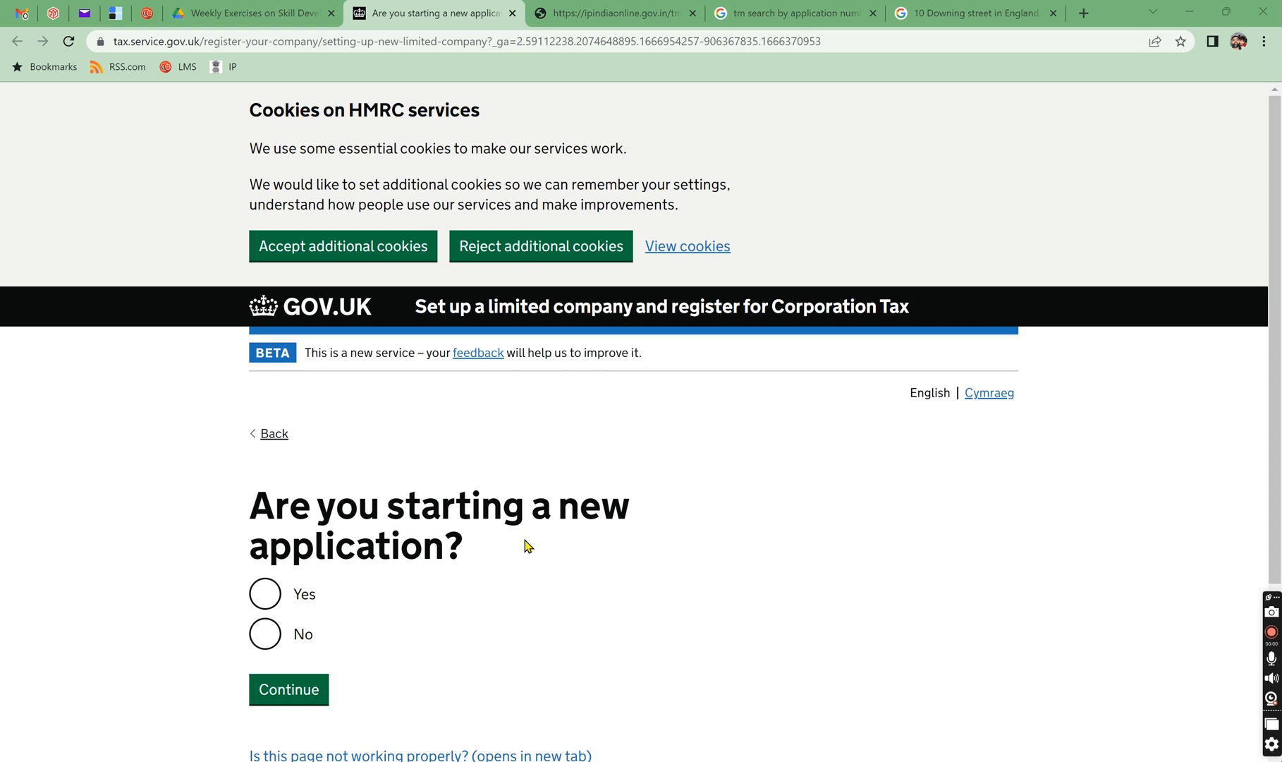
# Answer Yes to 'Are you starting a new application?' and continue
pyautogui.scroll(-1, 524, 541)
pyautogui.scroll(-1, 525, 545)
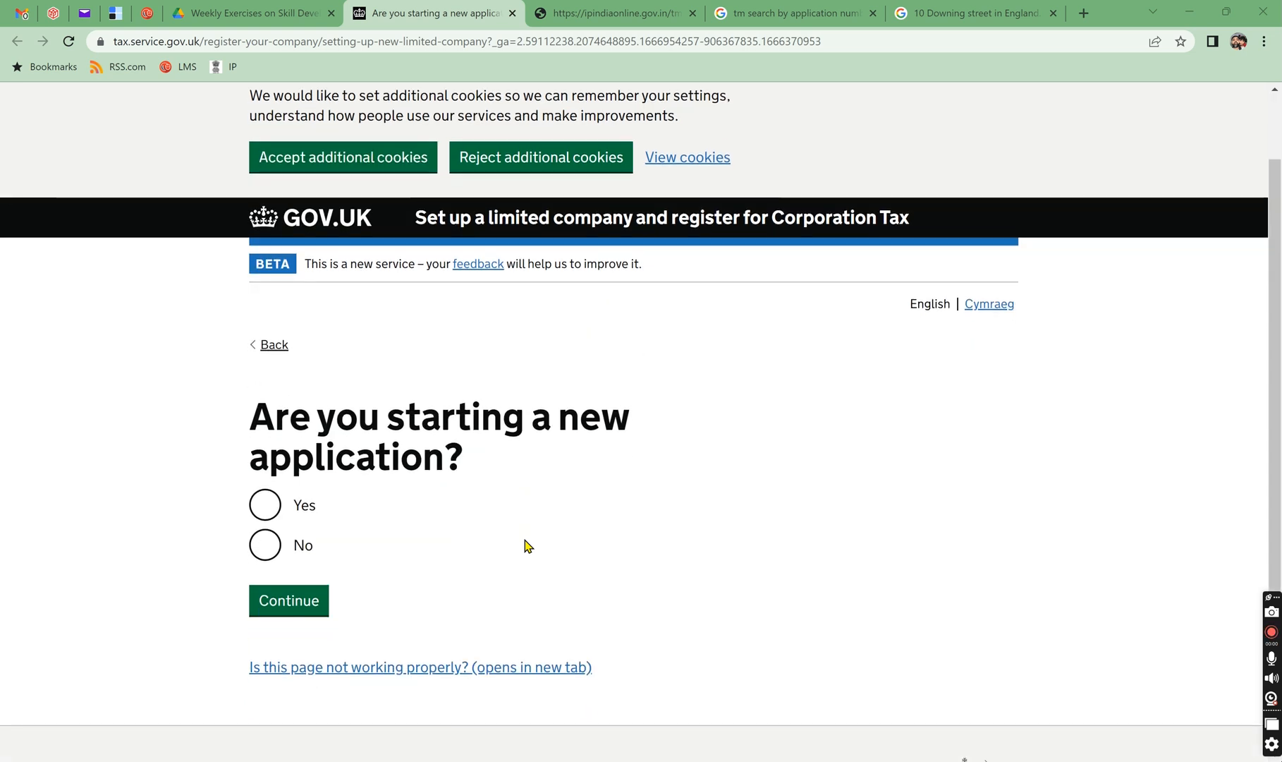
pyautogui.scroll(-1, 526, 545)
pyautogui.scroll(-1, 526, 546)
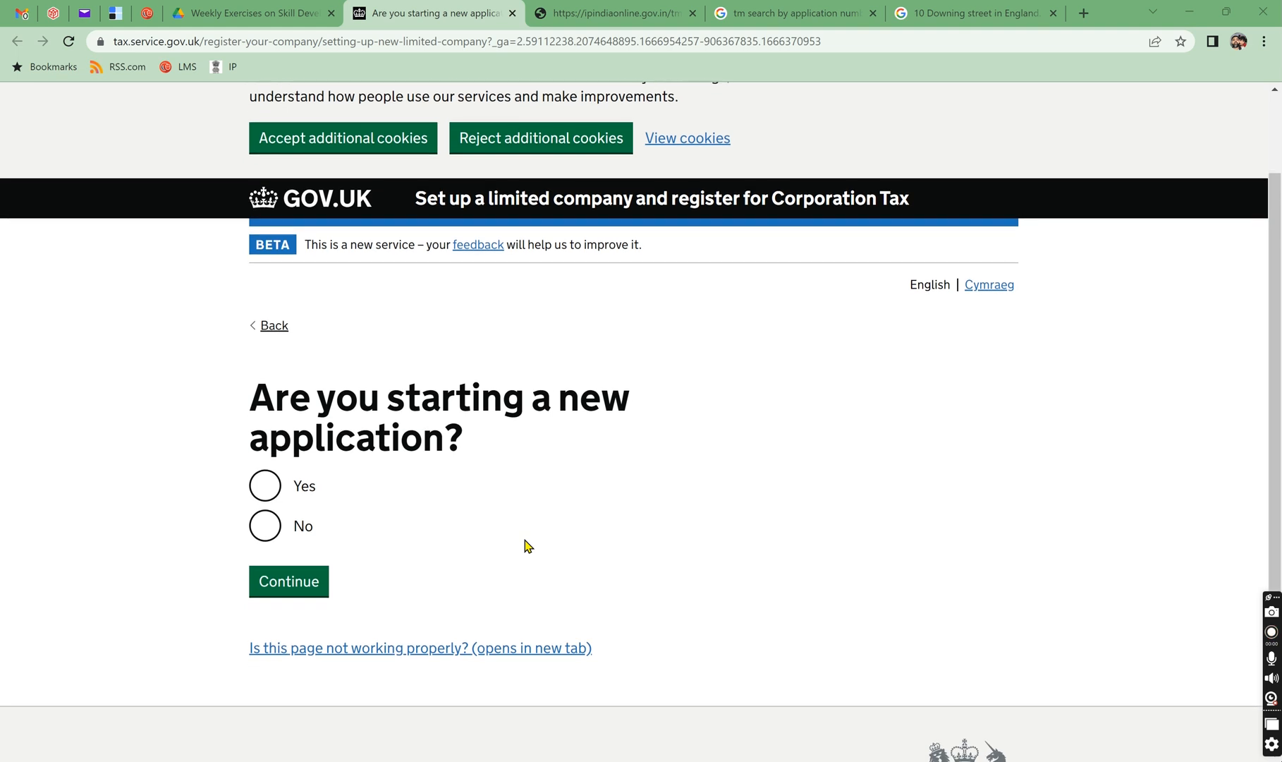
pyautogui.scroll(2, 526, 545)
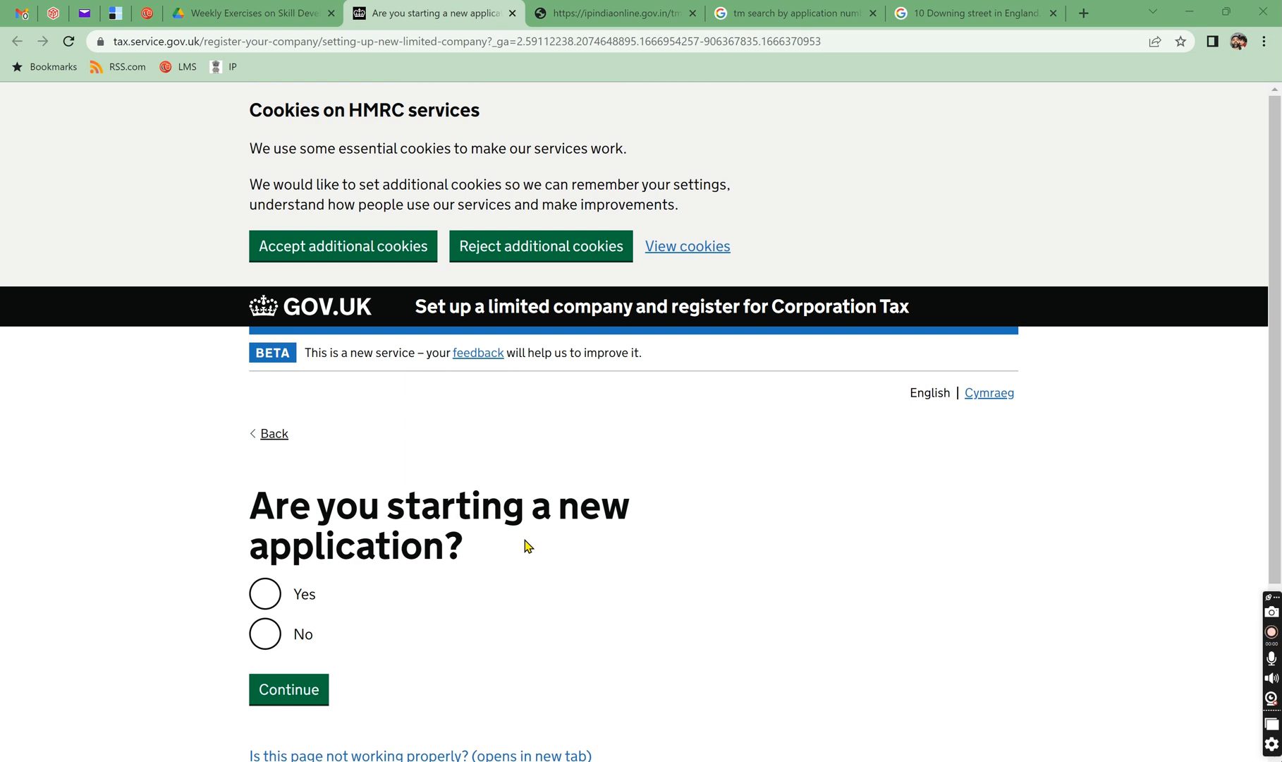
pyautogui.scroll(-1, 525, 545)
pyautogui.scroll(-1, 525, 545)
pyautogui.scroll(-1, 525, 545)
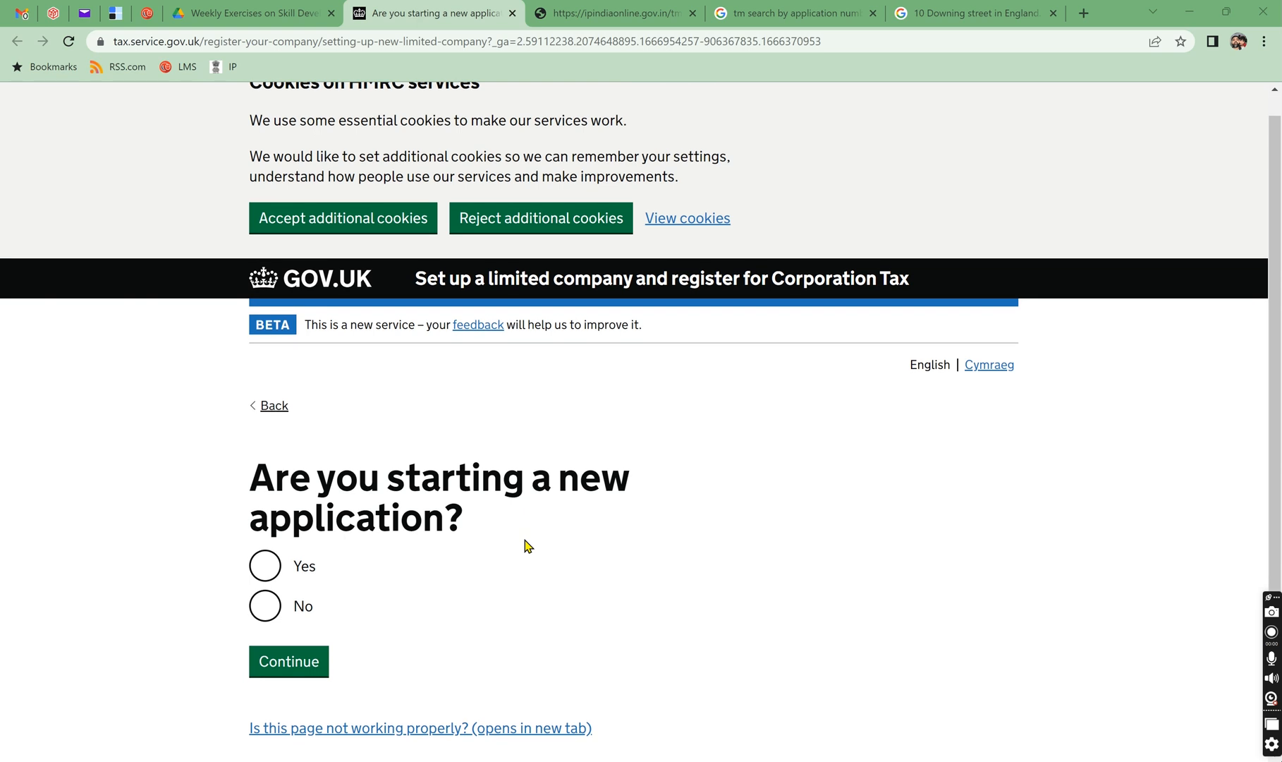
pyautogui.scroll(-1, 526, 545)
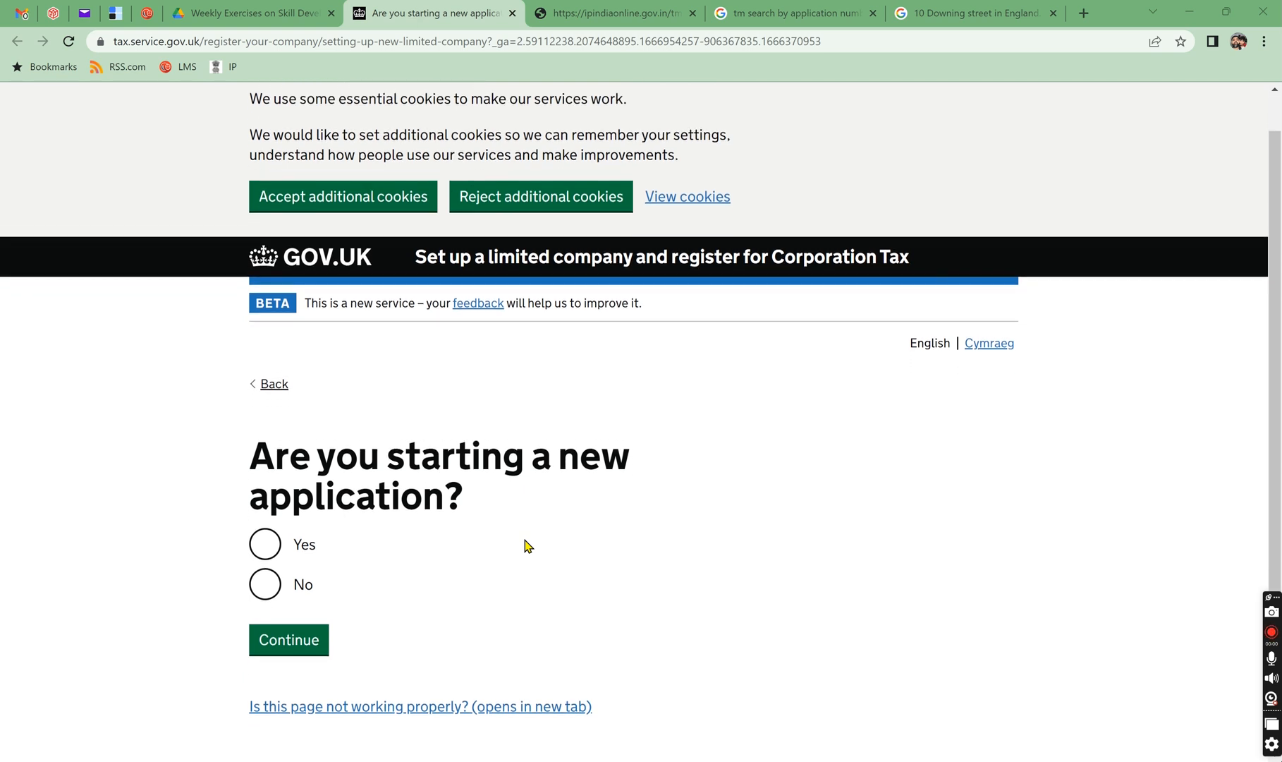
pyautogui.scroll(-1, 525, 546)
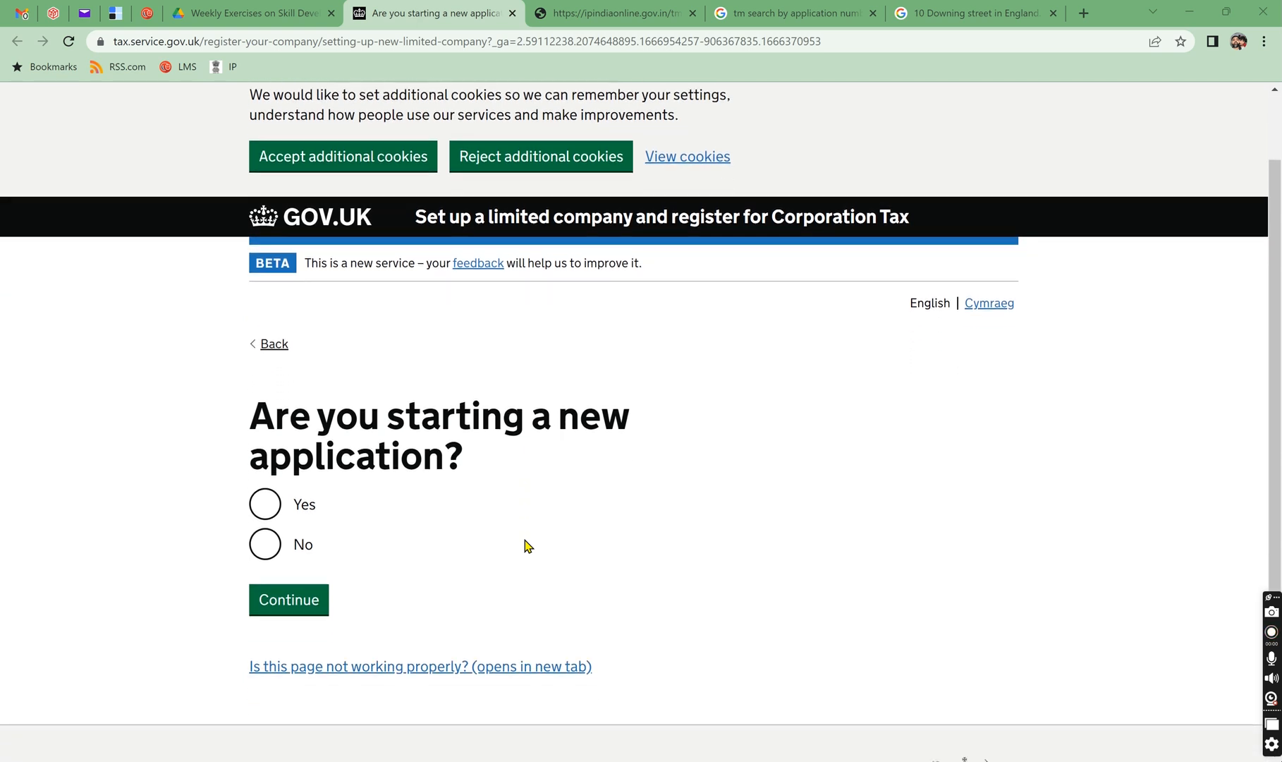
pyautogui.scroll(-1, 525, 545)
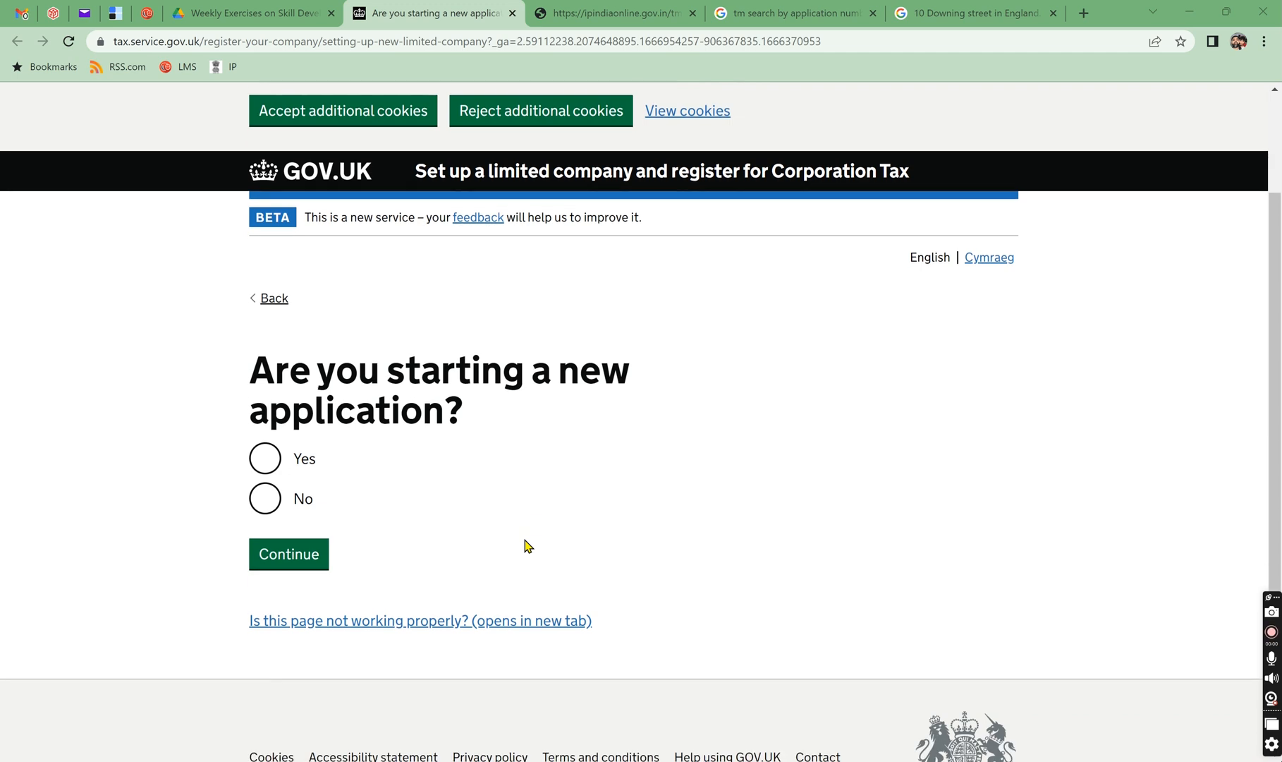
pyautogui.scroll(-2, 526, 546)
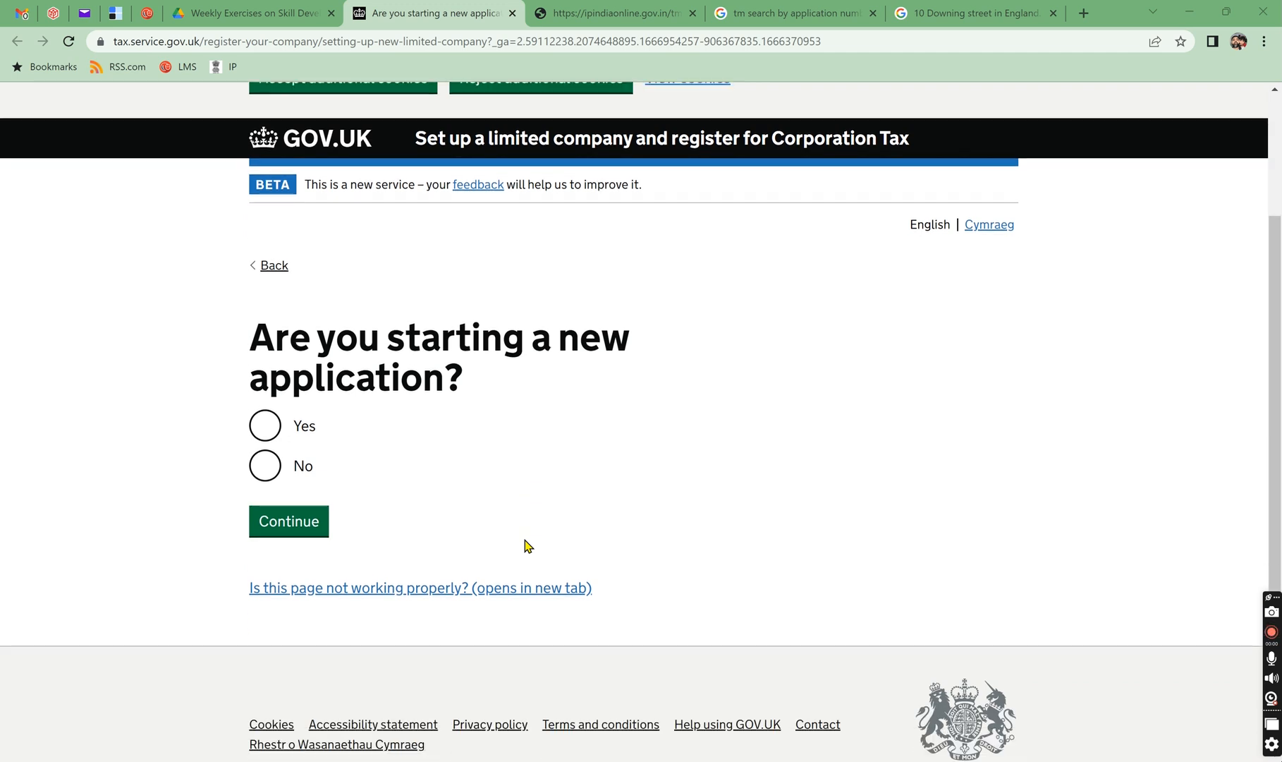
pyautogui.scroll(-1, 525, 545)
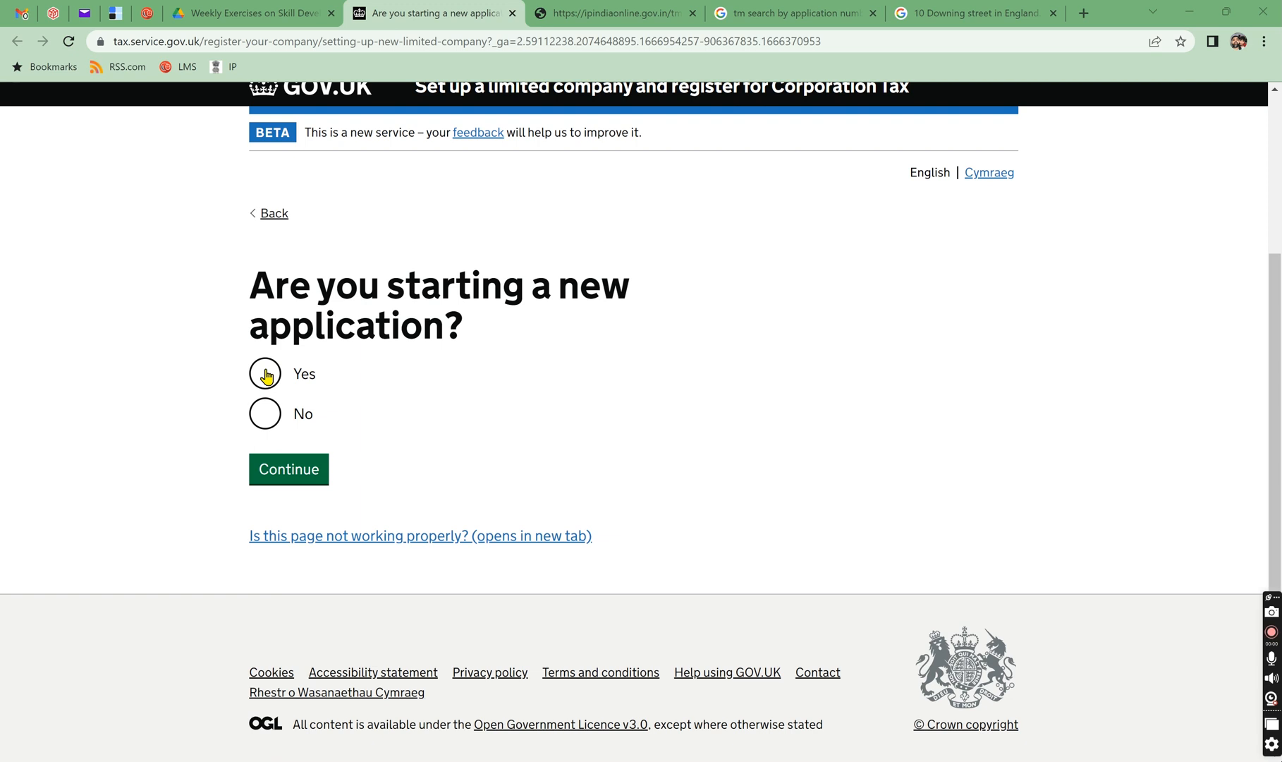
pyautogui.click(266, 376)
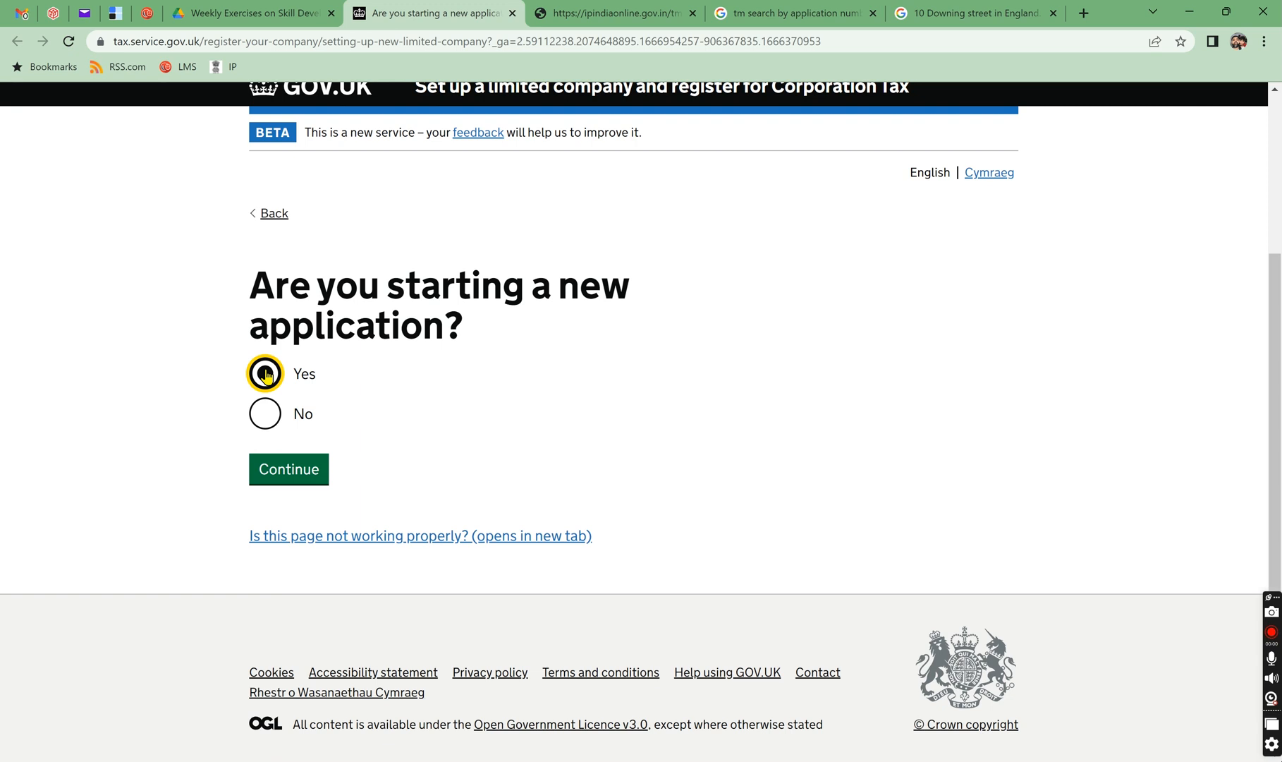
pyautogui.click(284, 479)
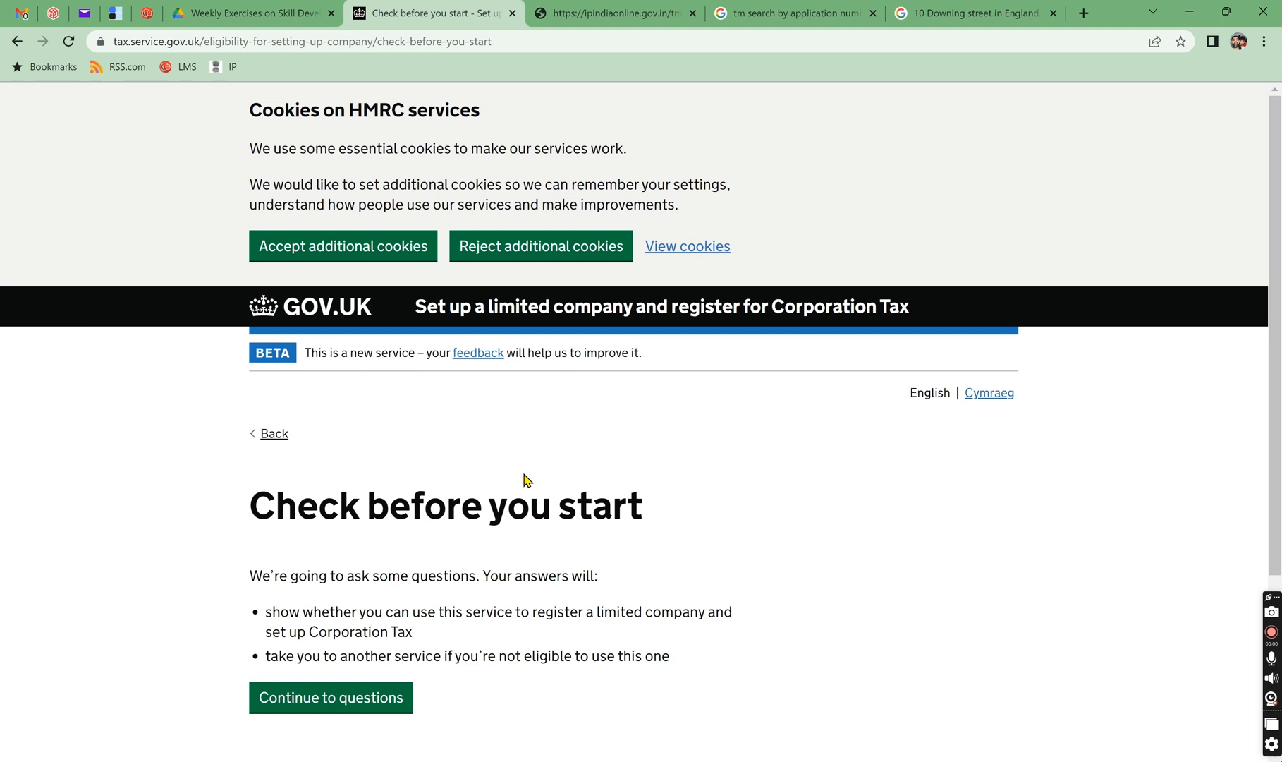
# Continue to the eligibility questions
pyautogui.scroll(-5, 526, 480)
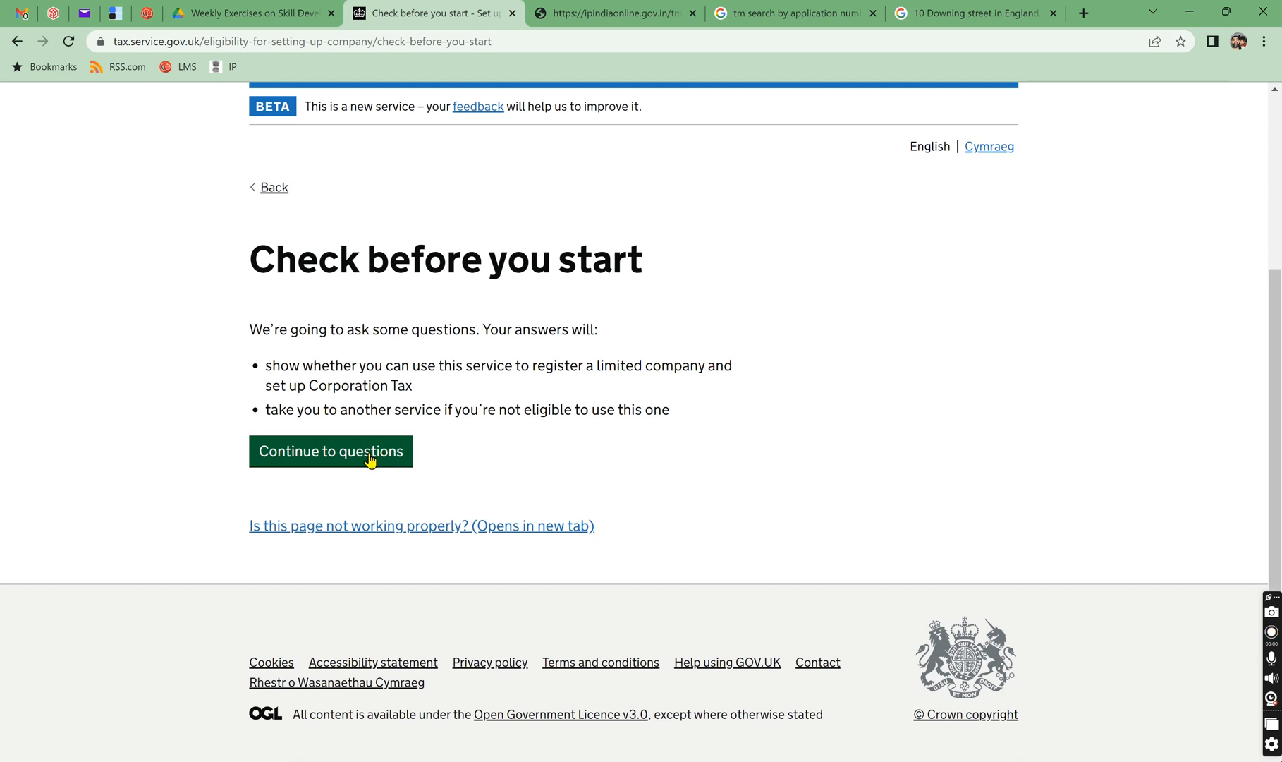
pyautogui.click(328, 457)
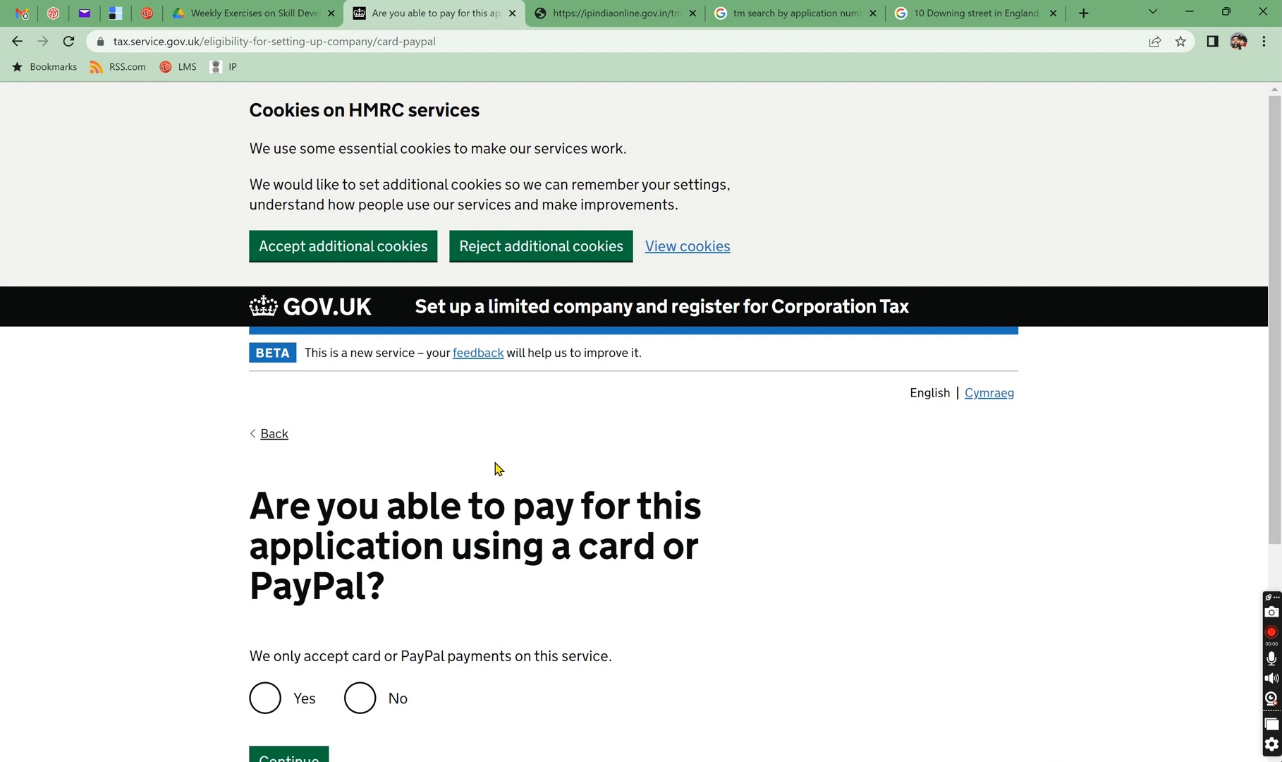
# Answer Yes to paying for the application by card or PayPal and continue
pyautogui.scroll(-1, 498, 468)
pyautogui.scroll(-1, 498, 469)
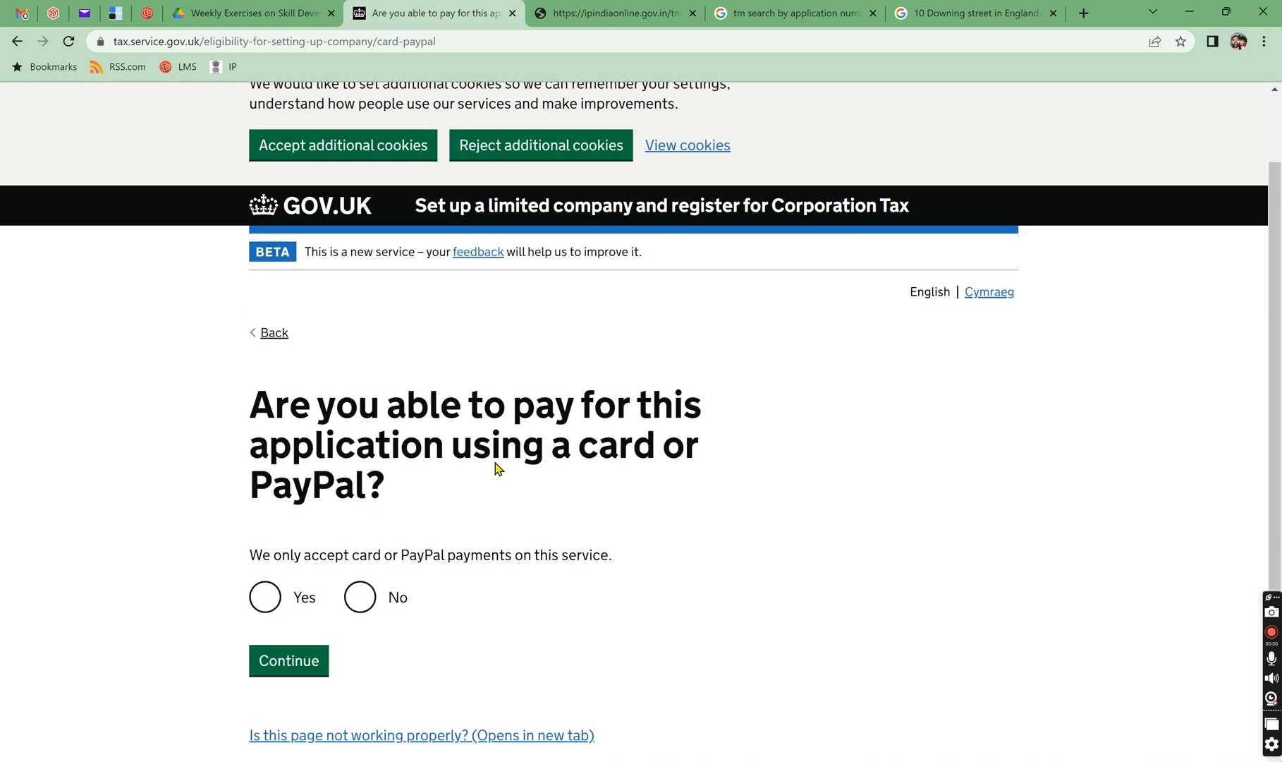
pyautogui.scroll(-1, 498, 468)
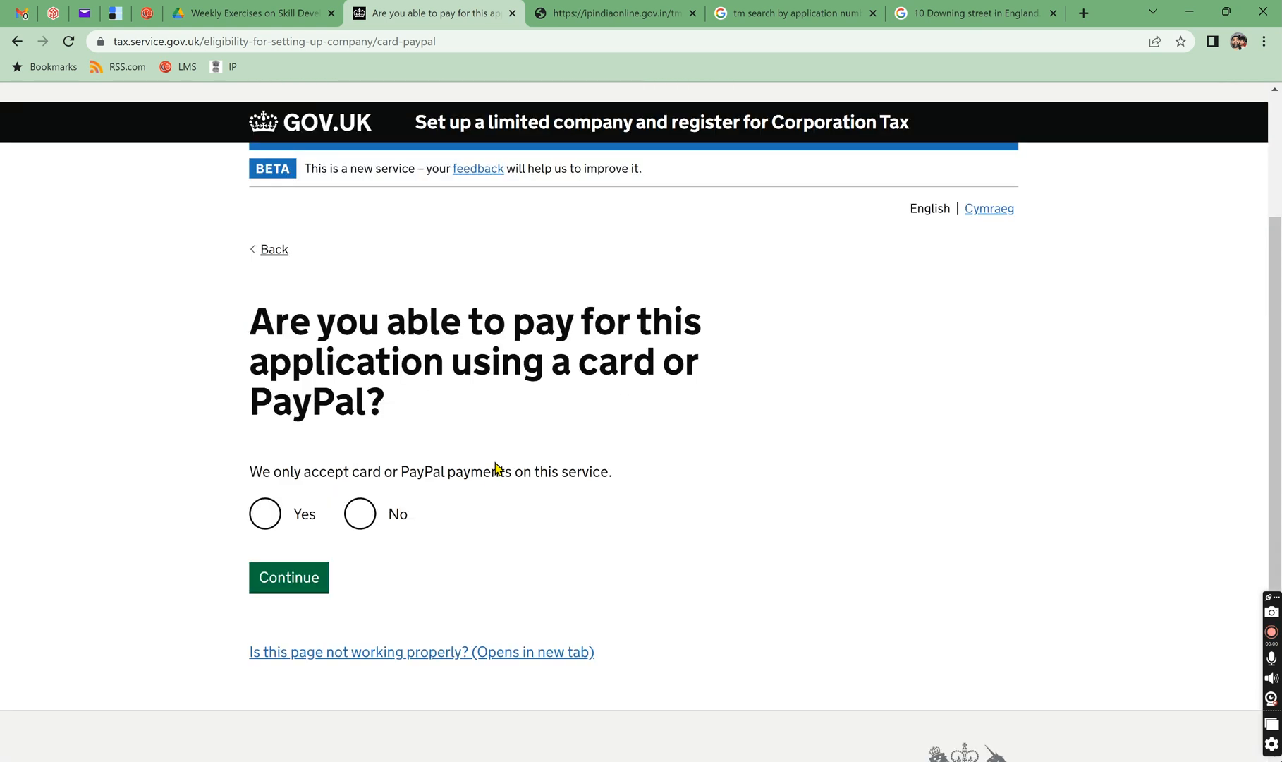
pyautogui.scroll(-1, 498, 468)
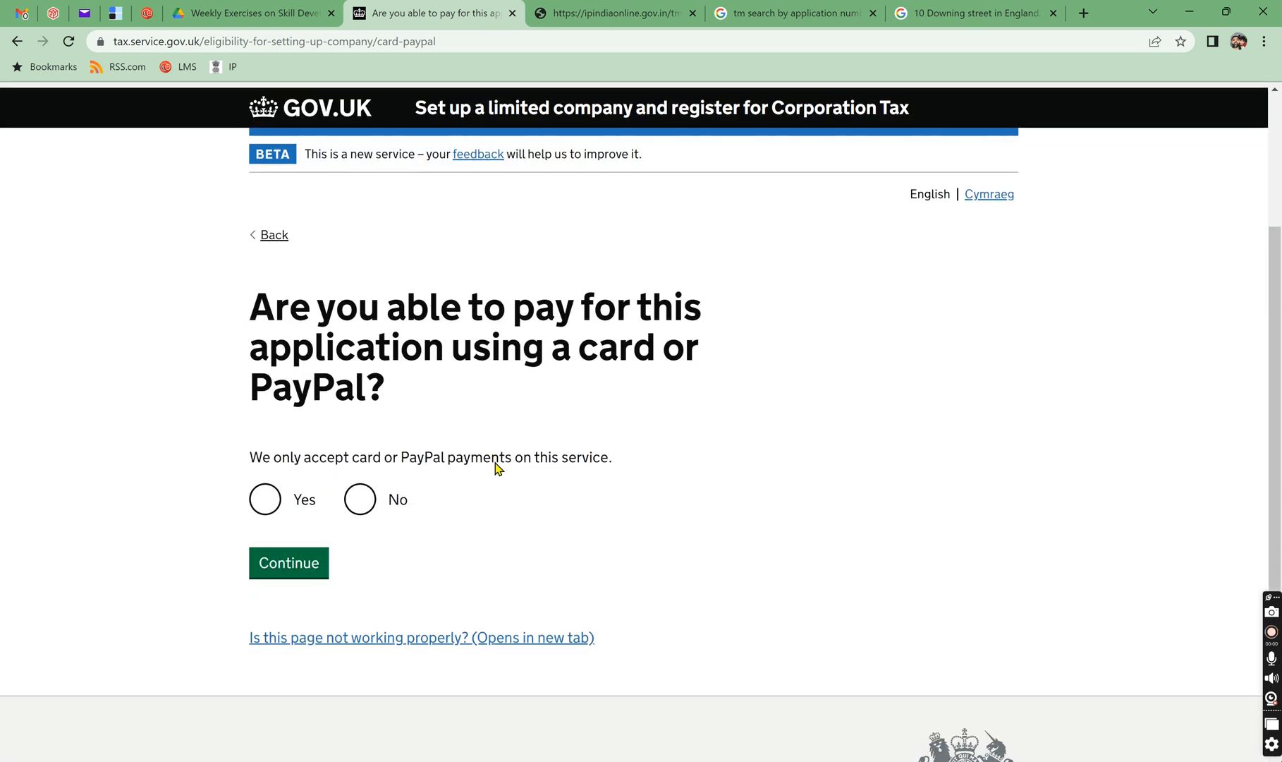
pyautogui.scroll(-1, 498, 468)
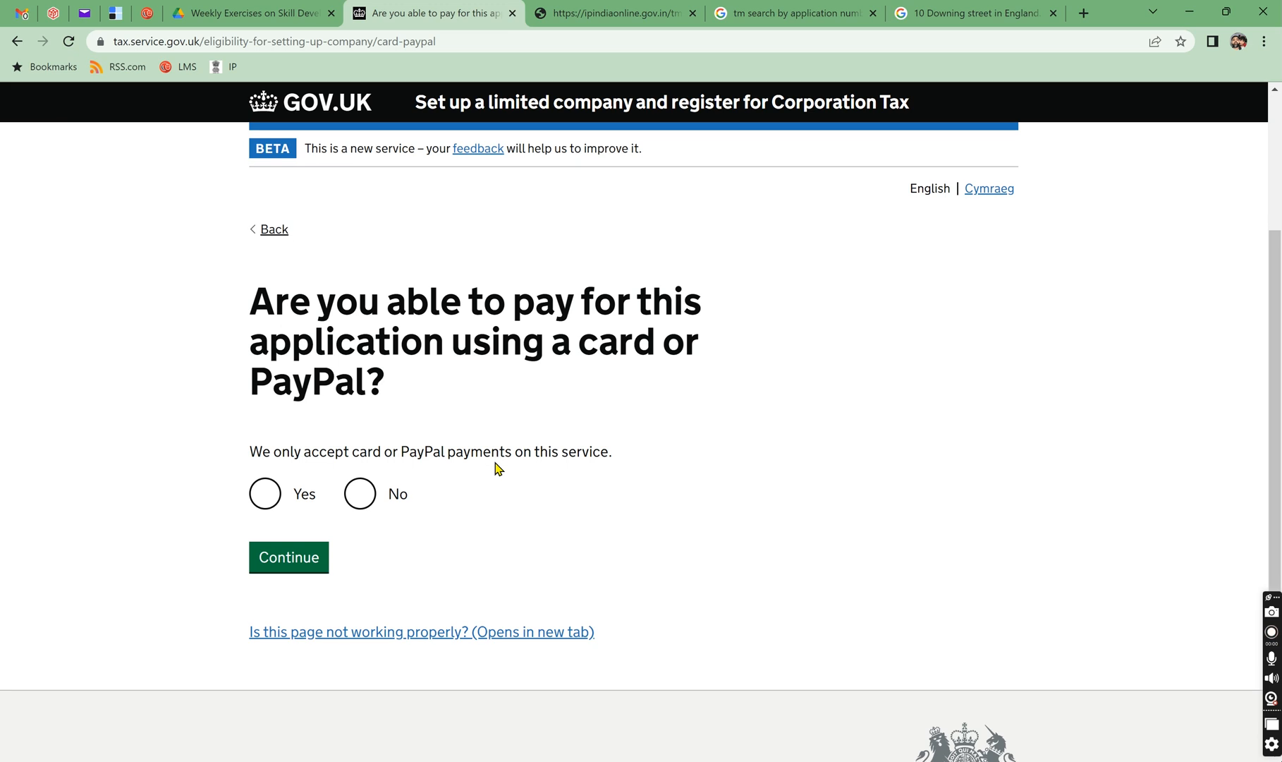
pyautogui.scroll(-1, 498, 469)
pyautogui.scroll(-1, 498, 469)
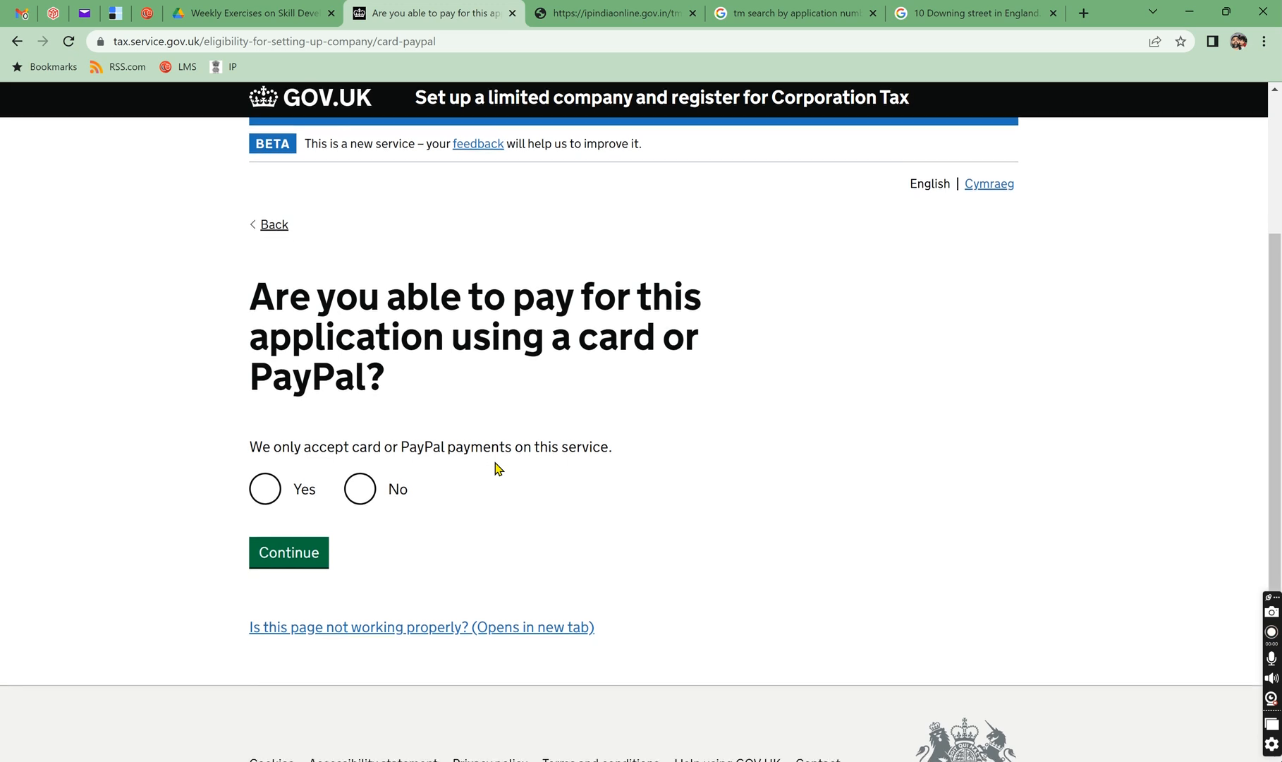
pyautogui.scroll(-1, 498, 468)
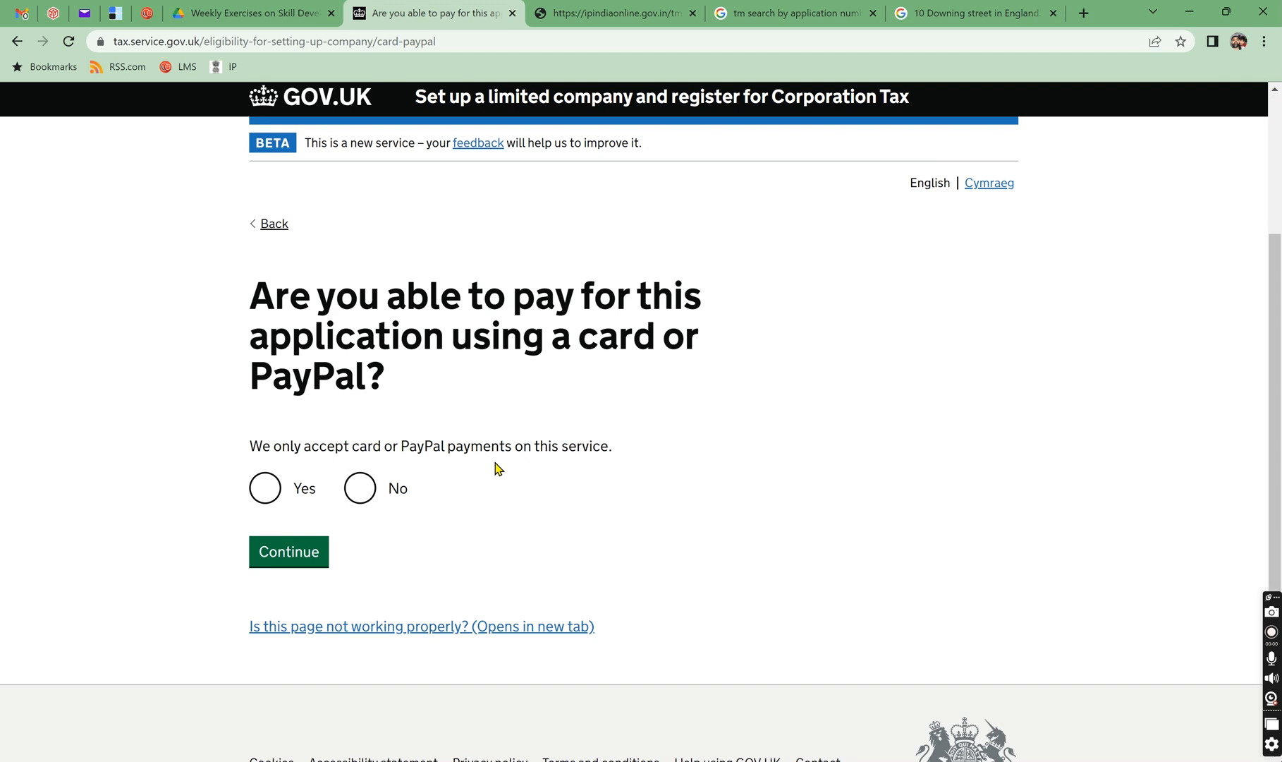
pyautogui.scroll(-1, 498, 468)
pyautogui.scroll(-1, 498, 468)
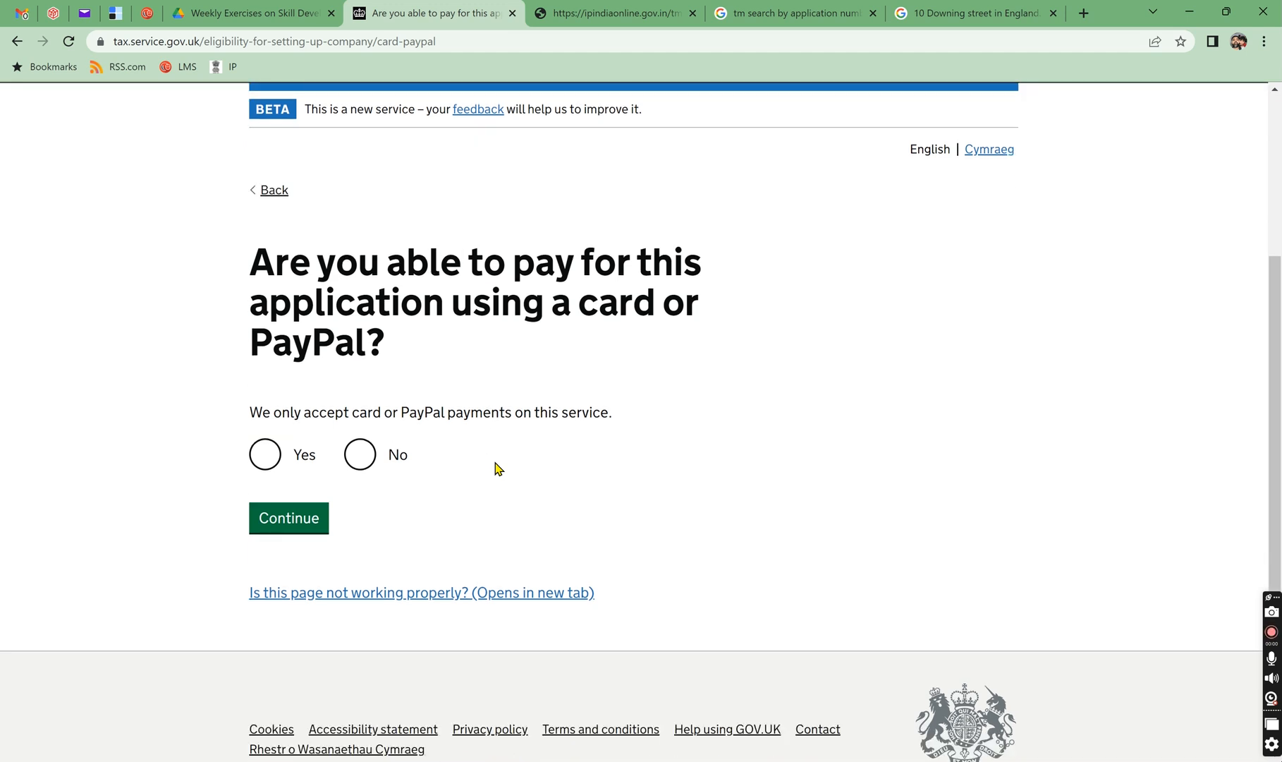
pyautogui.scroll(-1, 498, 468)
pyautogui.scroll(-1, 487, 460)
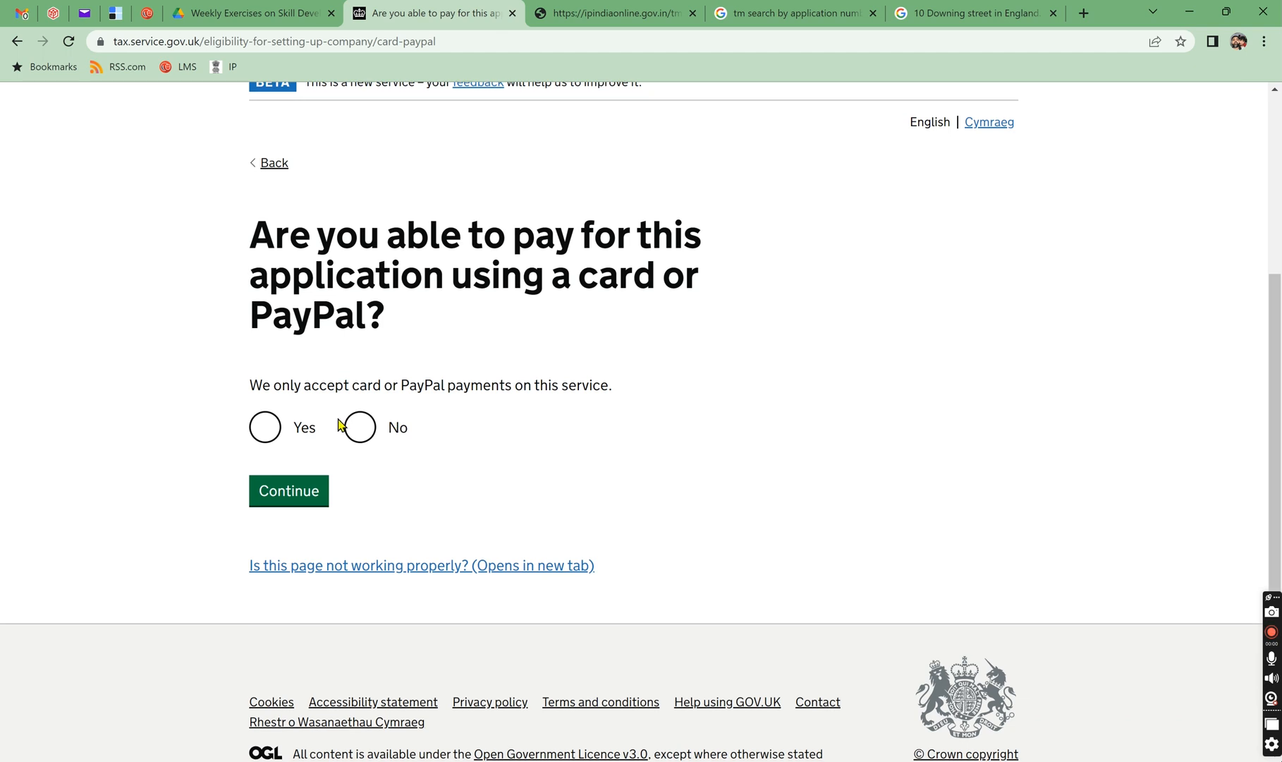
pyautogui.scroll(-1, 334, 425)
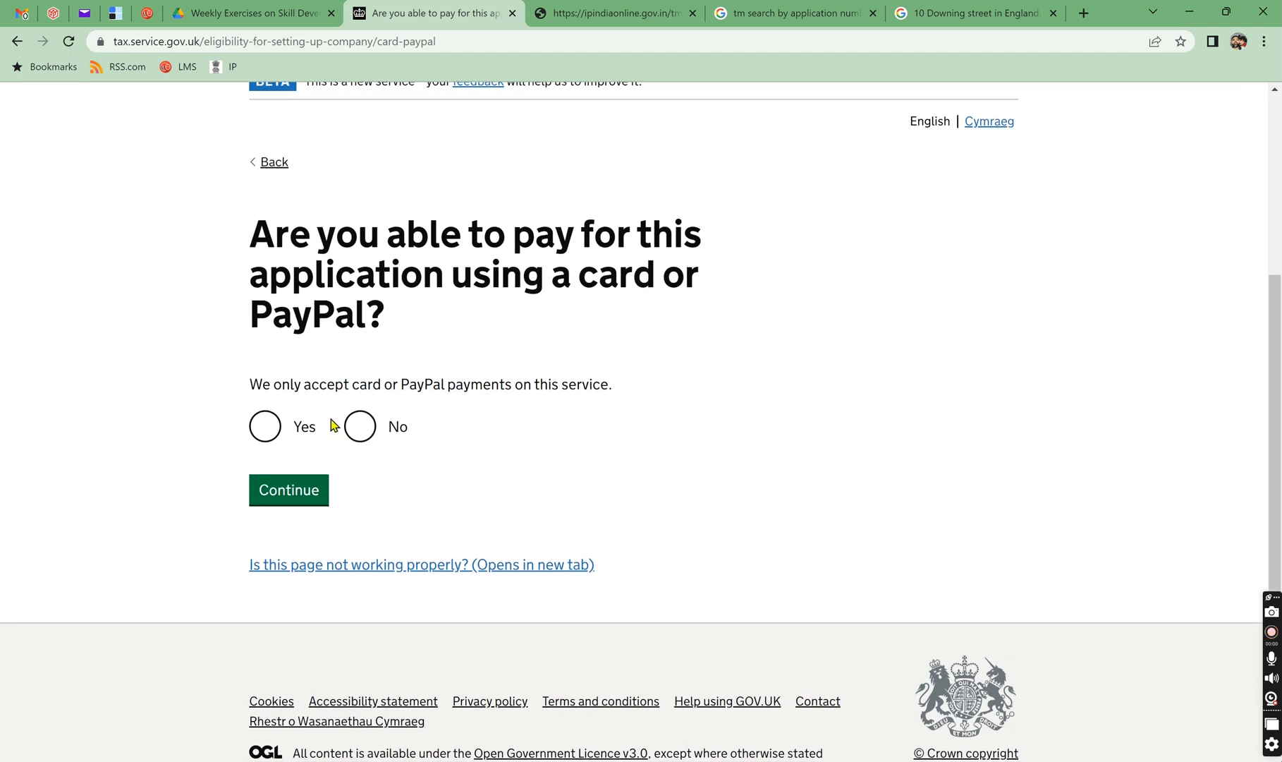
pyautogui.click(265, 429)
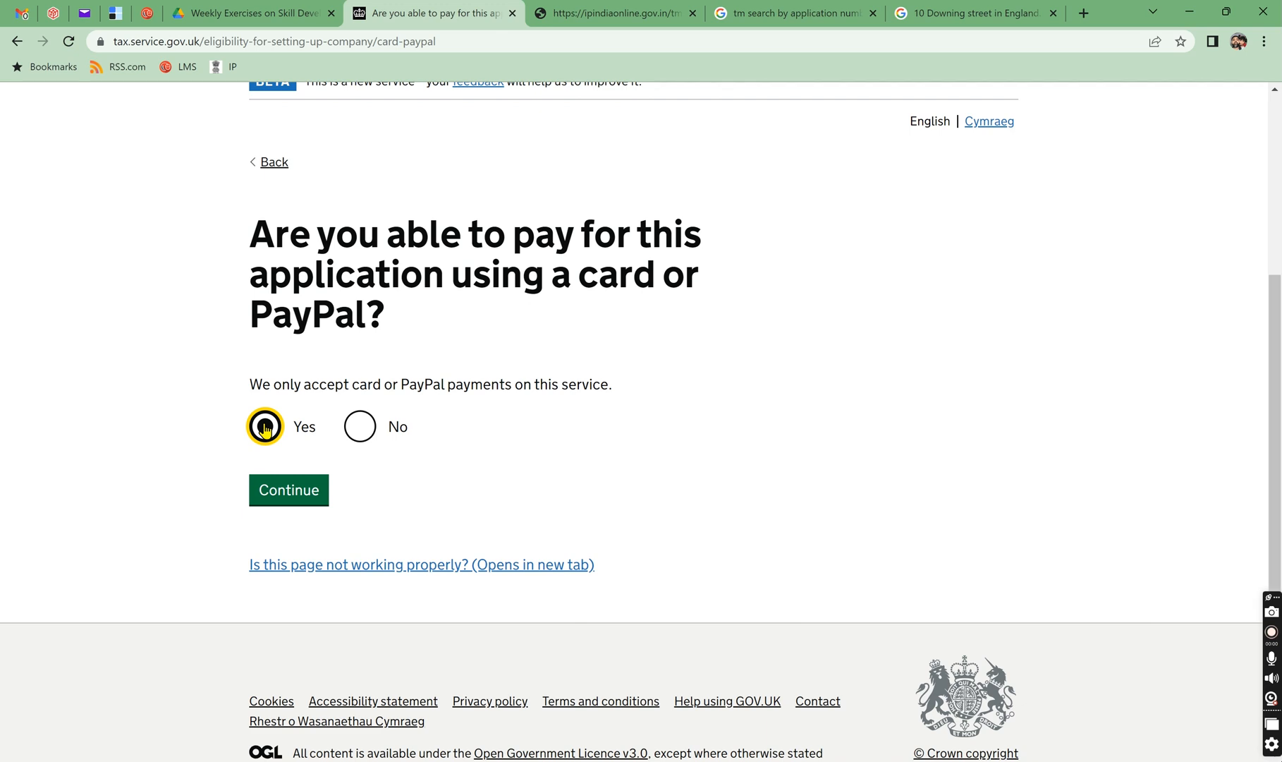
pyautogui.click(281, 497)
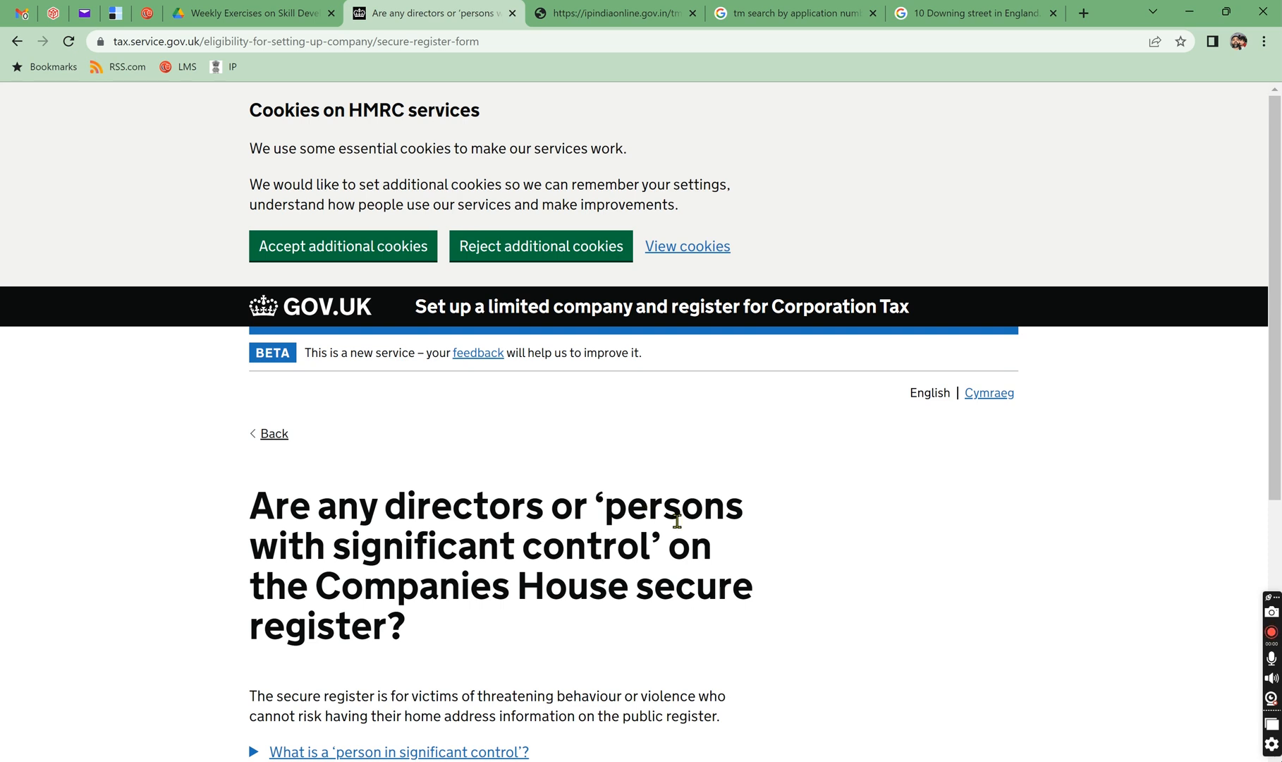
# Answer No to the Companies House secure register question and continue
pyautogui.scroll(-2, 677, 521)
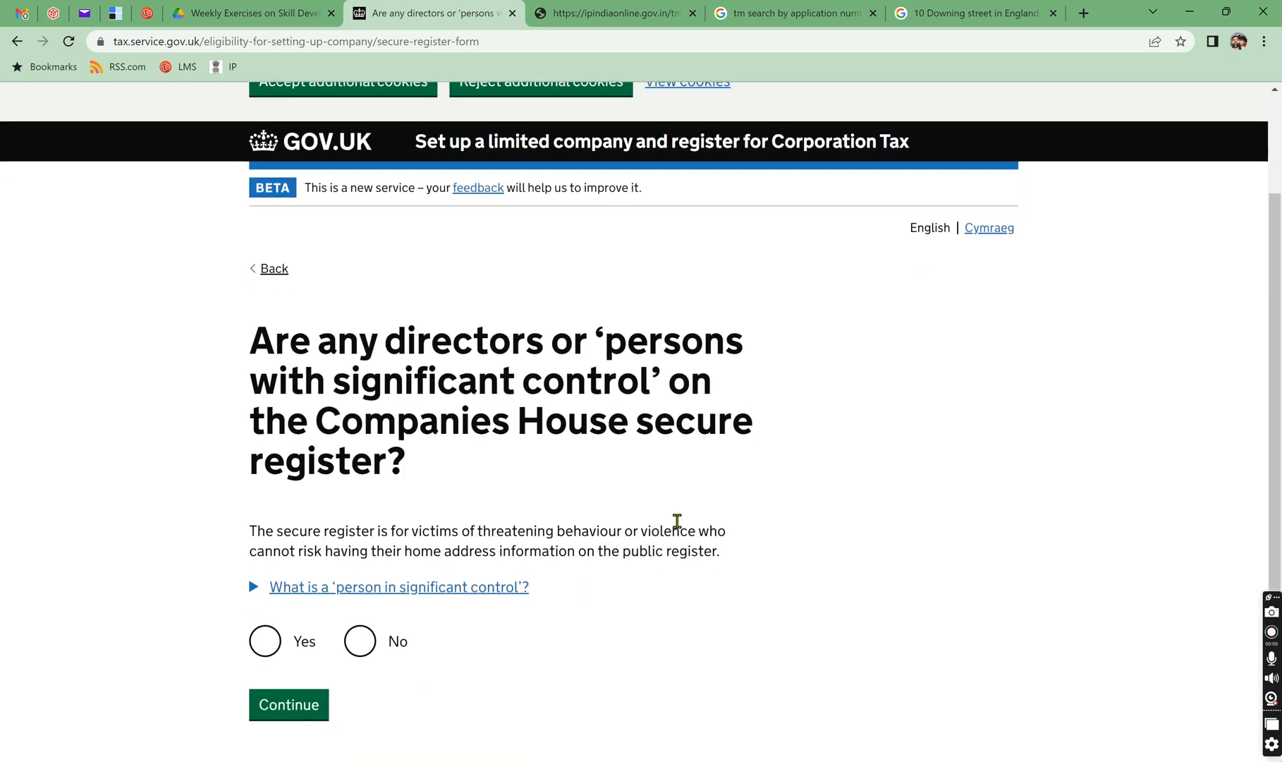
pyautogui.scroll(-1, 677, 521)
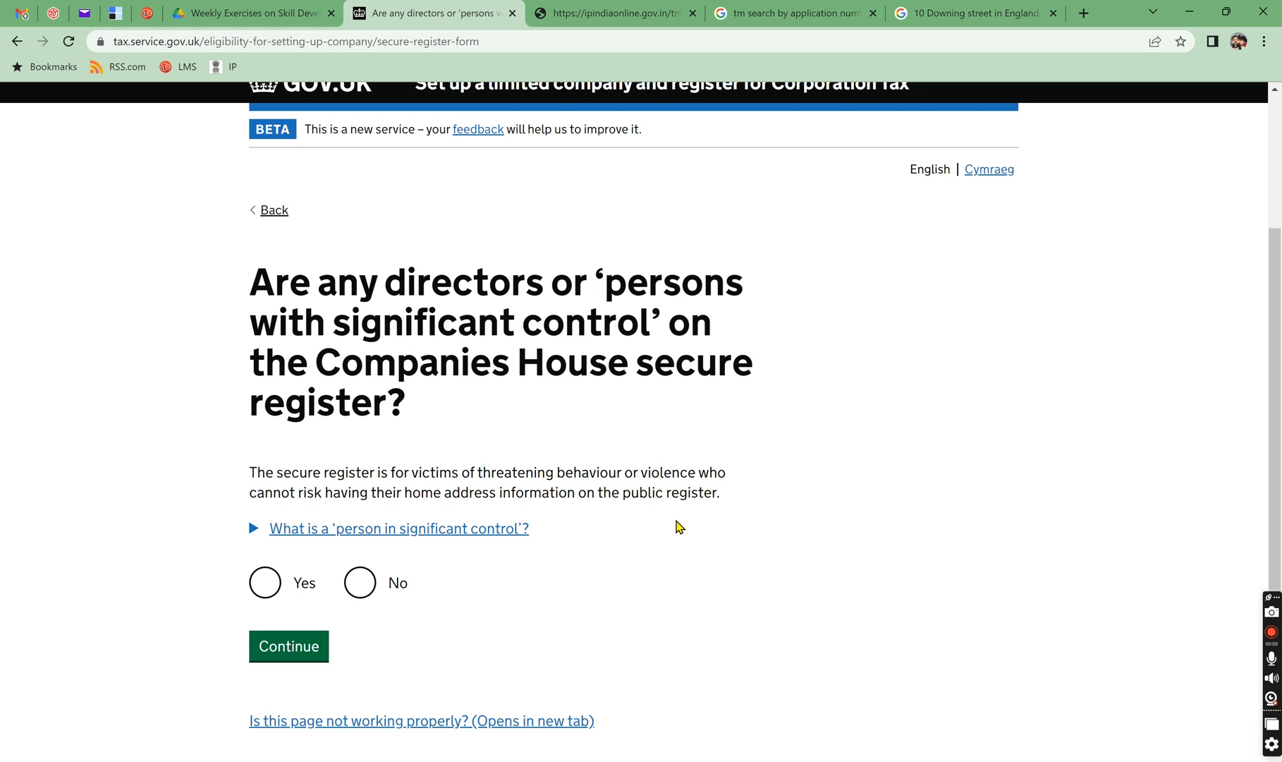
pyautogui.scroll(-1, 676, 518)
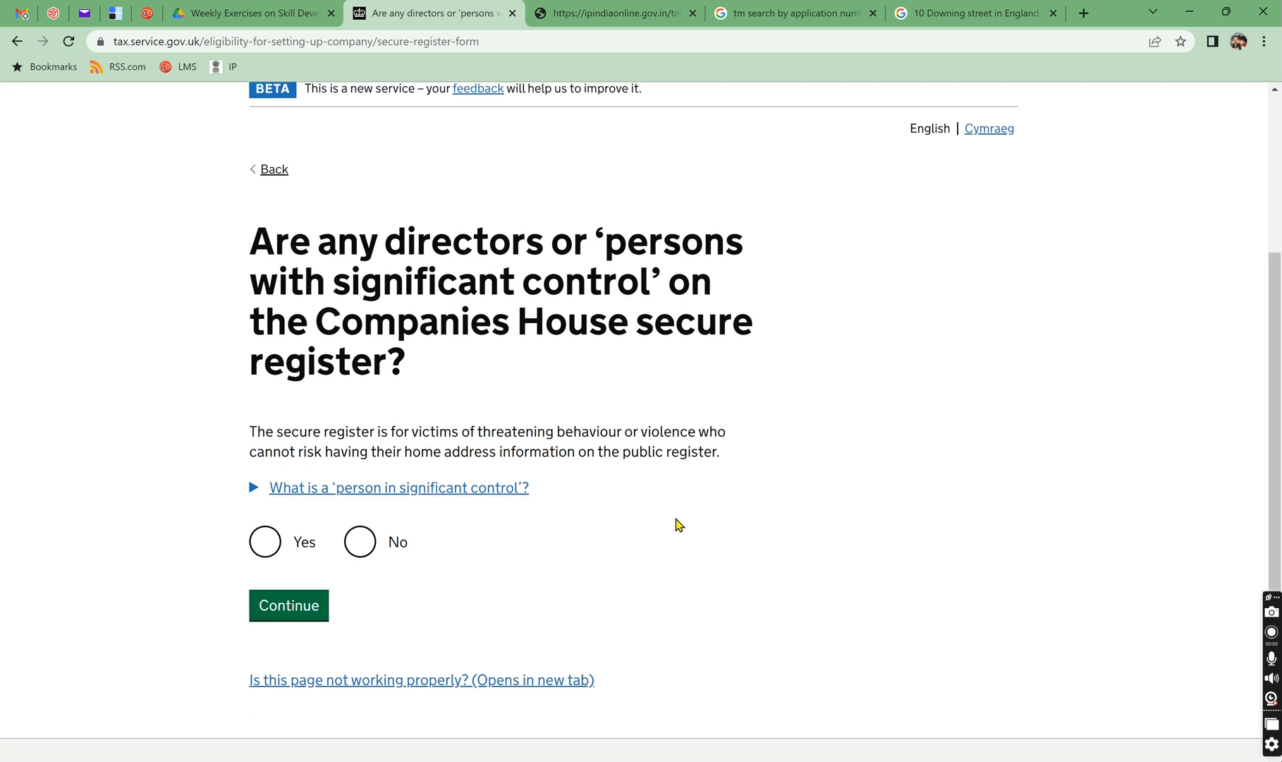
pyautogui.scroll(-2, 675, 525)
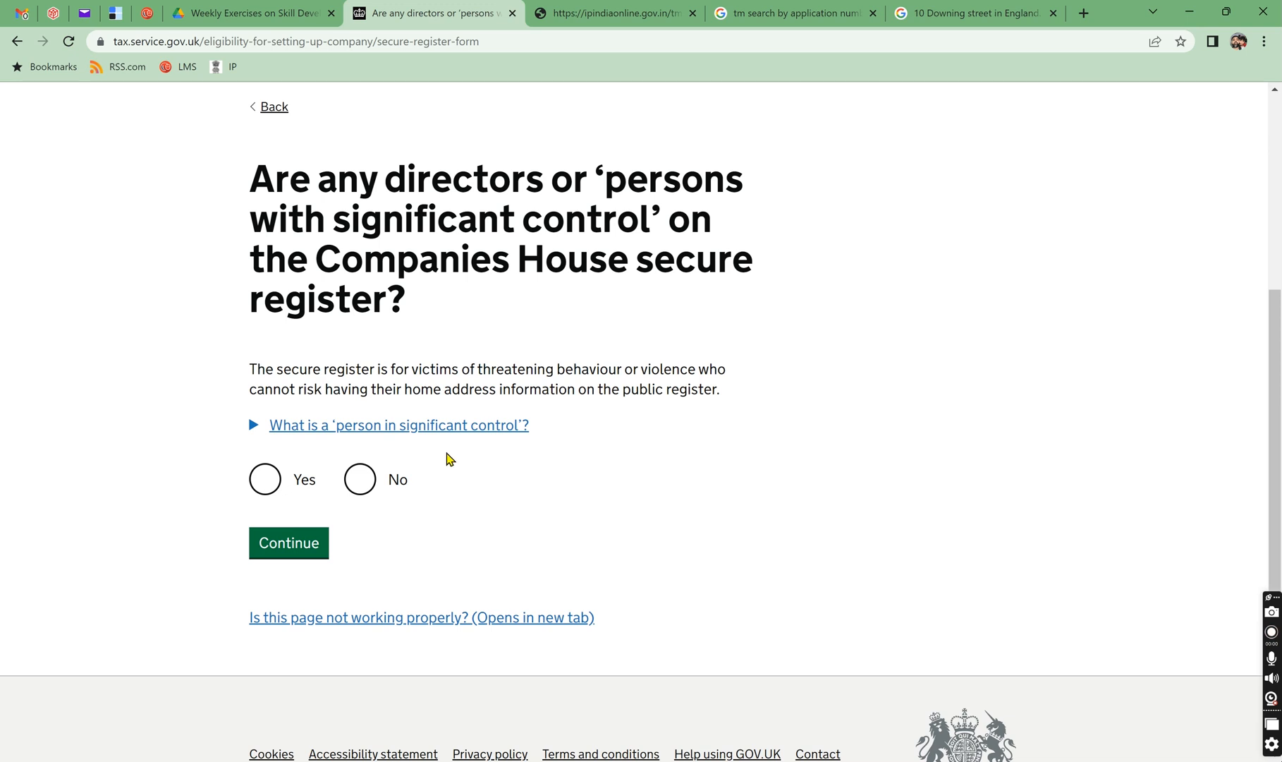
pyautogui.click(361, 483)
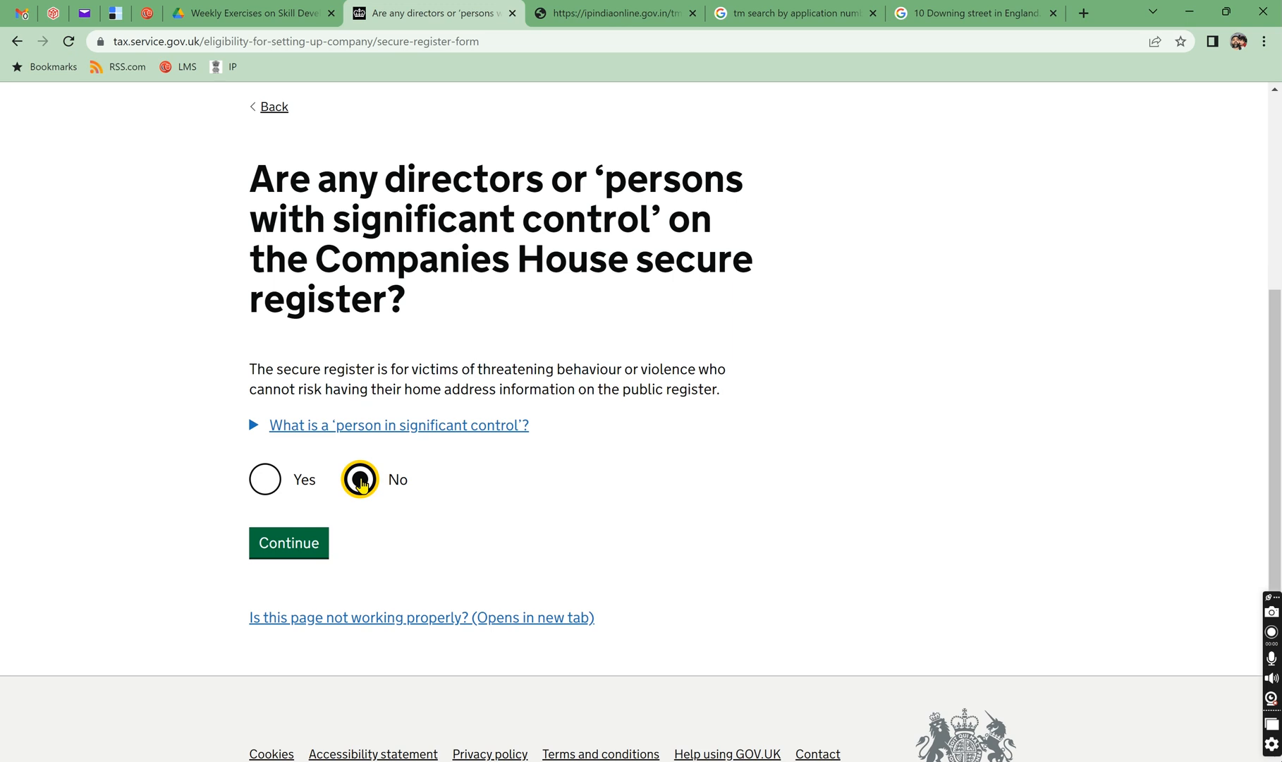
pyautogui.click(270, 554)
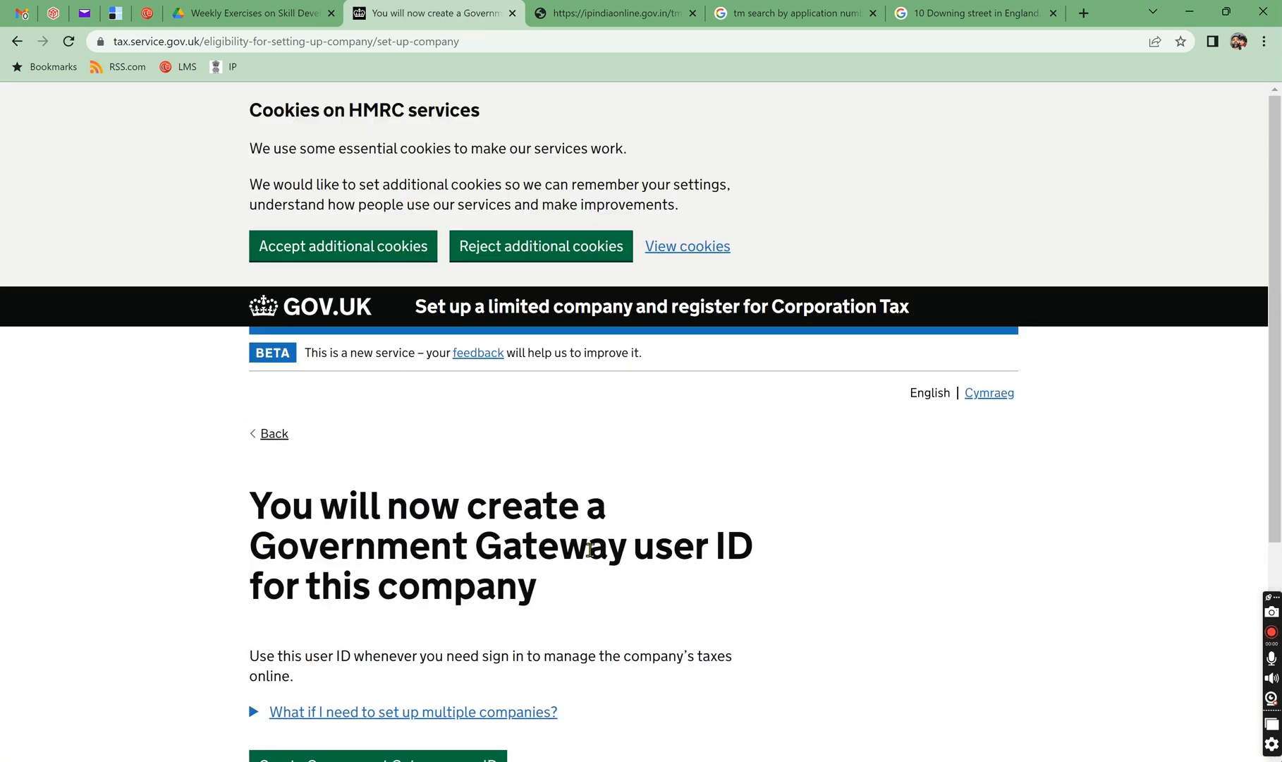
# Start creating the company's Government Gateway user ID
pyautogui.scroll(-1, 589, 550)
pyautogui.scroll(-3, 589, 549)
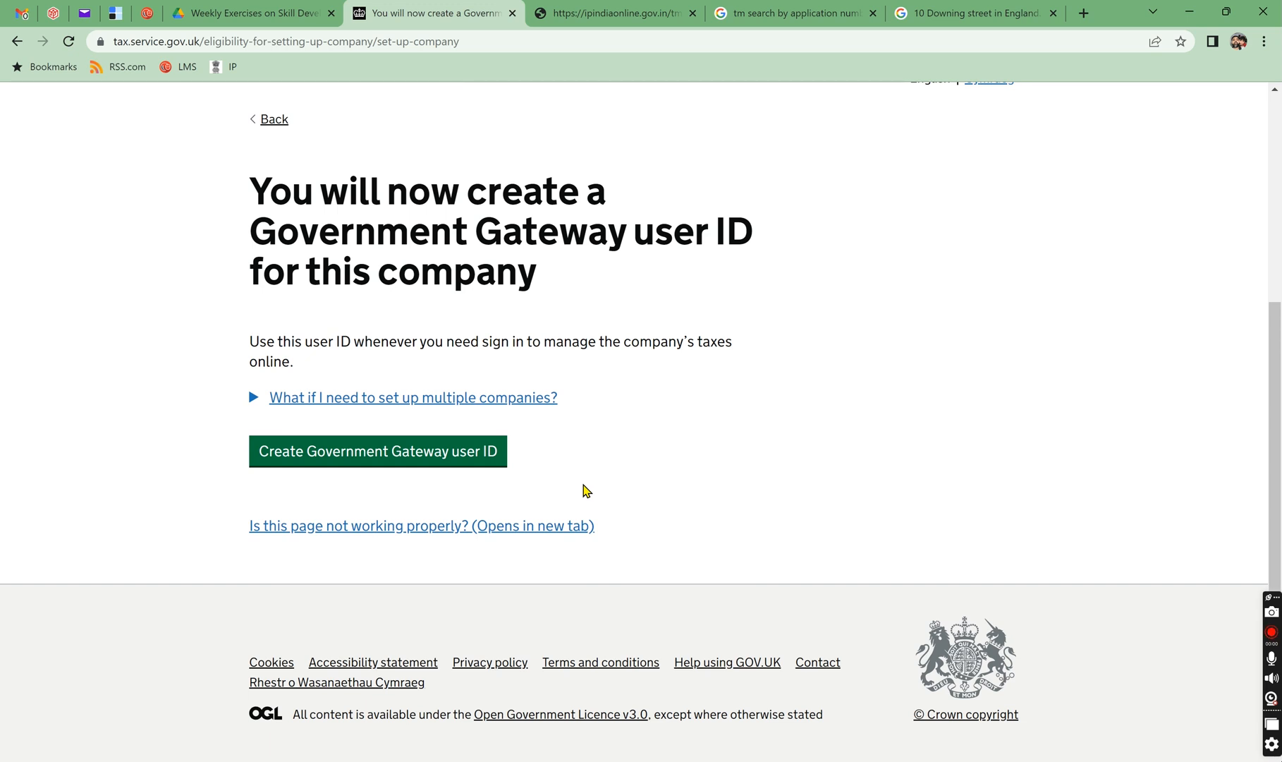
pyautogui.click(402, 456)
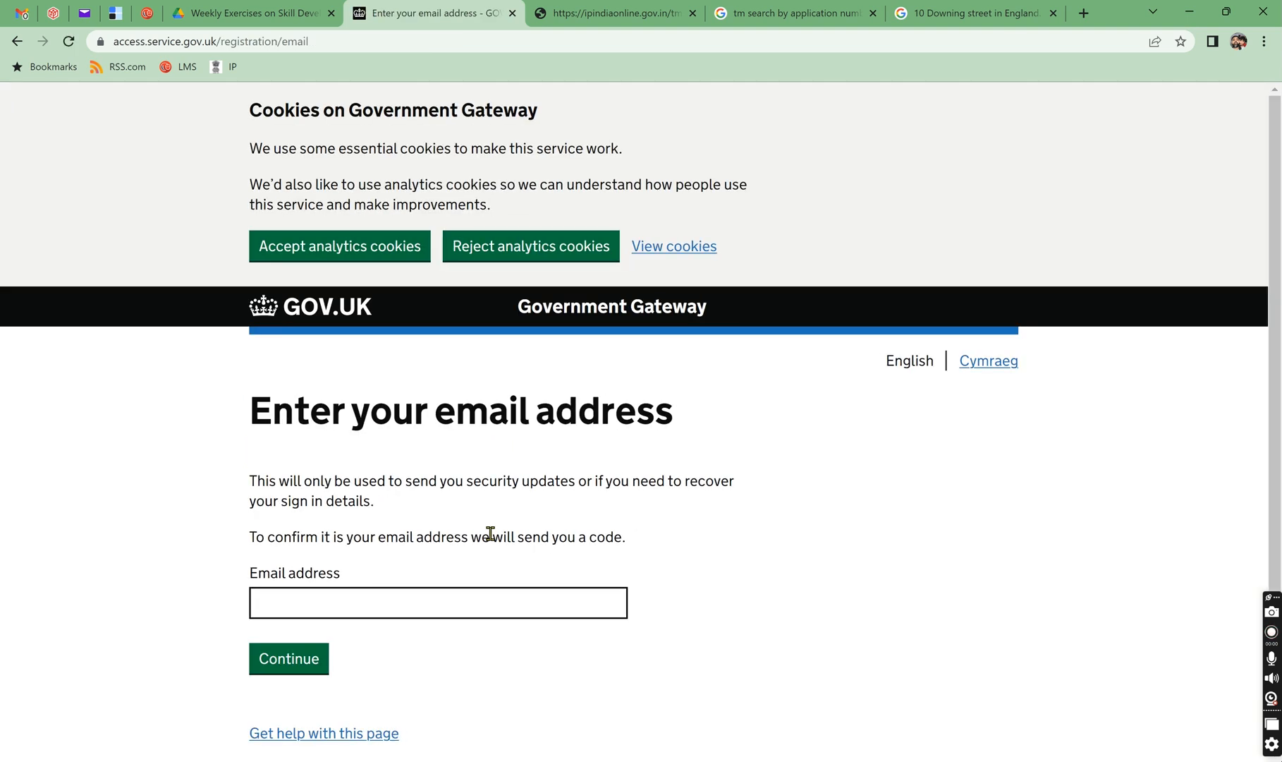
# Fill in the saved email address from autofill and submit it
pyautogui.scroll(-1, 492, 538)
pyautogui.click(405, 486)
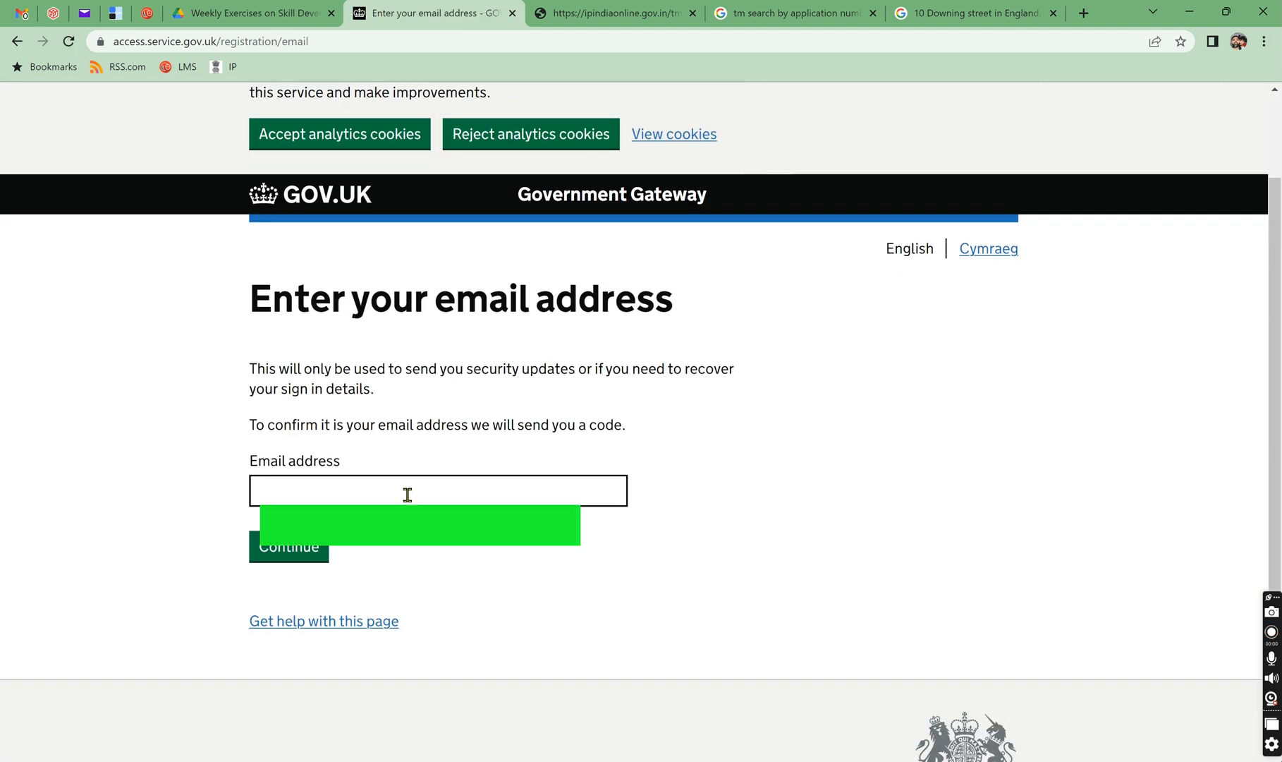
pyautogui.click(405, 486)
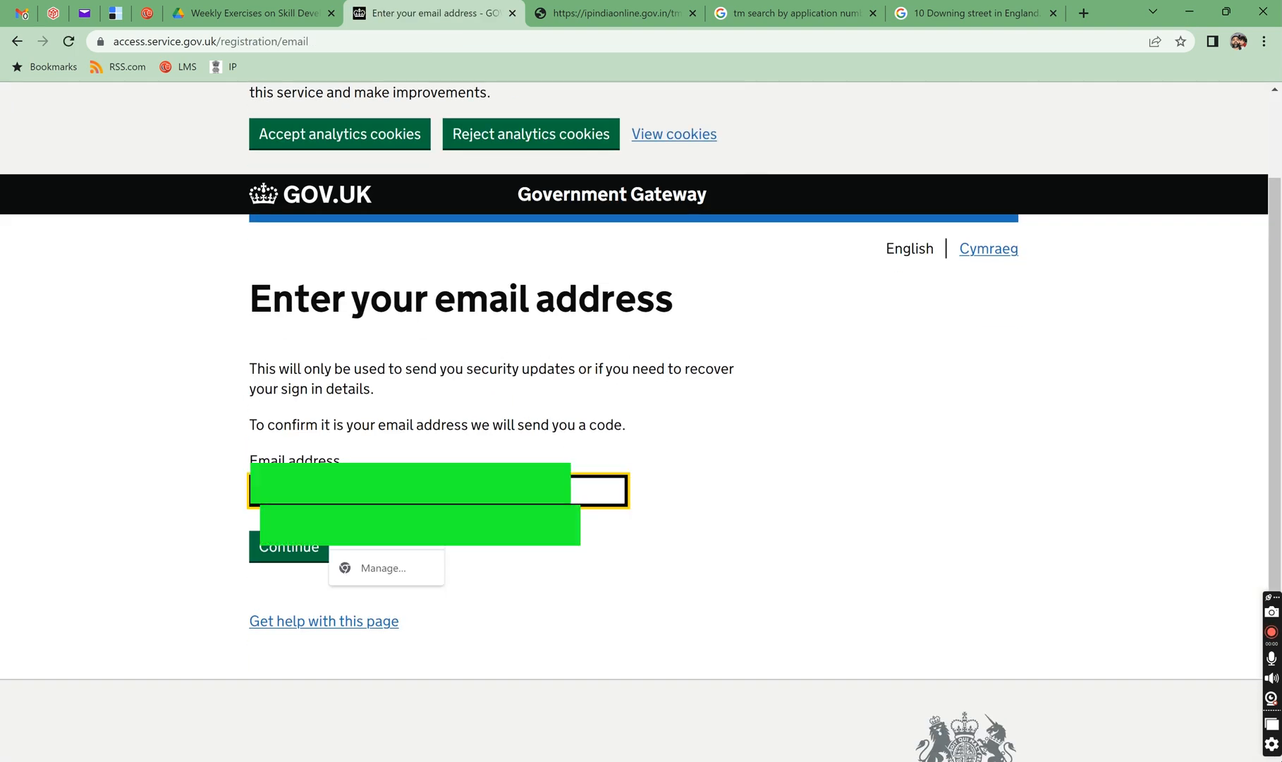
pyautogui.click(370, 533)
pyautogui.click(294, 554)
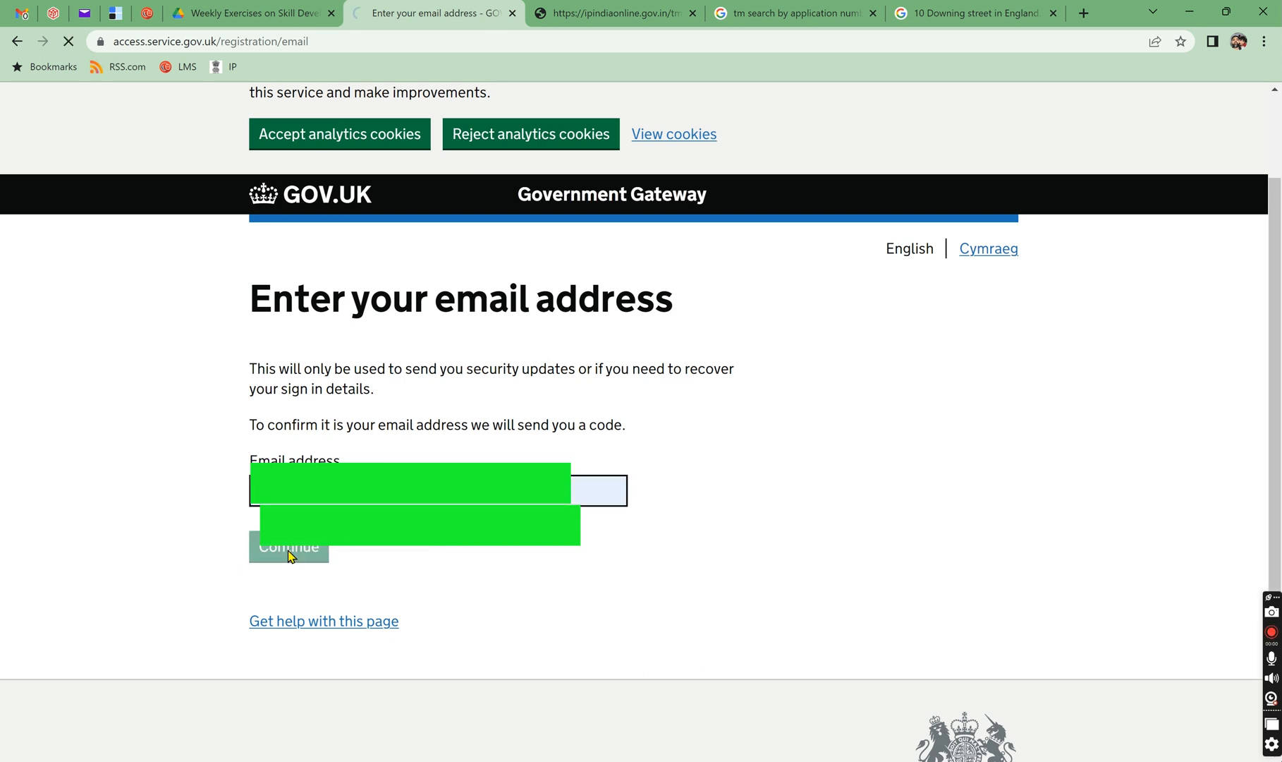
# Confirm the email address with the emailed confirmation code
pyautogui.scroll(-2, 528, 571)
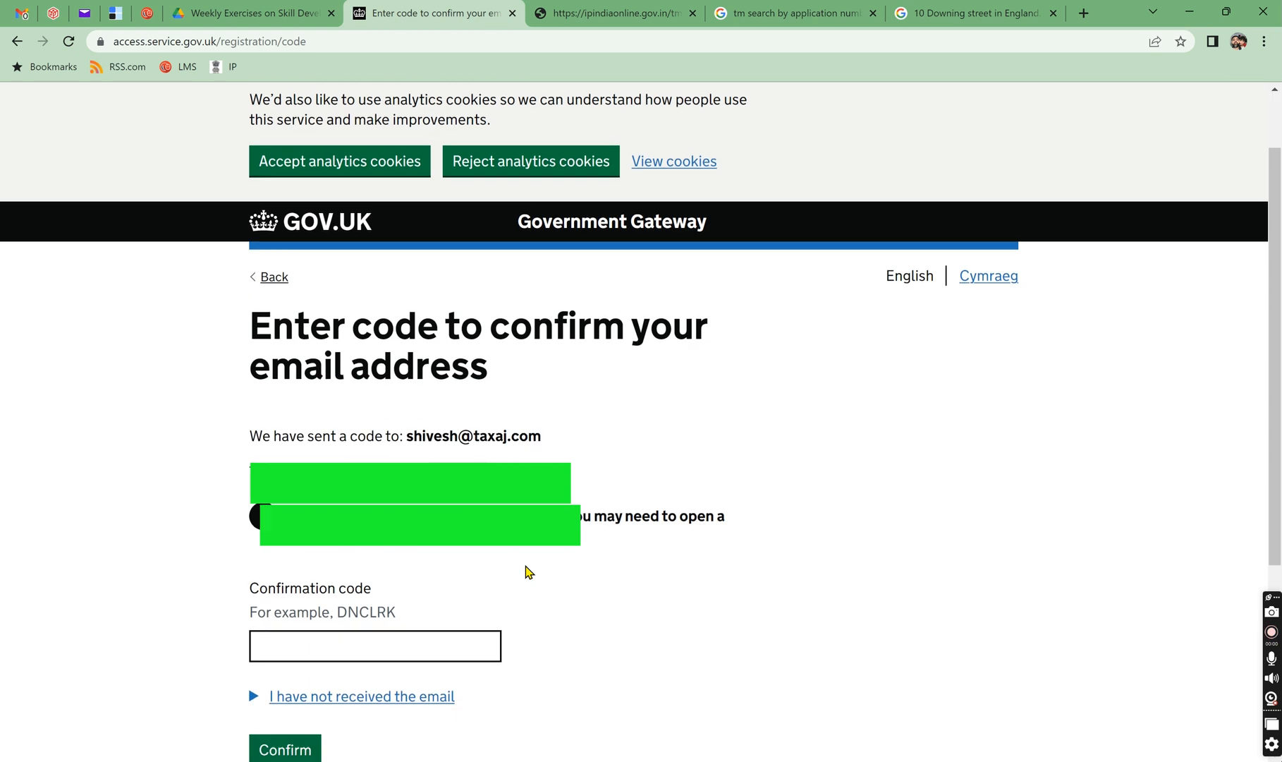
pyautogui.scroll(-1, 529, 571)
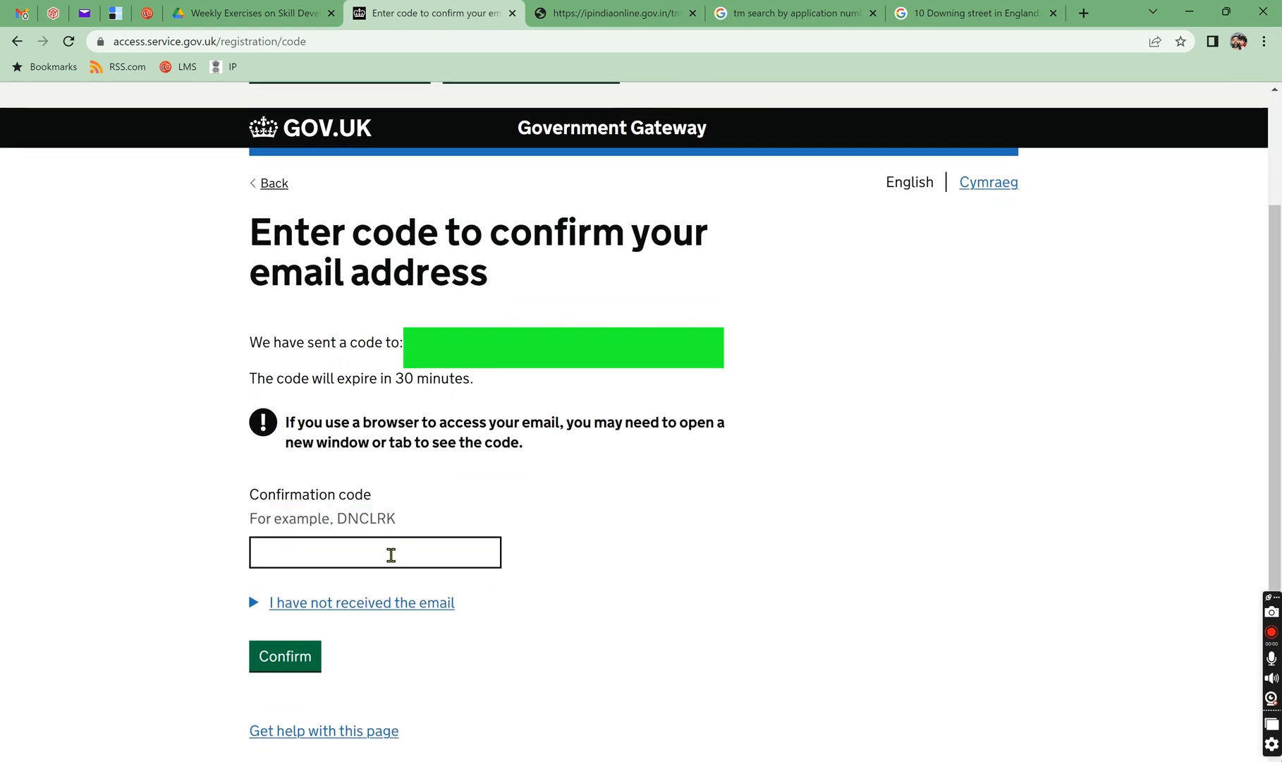
pyautogui.click(325, 557)
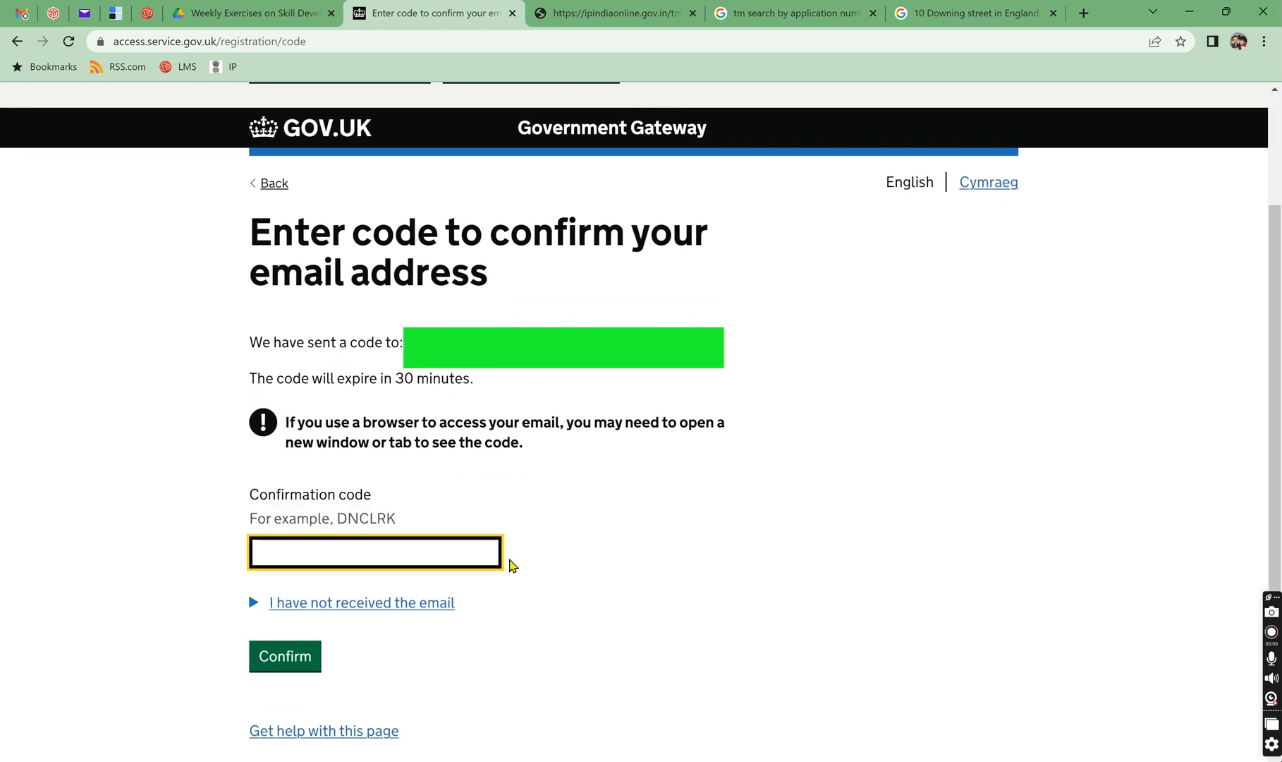
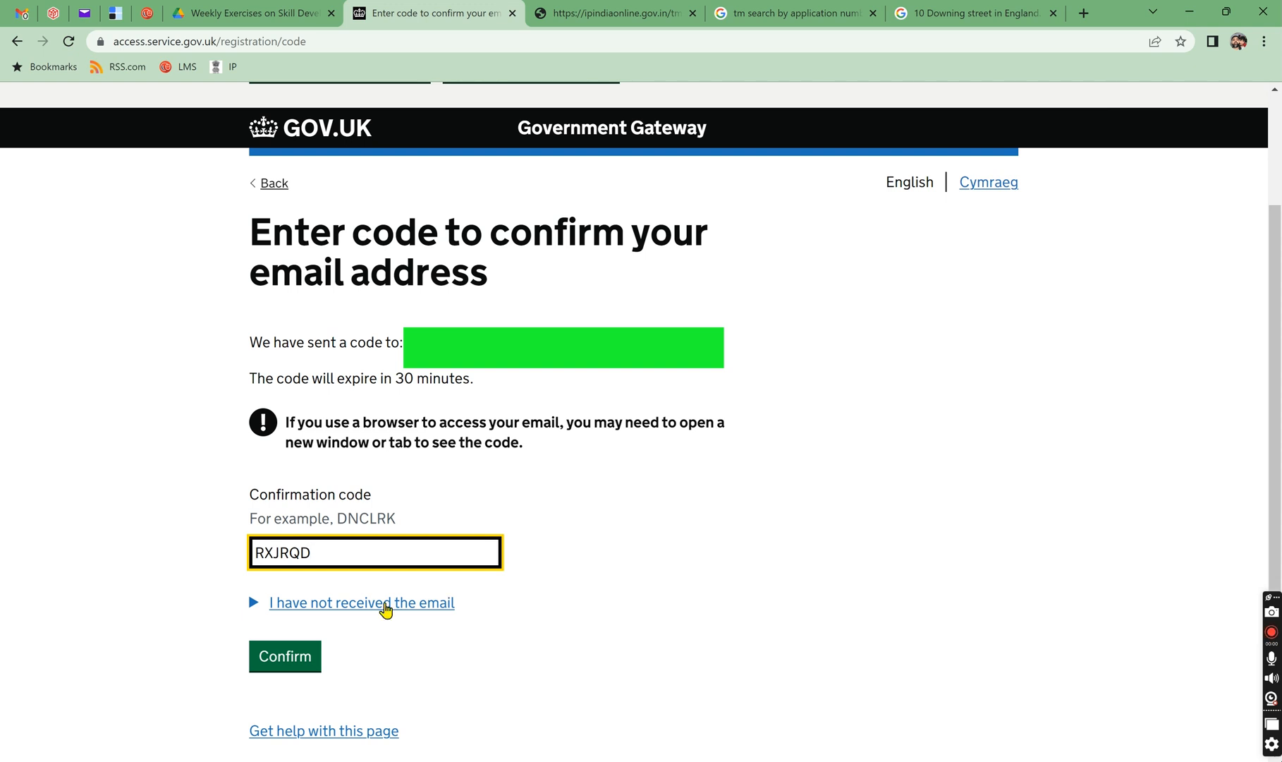
pyautogui.click(277, 656)
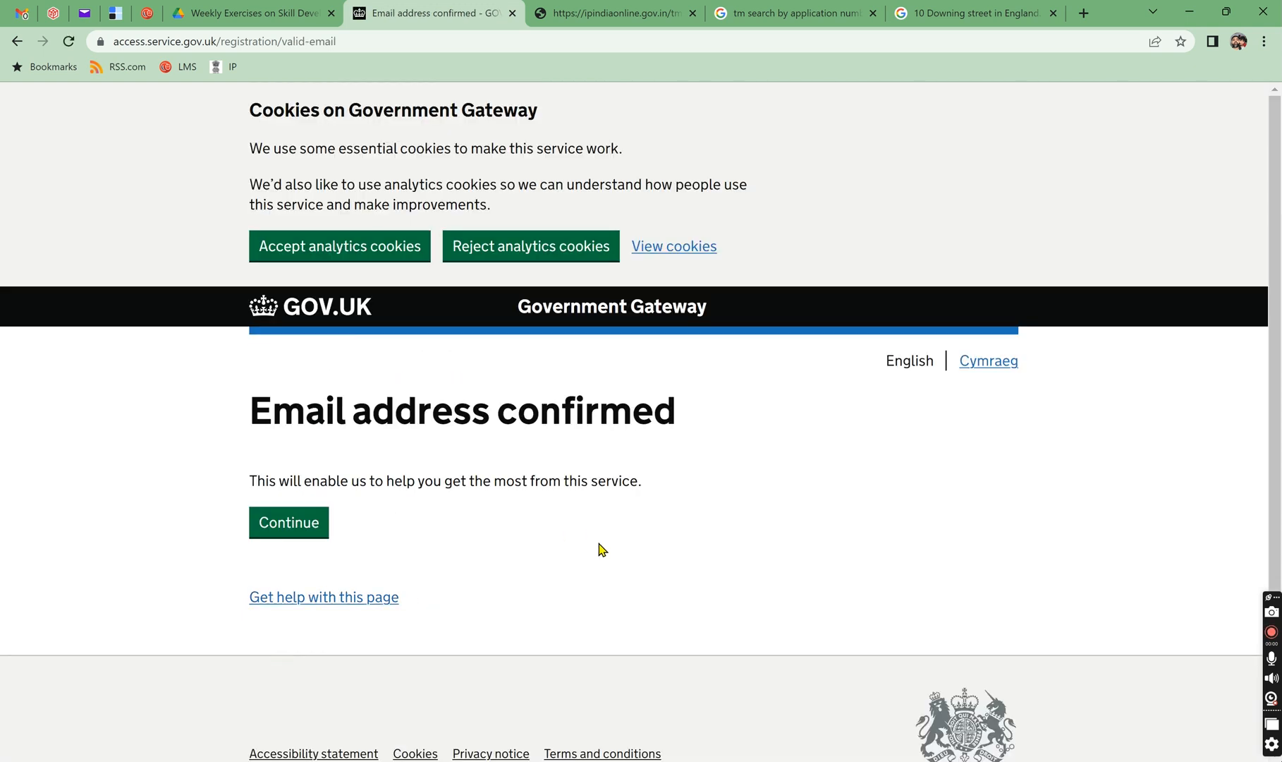
pyautogui.click(279, 525)
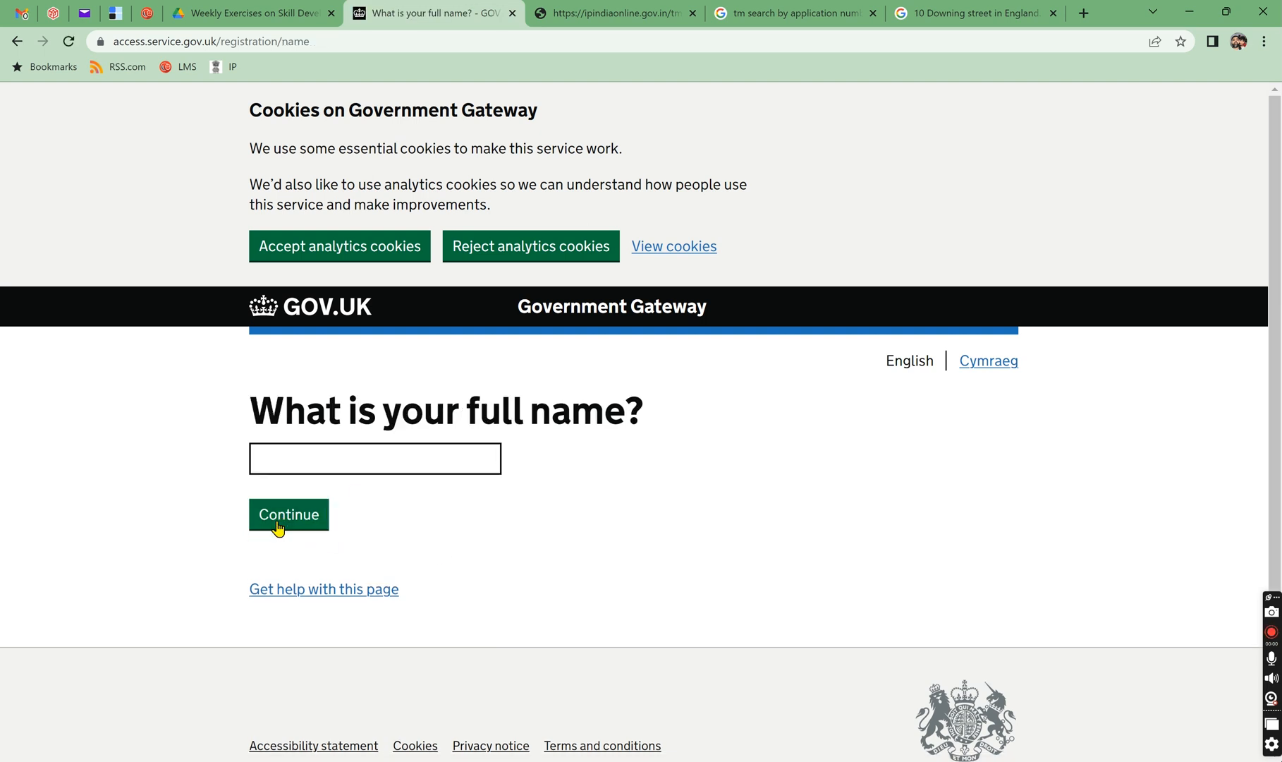
# Enter the account holder's full name and submit it
pyautogui.click(389, 458)
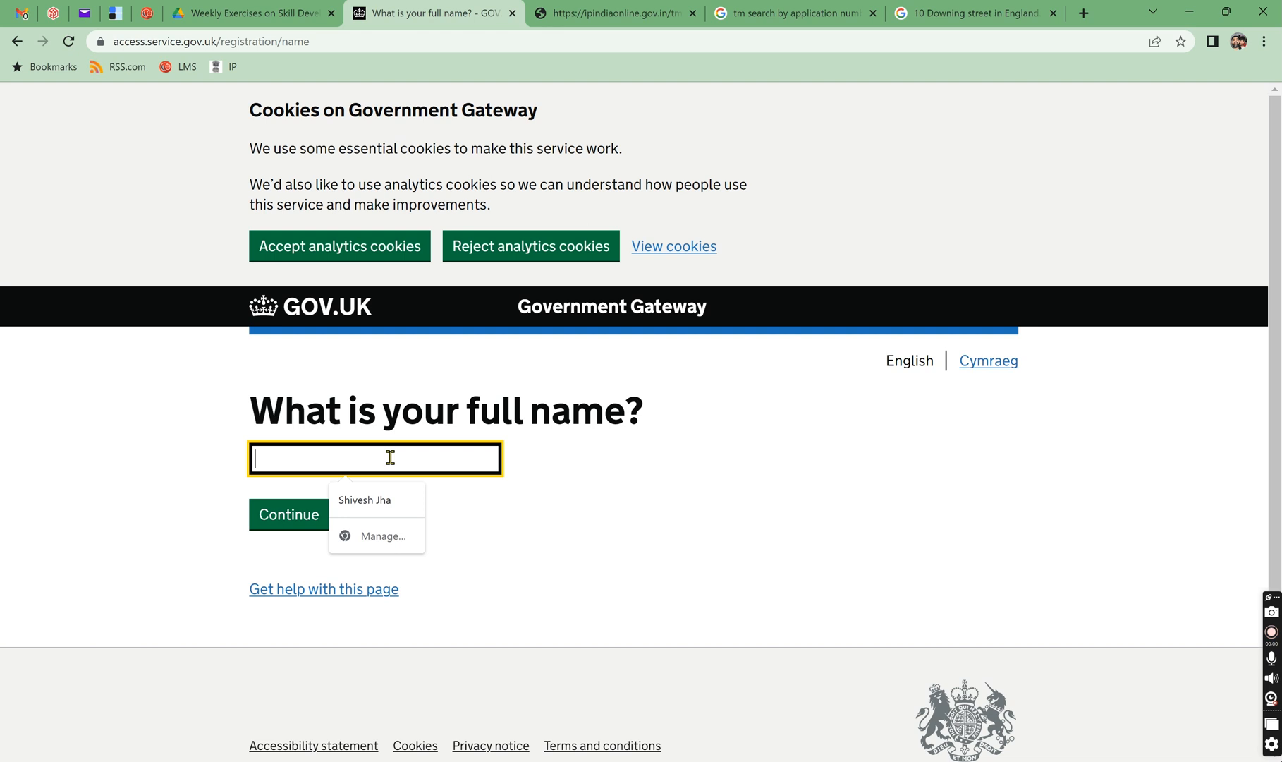
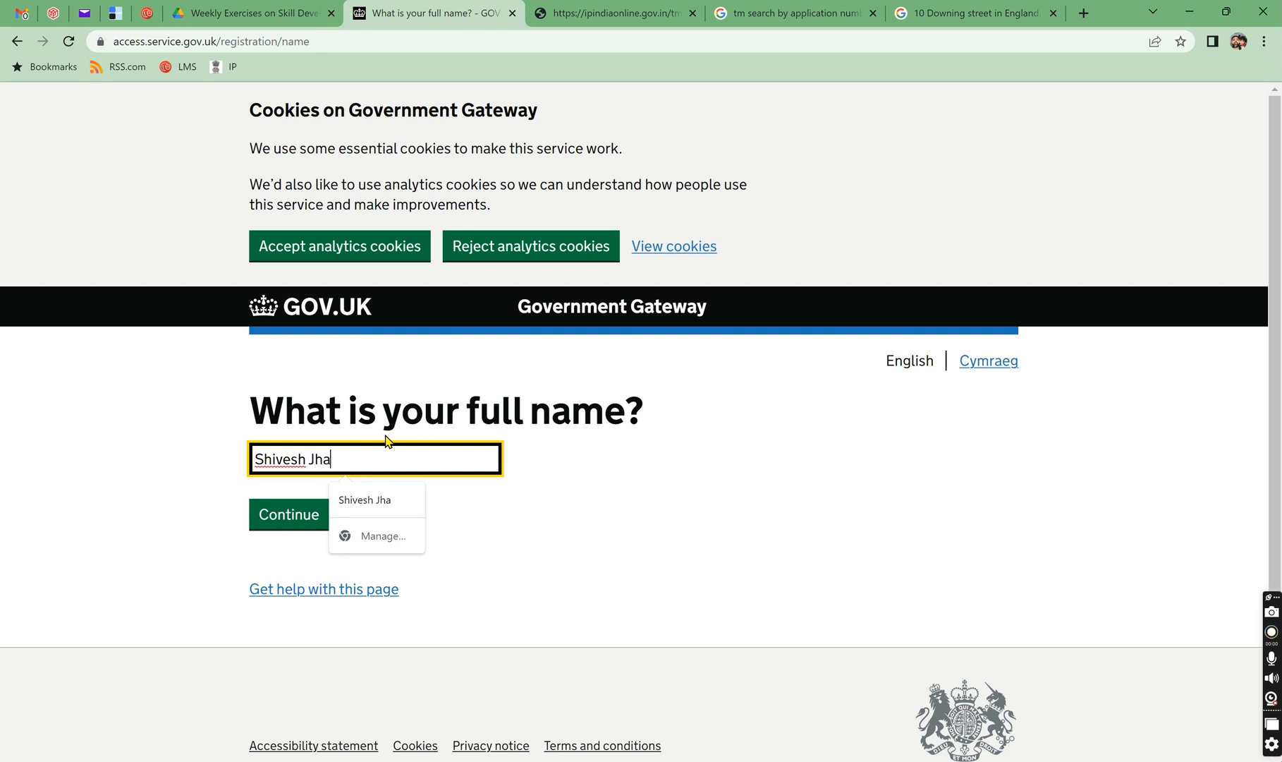
pyautogui.click(295, 523)
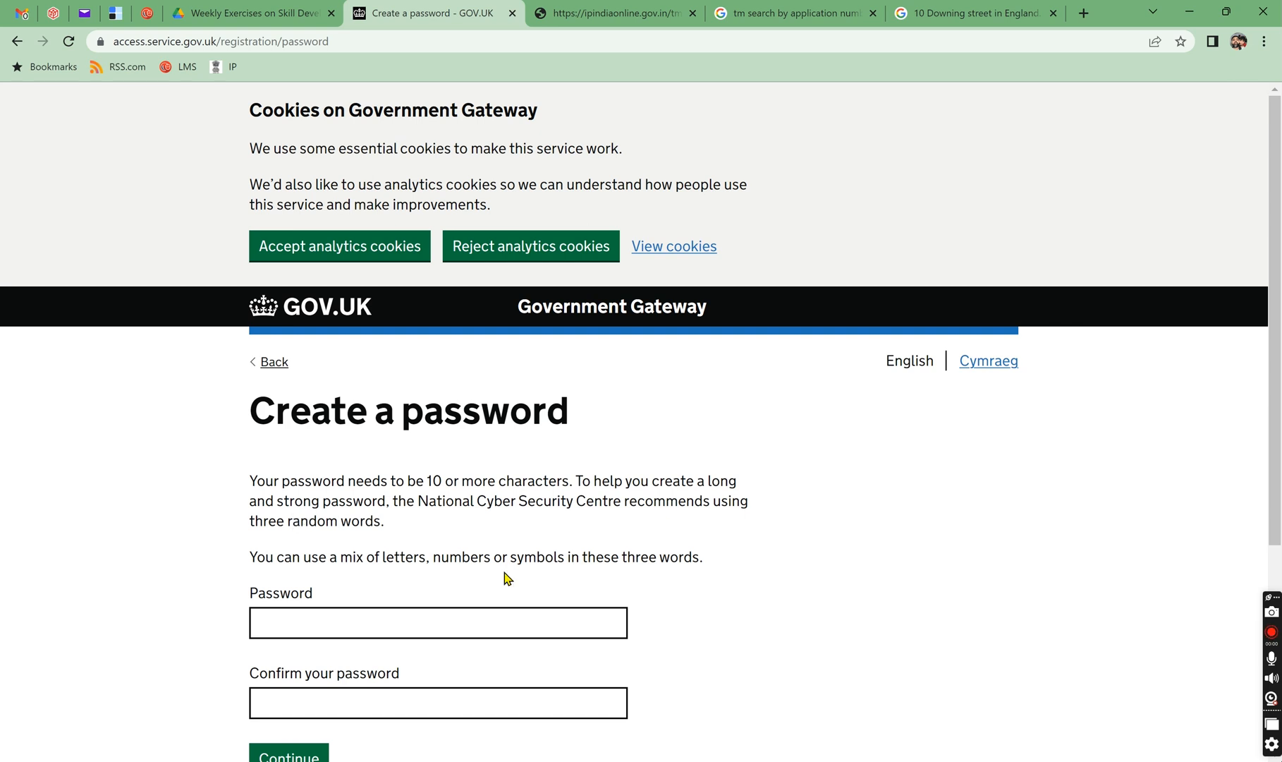
# Try an 8-character password in both password fields and submit it
pyautogui.scroll(-2, 504, 577)
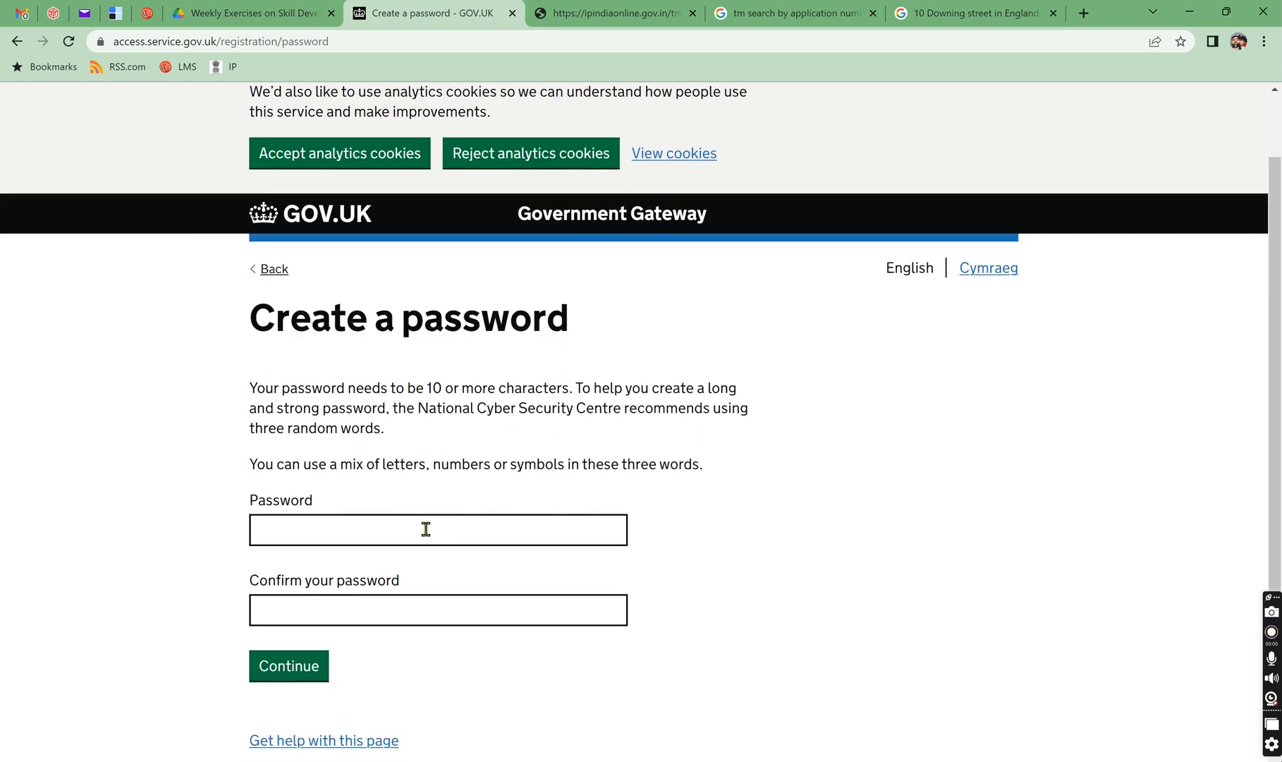
pyautogui.click(425, 529)
pyautogui.write('•')
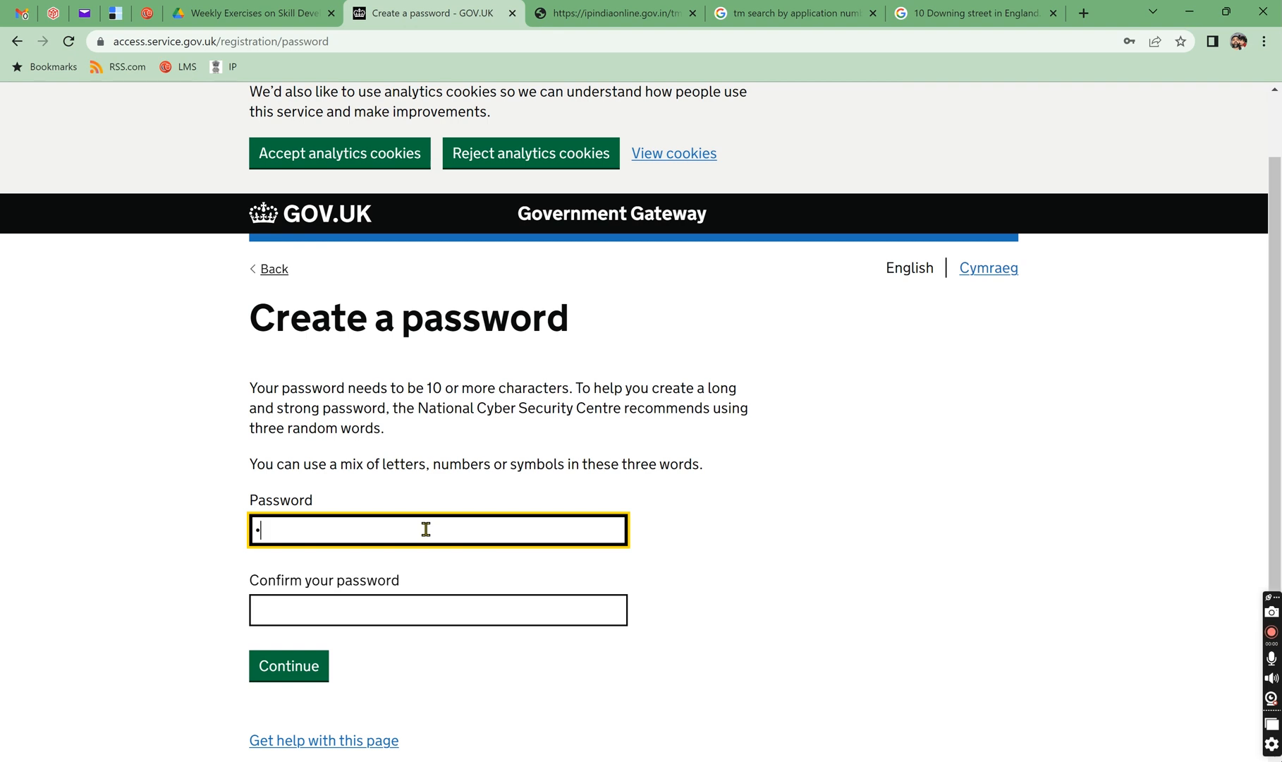
pyautogui.write('•••••••')
pyautogui.press('Tab')
pyautogui.write('•••••')
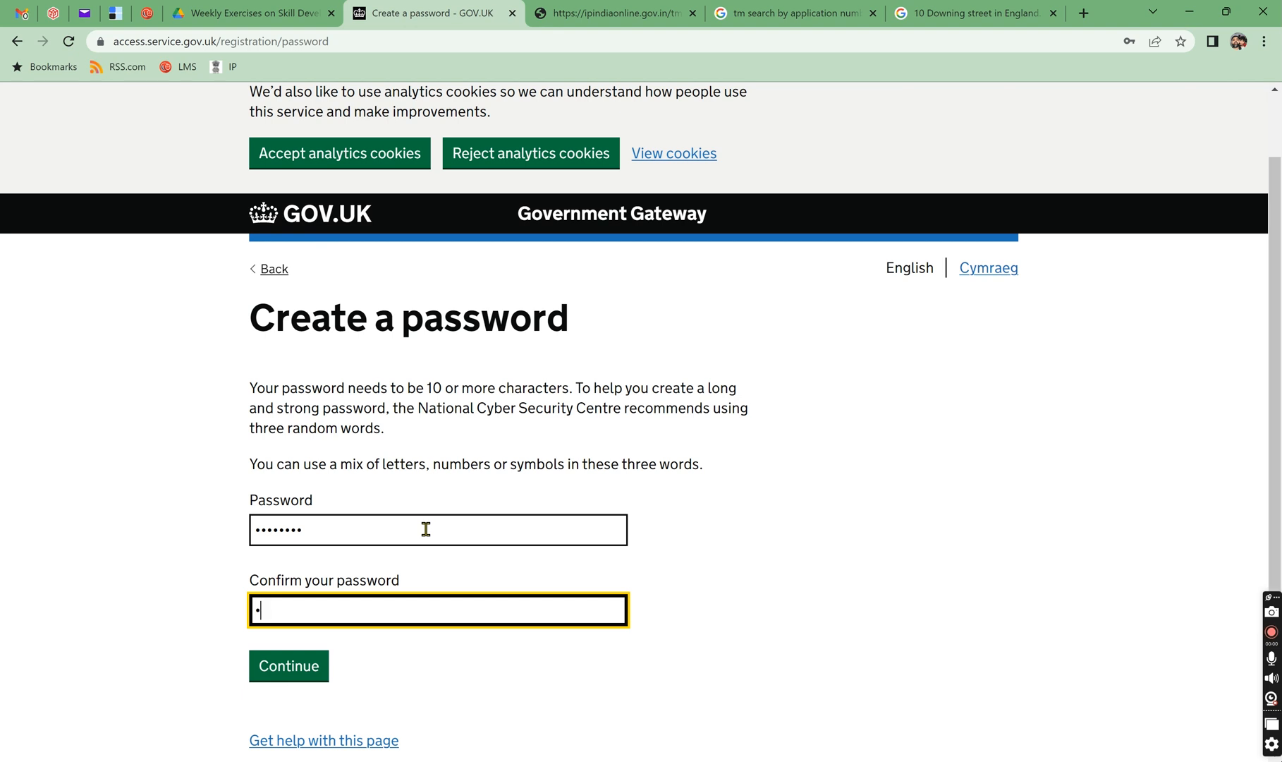
pyautogui.write('•••')
pyautogui.click(280, 672)
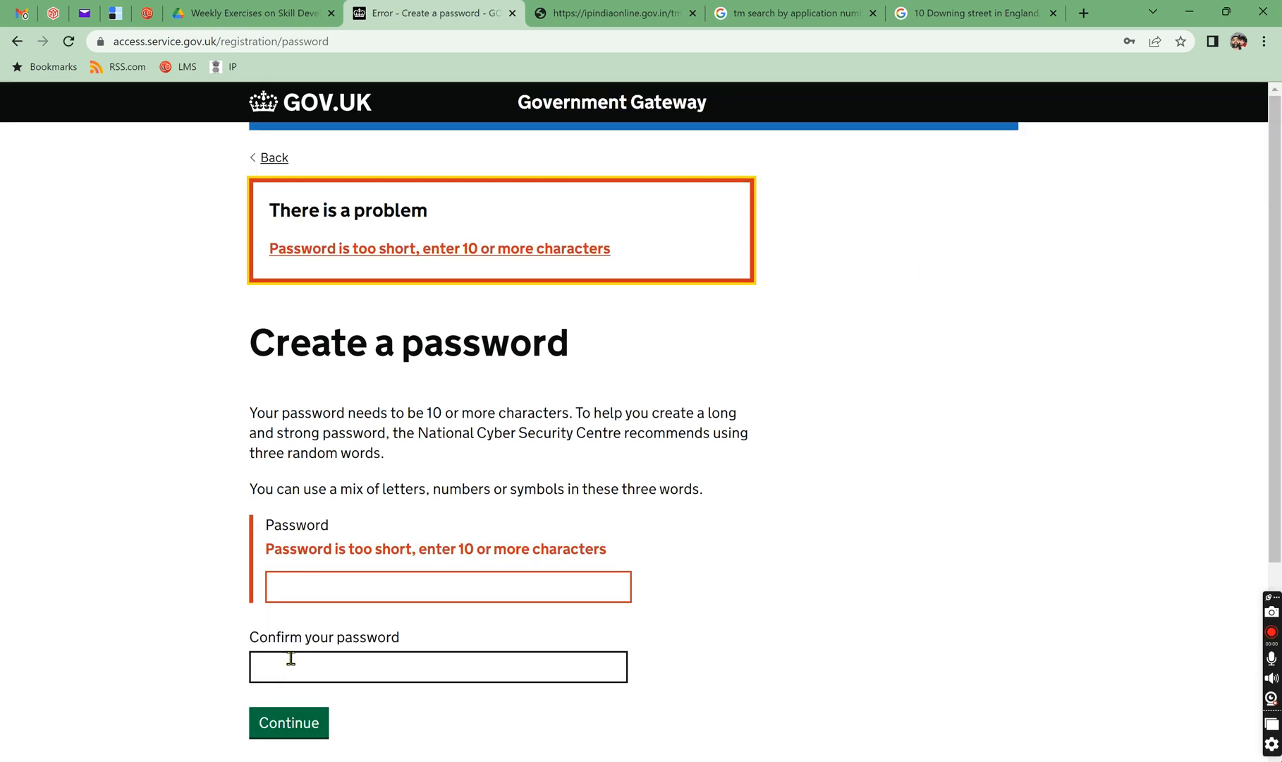
# Re-enter a longer 12-character password in both fields after the too-short error
pyautogui.click(317, 585)
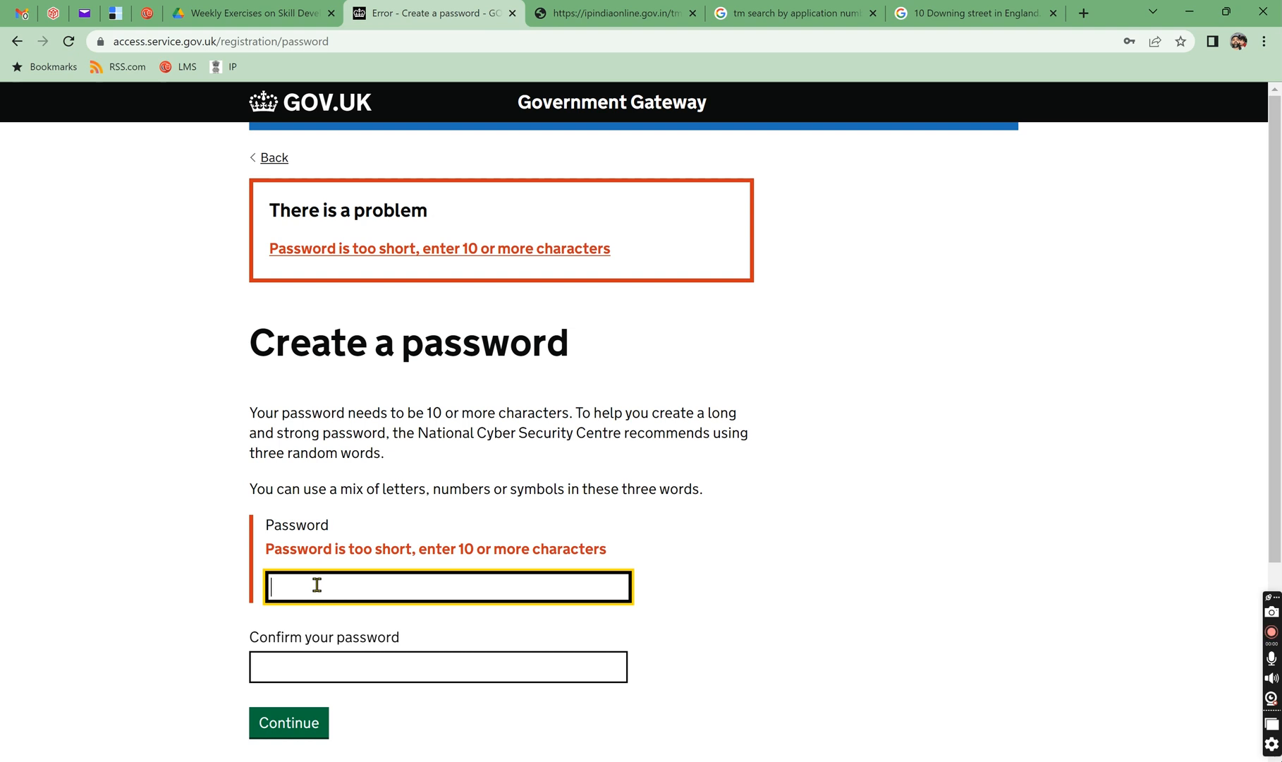
pyautogui.write('••••••••••••')
pyautogui.press('Tab')
pyautogui.write('•••••')
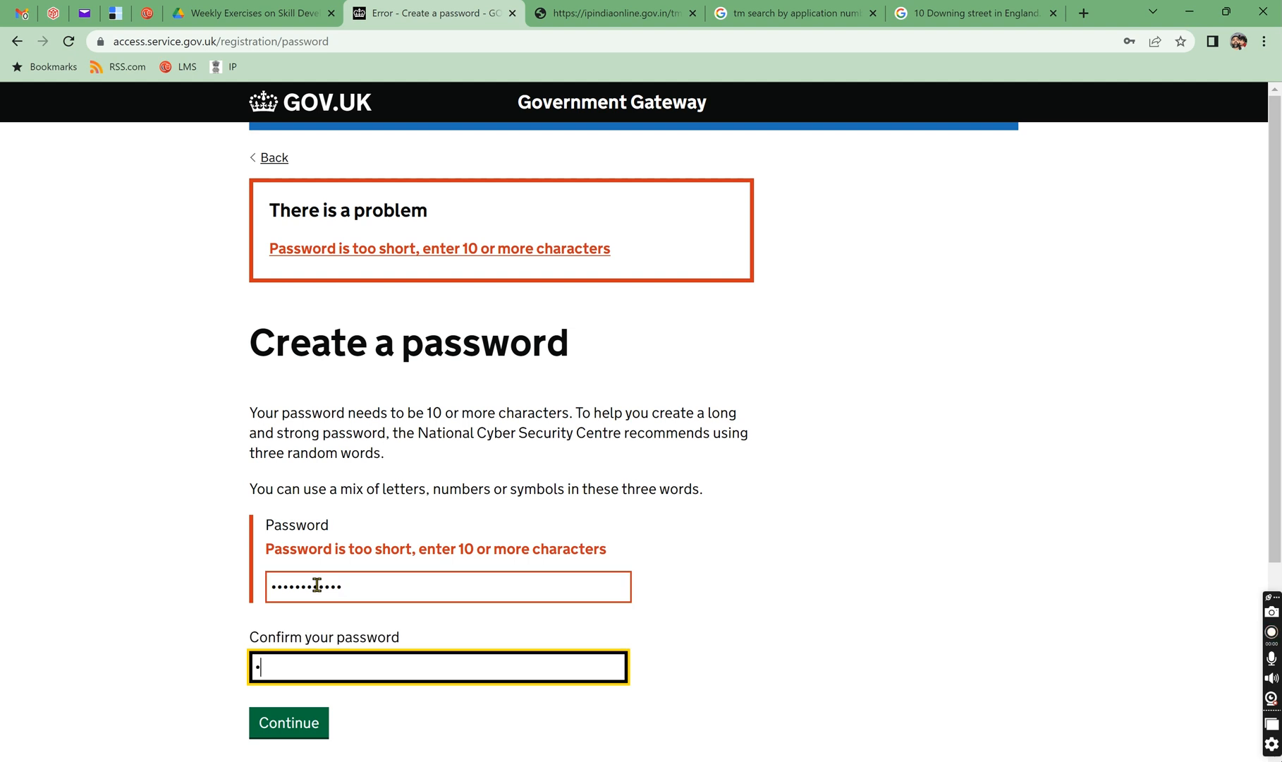
pyautogui.write('•••••••')
# Submit the longer password and continue past the new user ID page
pyautogui.click(290, 725)
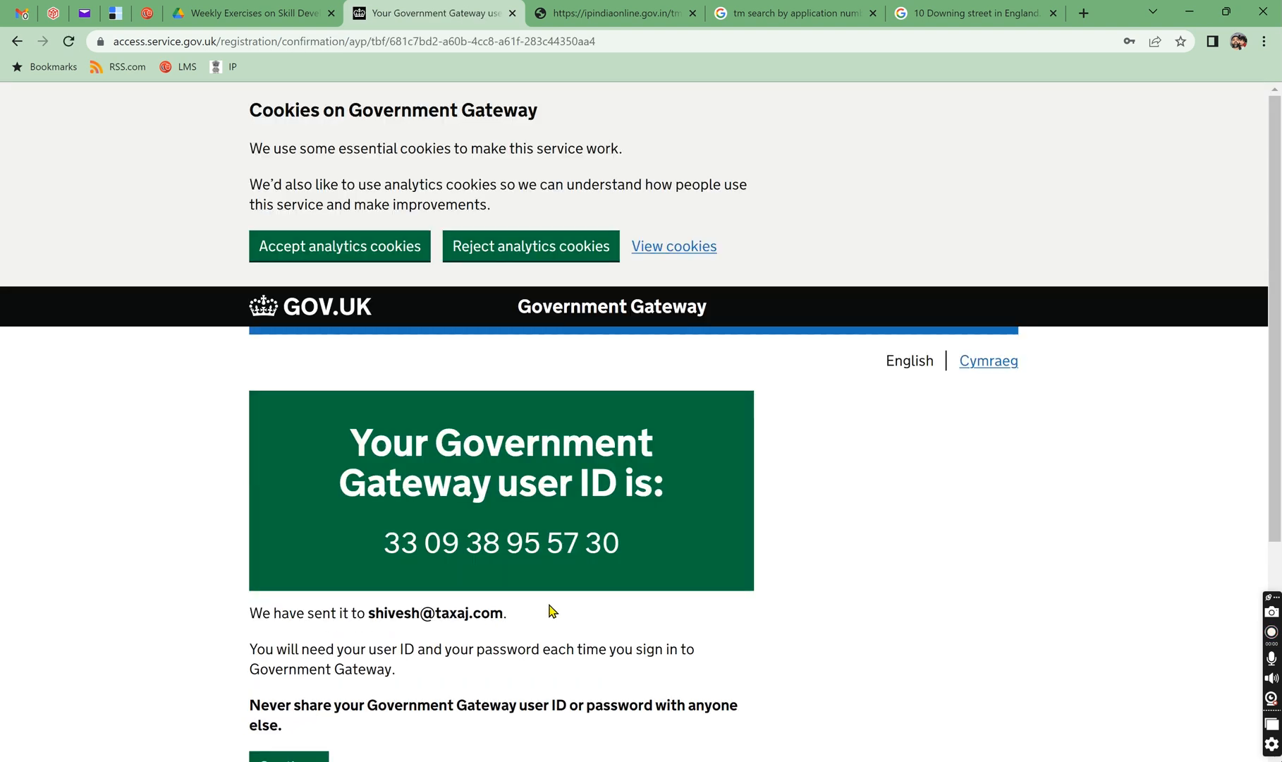
pyautogui.scroll(-2, 557, 610)
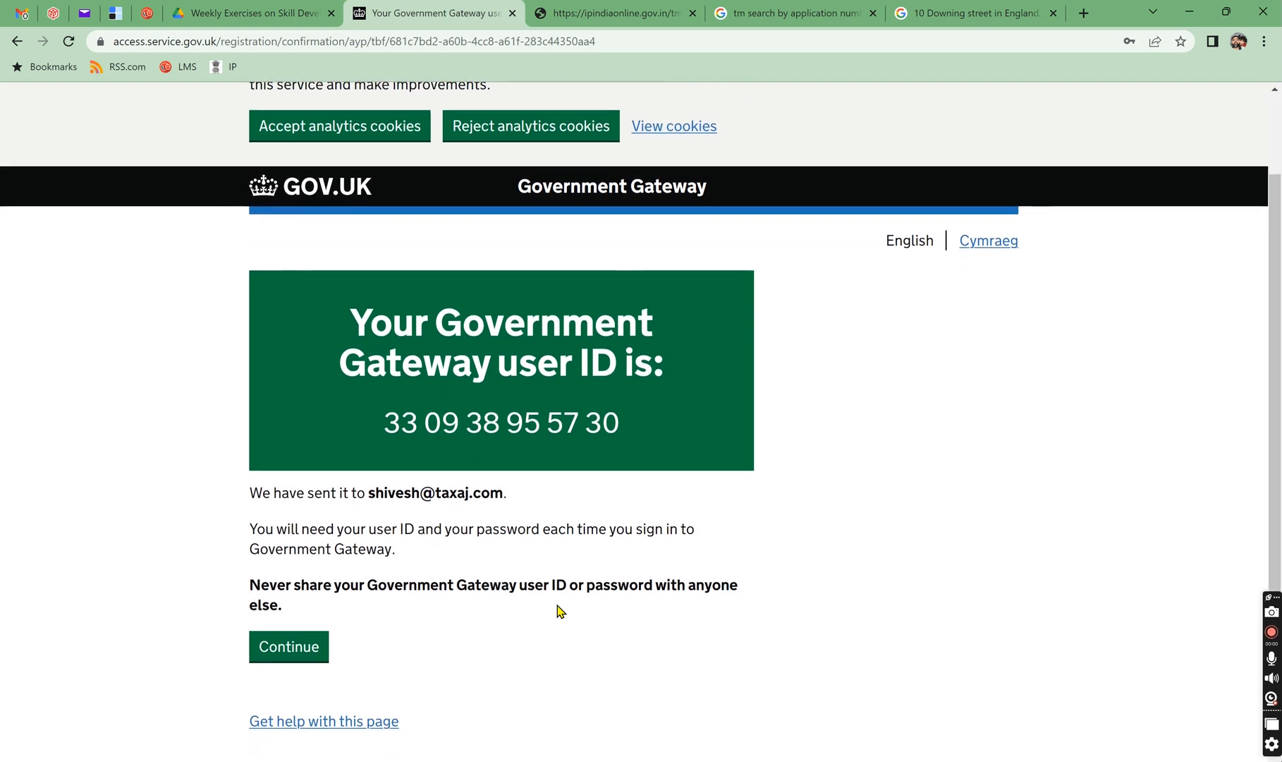
pyautogui.scroll(-1, 557, 610)
pyautogui.scroll(-1, 558, 610)
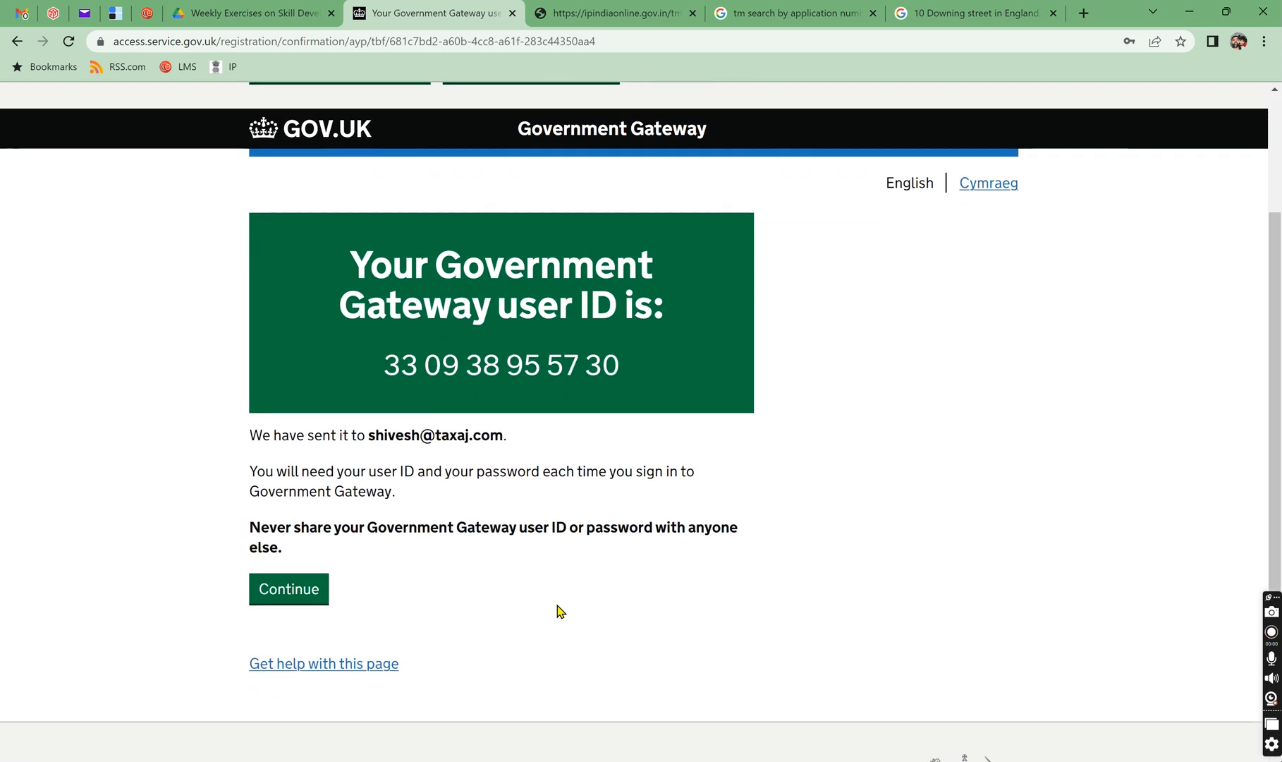
pyautogui.click(282, 597)
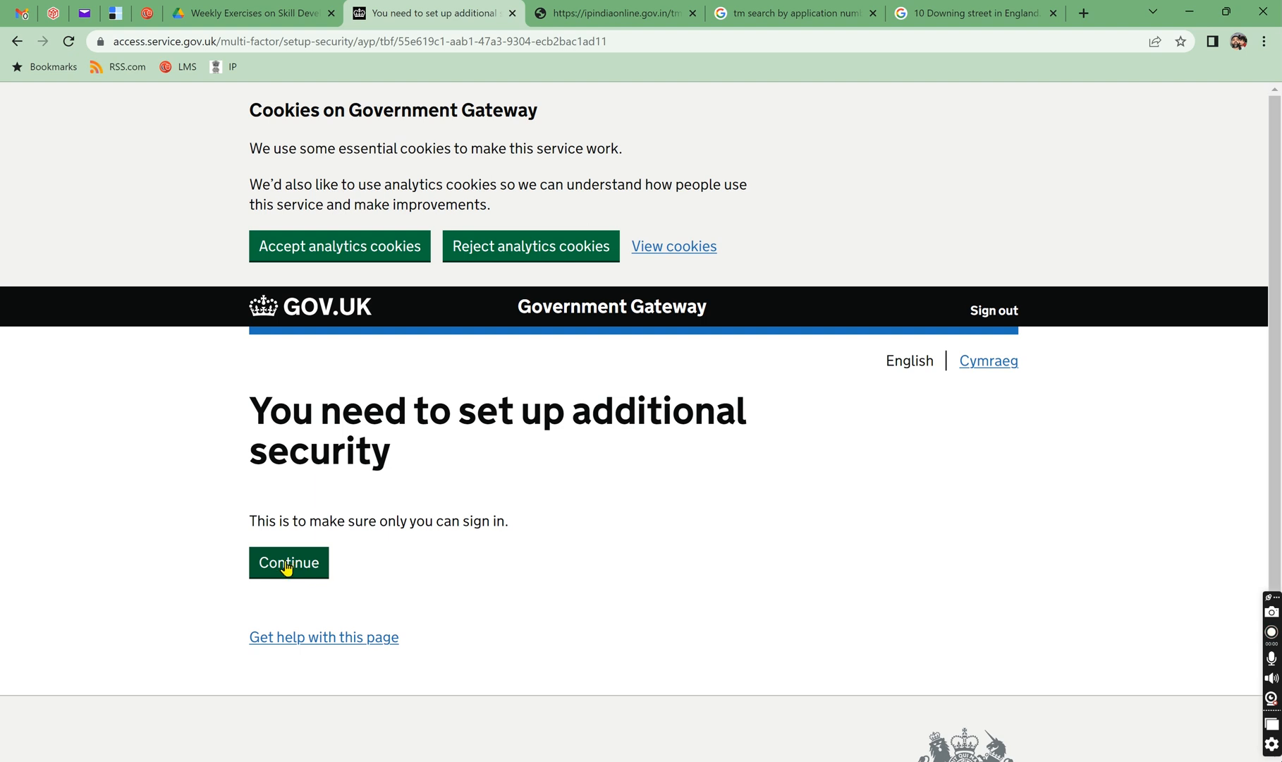
# Set up additional security using an authenticator app, continuing through the QR code page
pyautogui.click(275, 568)
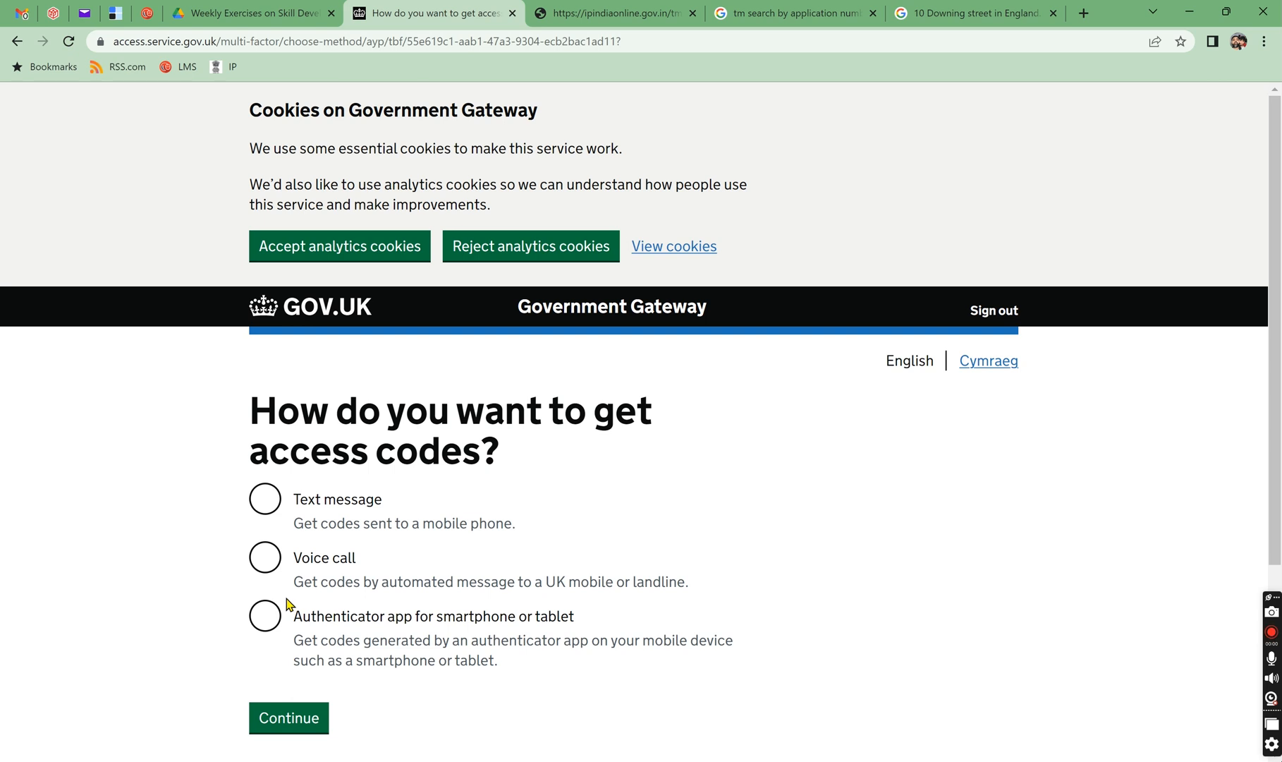
pyautogui.click(265, 616)
pyautogui.click(289, 718)
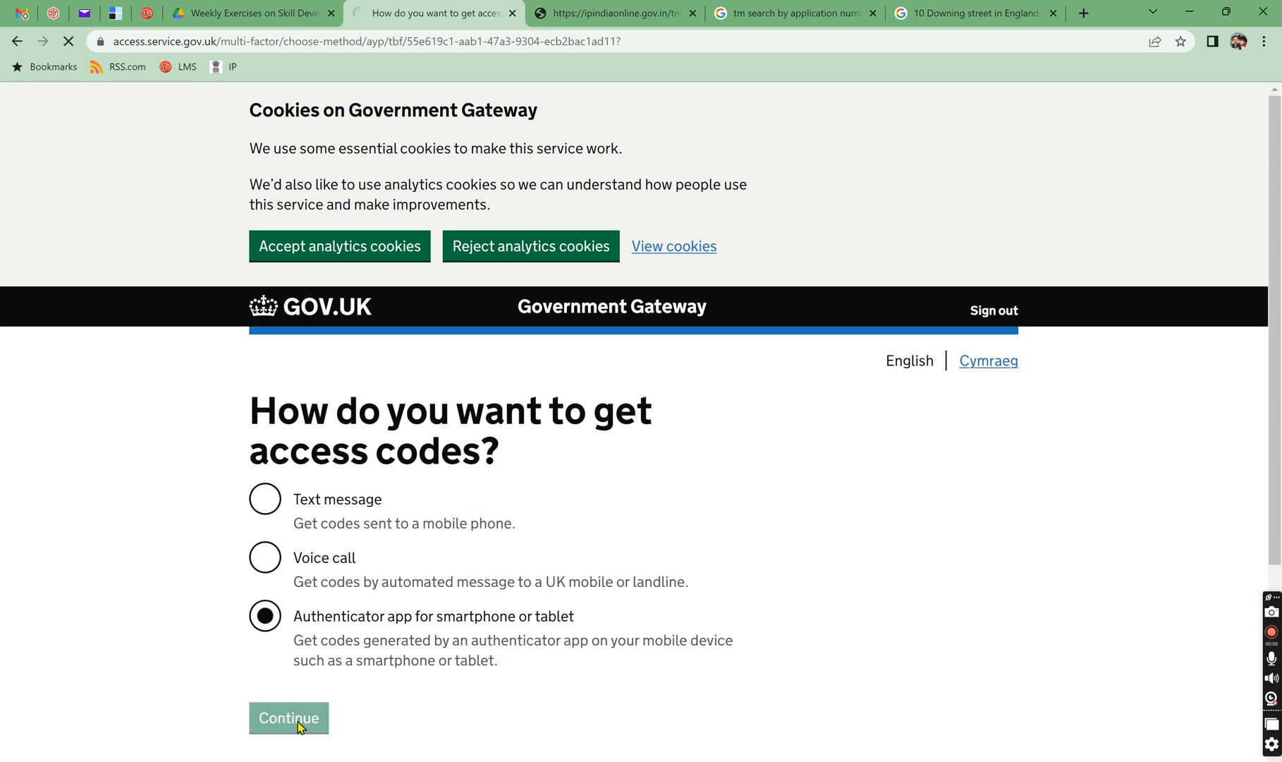
pyautogui.scroll(-2, 685, 608)
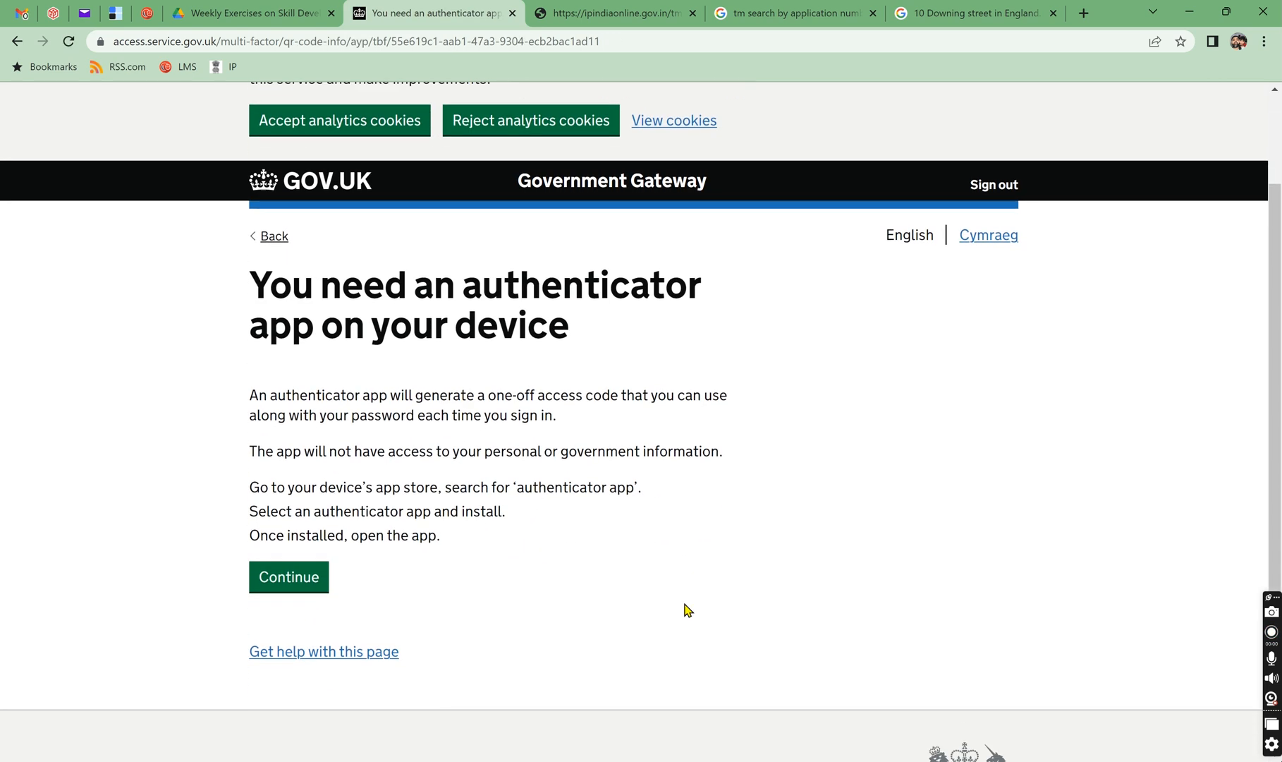
pyautogui.scroll(-1, 686, 608)
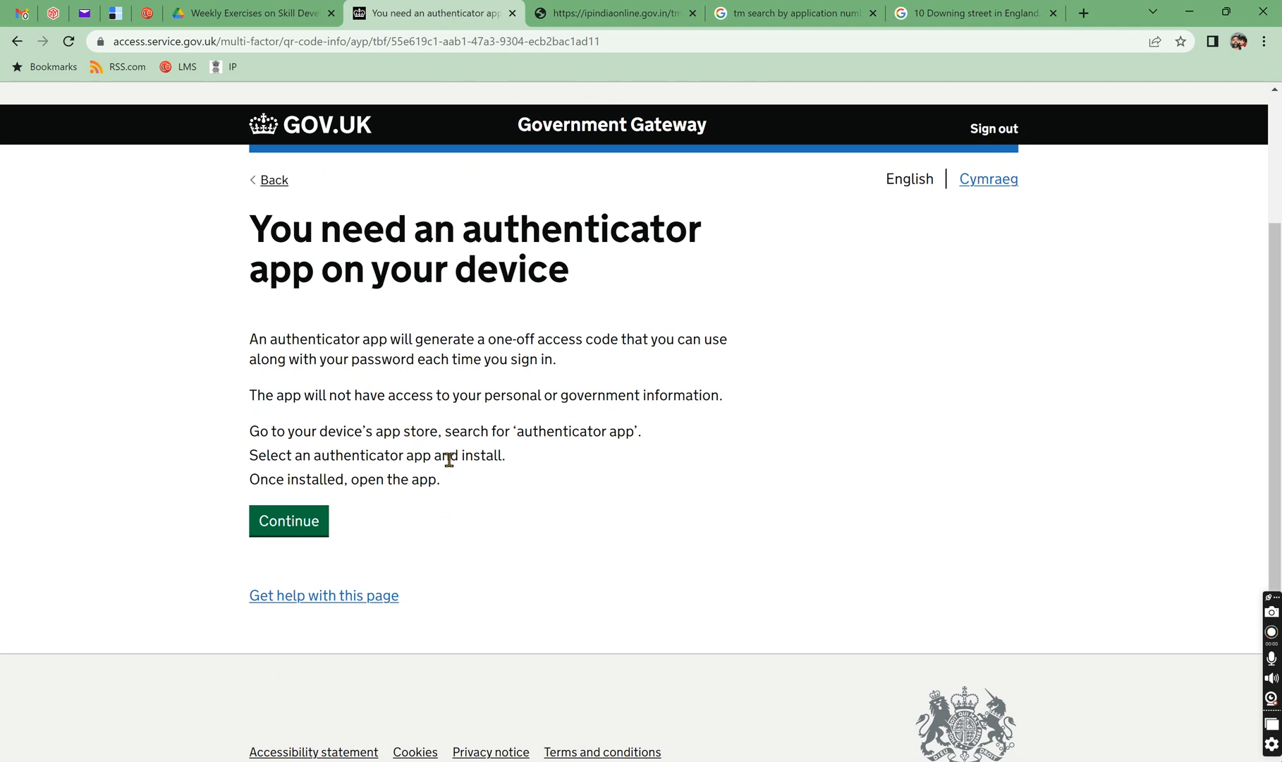
pyautogui.click(302, 525)
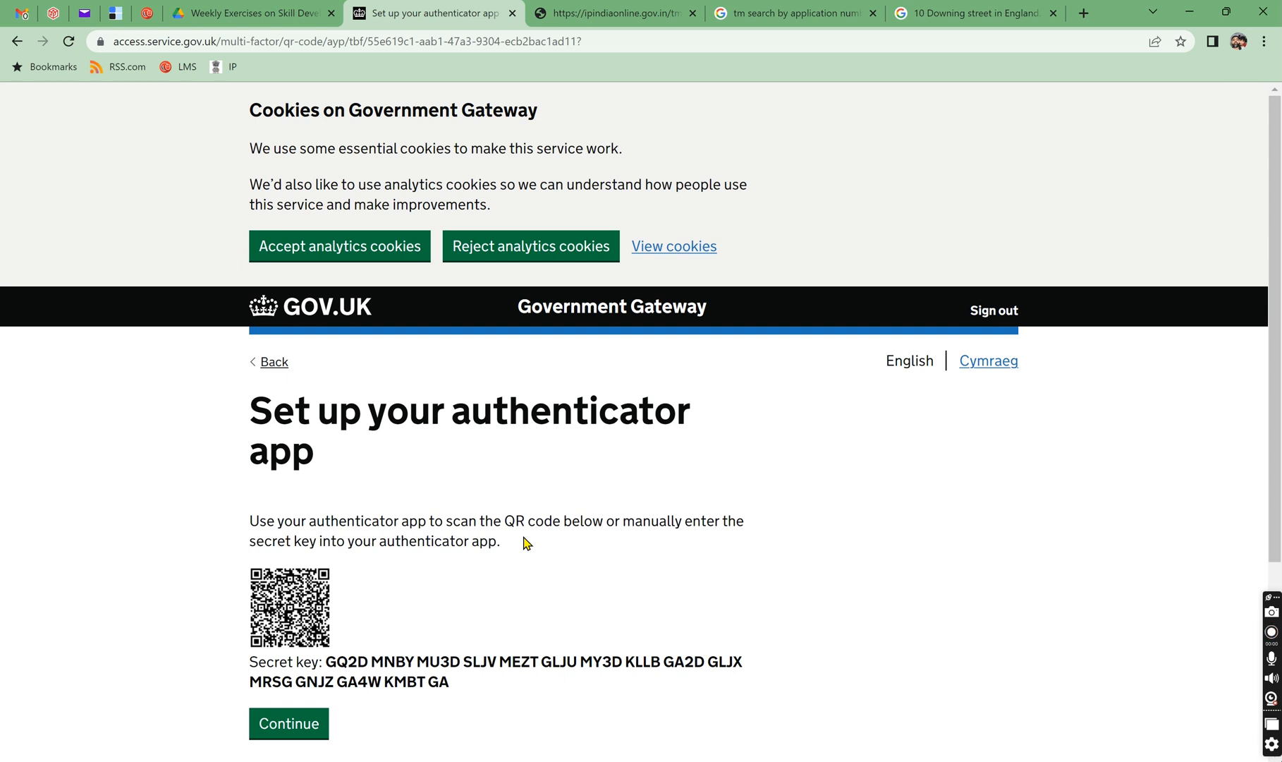
pyautogui.scroll(-3, 487, 595)
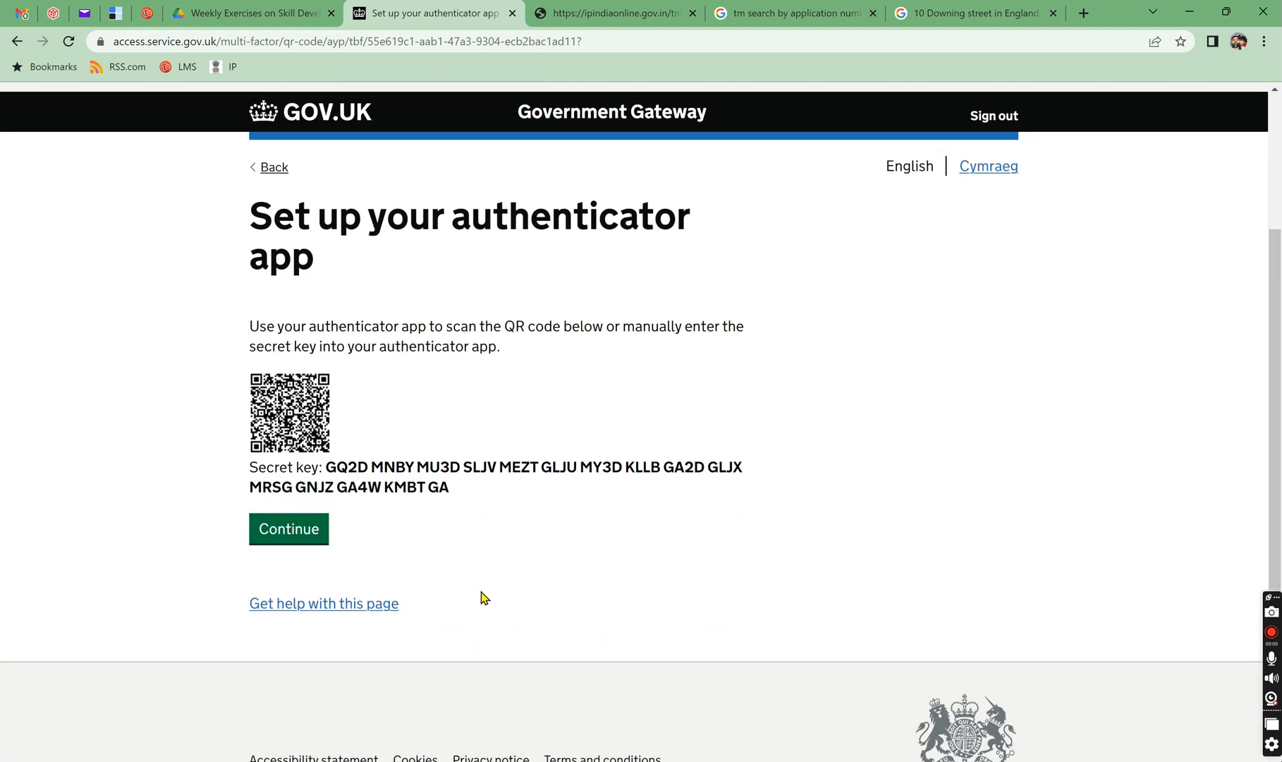
pyautogui.click(295, 530)
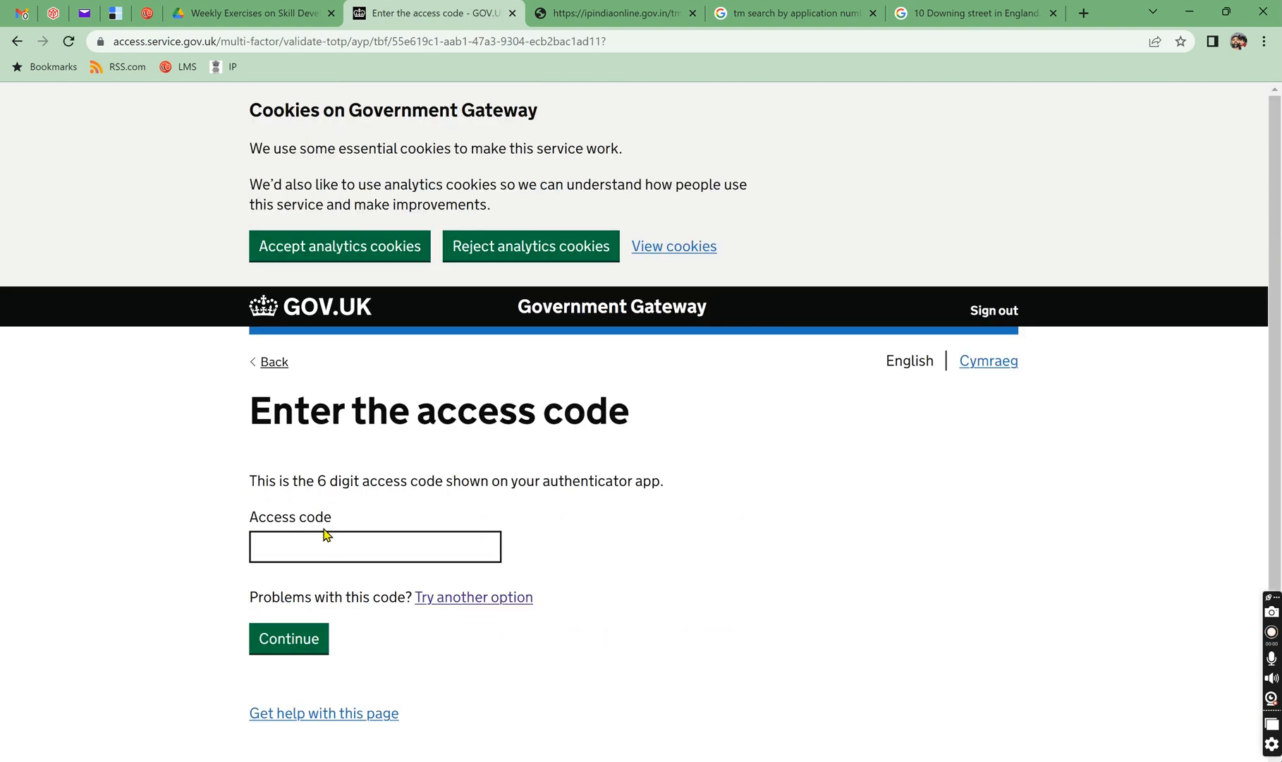
# Enter the 6-digit access code from the authenticator app
pyautogui.click(339, 547)
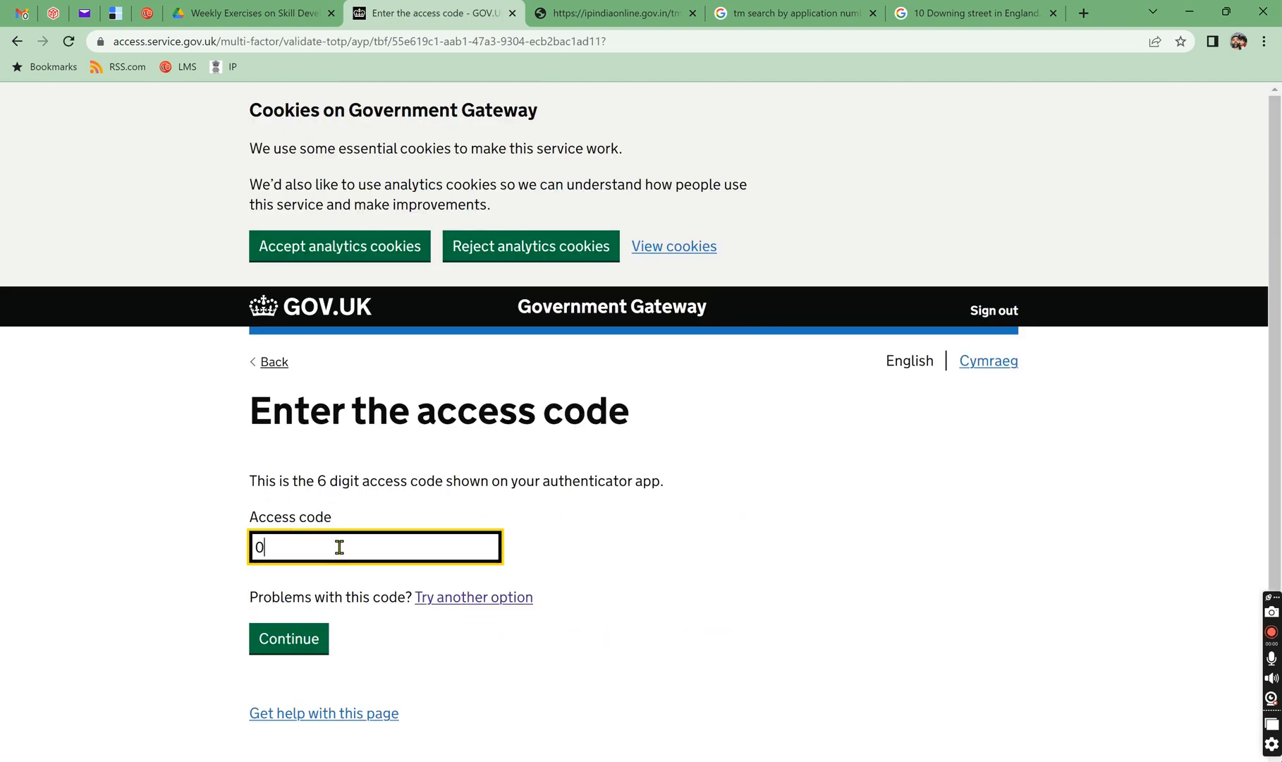
pyautogui.click(292, 643)
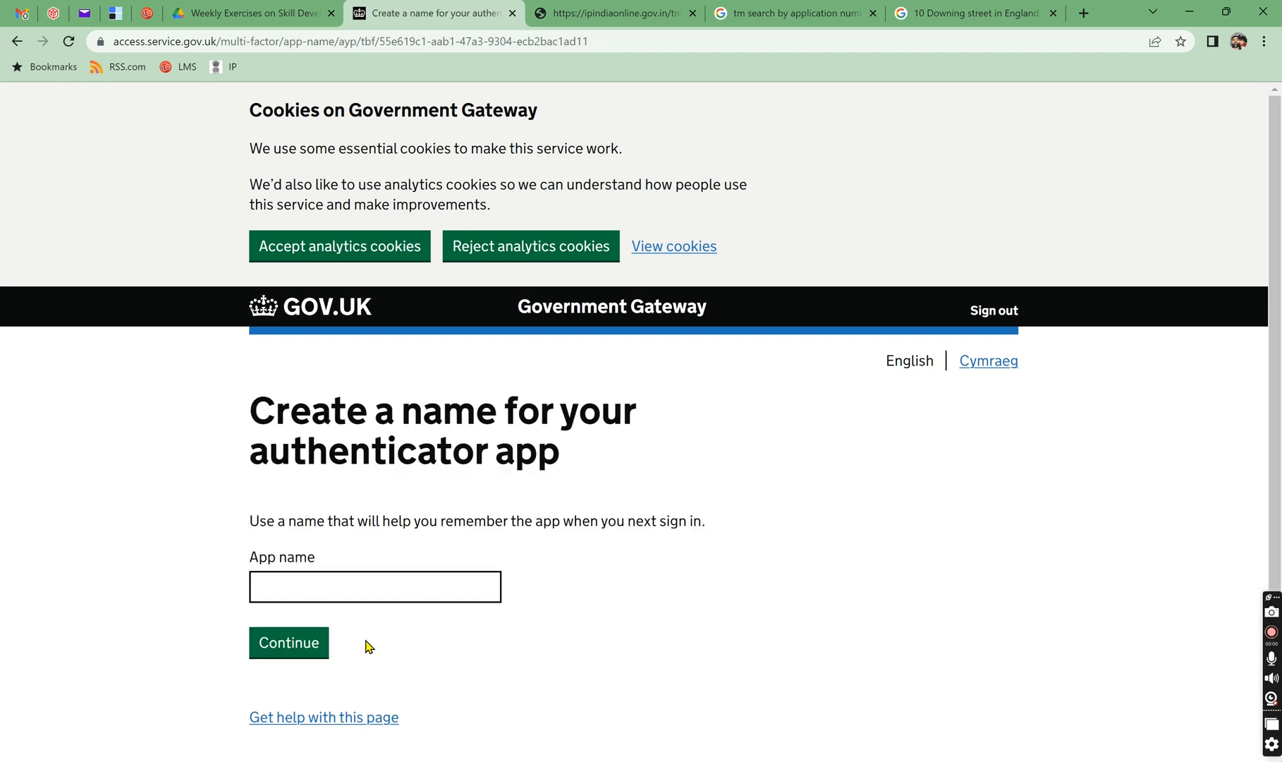
# Name the authenticator app 'Savy' and finish the security setup
pyautogui.click(362, 587)
pyautogui.write('Savy')
pyautogui.click(295, 646)
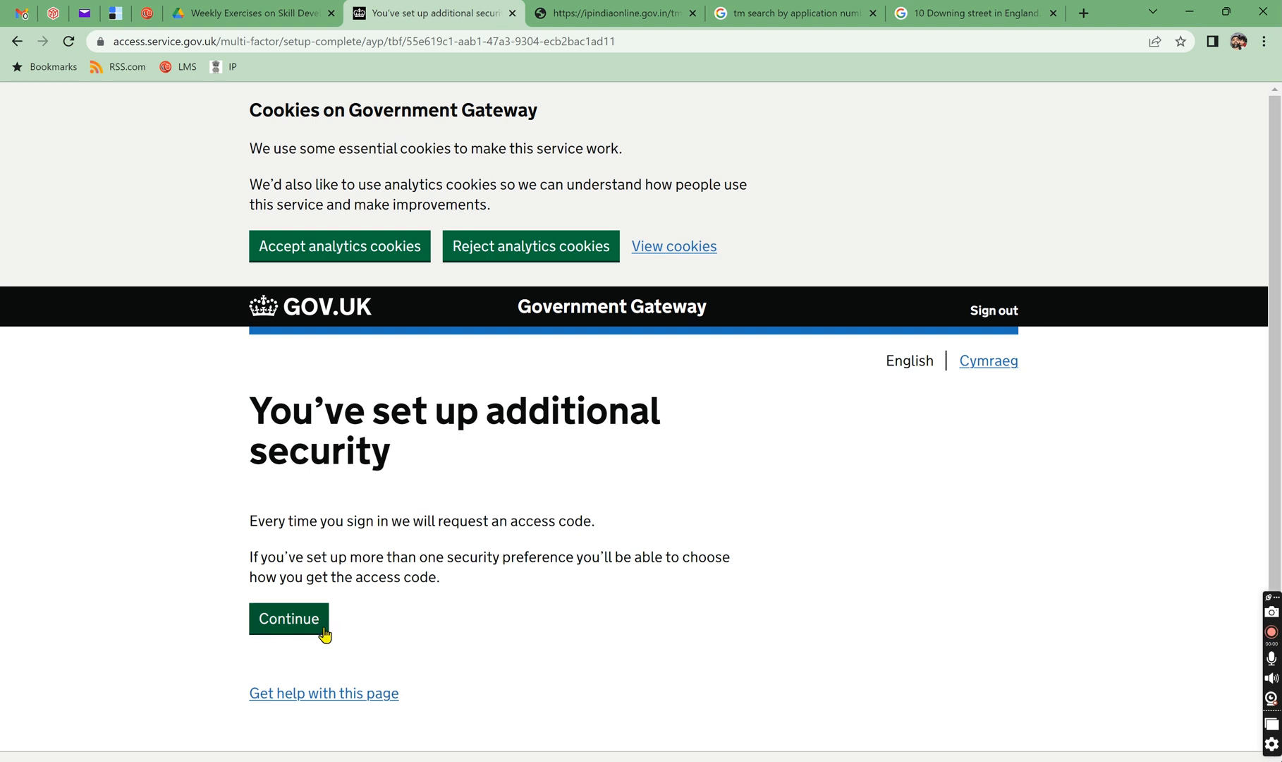
pyautogui.click(296, 621)
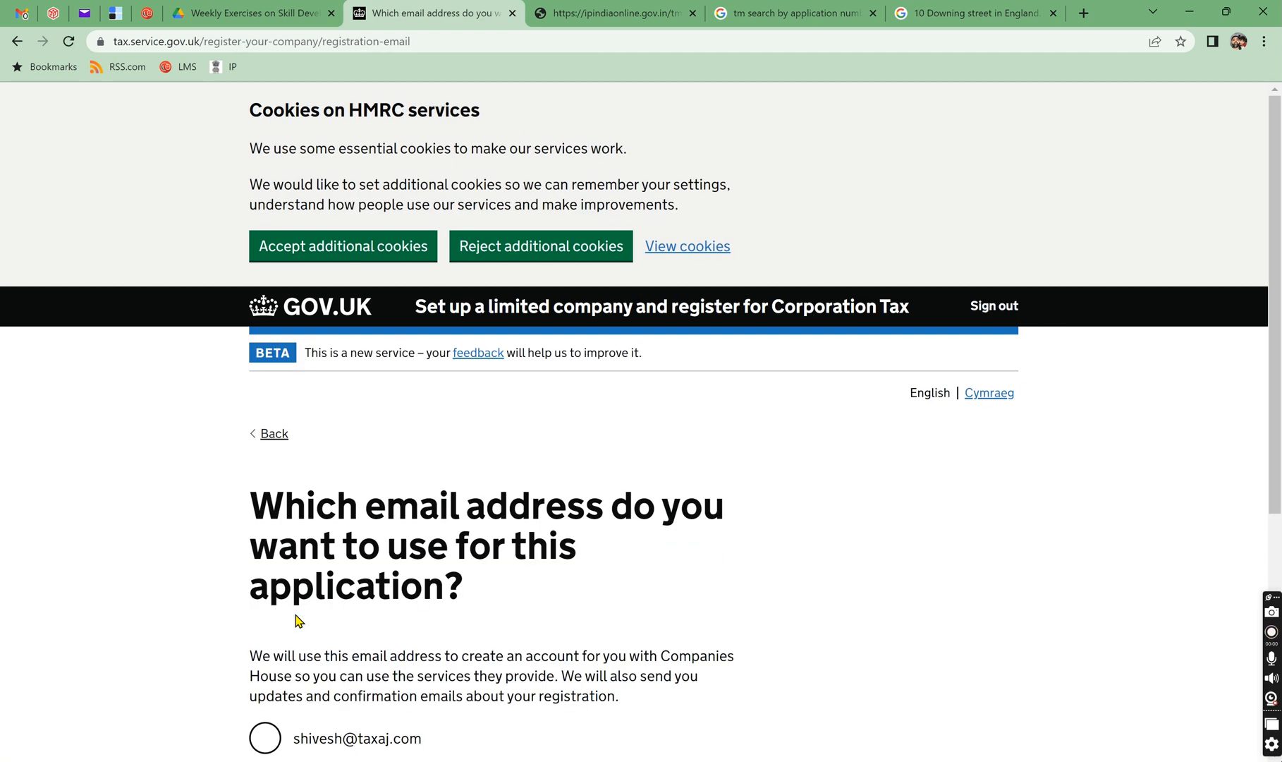
# Use the account's existing email address for the application
pyautogui.scroll(-1, 569, 638)
pyautogui.scroll(-2, 568, 638)
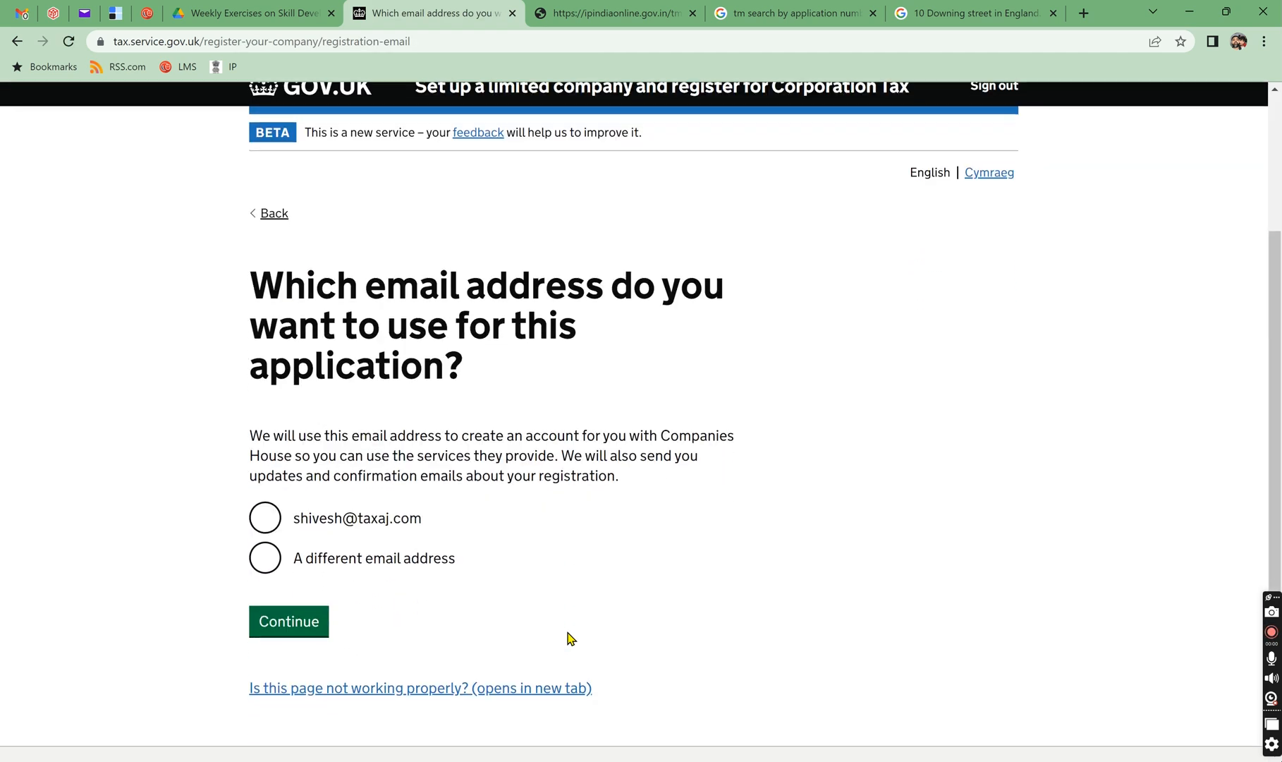
pyautogui.click(261, 520)
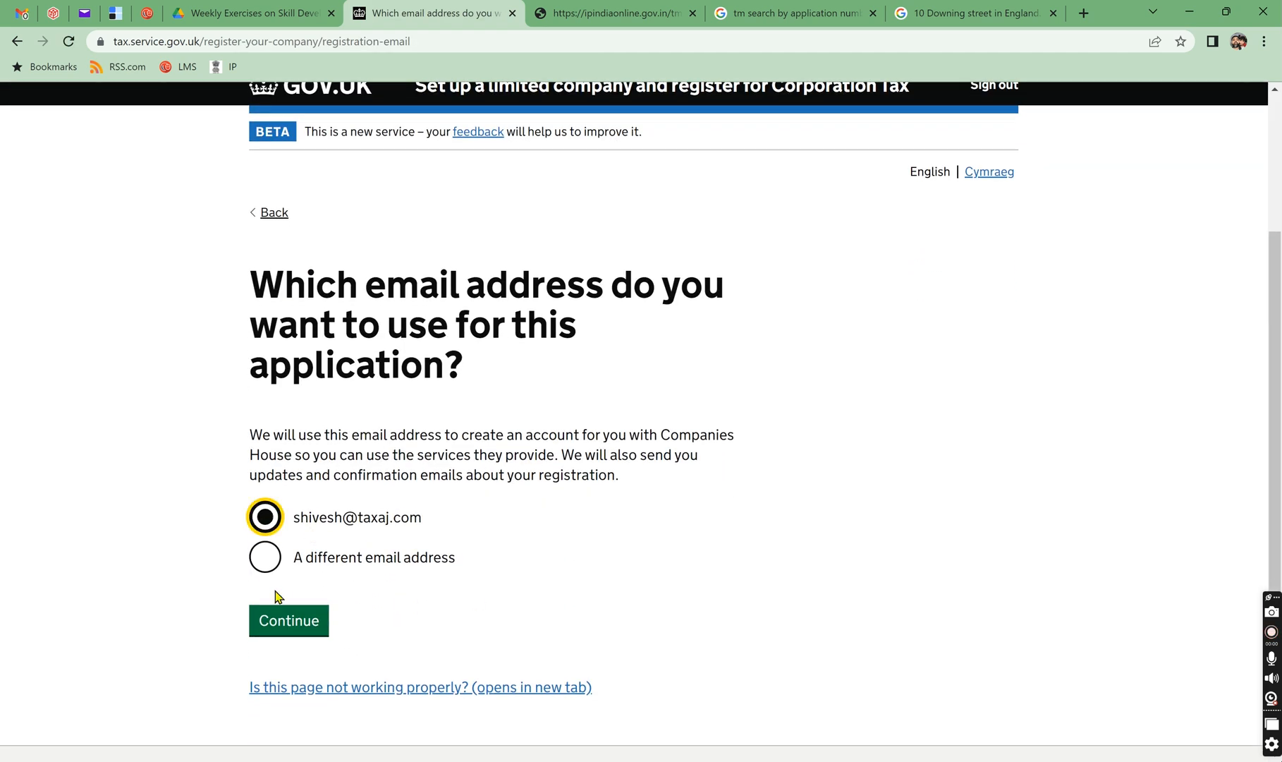
pyautogui.click(294, 629)
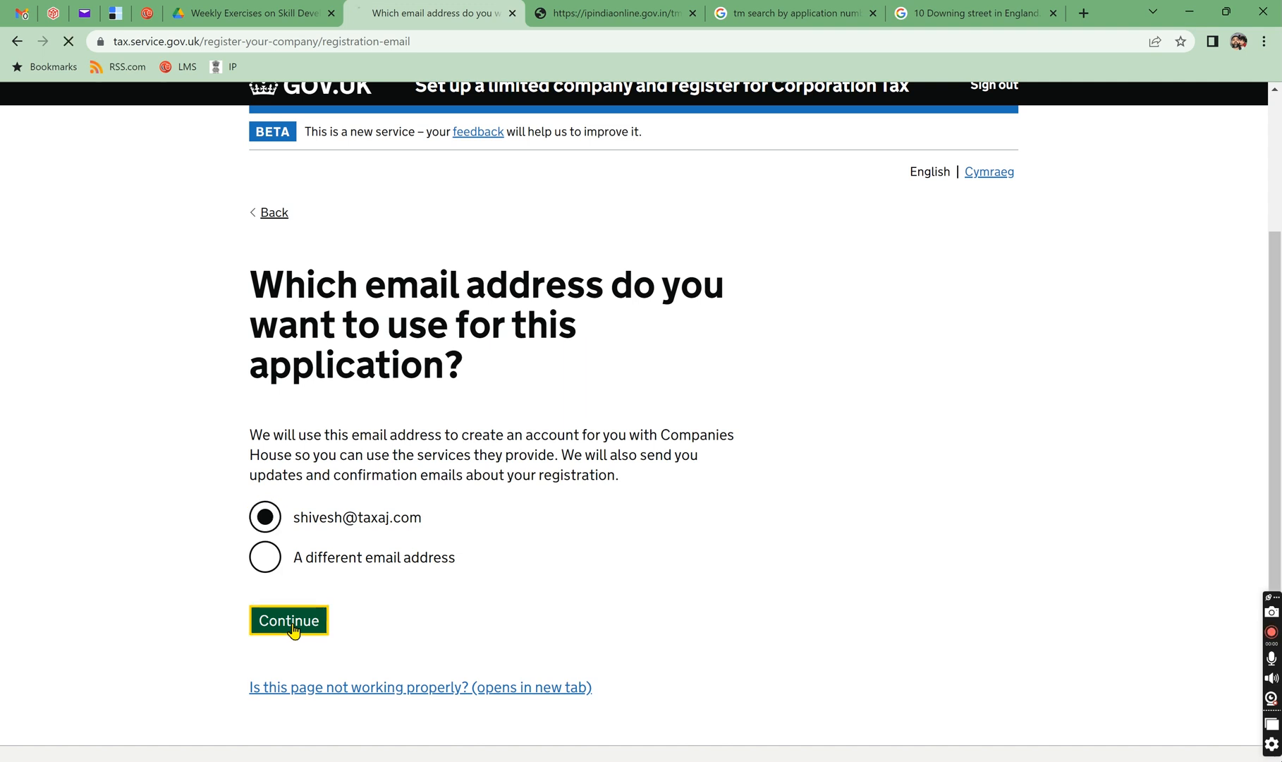
# Set the relationship to the company as 'Agent - for example, an accountant' and save
pyautogui.scroll(-4, 659, 609)
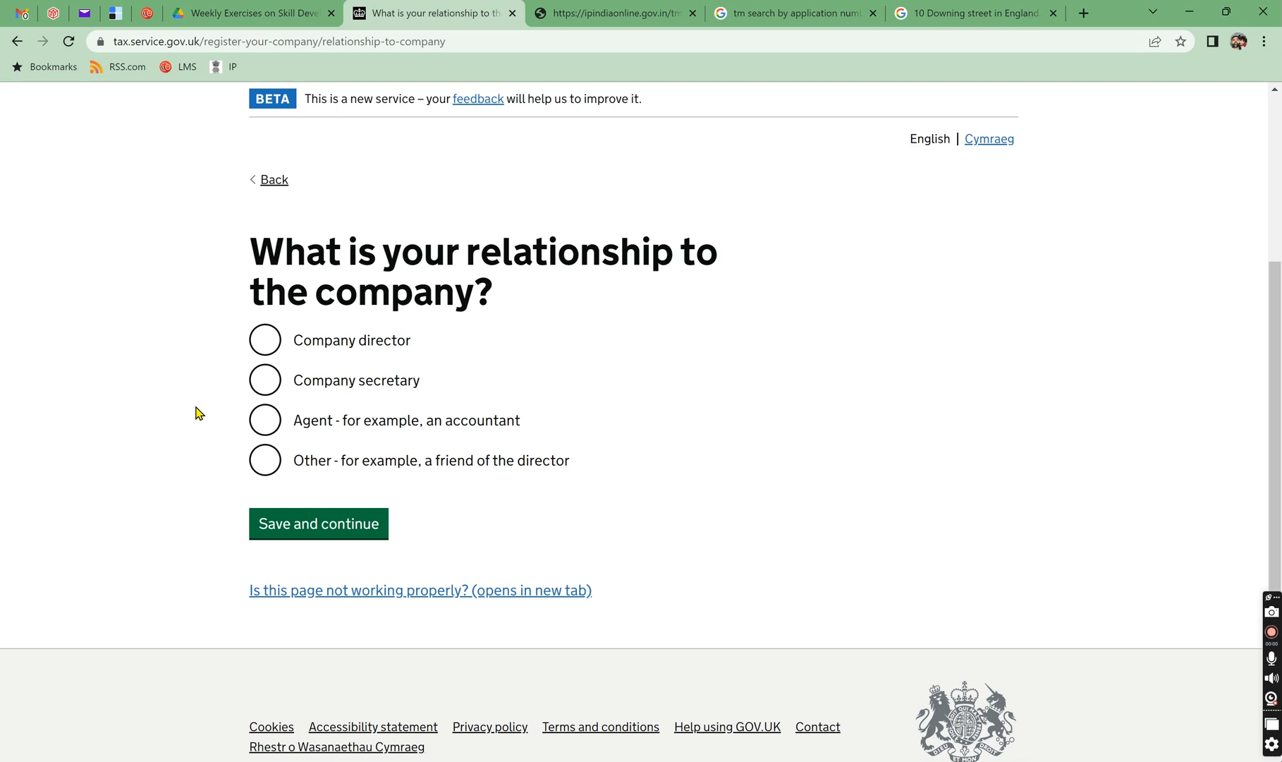
pyautogui.click(271, 427)
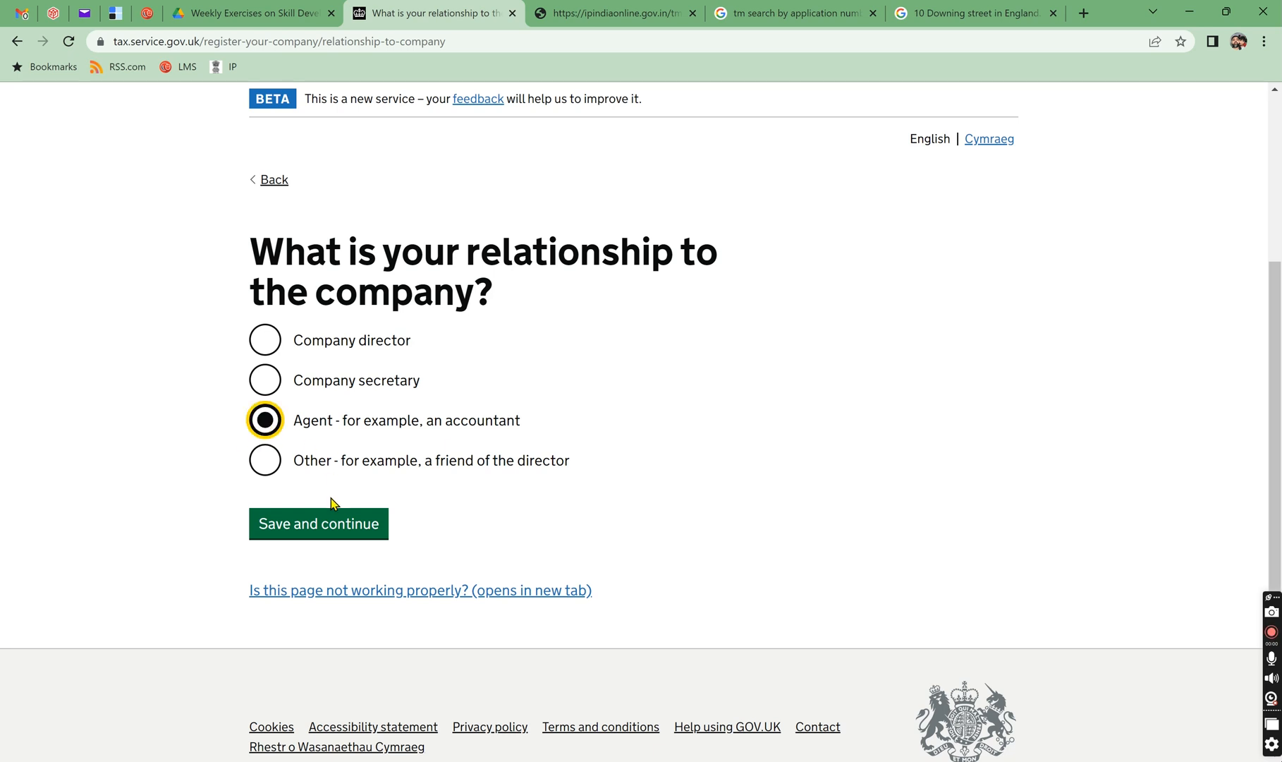
pyautogui.click(312, 536)
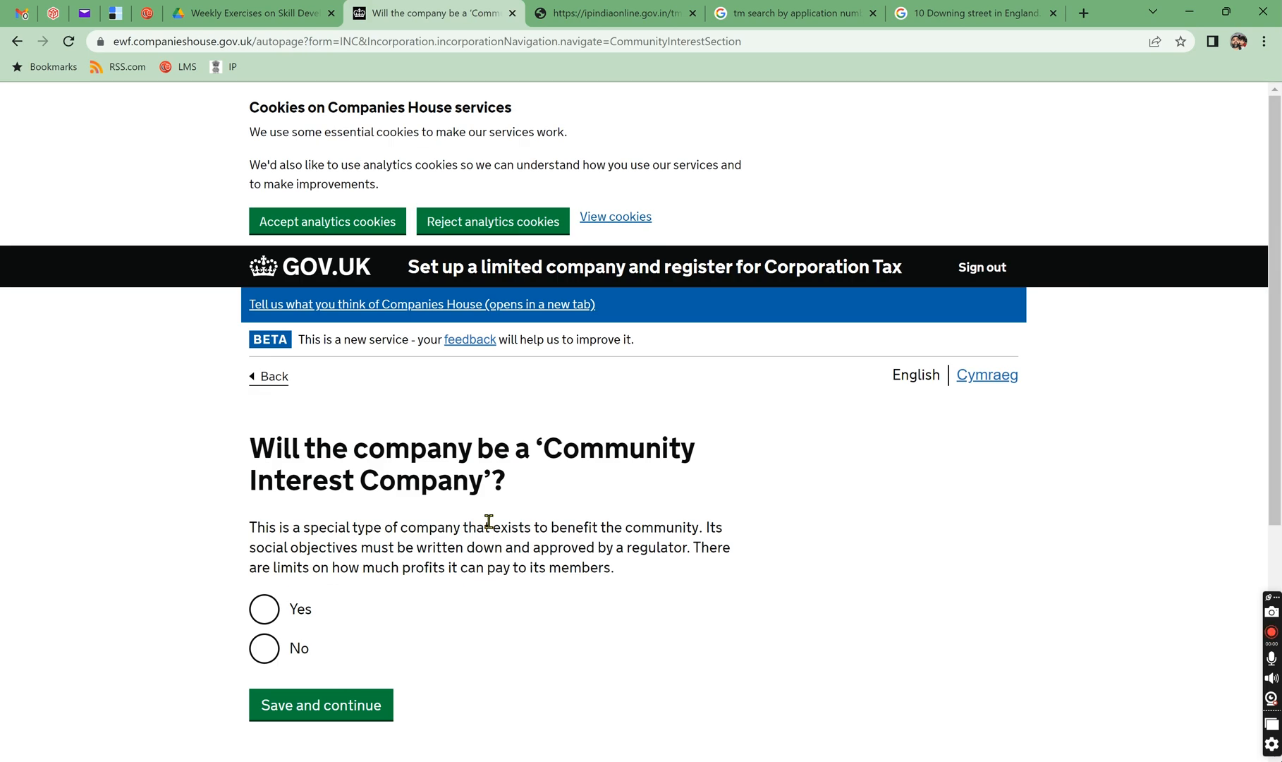
# Answer No to the Community Interest Company question and save the answer
pyautogui.scroll(-1, 489, 521)
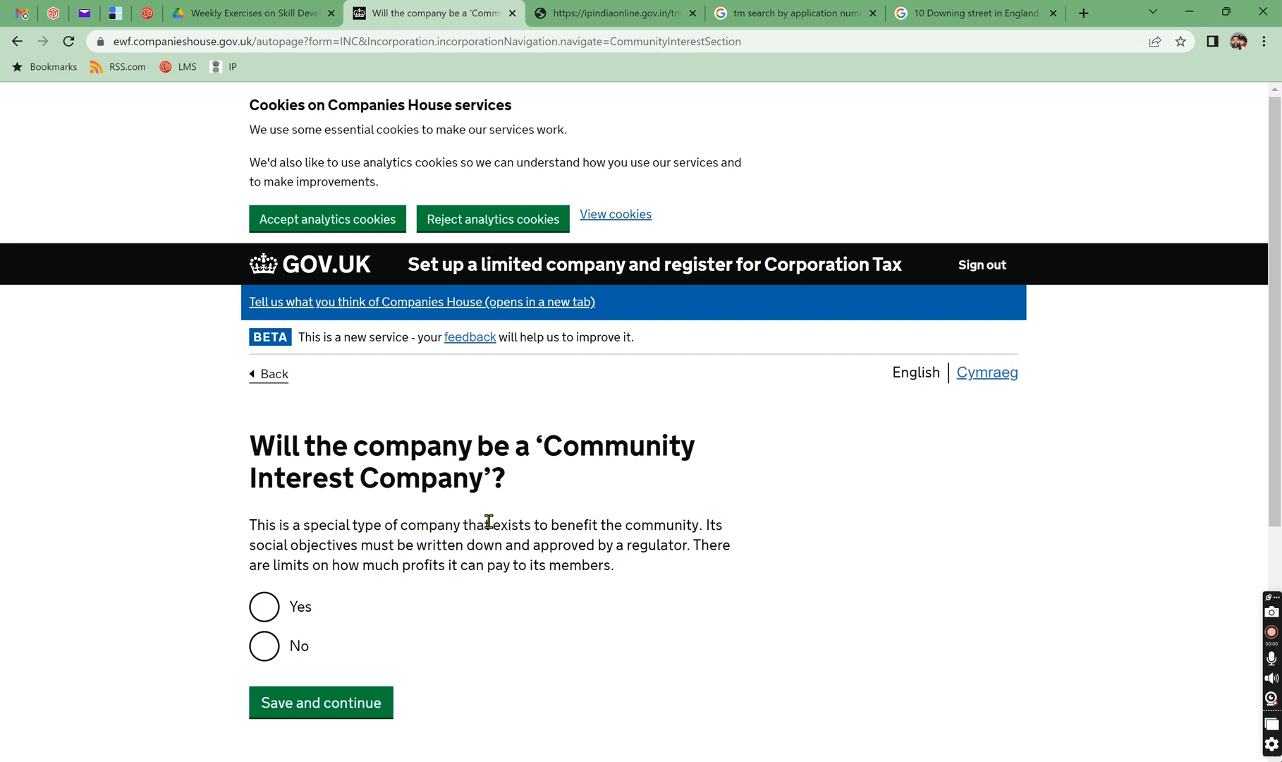
pyautogui.scroll(-2, 489, 522)
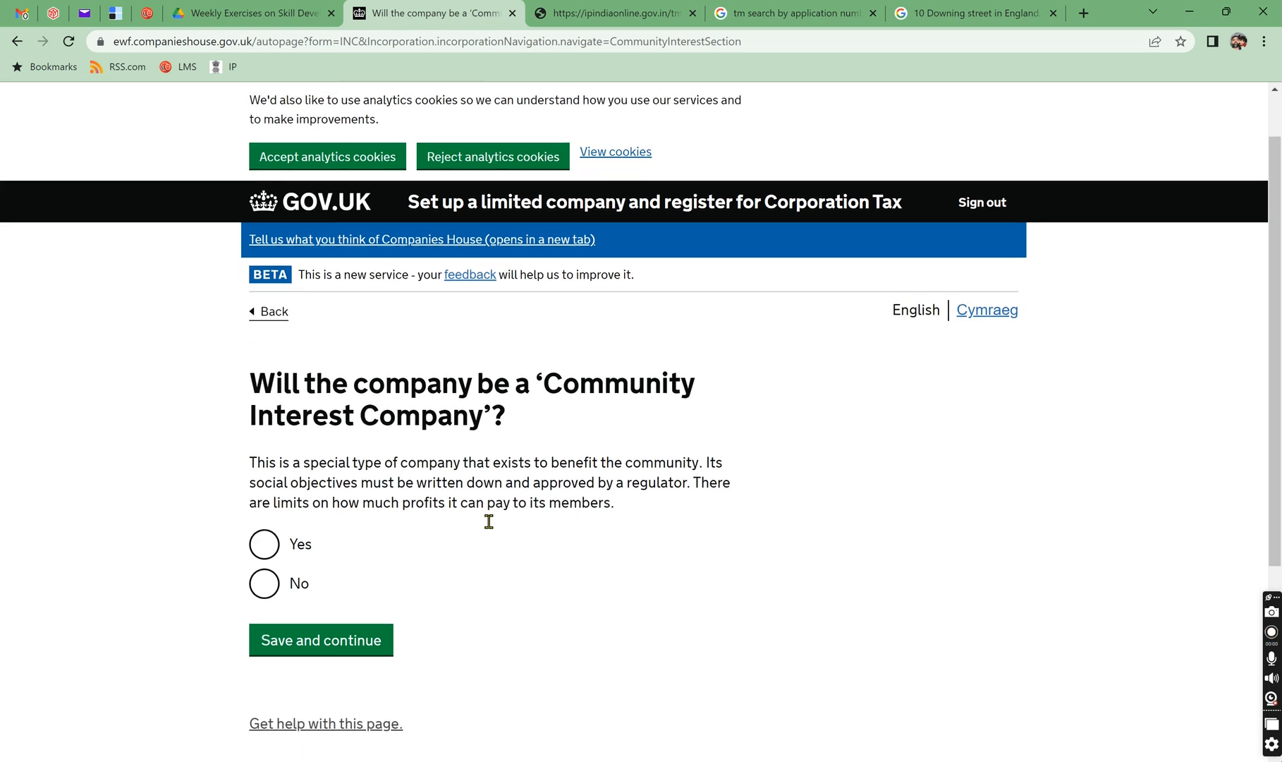
pyautogui.scroll(-1, 489, 522)
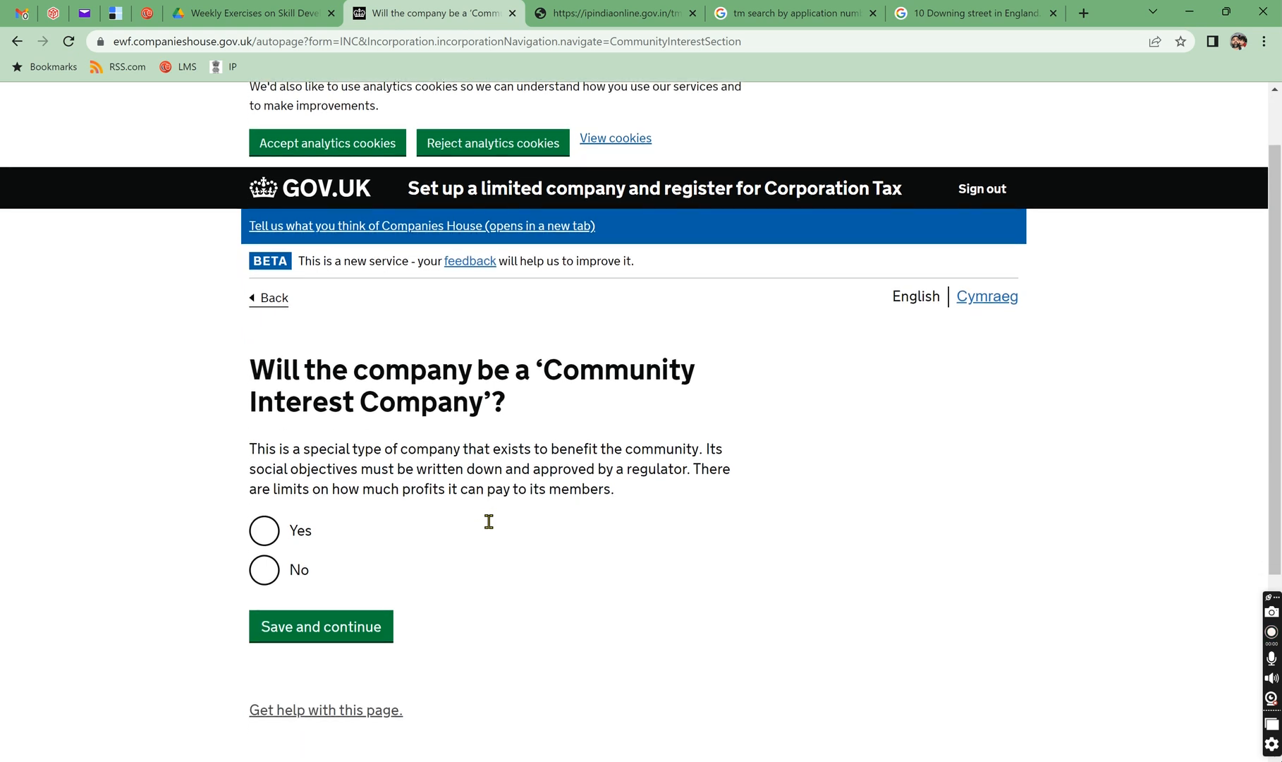
pyautogui.scroll(-1, 489, 522)
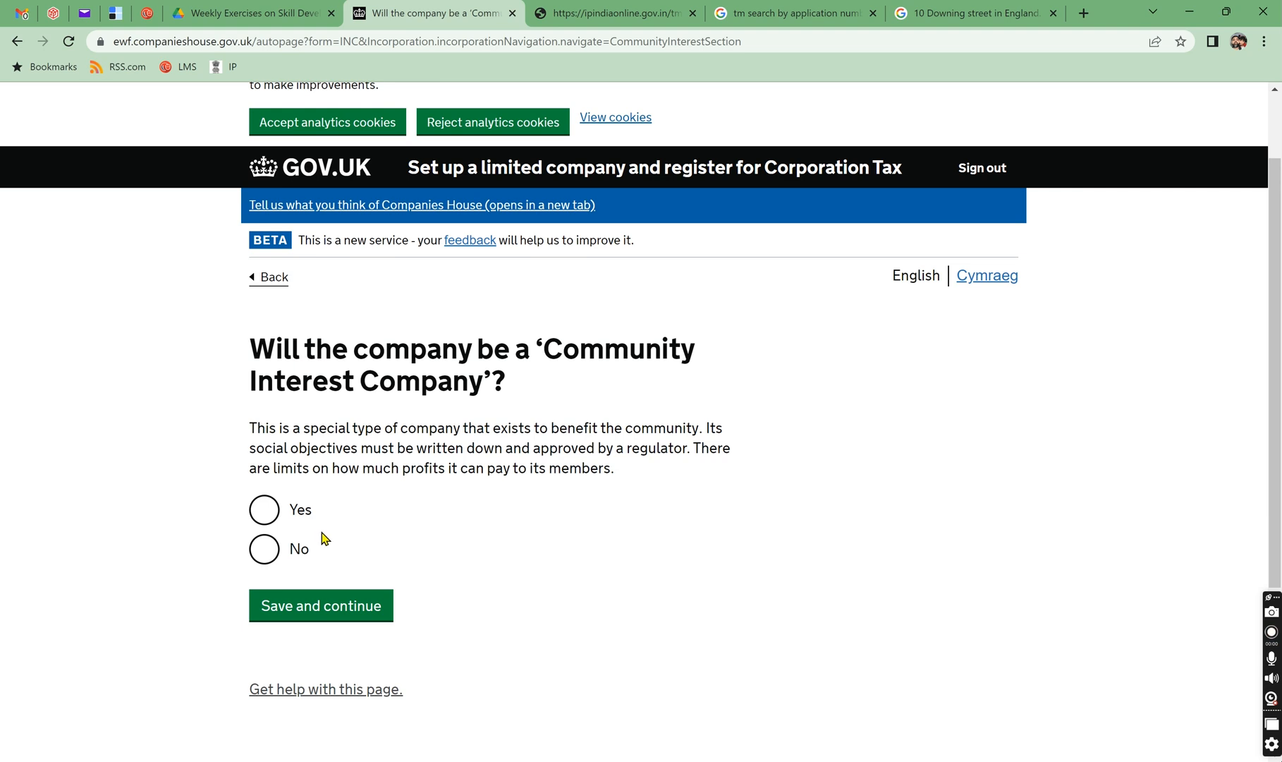
pyautogui.click(268, 557)
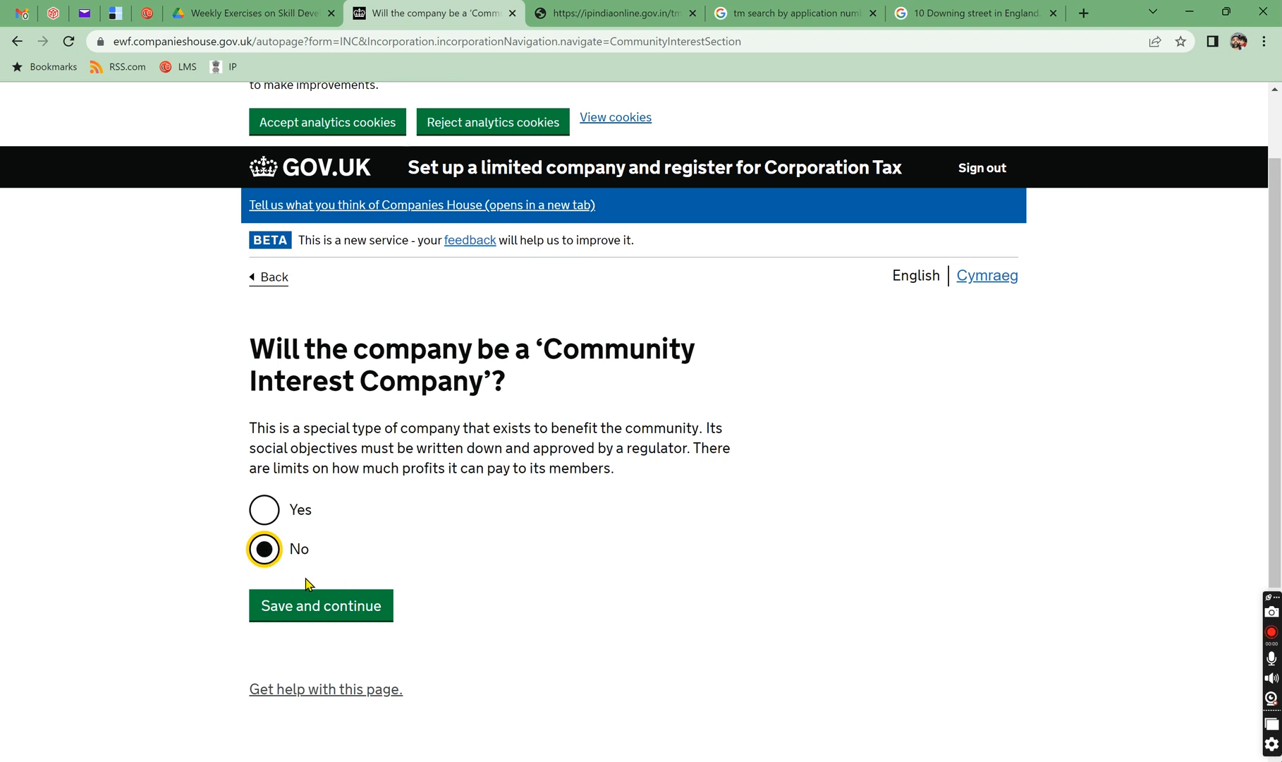
pyautogui.click(330, 612)
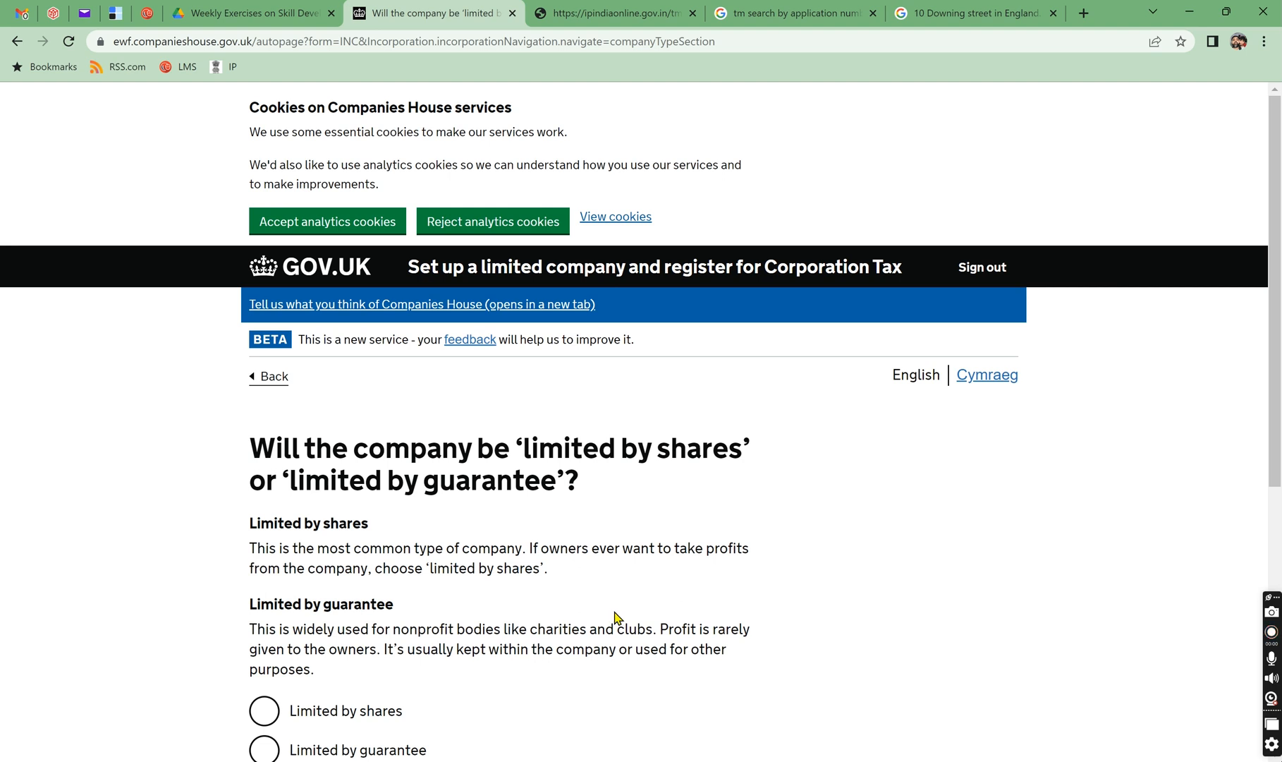
# Choose 'Limited by shares' as the company type and save it
pyautogui.scroll(-2, 615, 617)
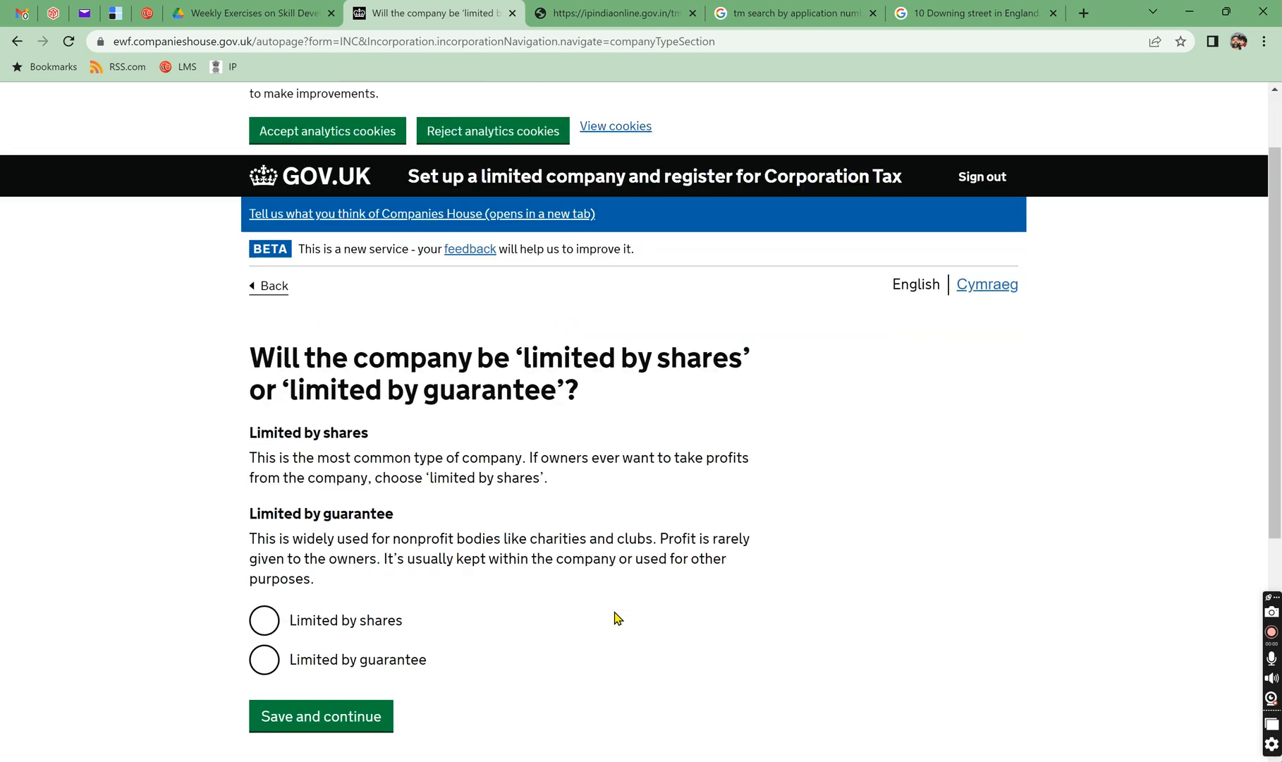
pyautogui.scroll(-3, 615, 617)
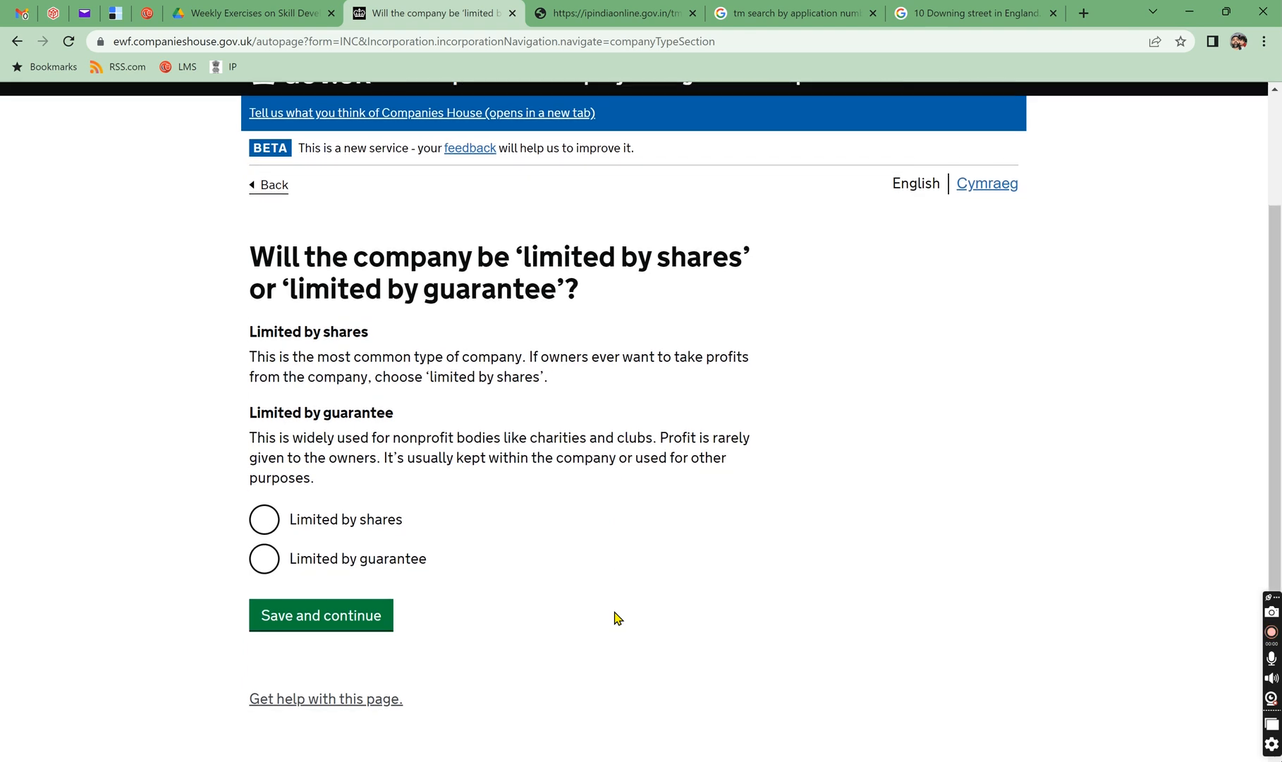
pyautogui.scroll(-1, 615, 617)
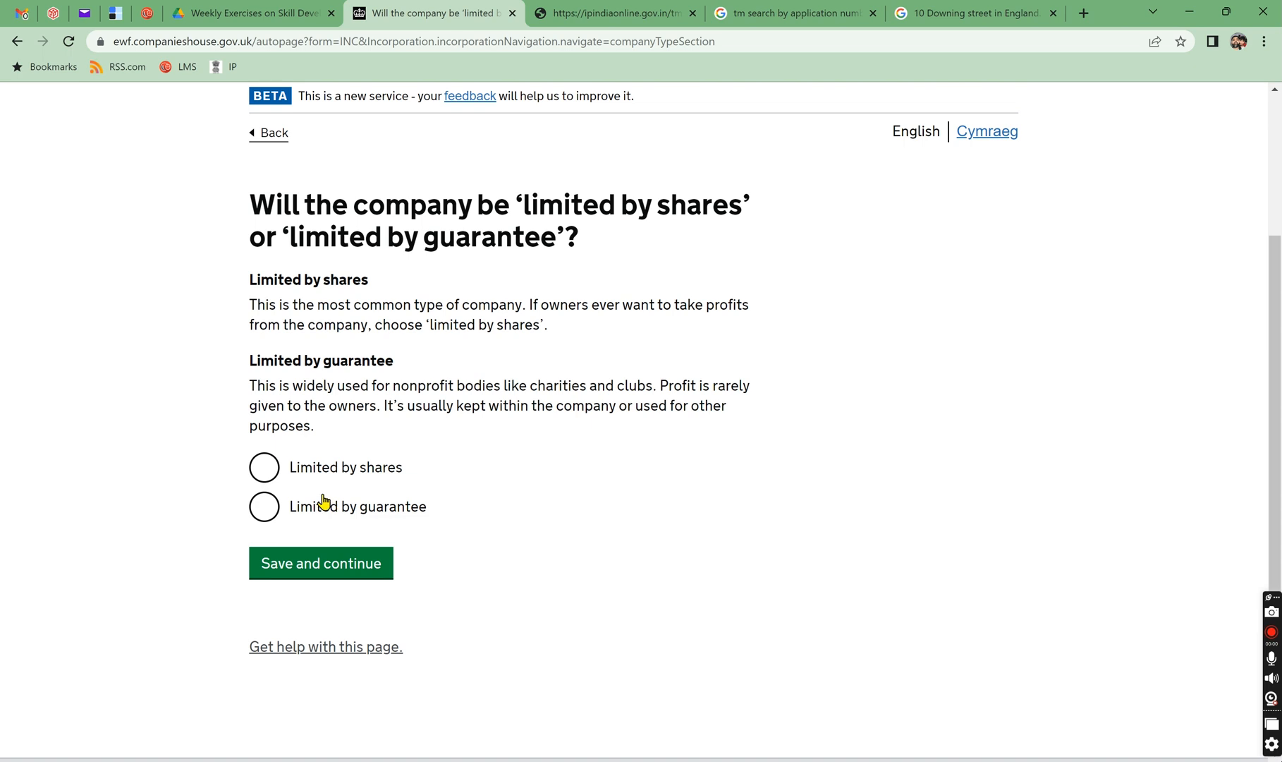
pyautogui.click(263, 470)
pyautogui.click(328, 564)
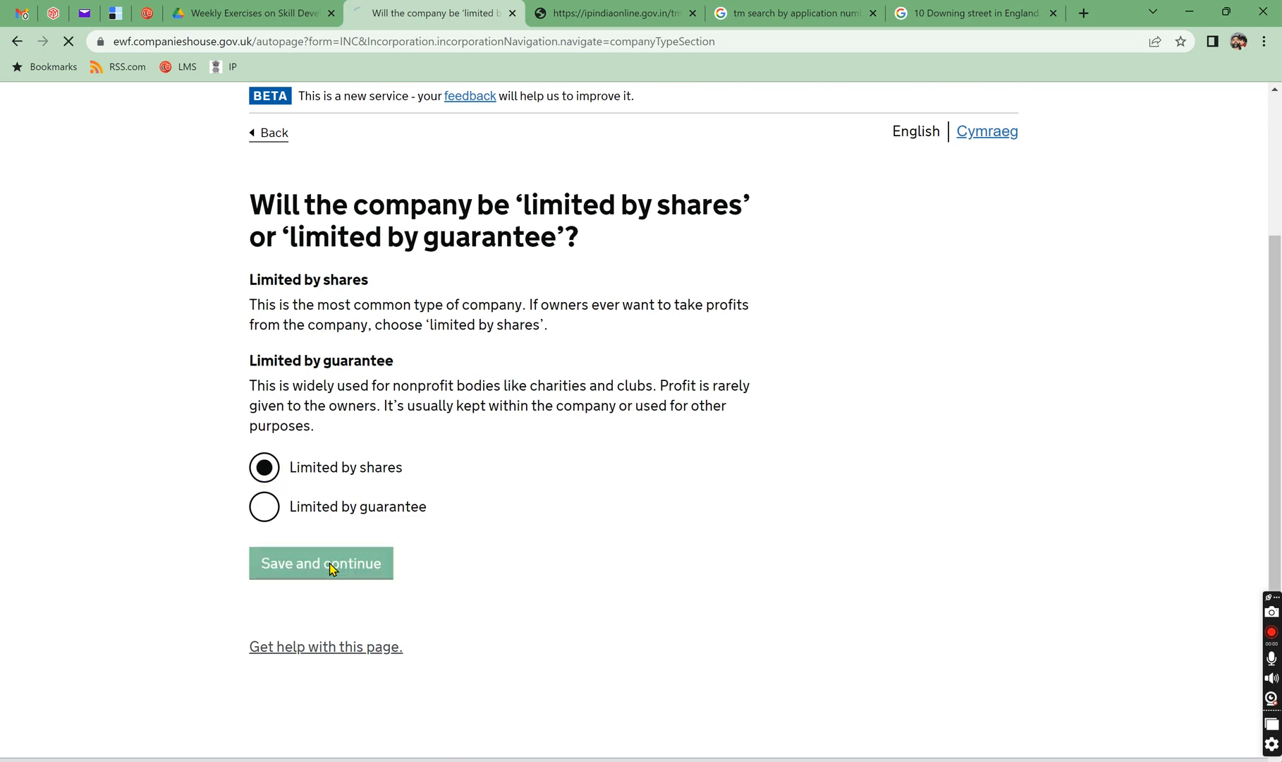
pyautogui.scroll(-2, 663, 579)
pyautogui.click(377, 393)
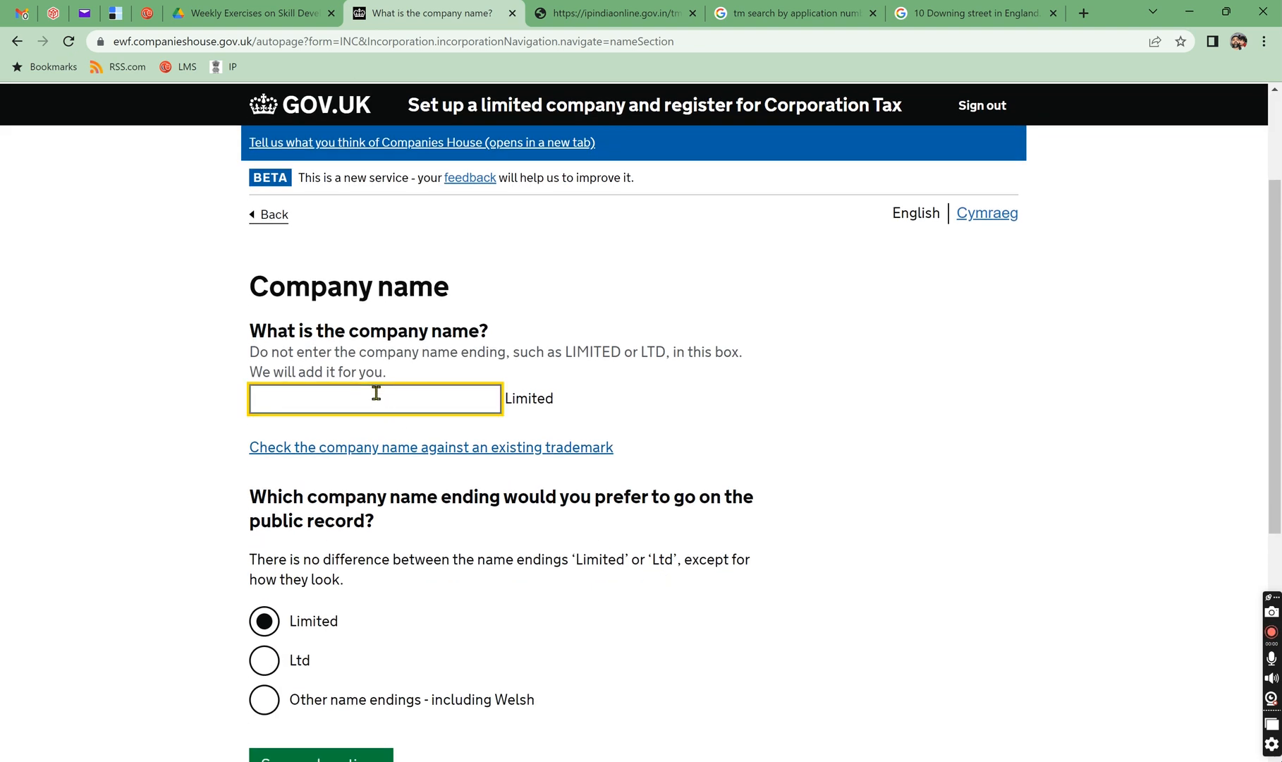
# Enter 'TaxaJ Corporate Services' as the company name and expand the trademark-check advice
pyautogui.write('TaxaJ Corporate Servoc')
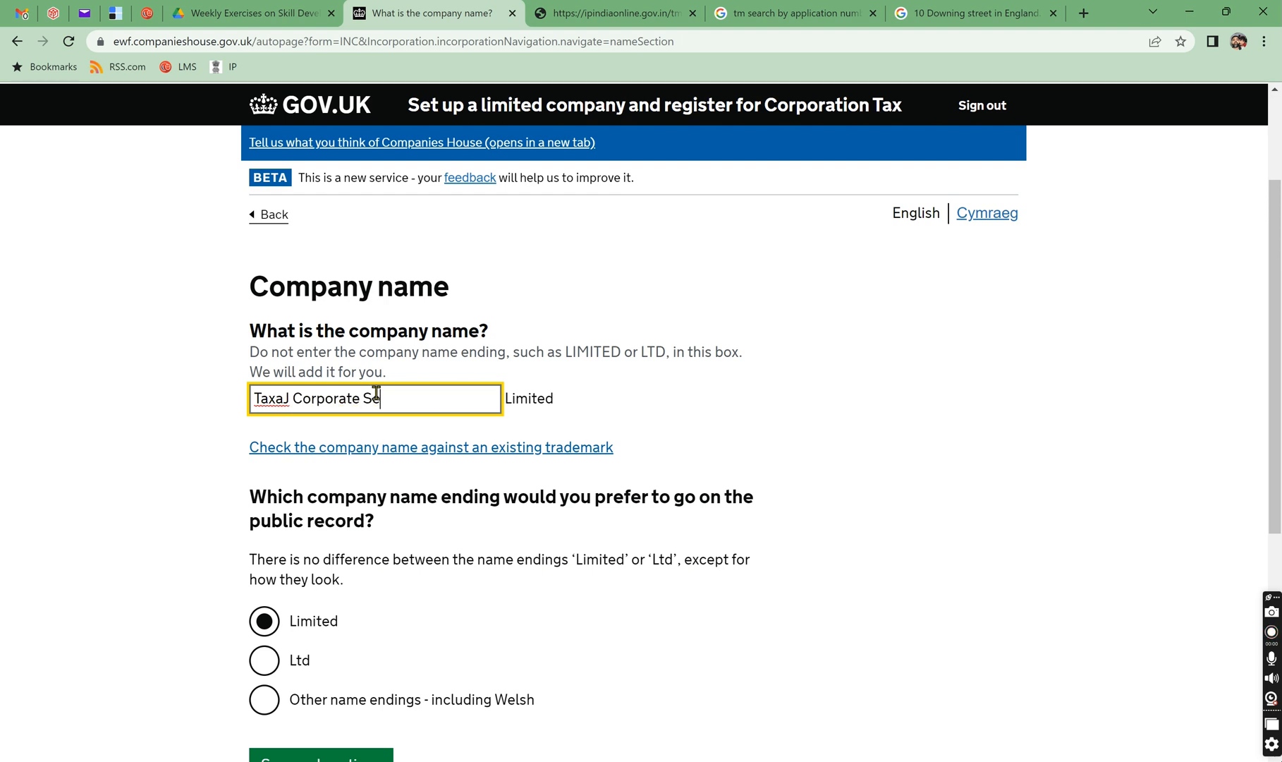
pyautogui.press('BackSpace')
pyautogui.press('BackSpace')
pyautogui.press('BackSpace')
pyautogui.write('vices')
pyautogui.click(163, 469)
pyautogui.scroll(-1, 163, 468)
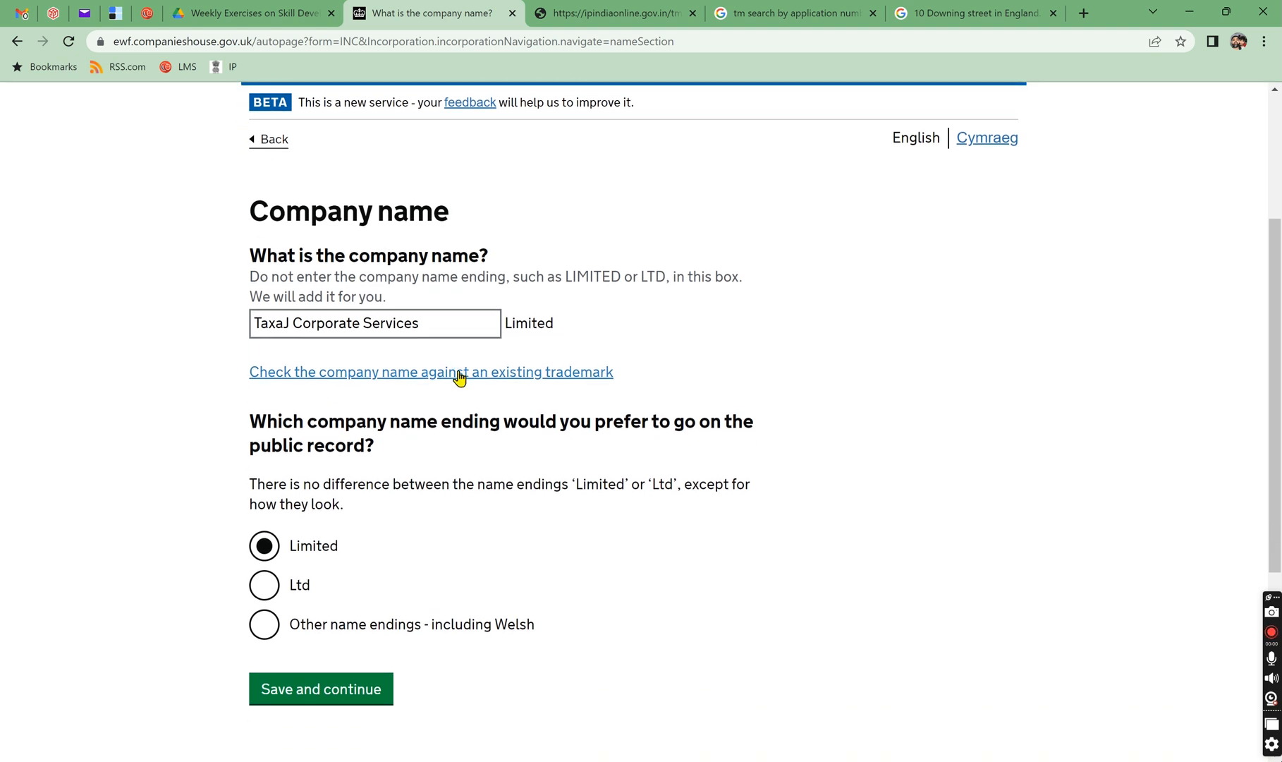
pyautogui.click(460, 373)
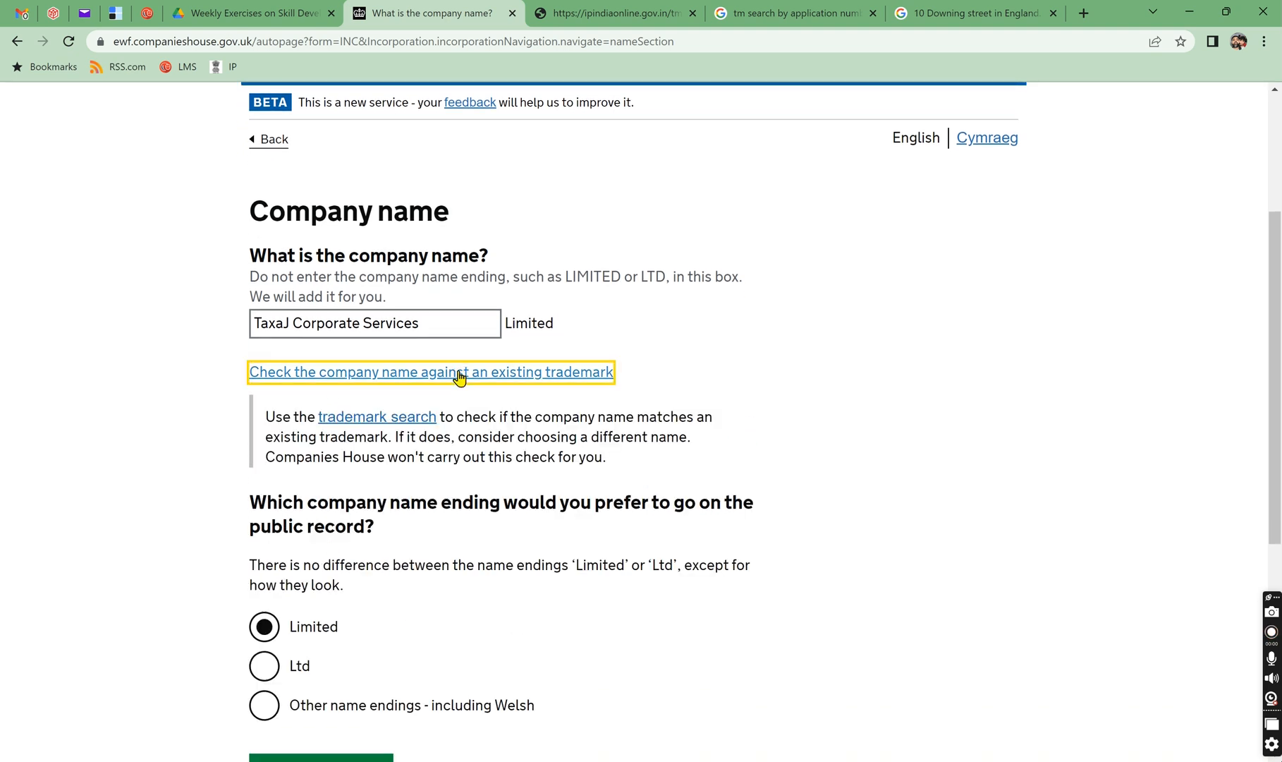
# Read through the Search for a trade mark guidance page, then return to the company name form
pyautogui.click(397, 422)
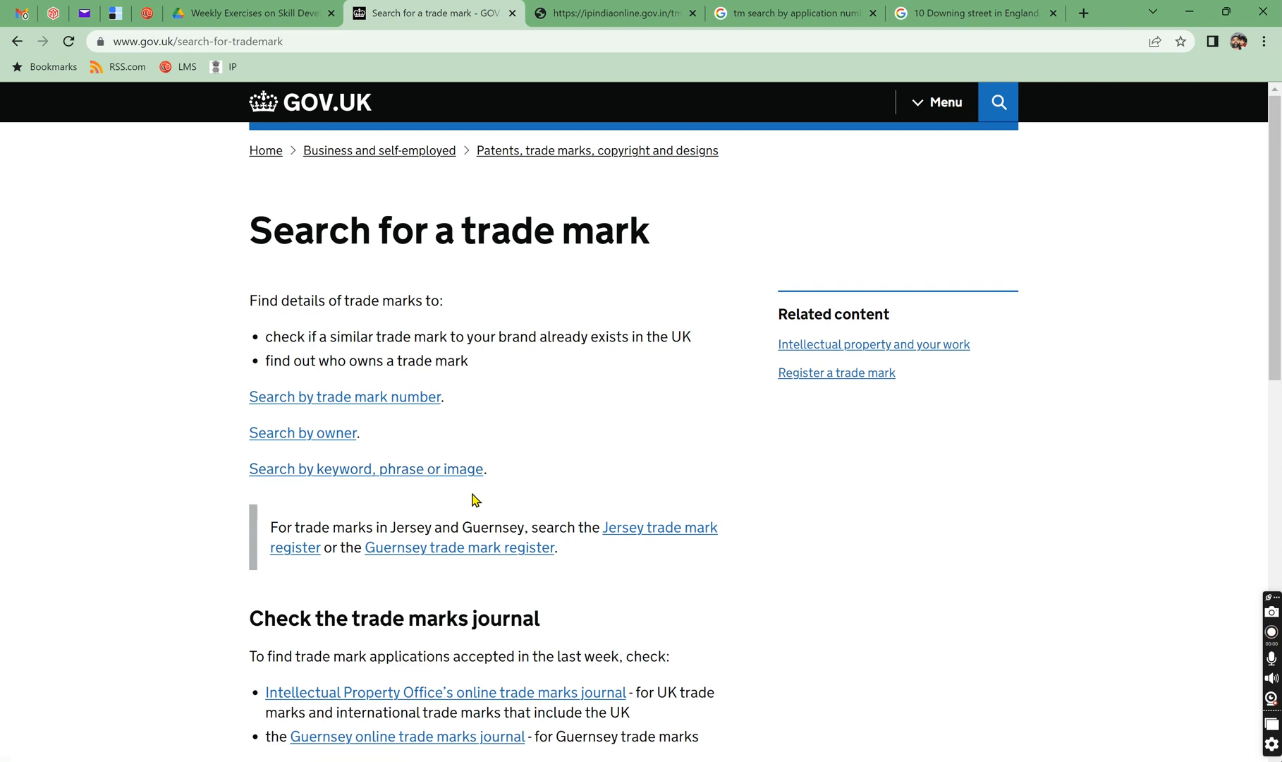
pyautogui.scroll(-2, 472, 499)
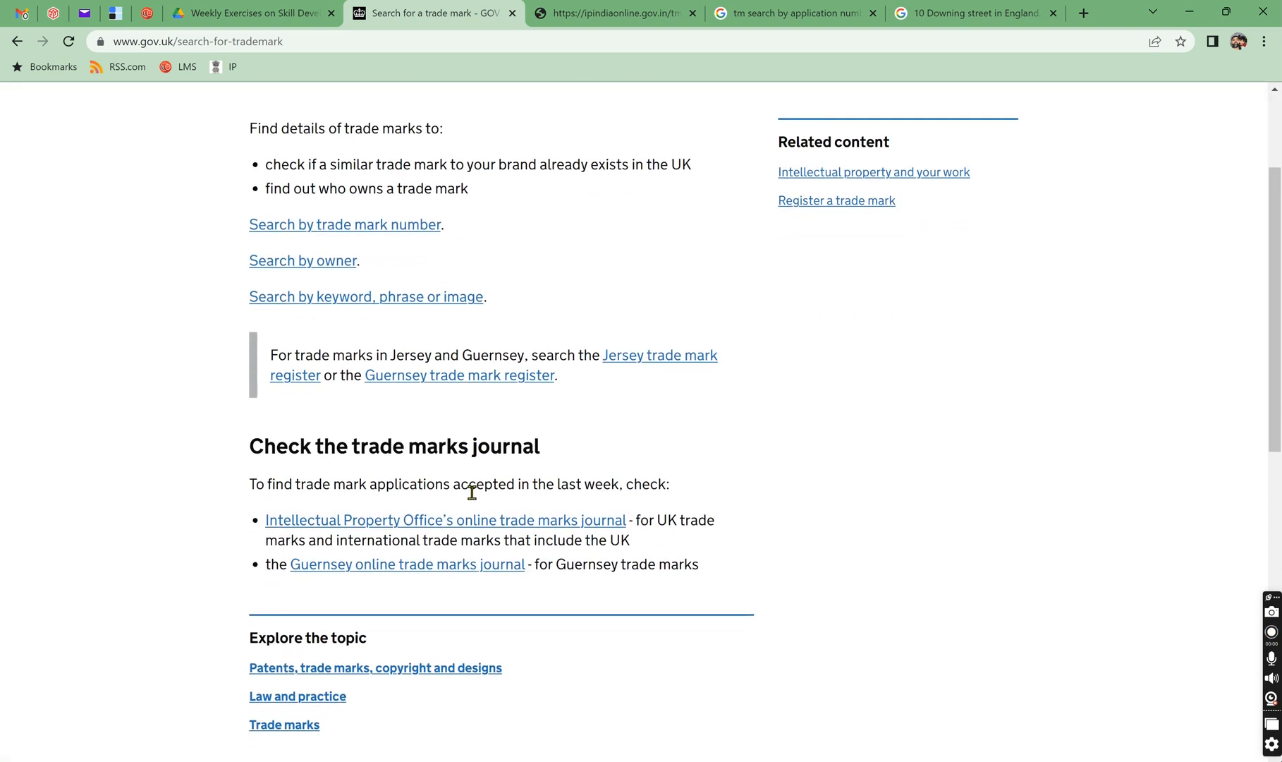
pyautogui.scroll(-3, 472, 492)
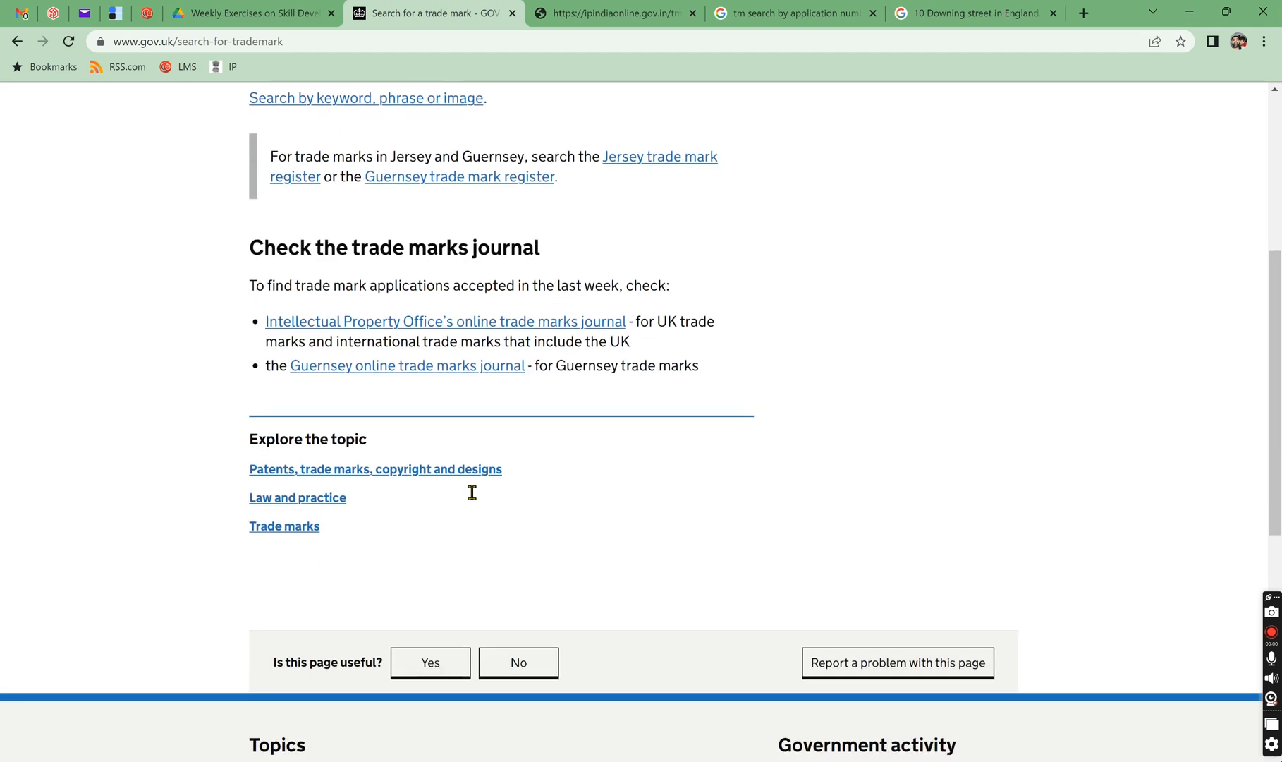
pyautogui.scroll(-1, 472, 493)
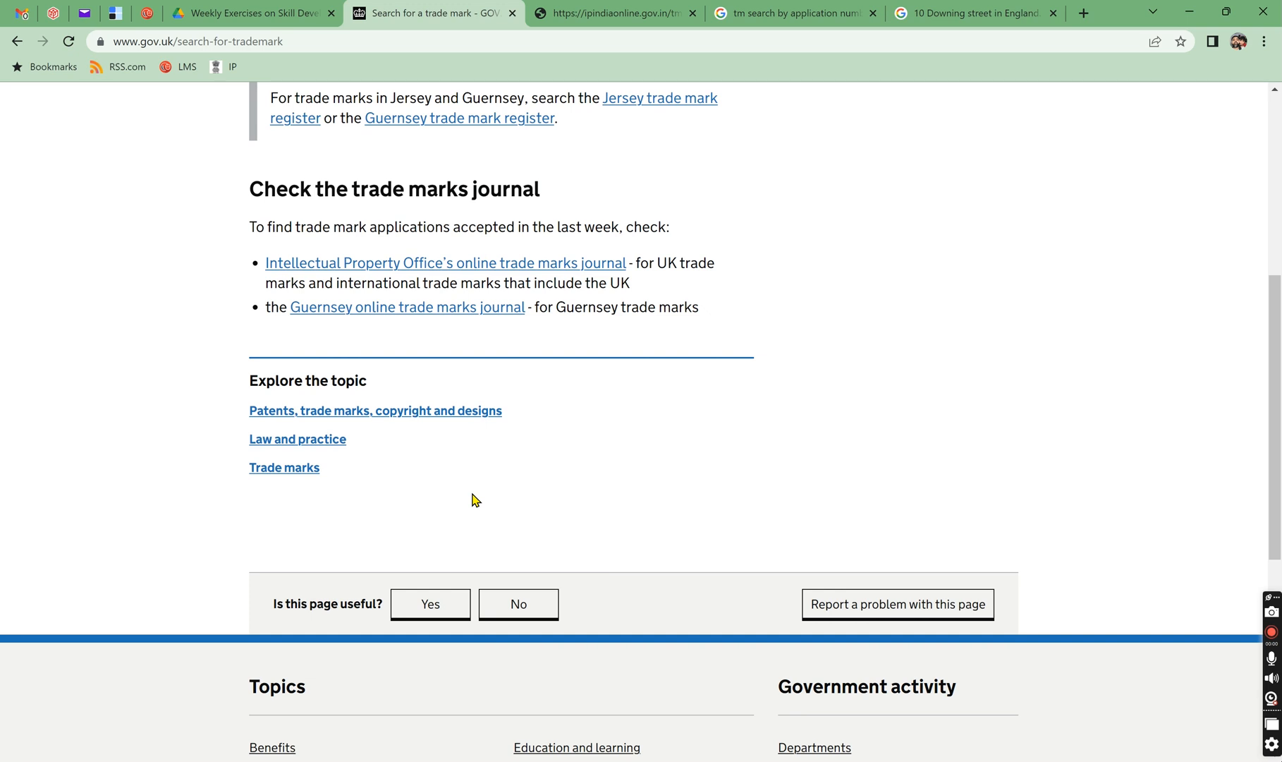
pyautogui.scroll(1, 473, 499)
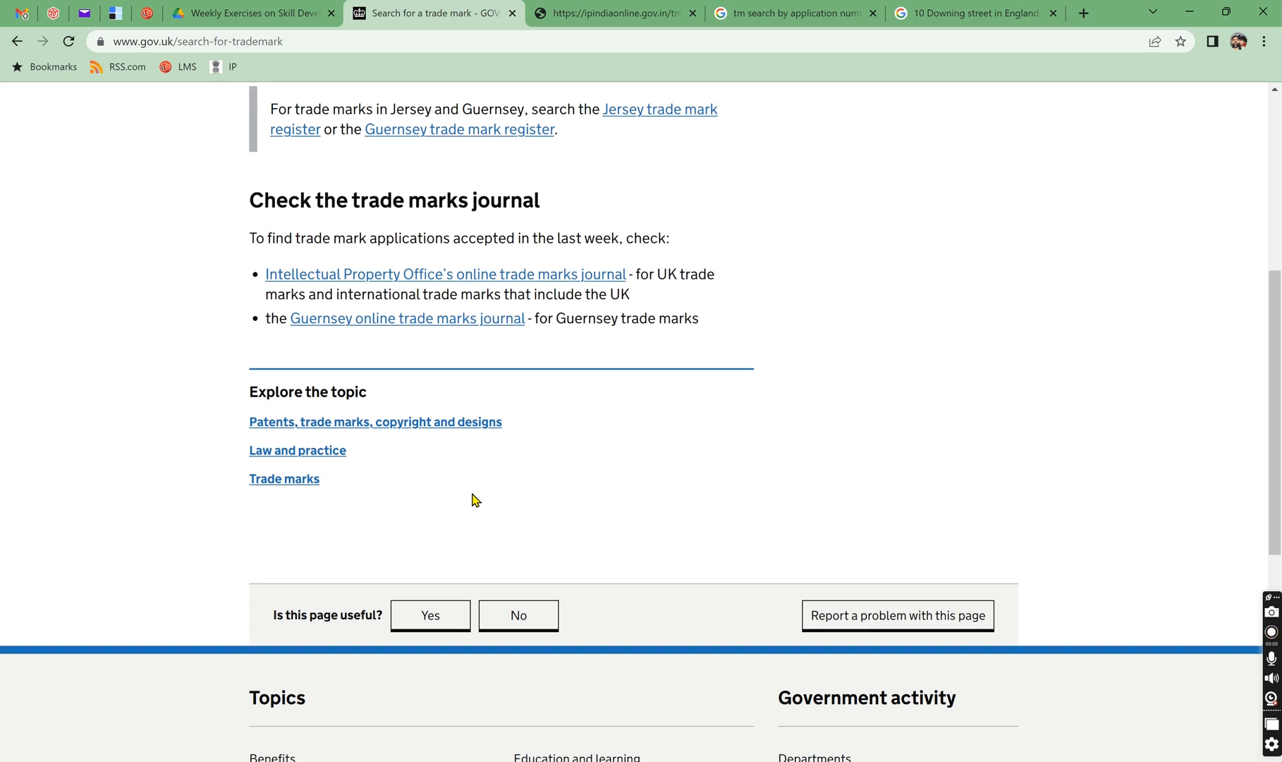
pyautogui.scroll(3, 474, 499)
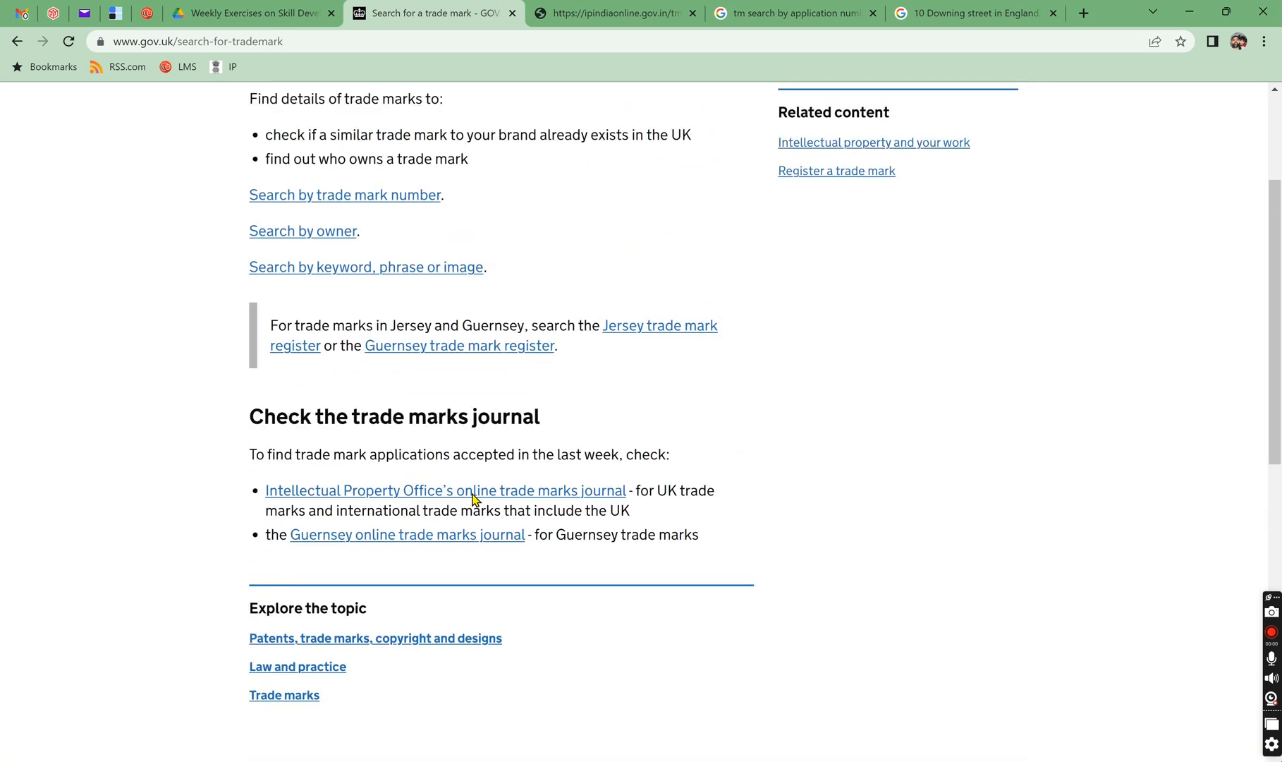
pyautogui.scroll(3, 472, 497)
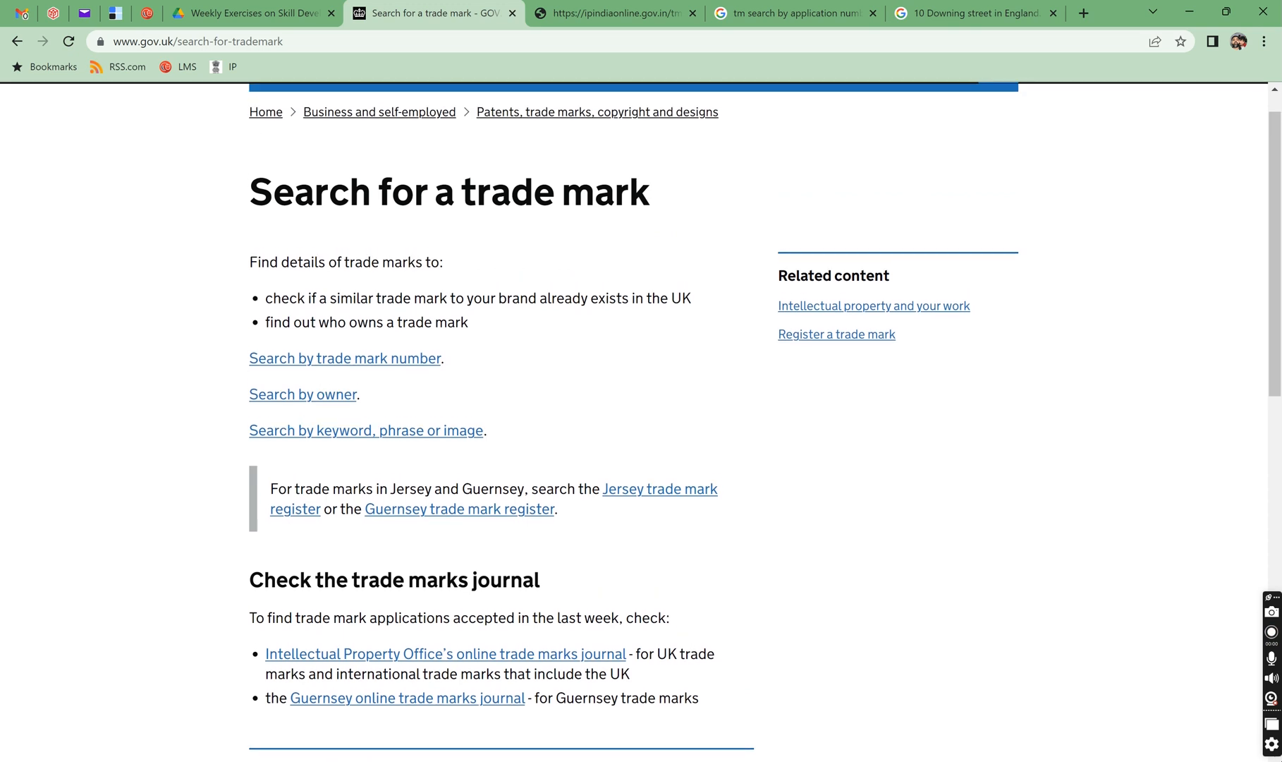
pyautogui.click(20, 44)
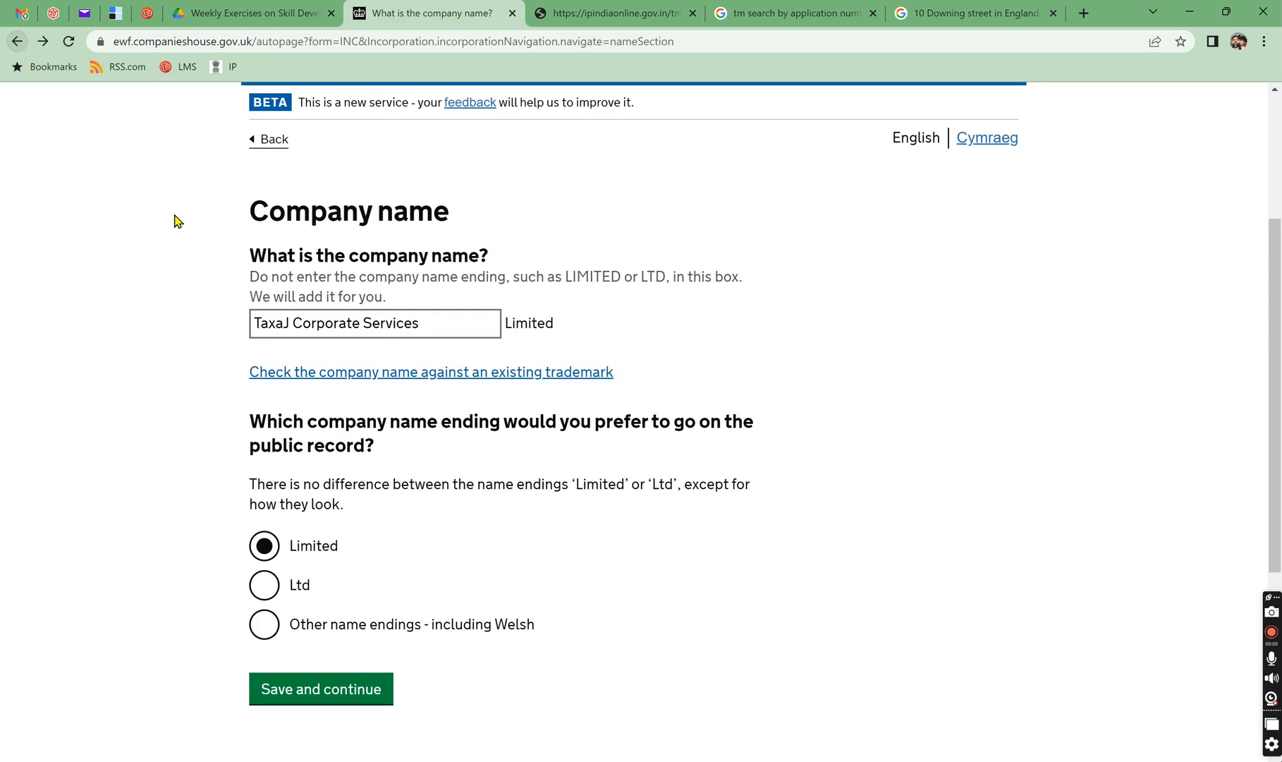
# Save the company name with the 'Limited' ending kept
pyautogui.scroll(-2, 367, 505)
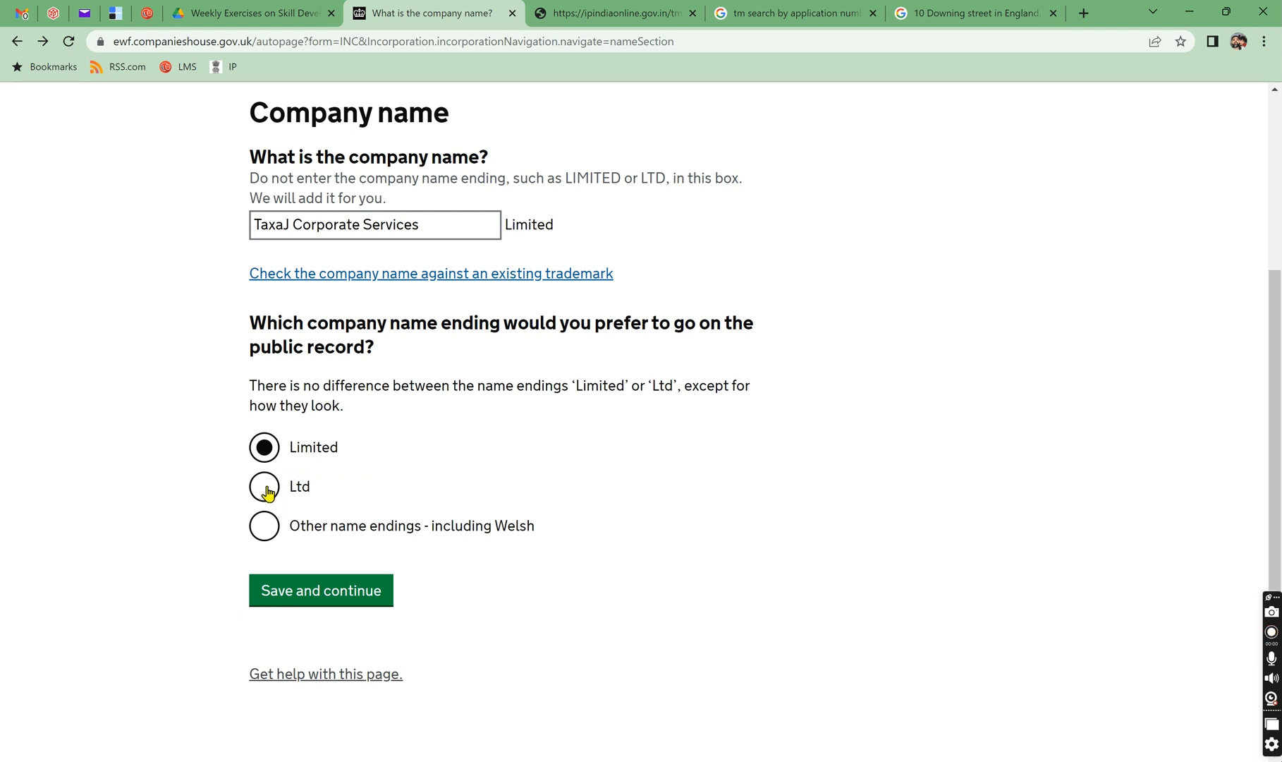
pyautogui.click(316, 603)
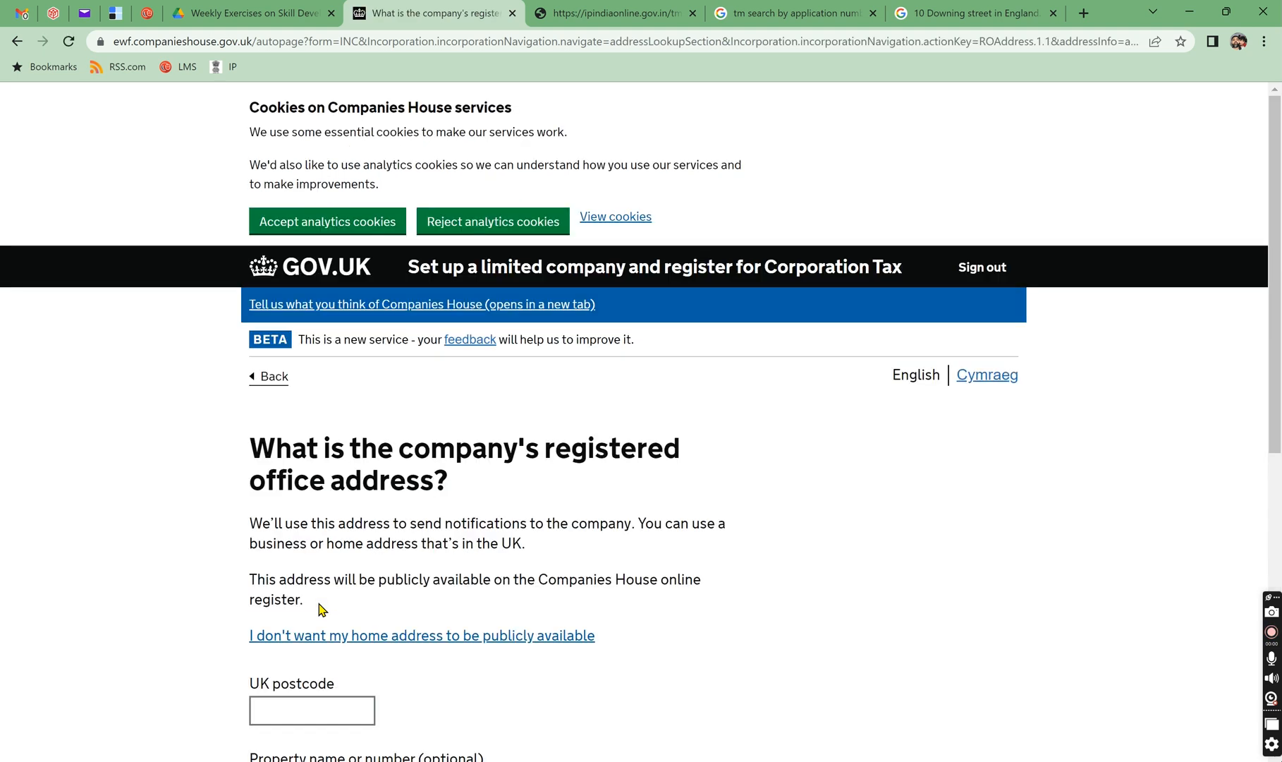
pyautogui.scroll(-5, 319, 608)
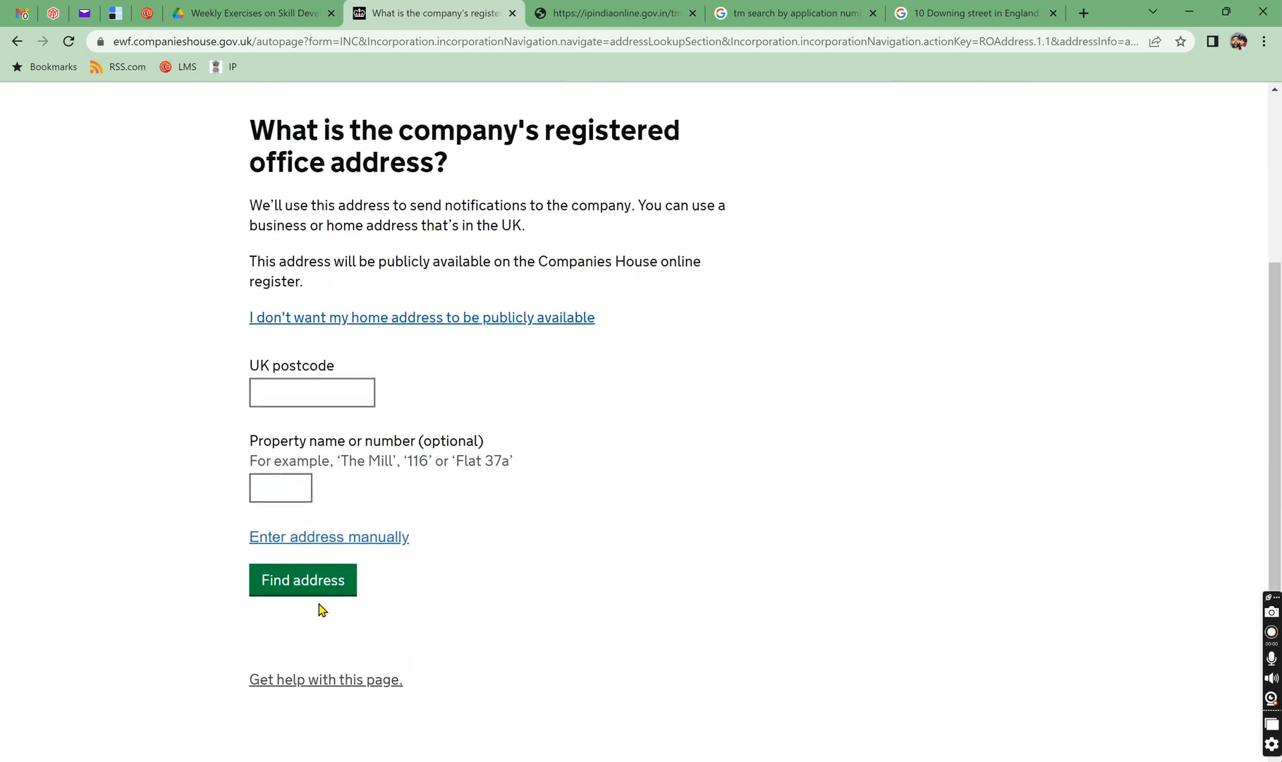
pyautogui.click(285, 381)
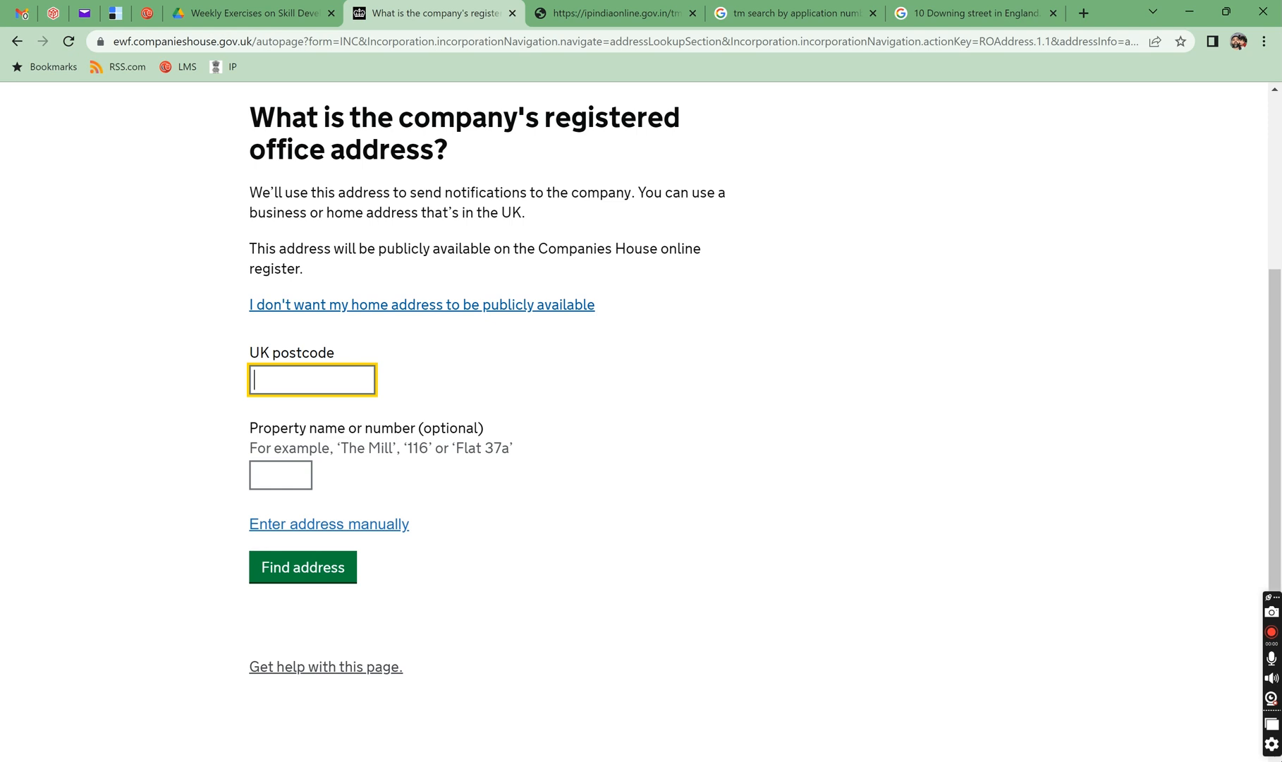
pyautogui.click(811, 761)
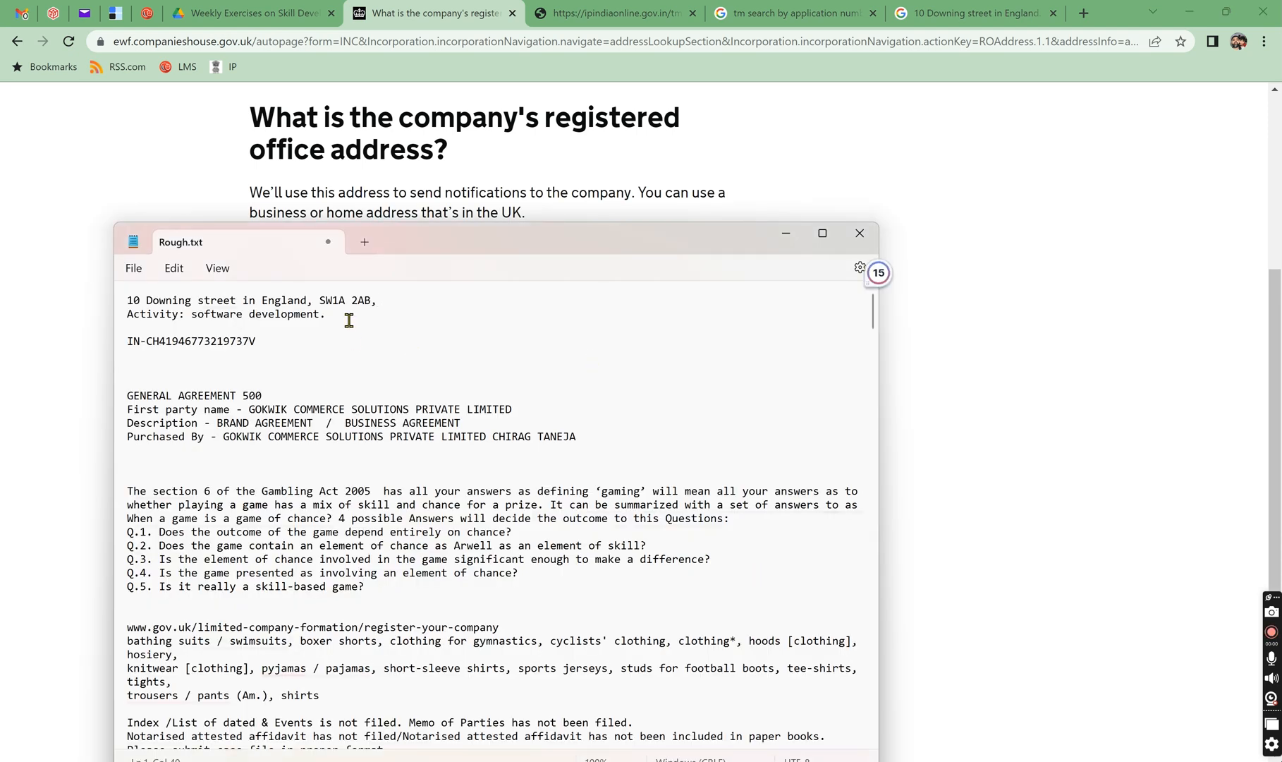
pyautogui.click(319, 297)
pyautogui.moveTo(318, 297); pyautogui.dragTo(370, 300)
pyautogui.hotkey('ctrl', 'c')
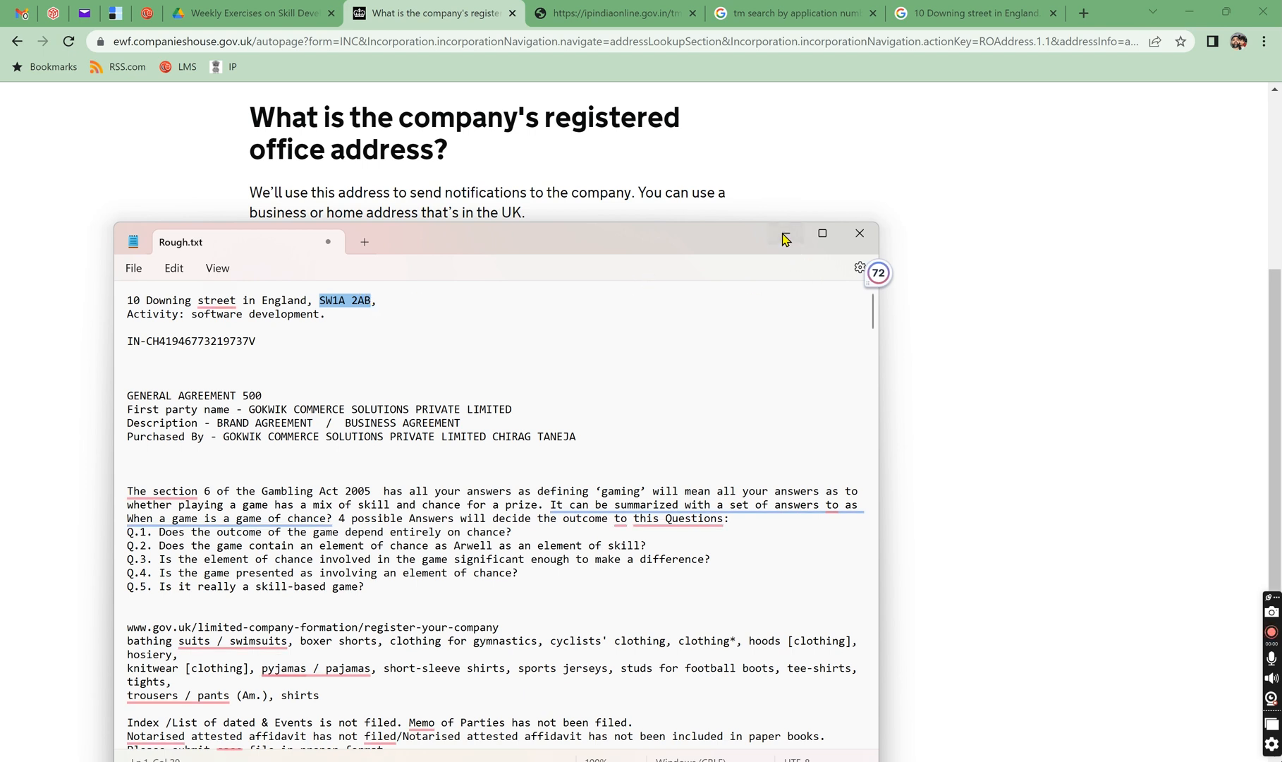
pyautogui.click(785, 238)
pyautogui.hotkey('ctrl', 'v')
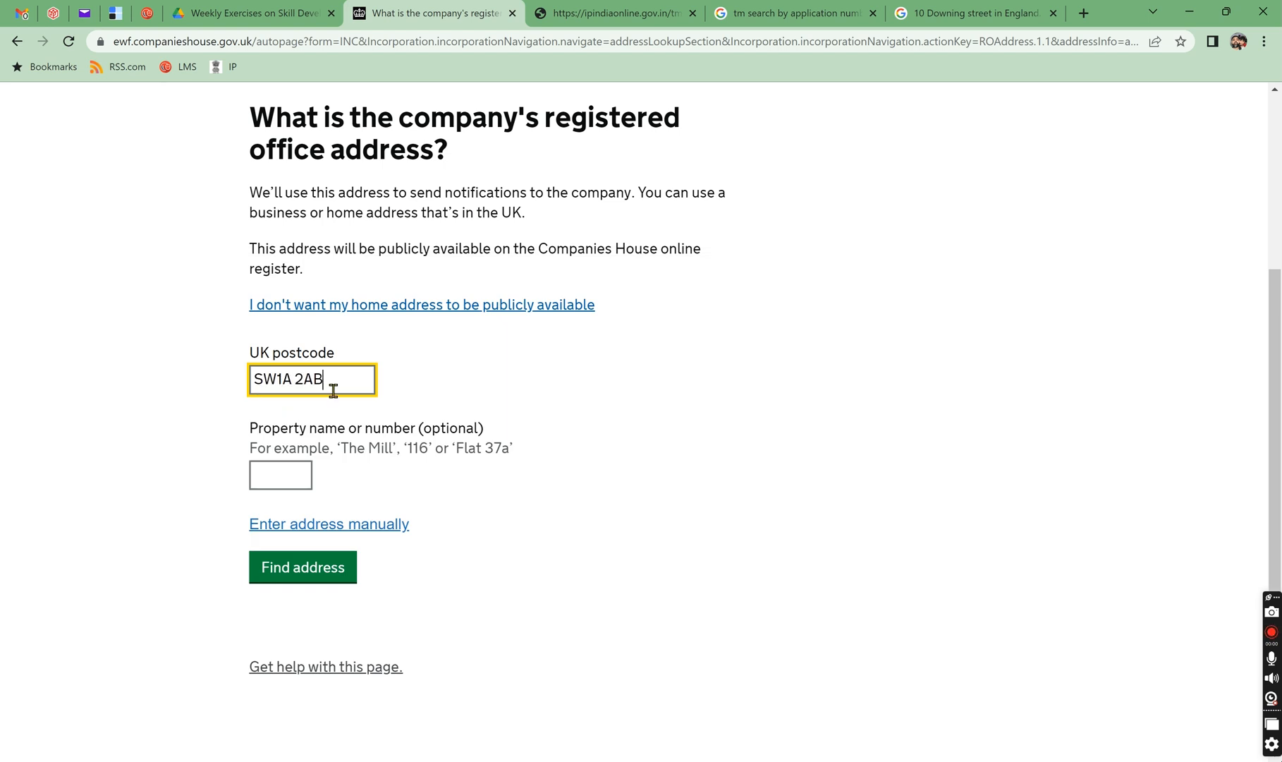
pyautogui.click(279, 475)
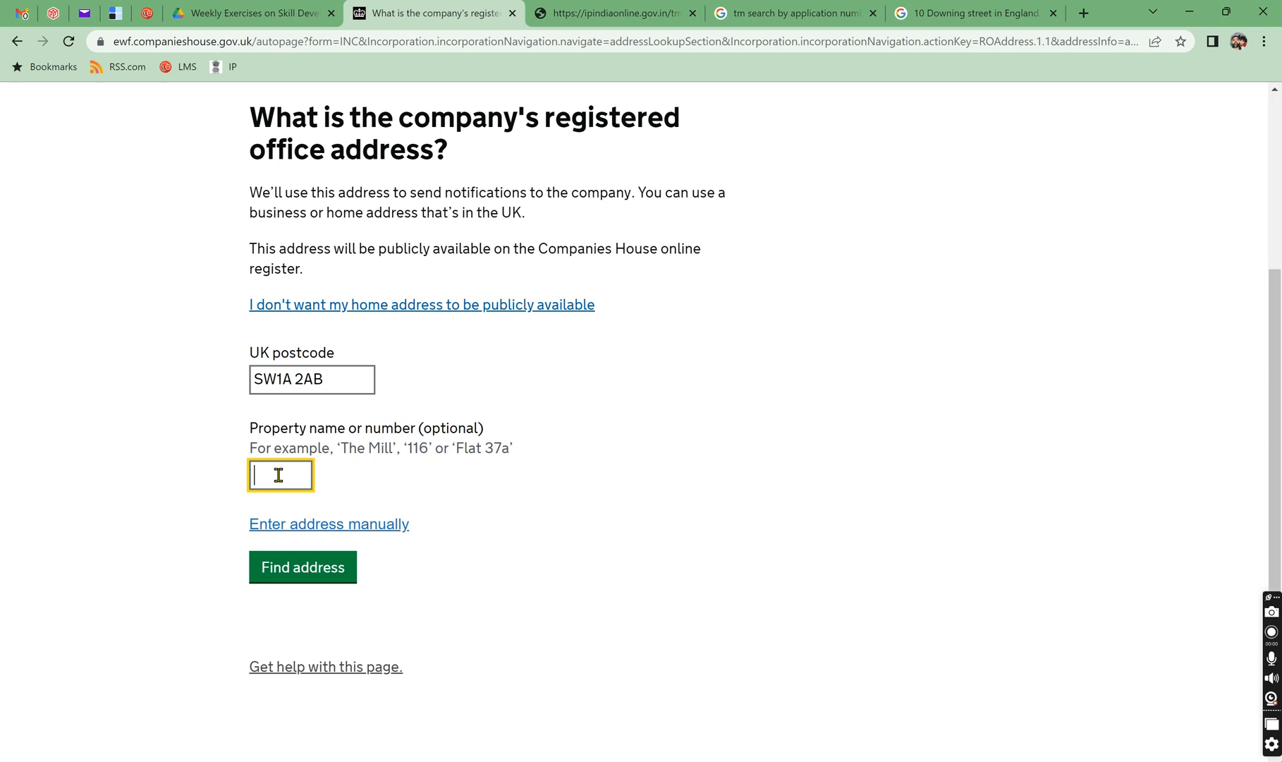
pyautogui.write('10')
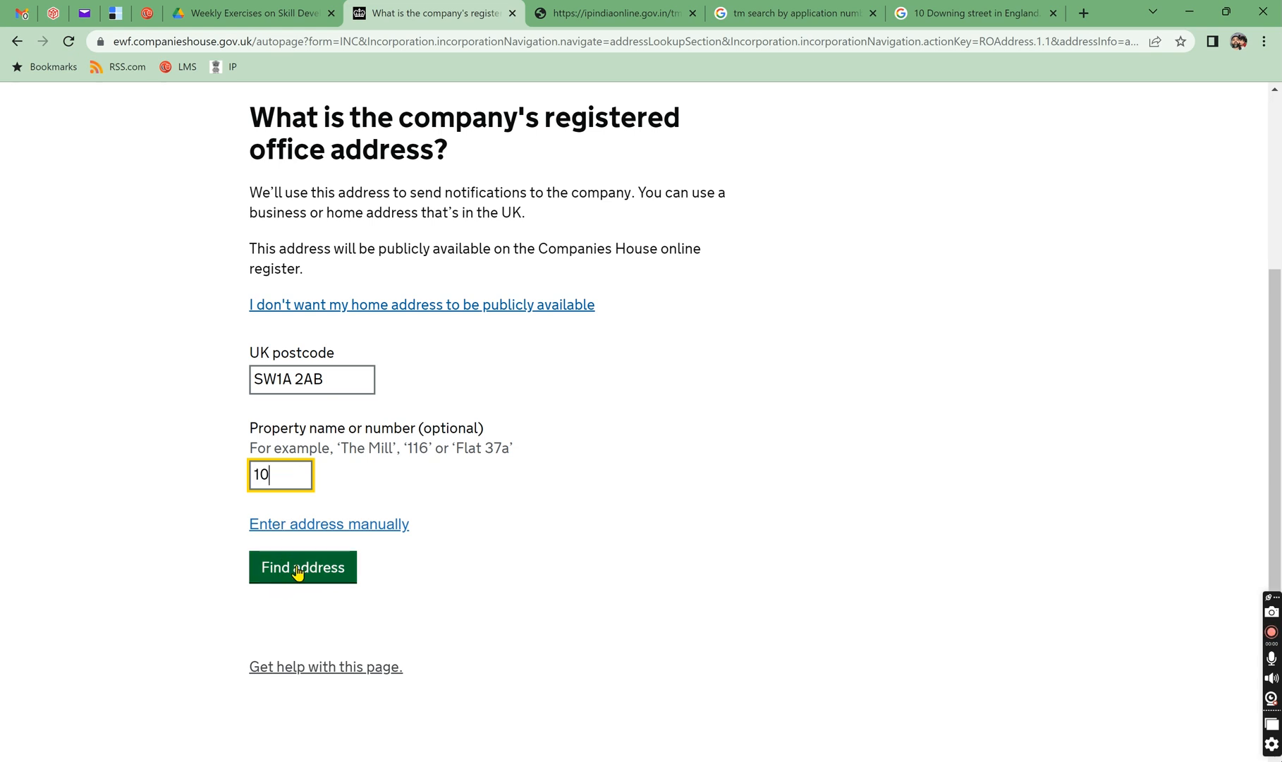
pyautogui.click(297, 568)
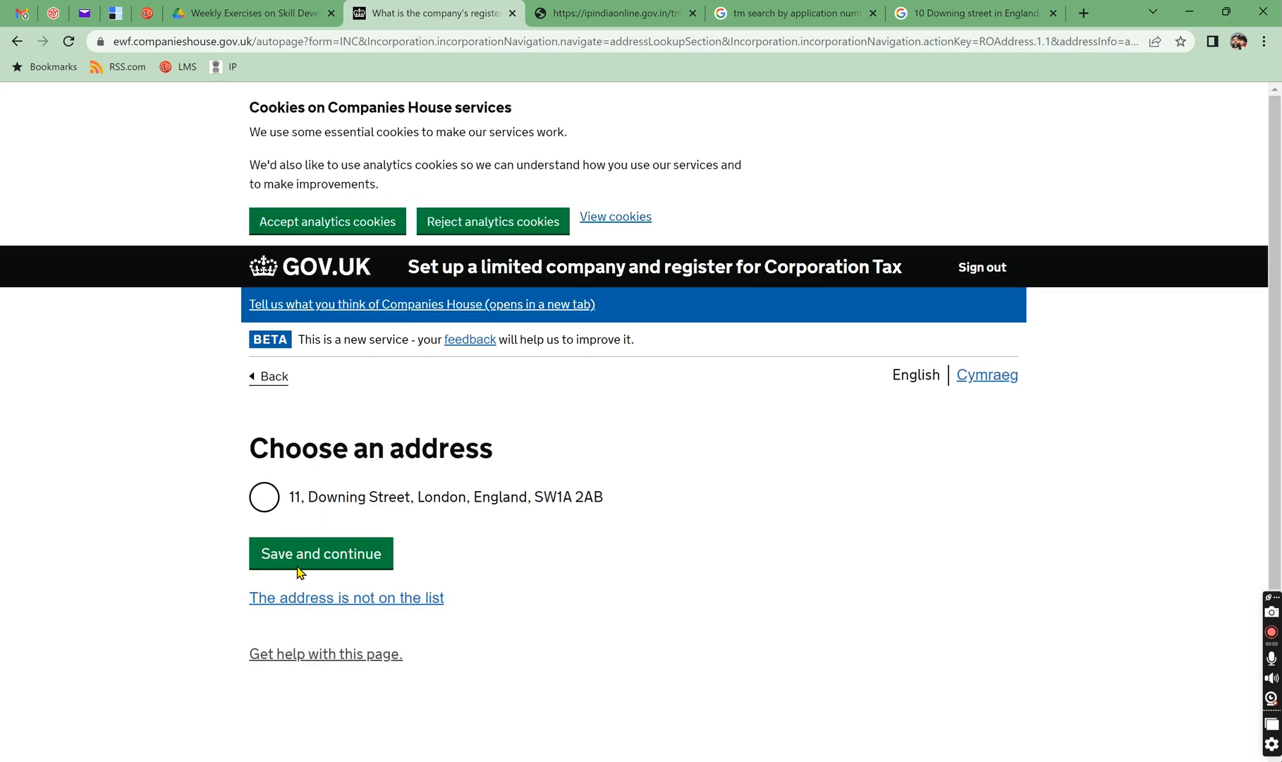
pyautogui.click(257, 501)
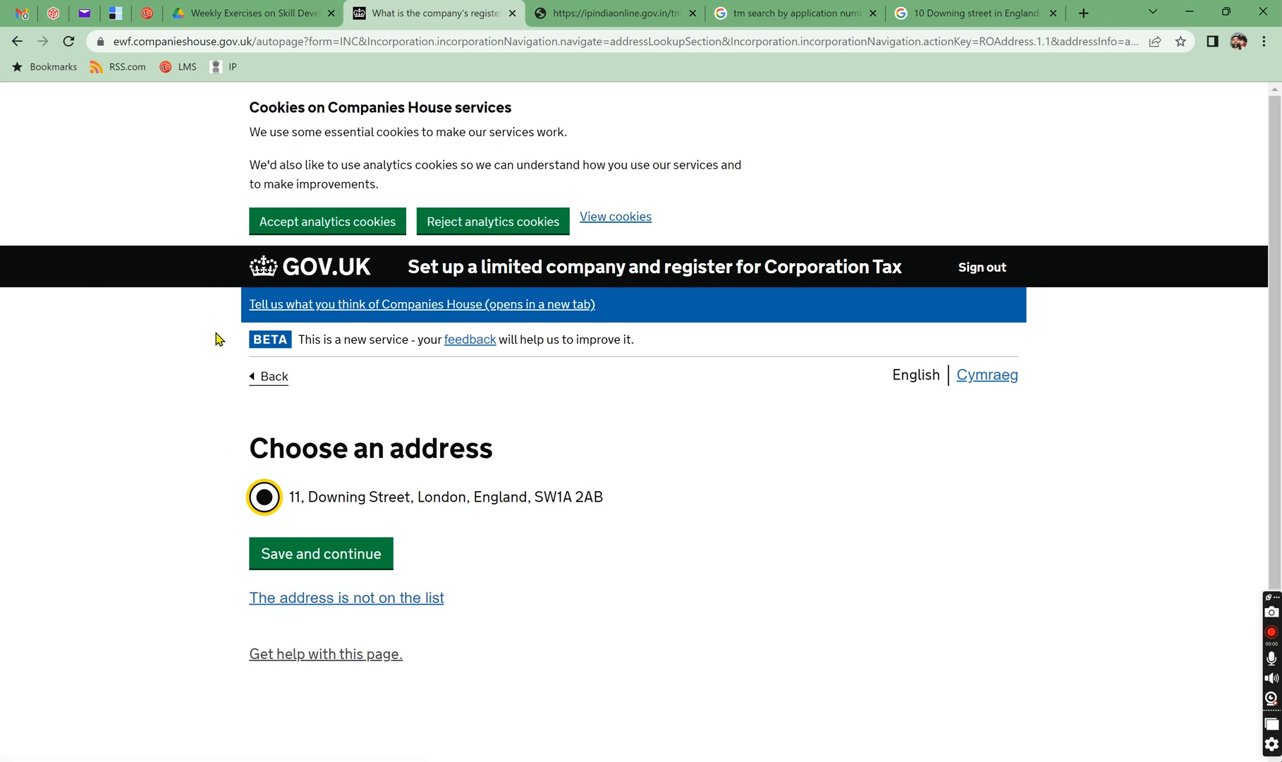
pyautogui.click(270, 374)
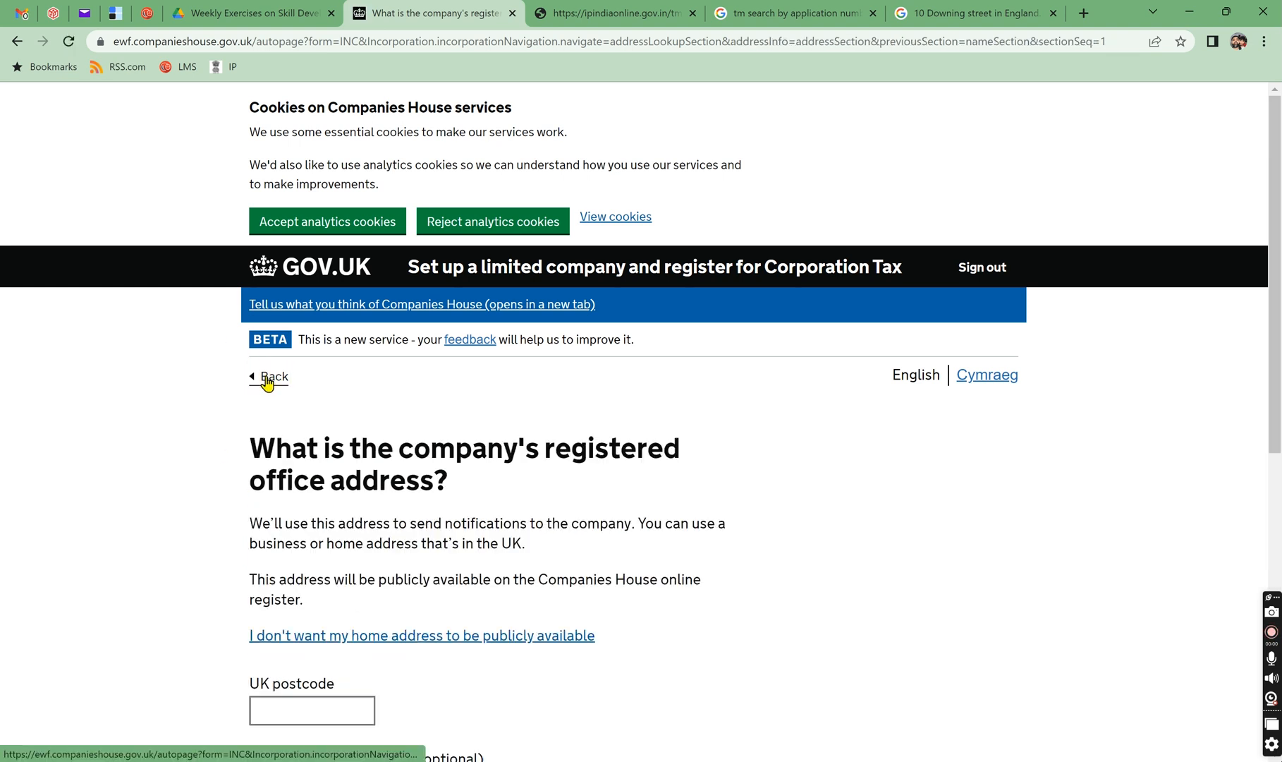
# Fill the UK postcode field with the suggested SW1A 2AB
pyautogui.scroll(-1, 317, 557)
pyautogui.click(291, 490)
pyautogui.press('Down')
pyautogui.press('Return')
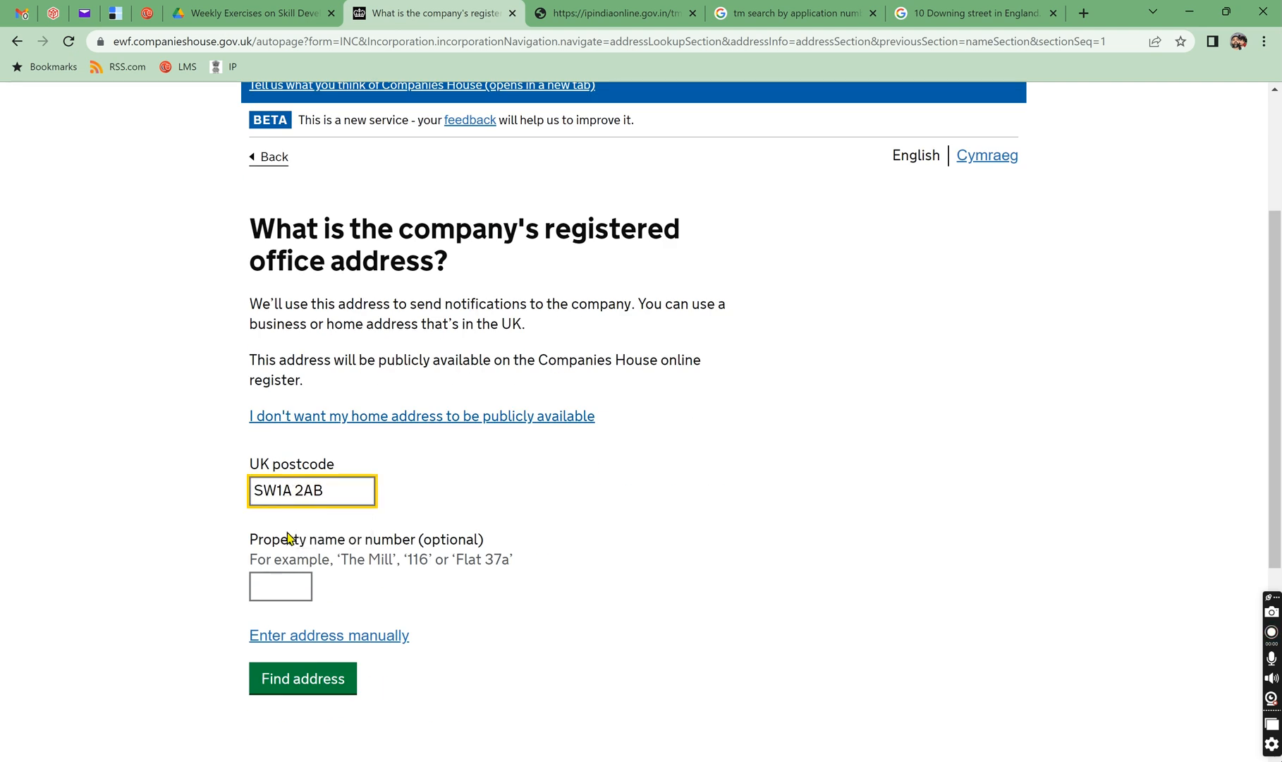
# Enter the address manually with property number 10 and address line 'Downing Street'
pyautogui.click(309, 635)
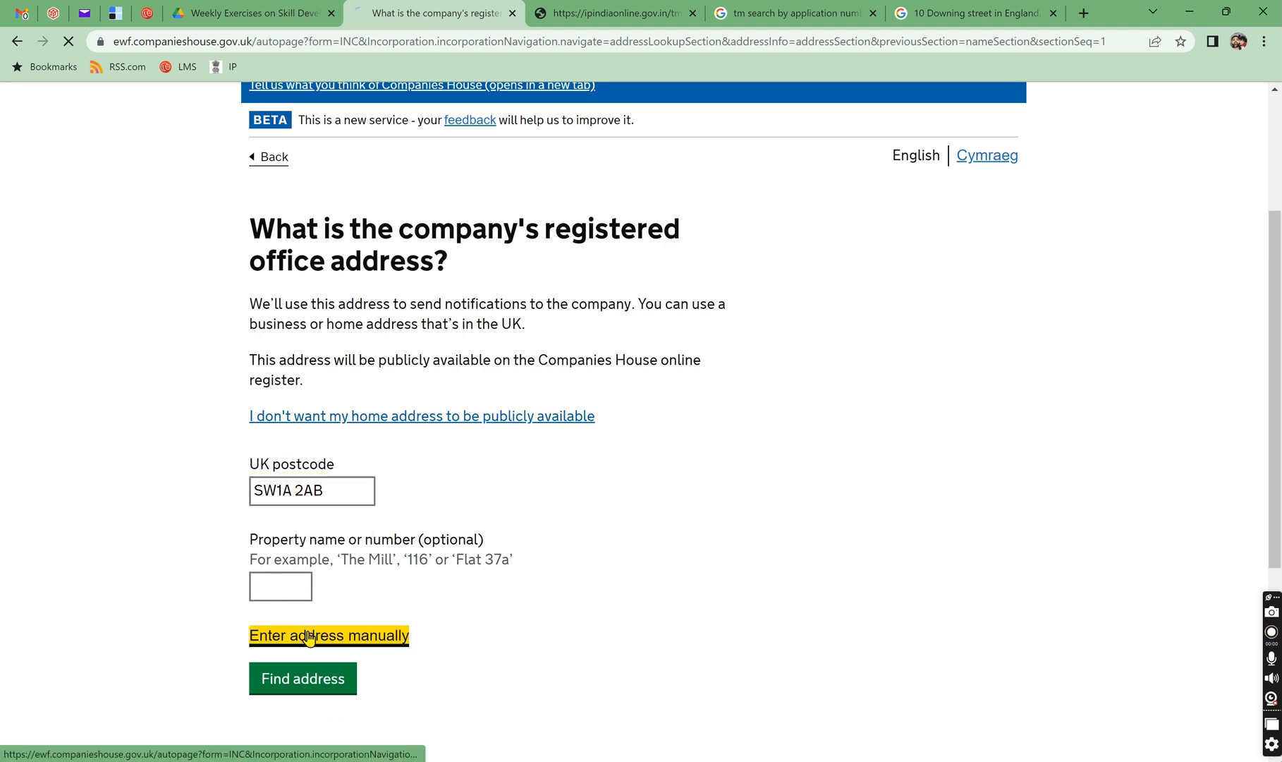
pyautogui.scroll(-2, 381, 586)
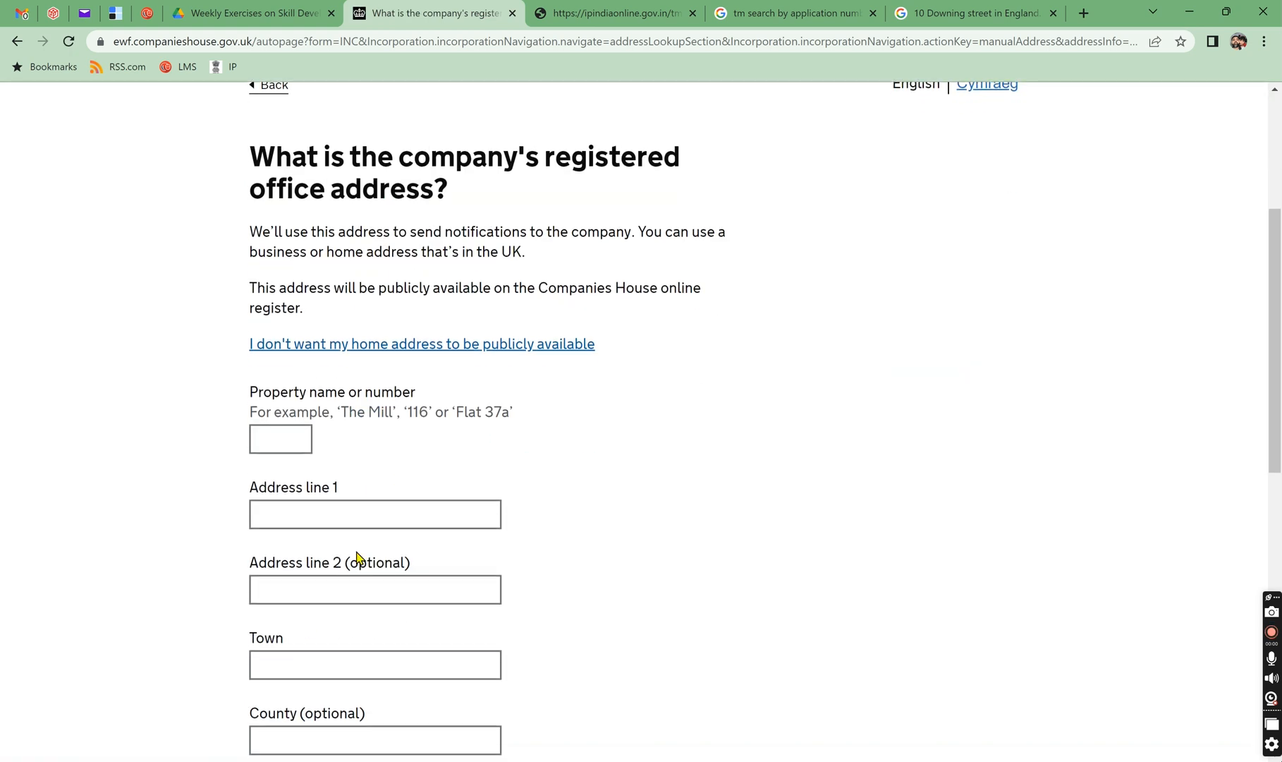
pyautogui.click(280, 432)
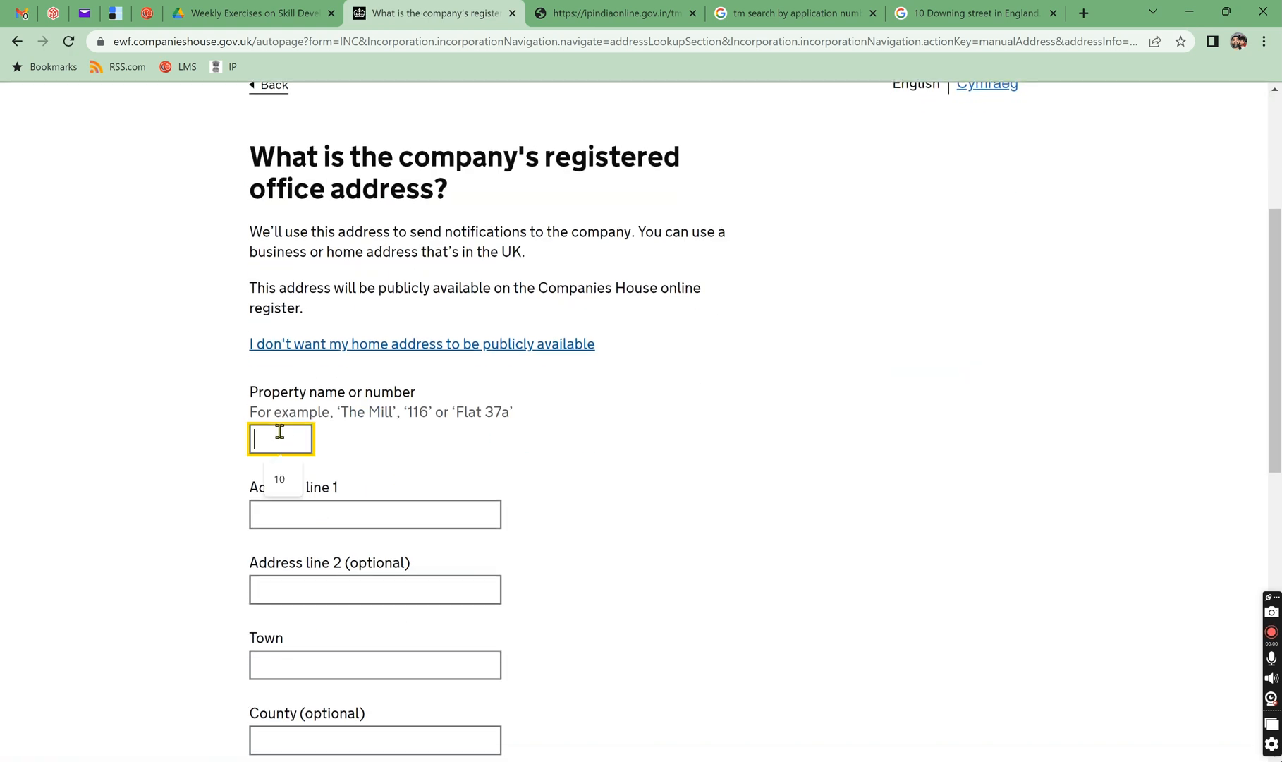
pyautogui.write('10')
pyautogui.press('Tab')
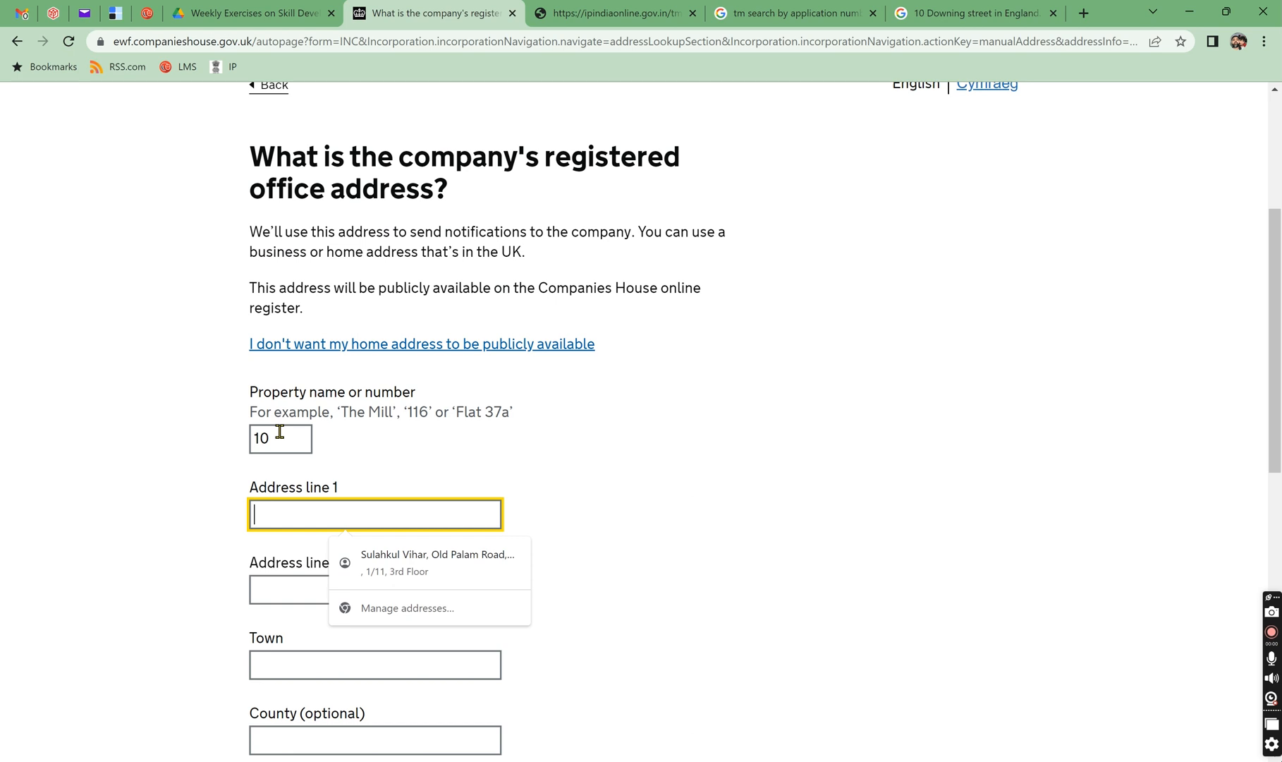
pyautogui.write('Downing Street')
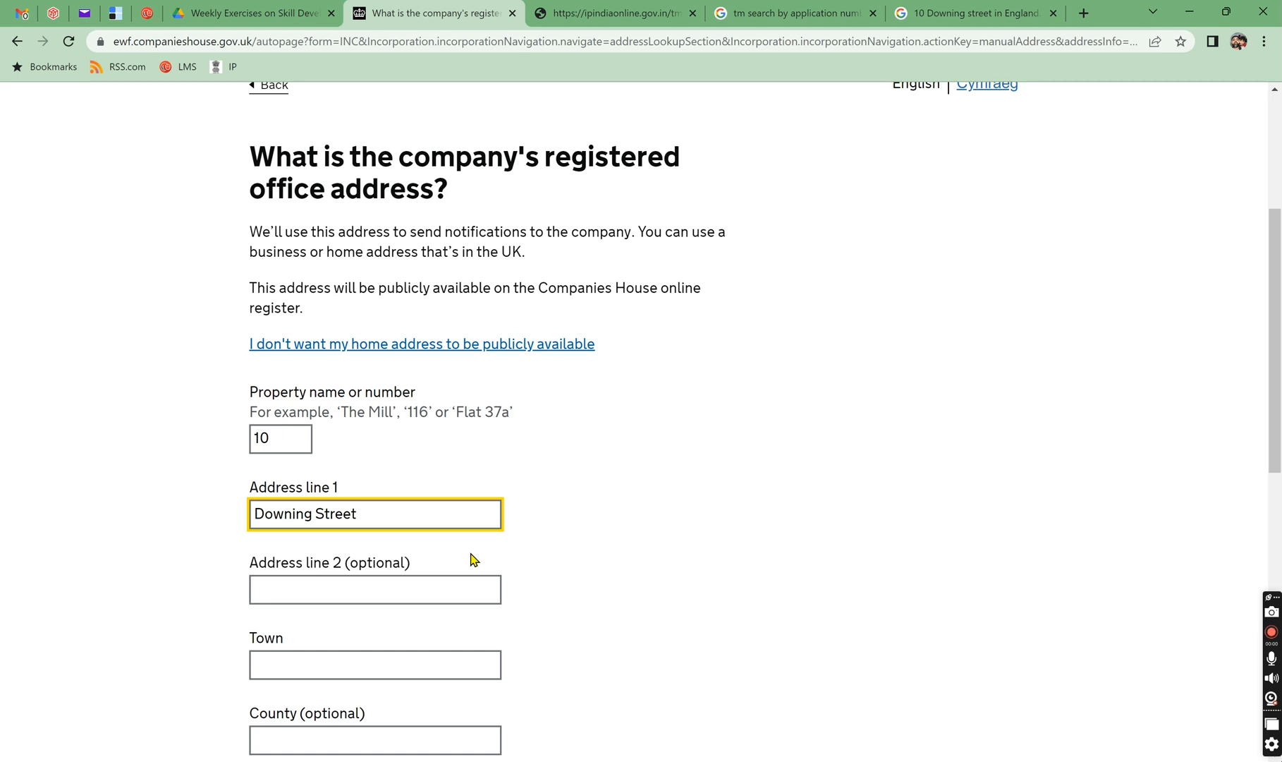
# Set the country to United Kingdom, paste SW1A 2AB into the PO Box field, and submit the address
pyautogui.scroll(-4, 473, 559)
pyautogui.scroll(-3, 473, 558)
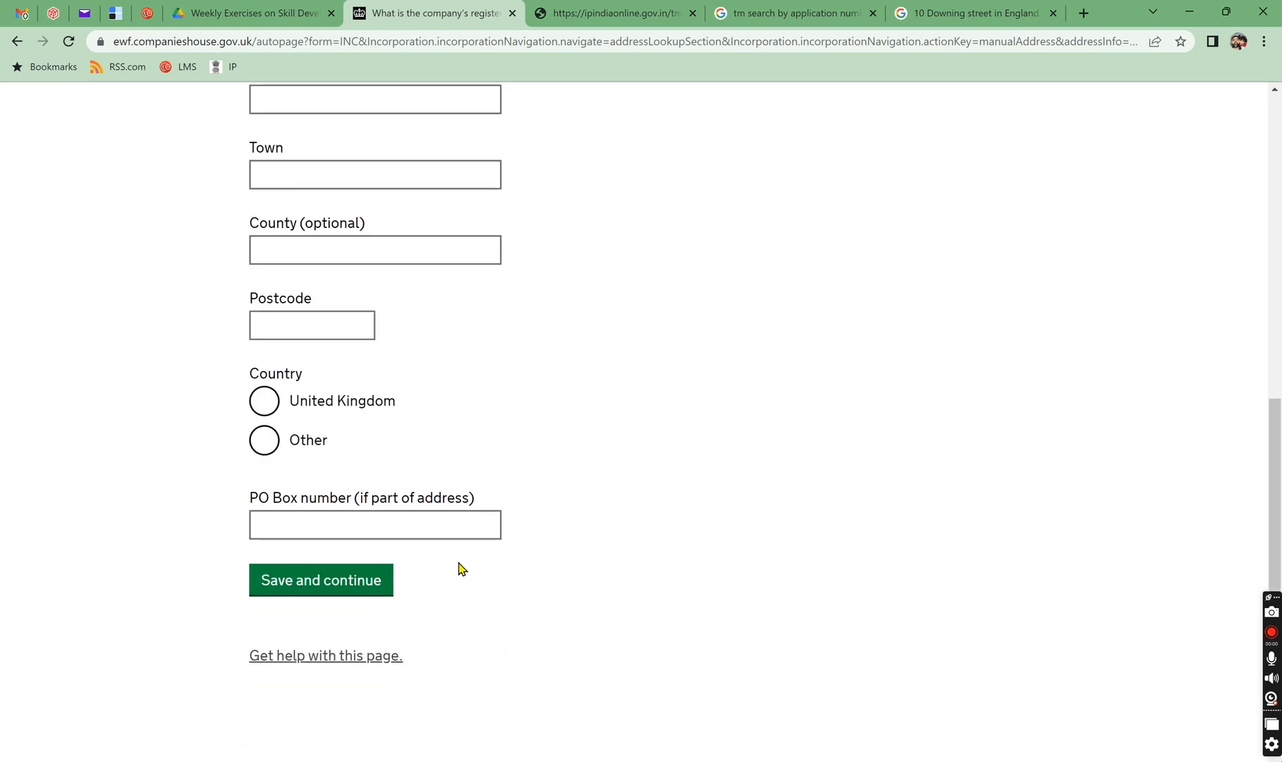
pyautogui.click(259, 406)
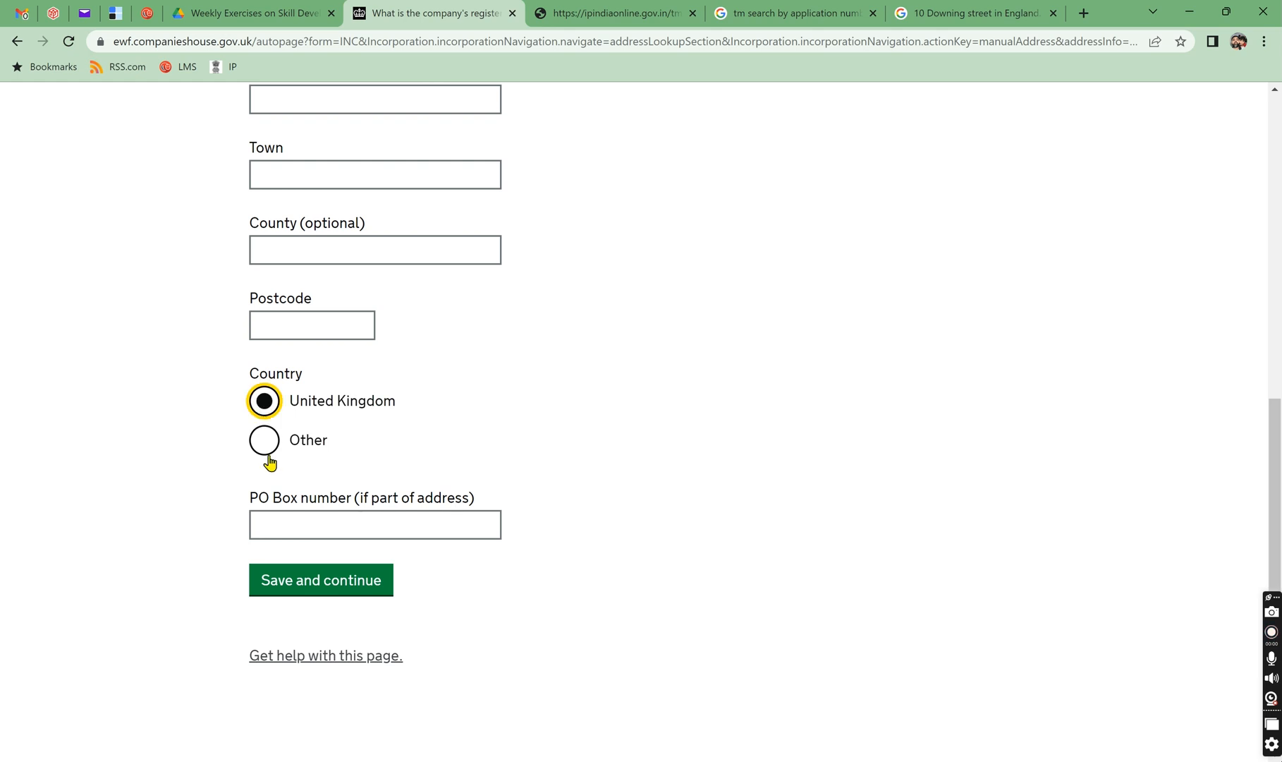
pyautogui.click(285, 529)
pyautogui.write('SW1A 2AB')
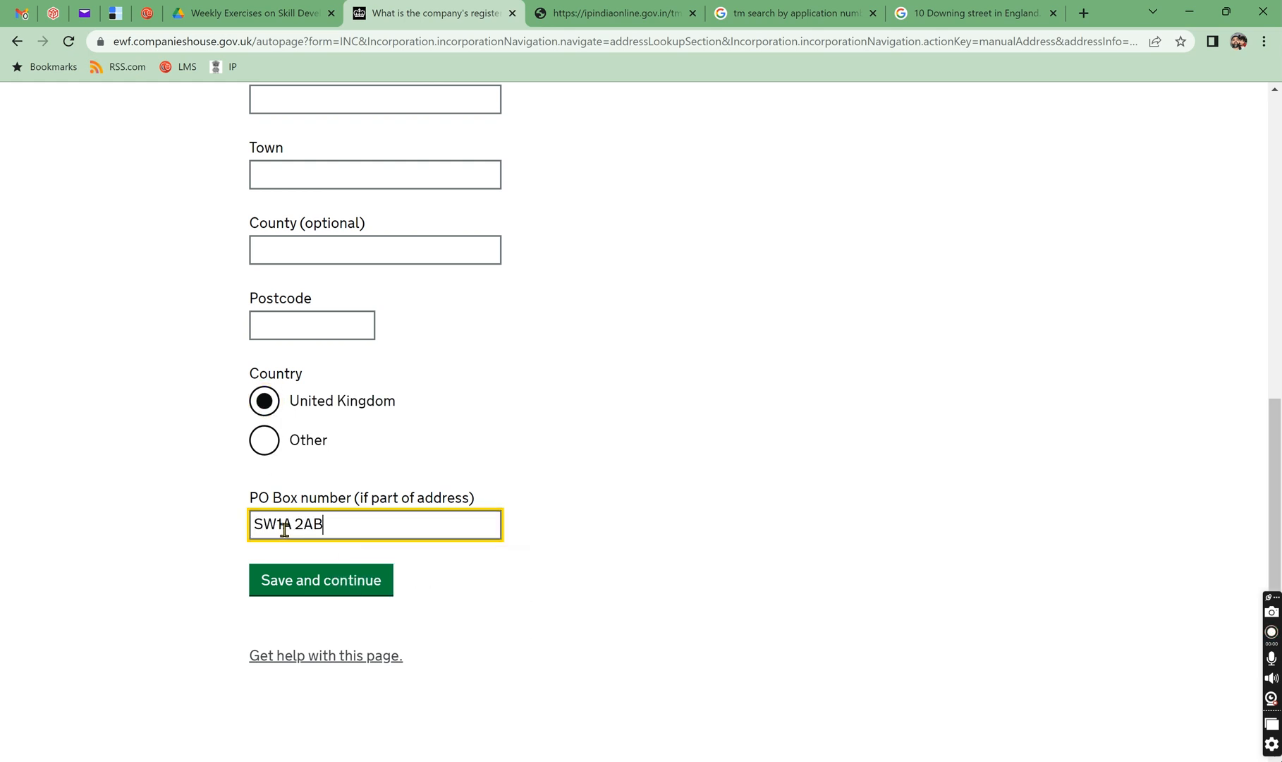
pyautogui.press('Return')
pyautogui.scroll(-1, 429, 604)
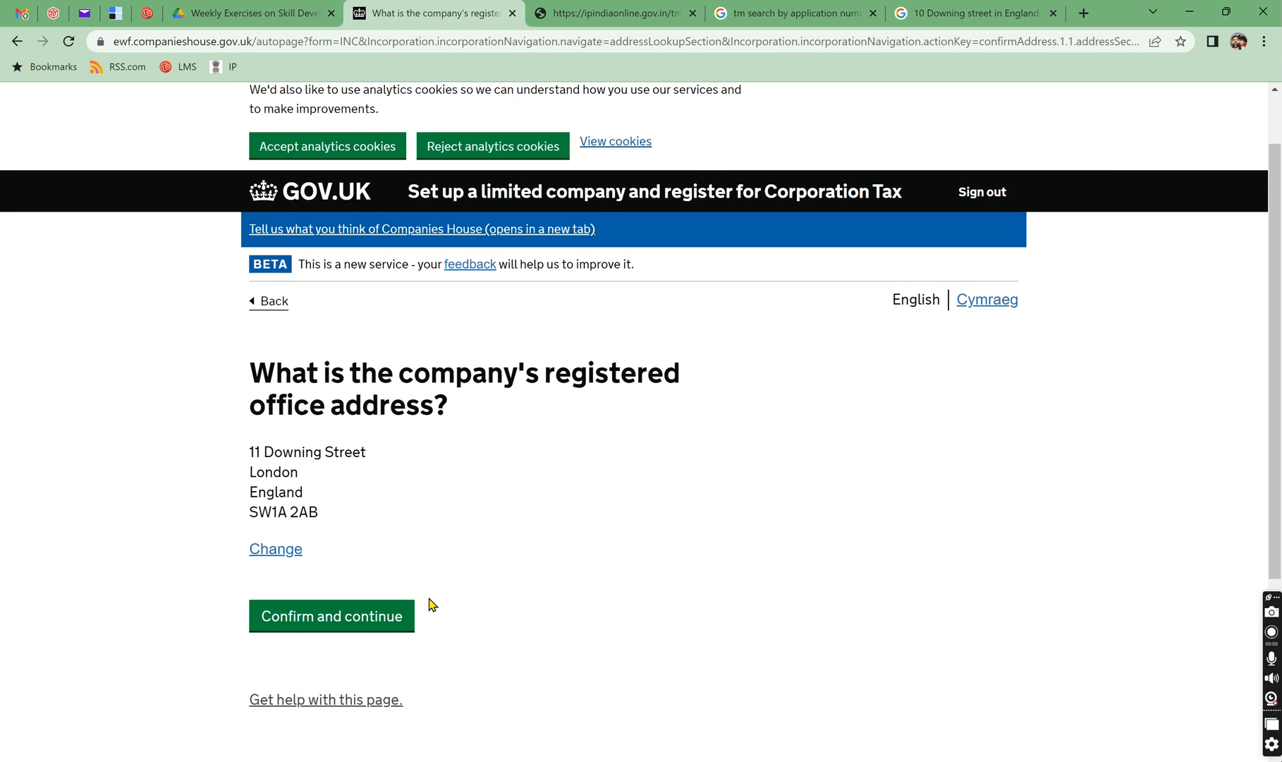
# Correct the office address property number from 11 to 10, save, and confirm the address
pyautogui.click(266, 552)
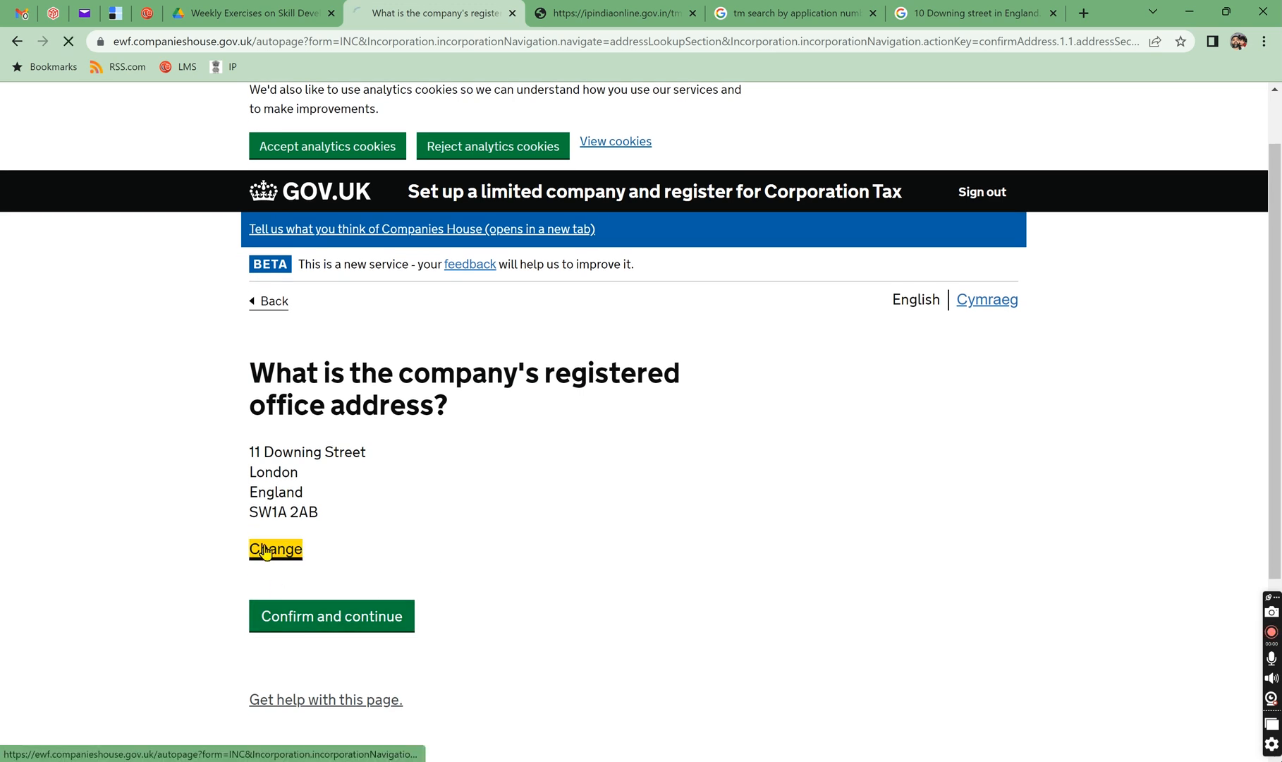
pyautogui.scroll(-3, 418, 567)
pyautogui.click(276, 491)
pyautogui.press('BackSpace')
pyautogui.write('0')
pyautogui.click(197, 531)
pyautogui.scroll(-6, 195, 532)
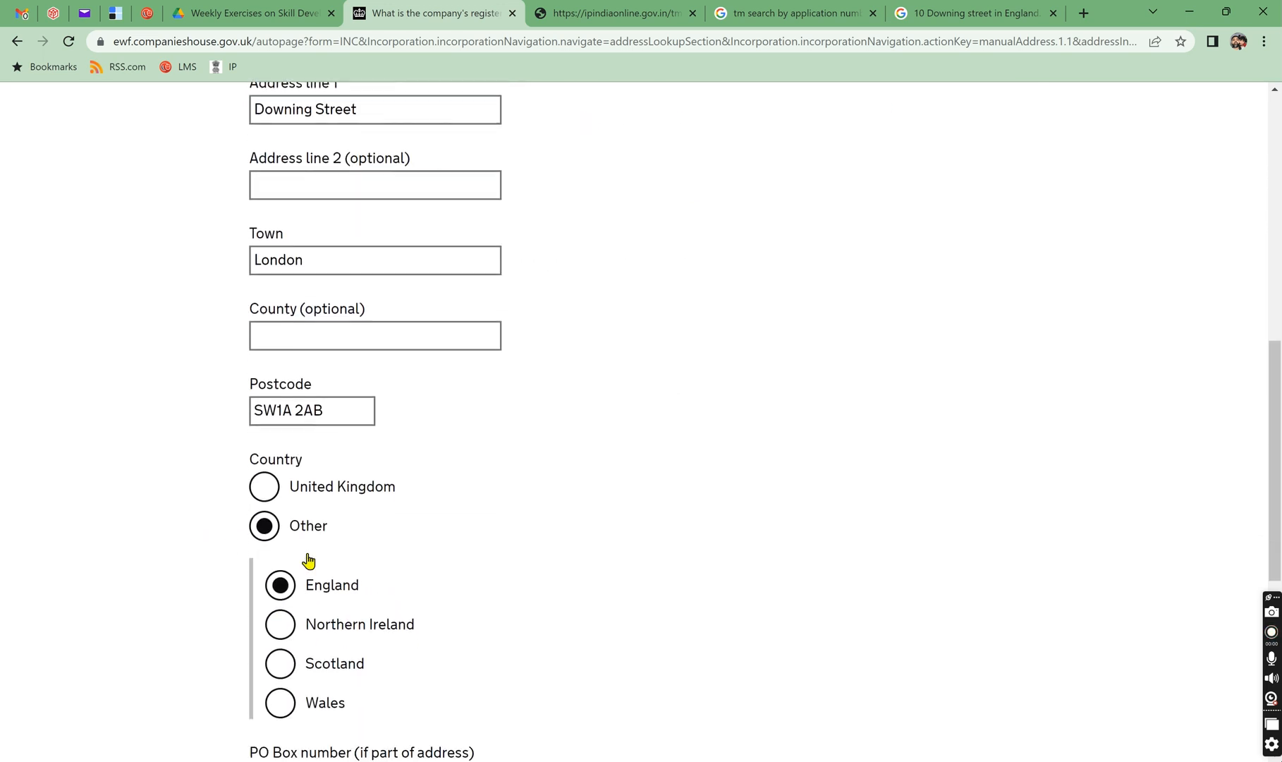
pyautogui.scroll(-3, 309, 560)
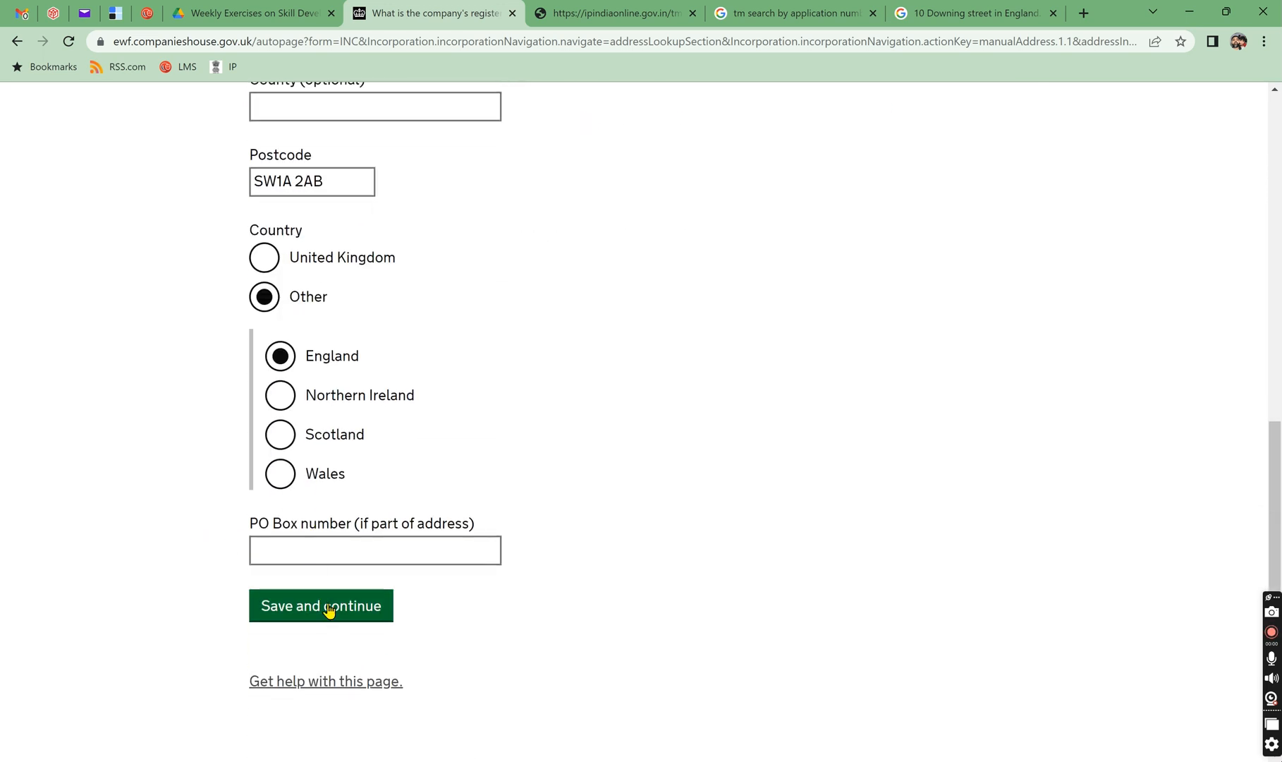
pyautogui.click(328, 608)
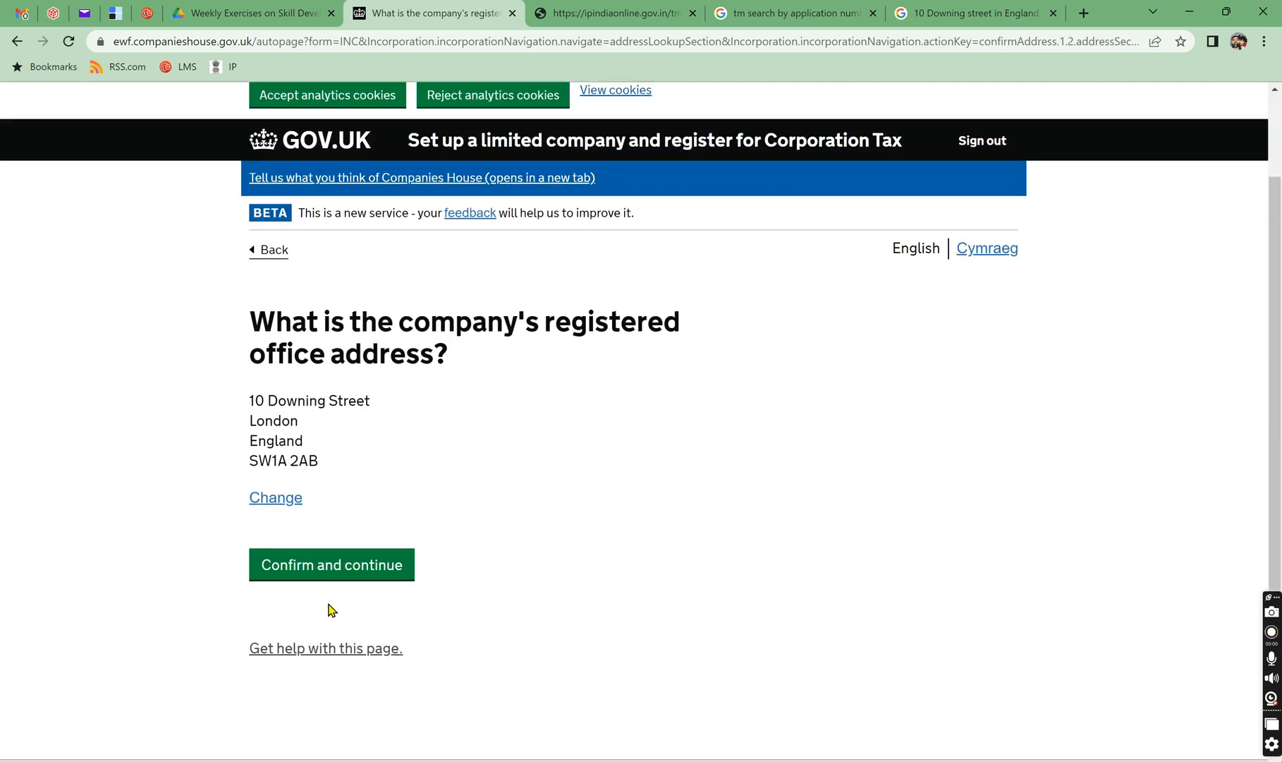
pyautogui.click(345, 568)
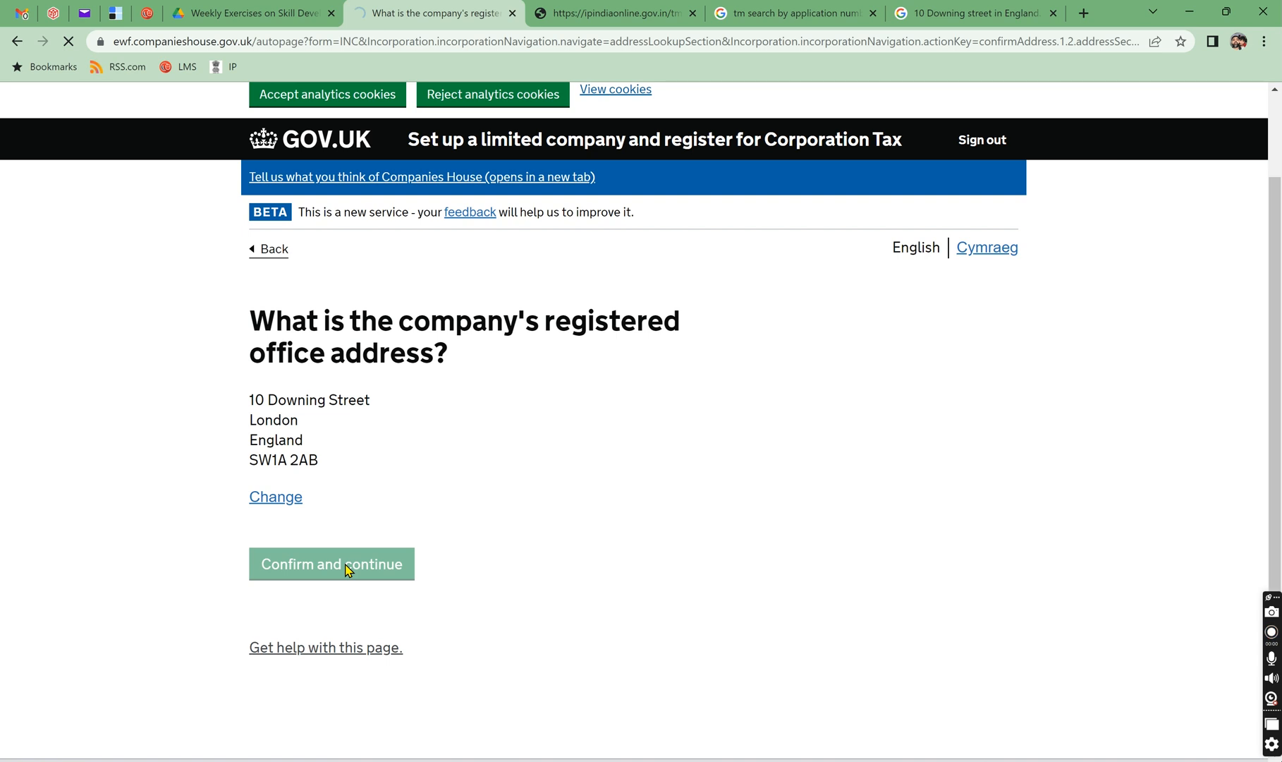
pyautogui.scroll(-3, 346, 570)
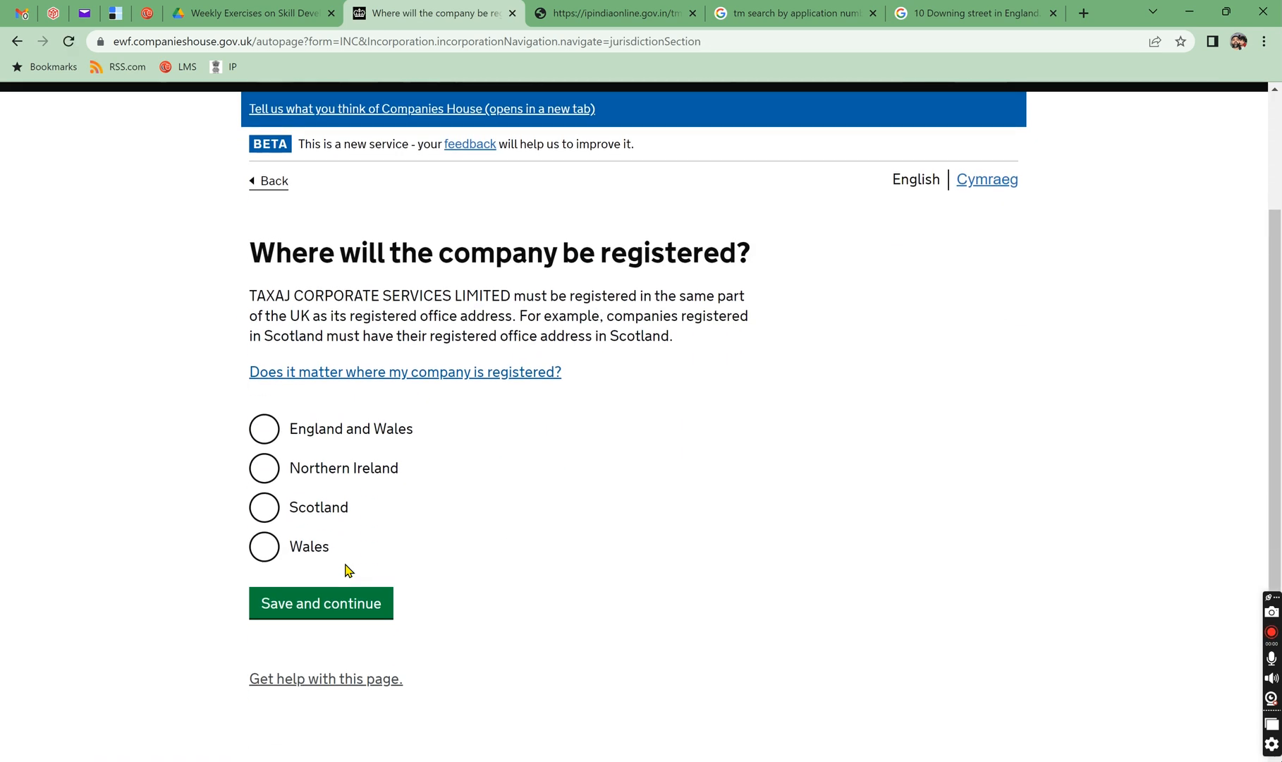
# Register the company in England and Wales and make 10 Downing Street its principal place of business
pyautogui.click(262, 432)
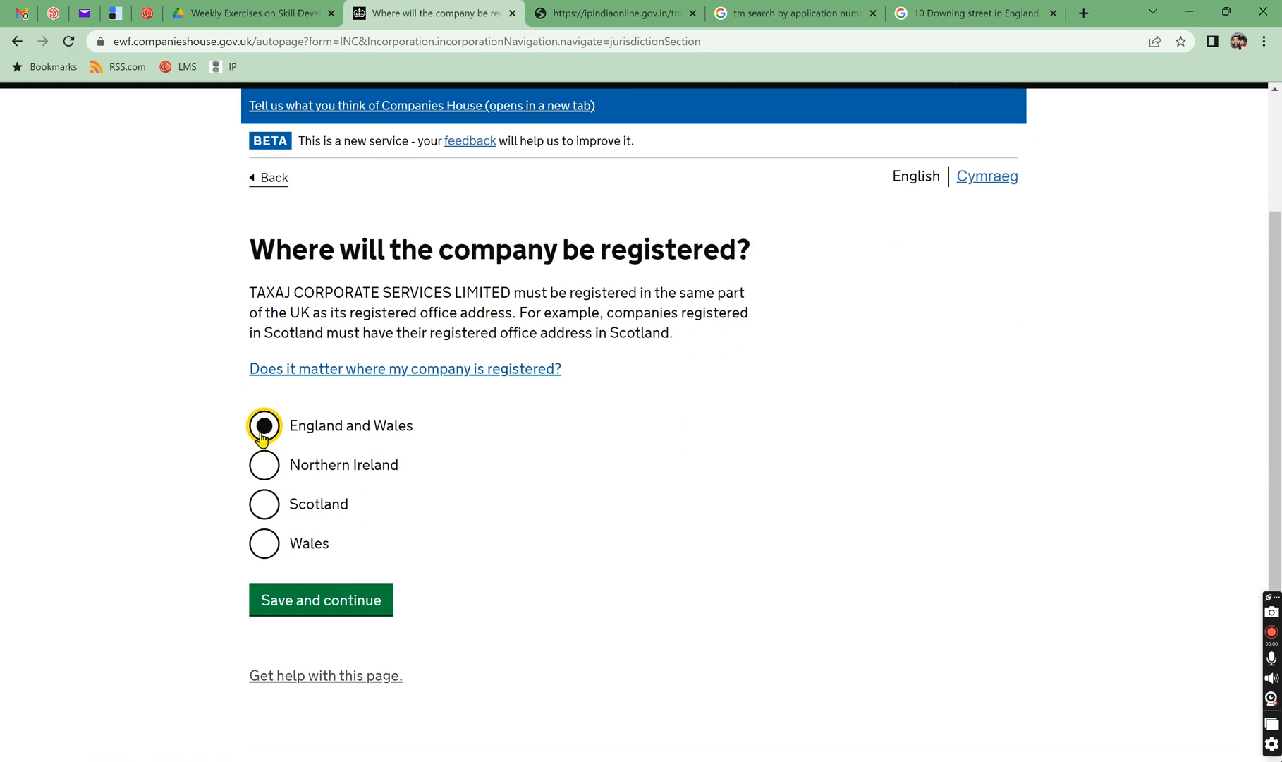
pyautogui.click(324, 601)
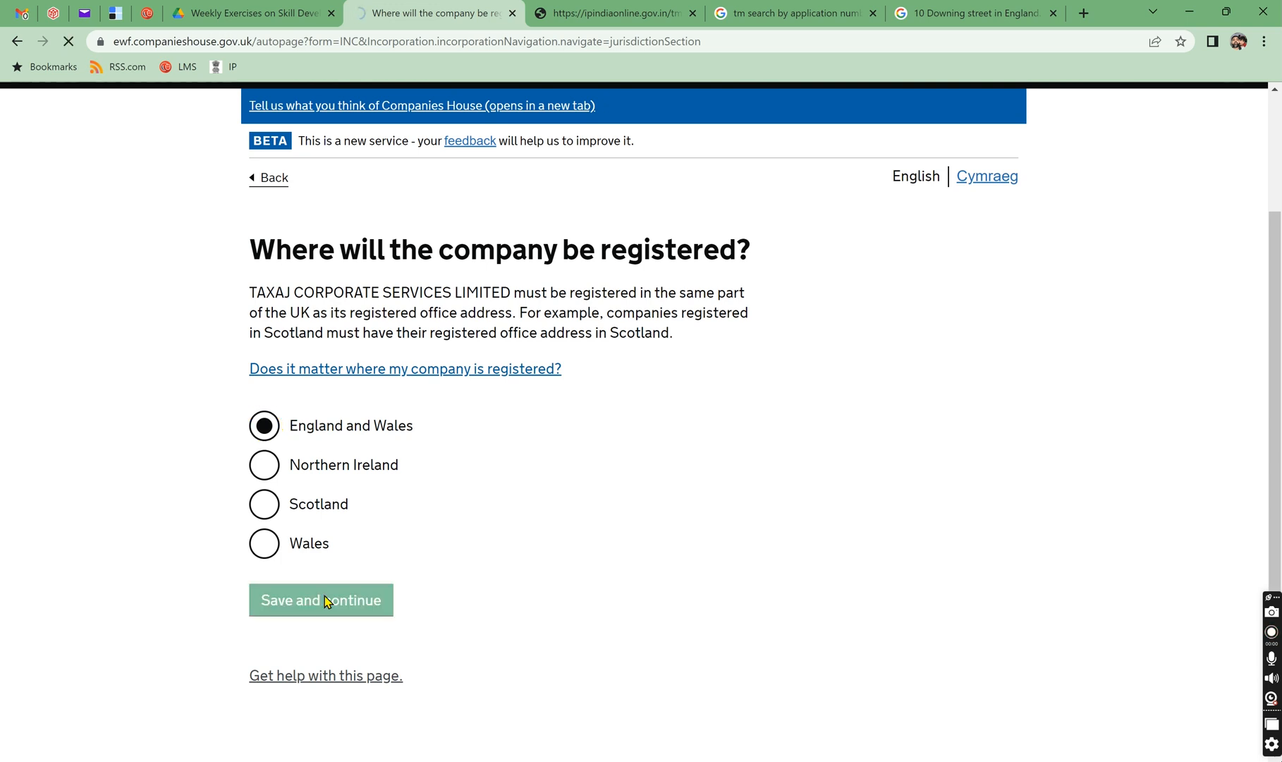
pyautogui.scroll(-5, 327, 601)
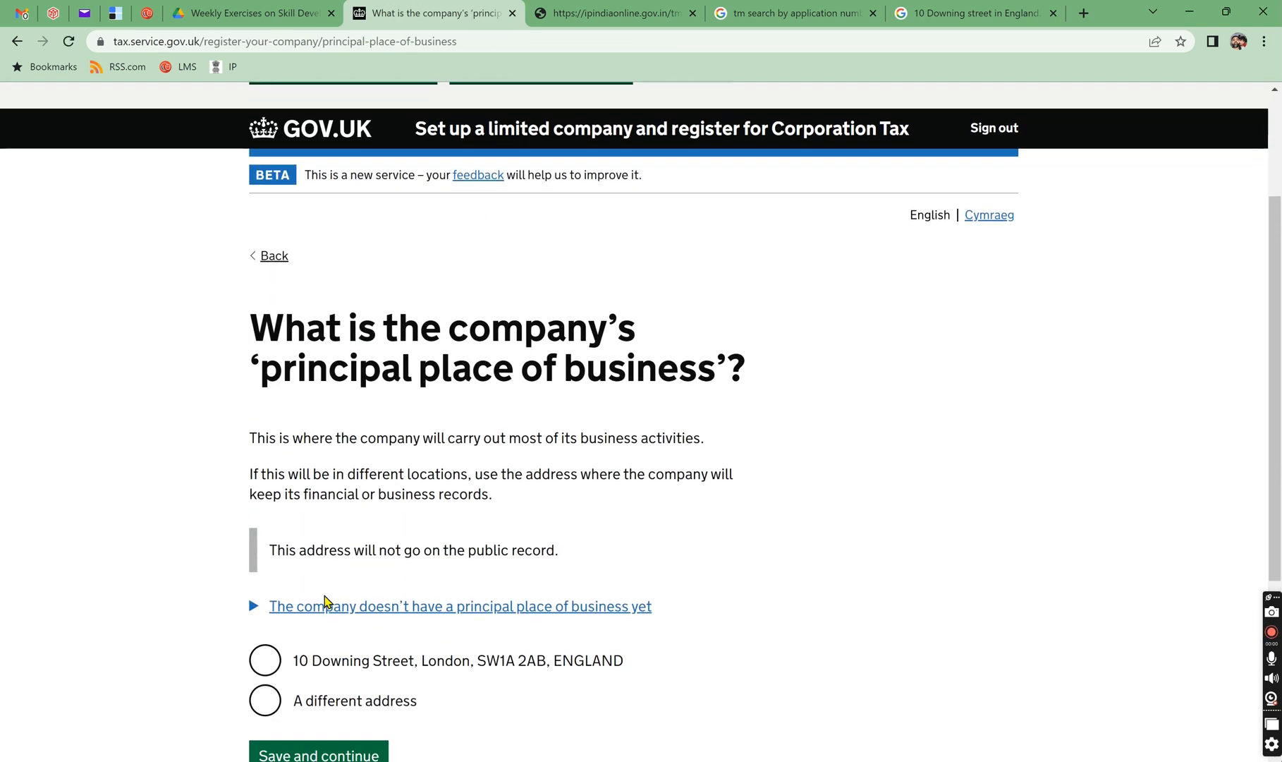
pyautogui.click(284, 495)
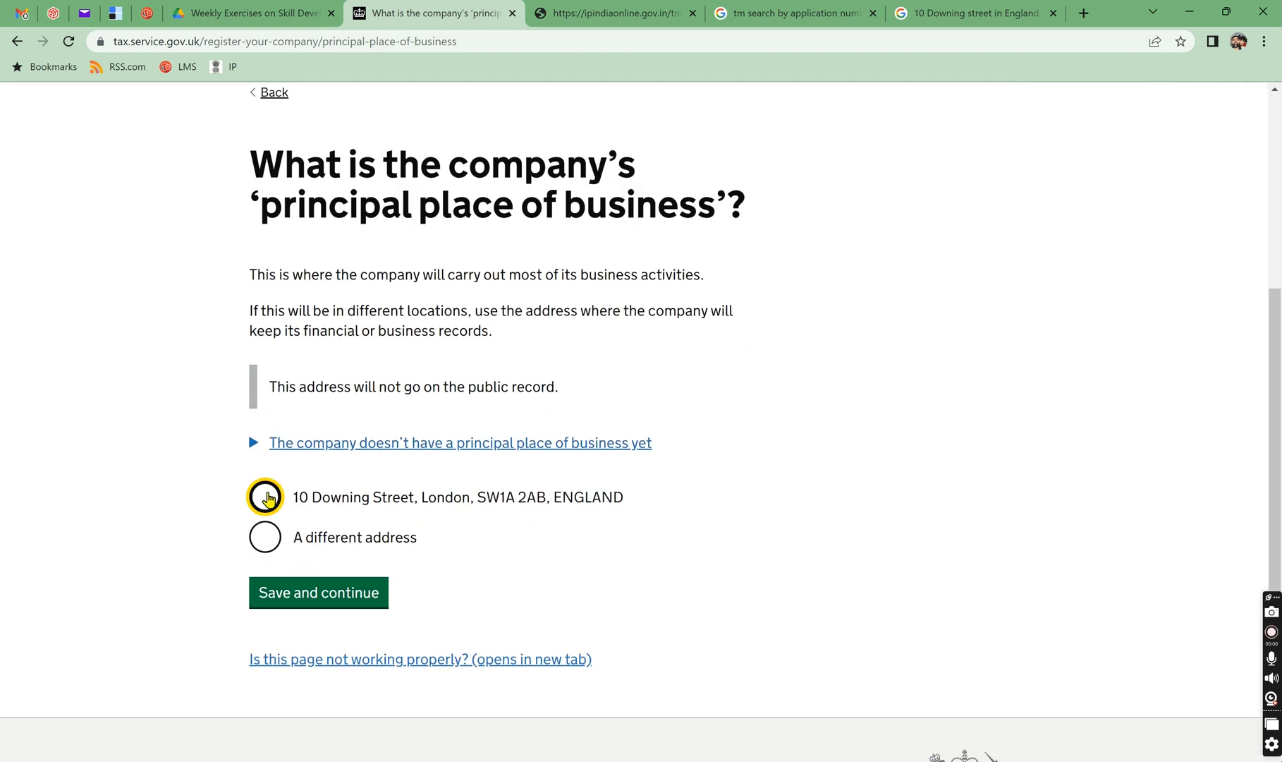
pyautogui.click(321, 594)
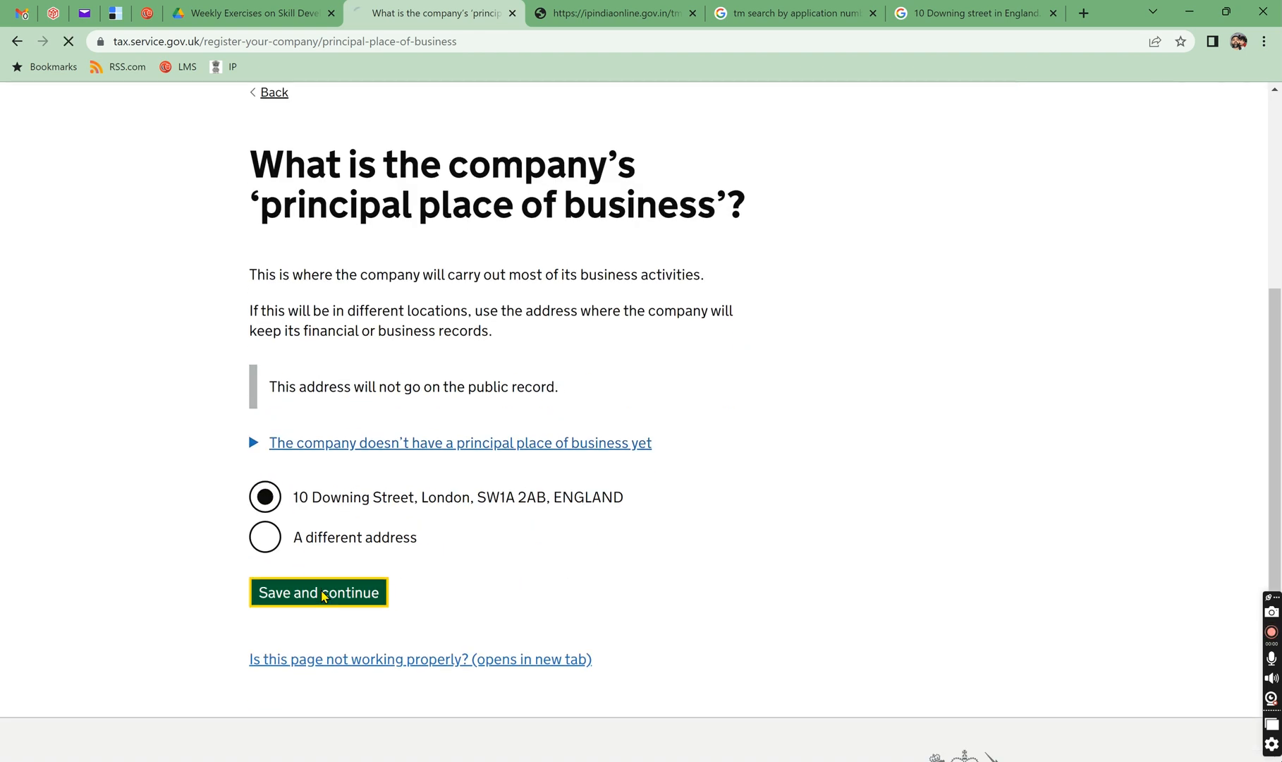
# Enter the company's contact phone number and other contact number, then save the contact details
pyautogui.scroll(-3, 321, 595)
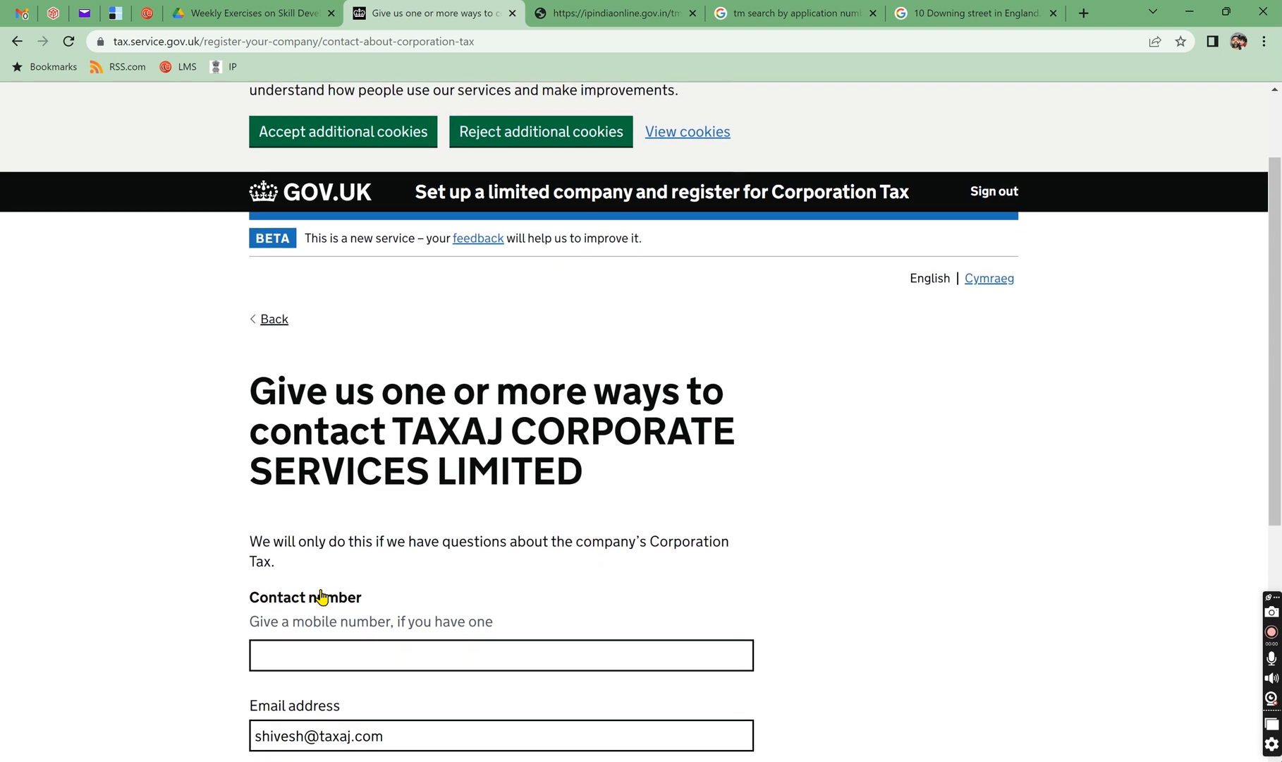
pyautogui.scroll(-2, 321, 596)
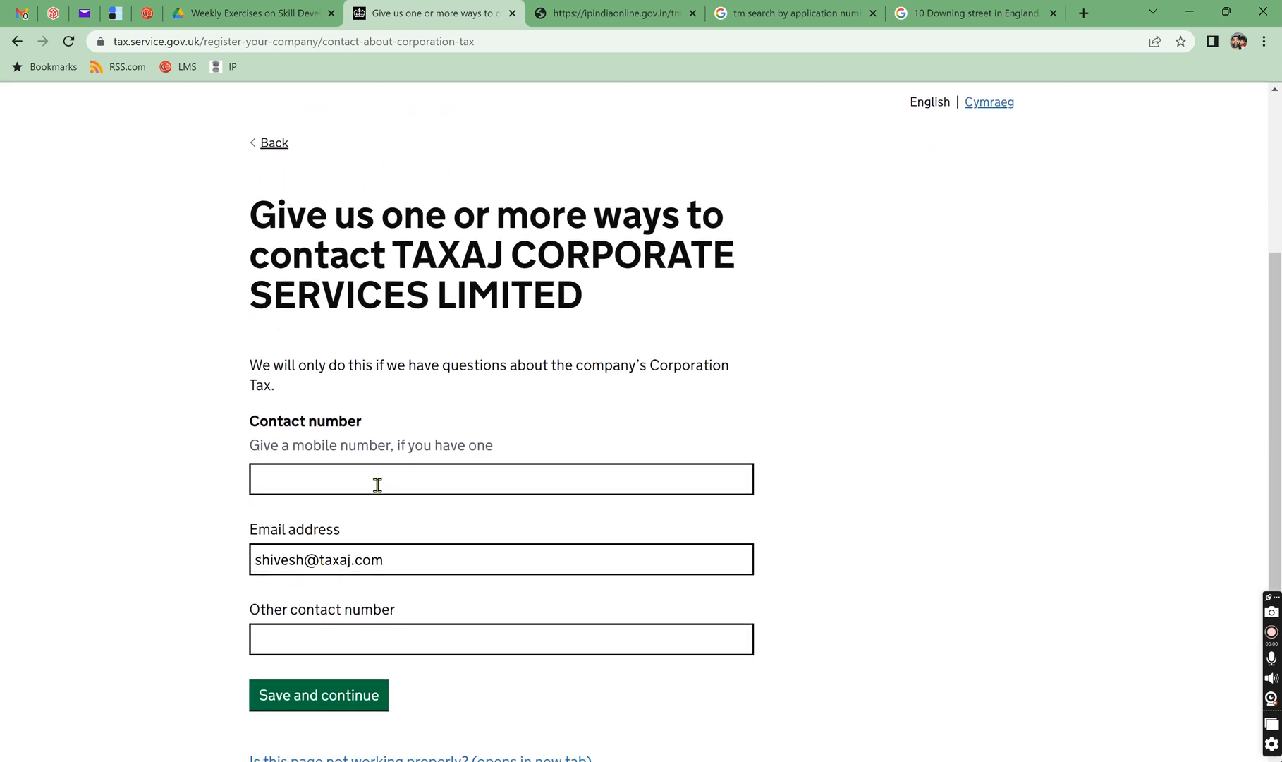
pyautogui.click(346, 478)
pyautogui.write('88')
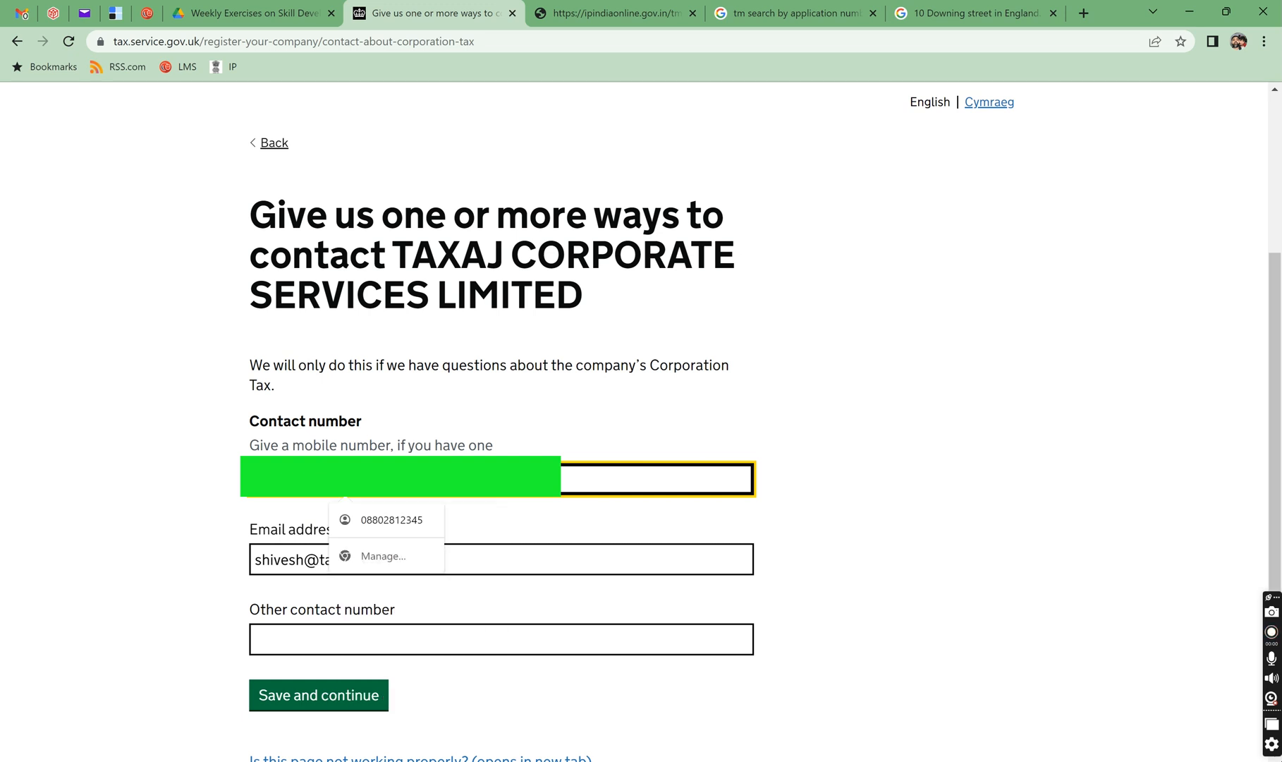
pyautogui.click(172, 561)
pyautogui.click(320, 643)
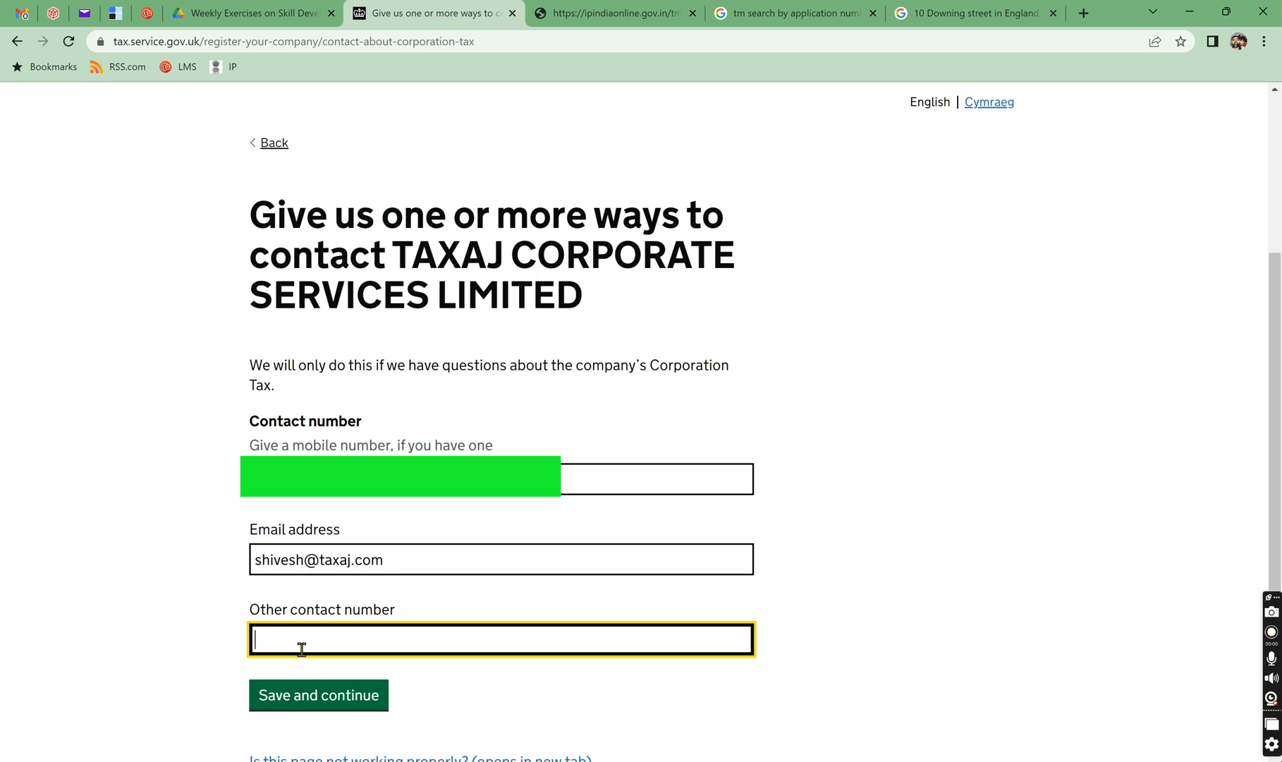
pyautogui.click(317, 703)
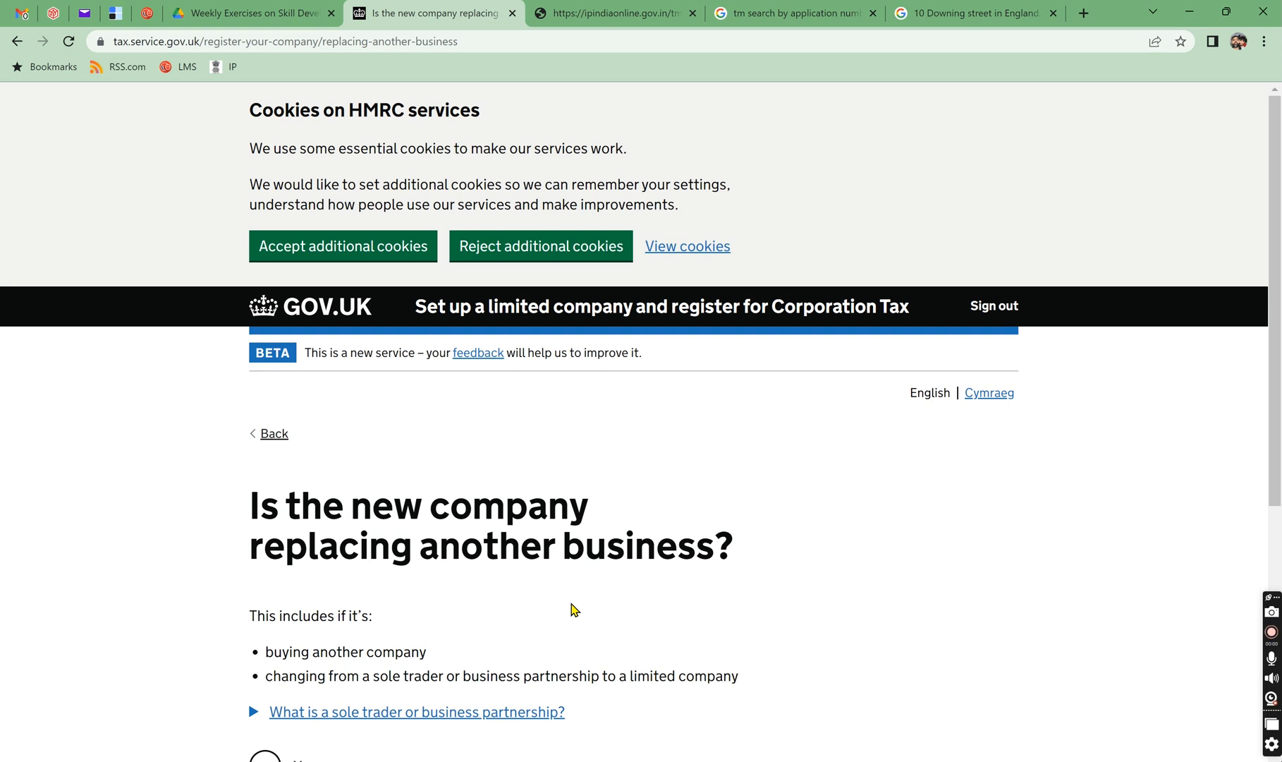
# Answer No to the replacing-another-business question and save it
pyautogui.scroll(-3, 574, 609)
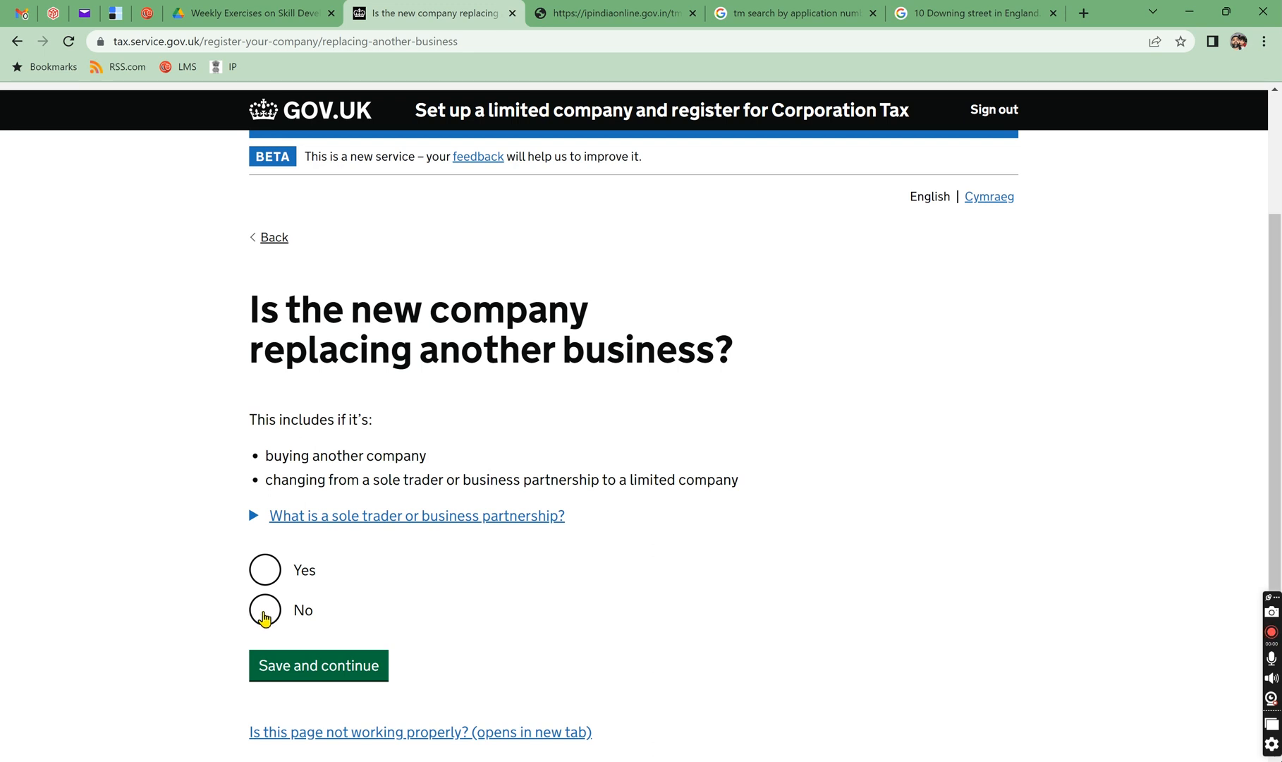
pyautogui.click(266, 619)
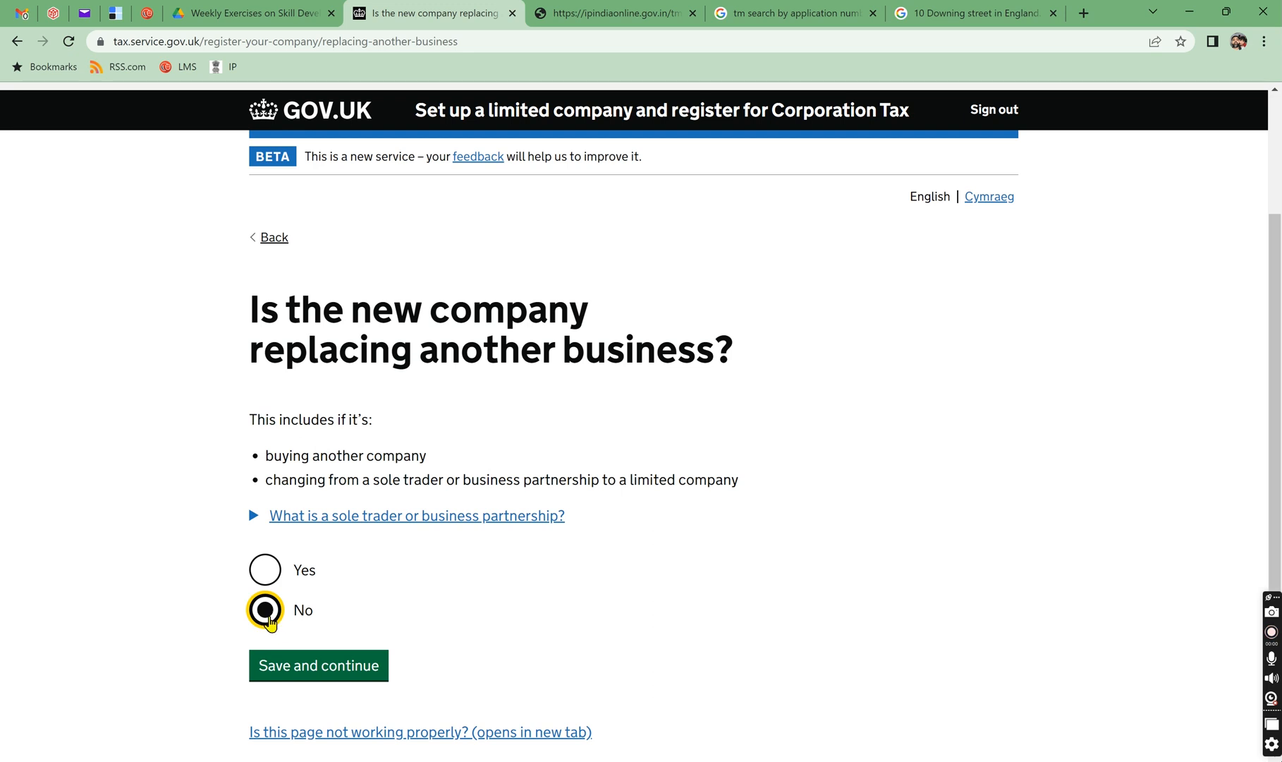
pyautogui.click(318, 670)
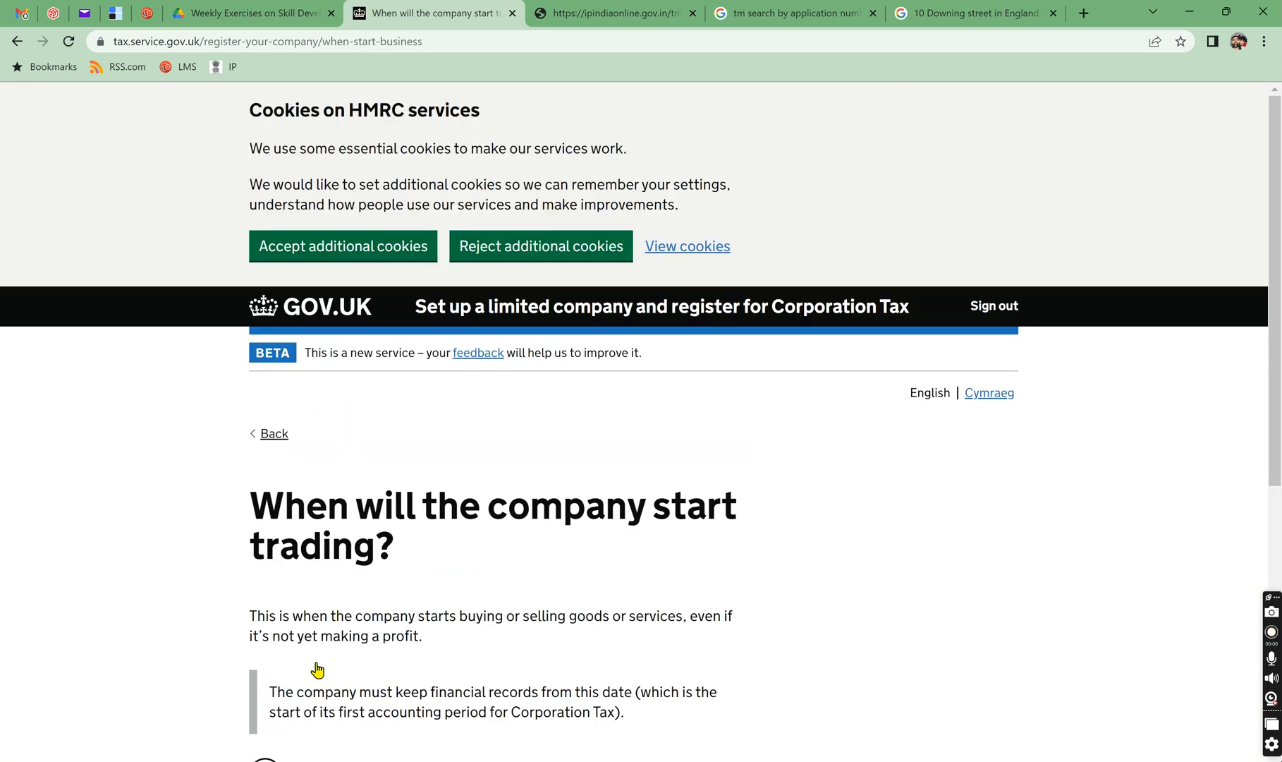
# Set trading to start 'On the same date it gets set up' and save
pyautogui.scroll(-2, 318, 668)
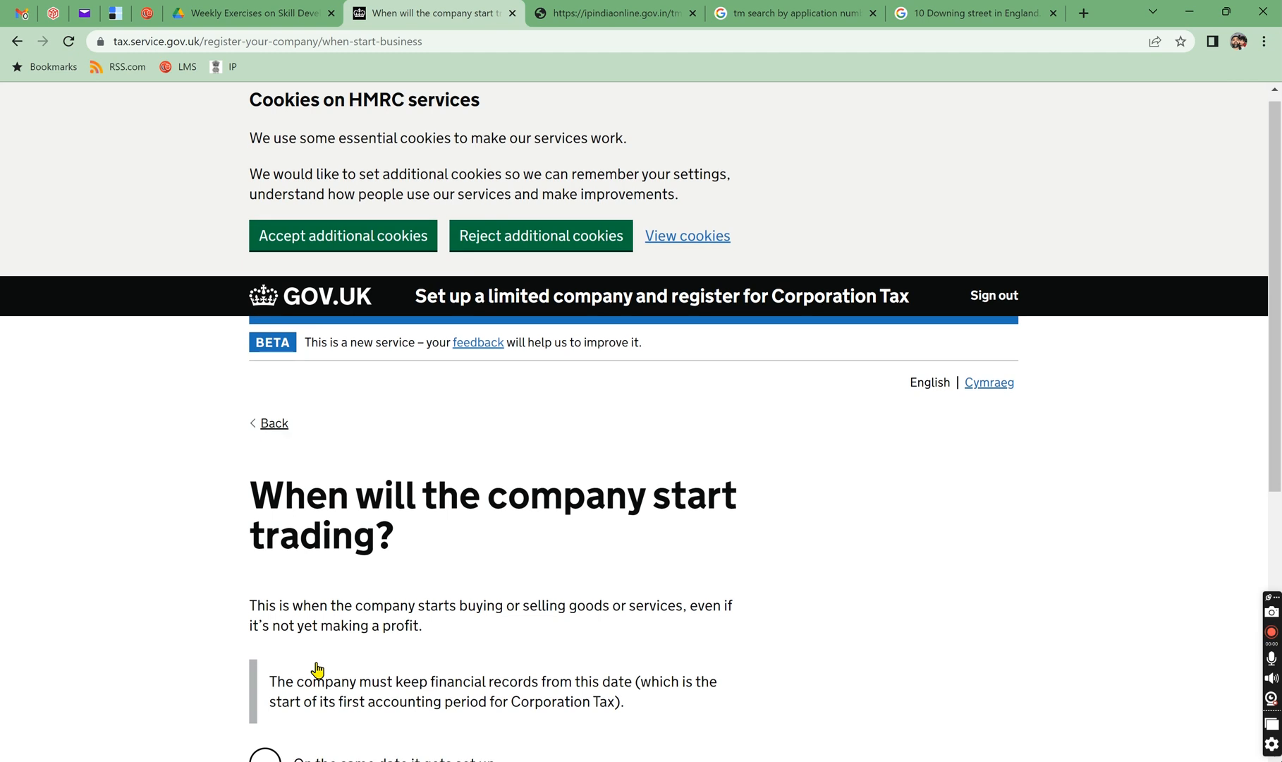
pyautogui.scroll(-1, 317, 669)
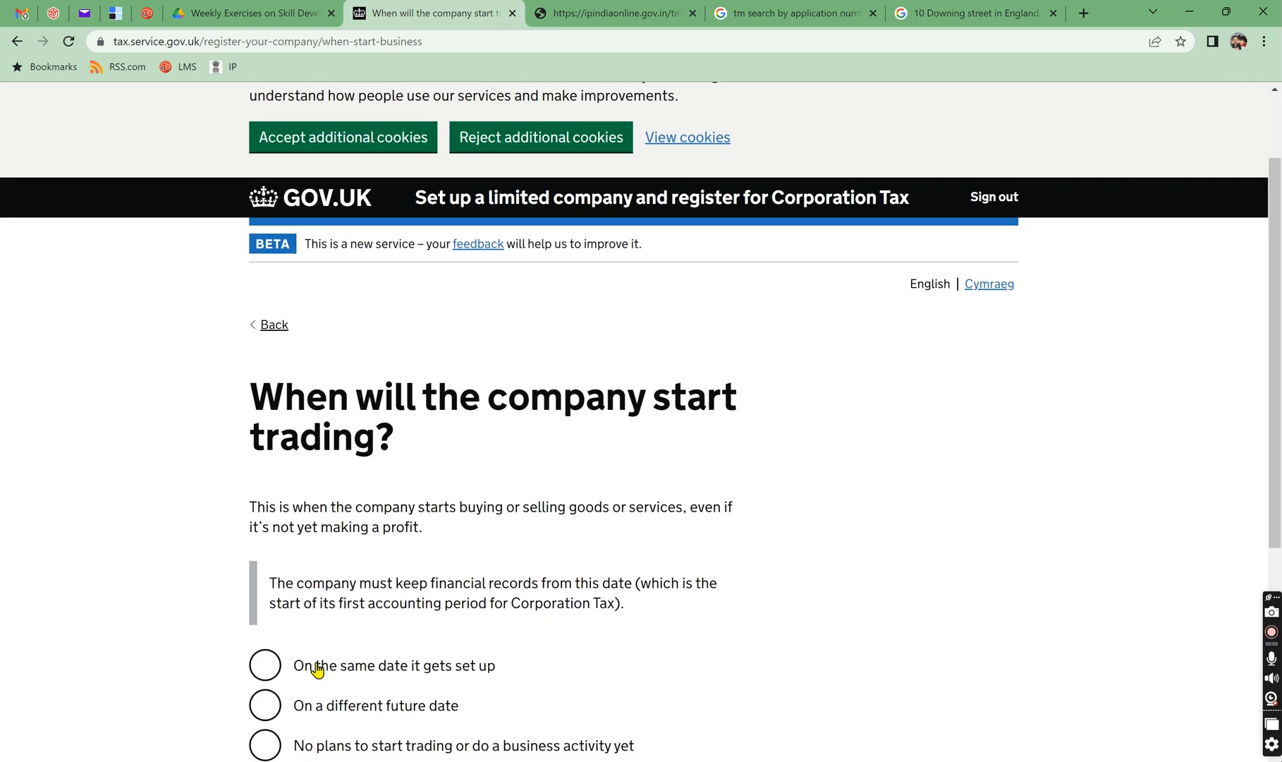
pyautogui.scroll(-3, 317, 669)
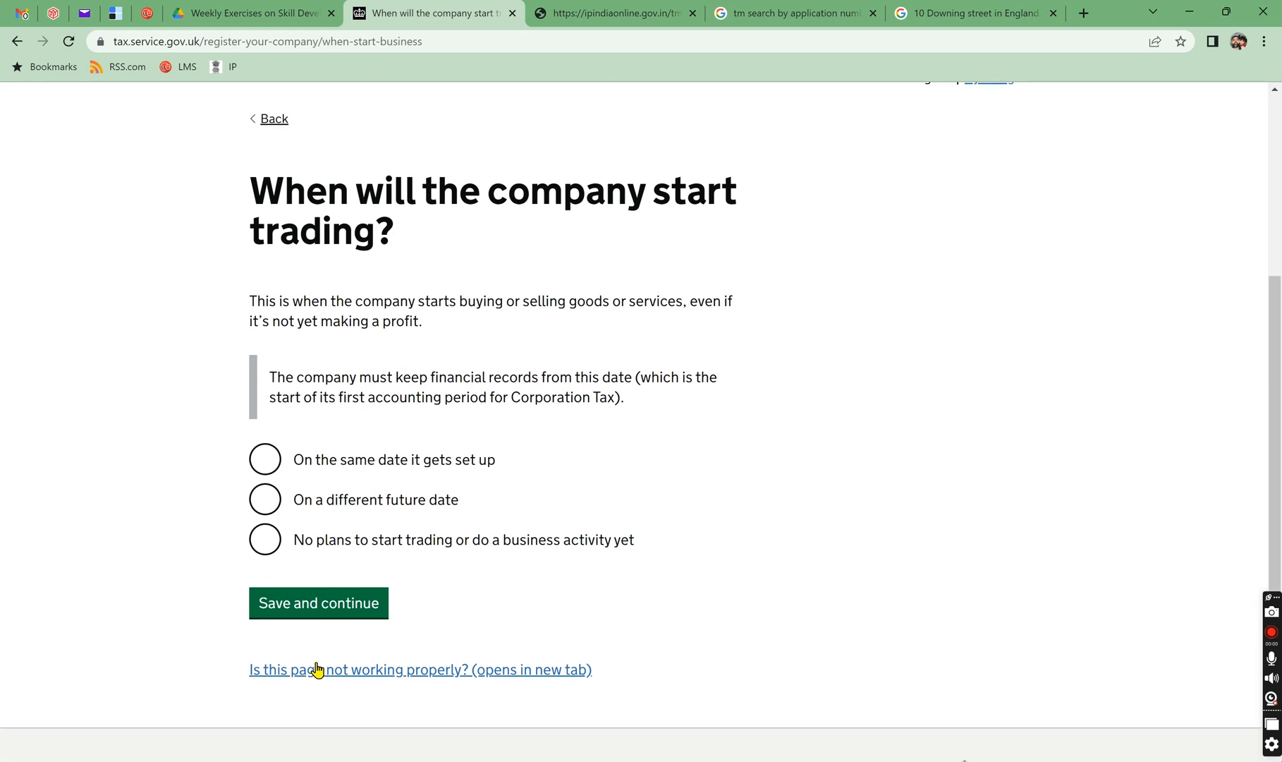
pyautogui.click(266, 461)
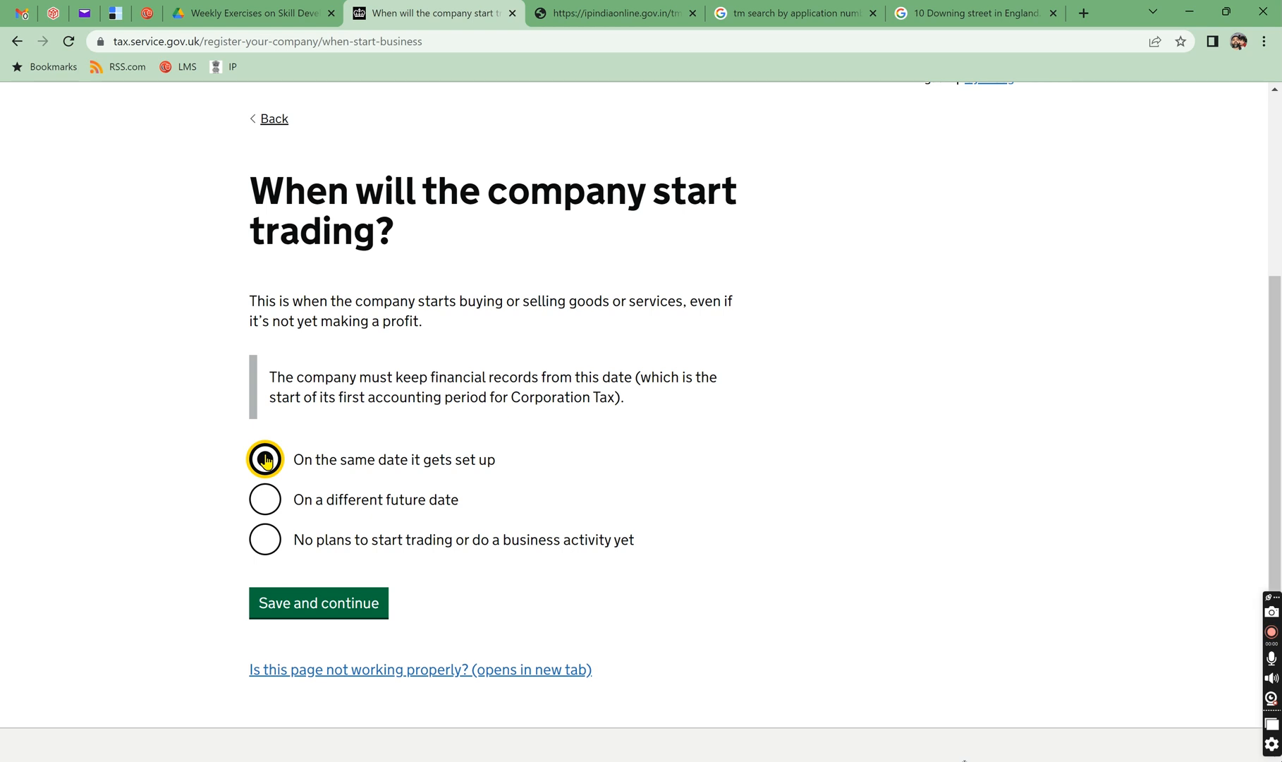
pyautogui.click(303, 607)
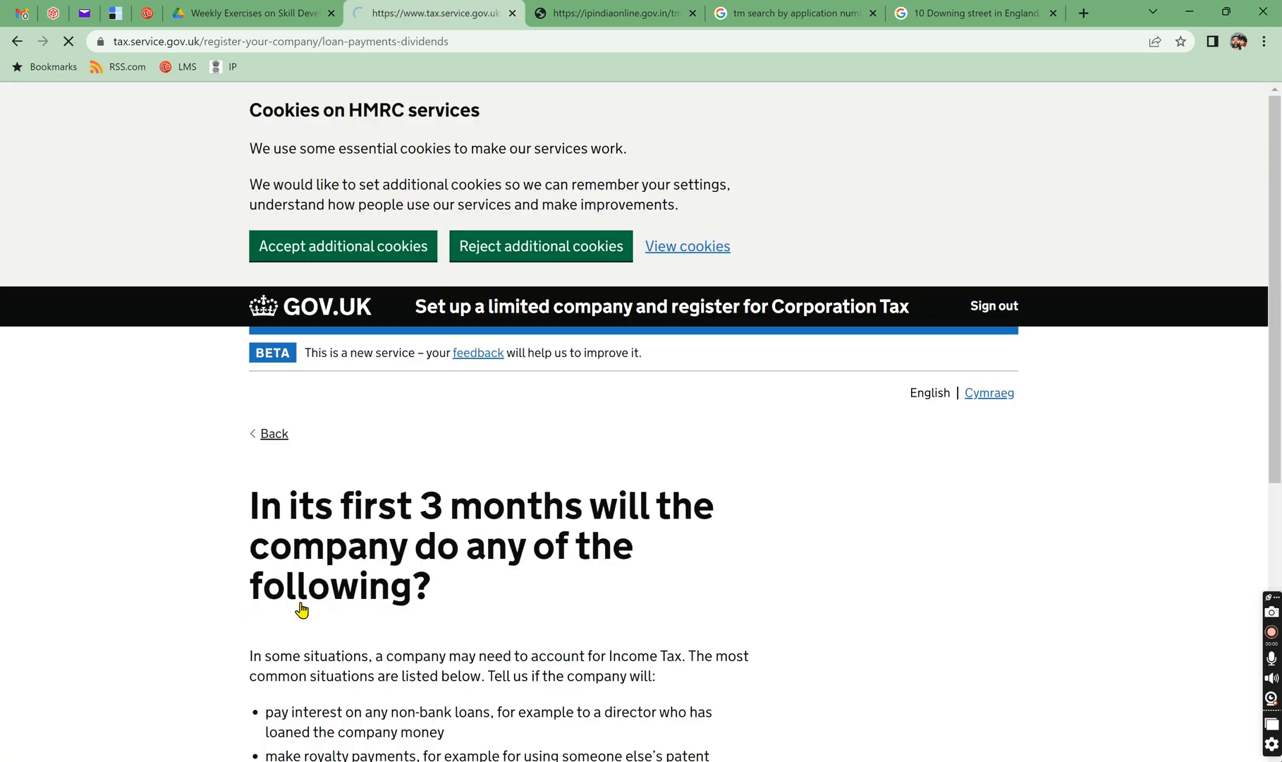
# Answer No to first-3-months loan interest, royalties or overseas dividends payments and save
pyautogui.scroll(-5, 709, 617)
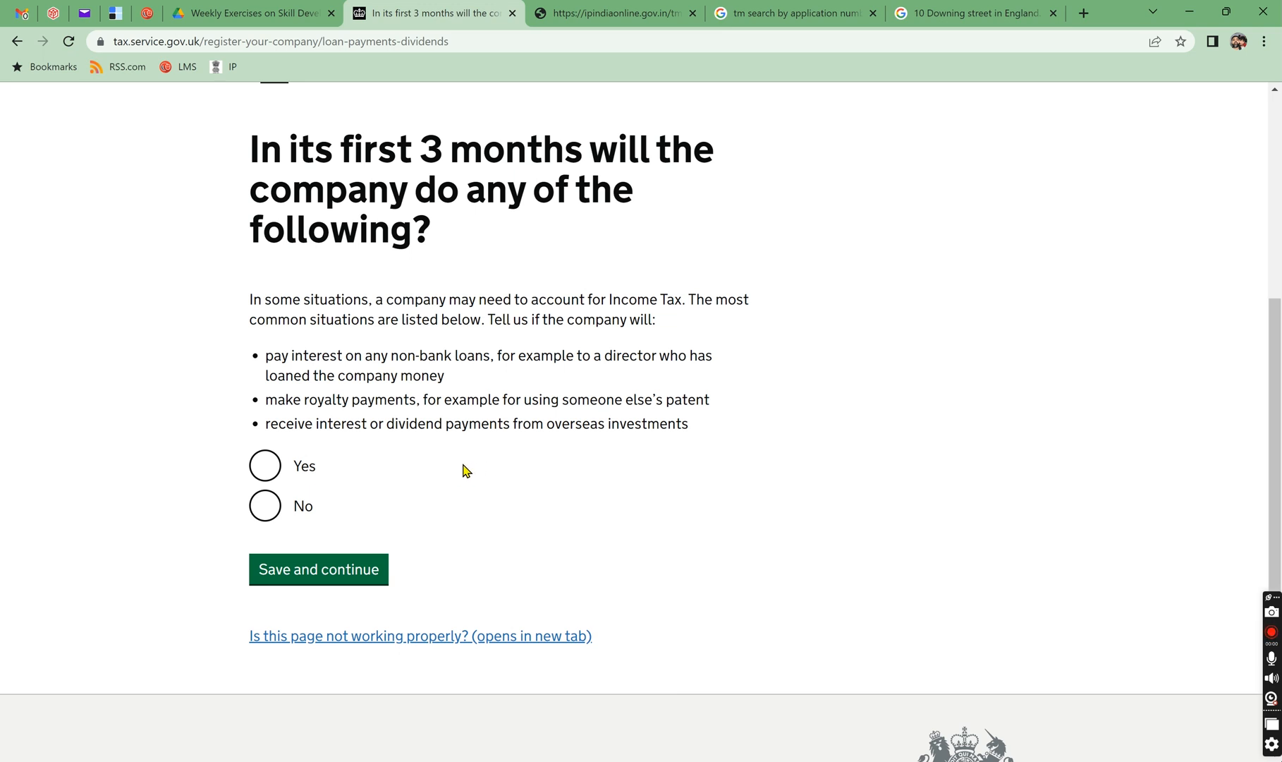
pyautogui.click(269, 469)
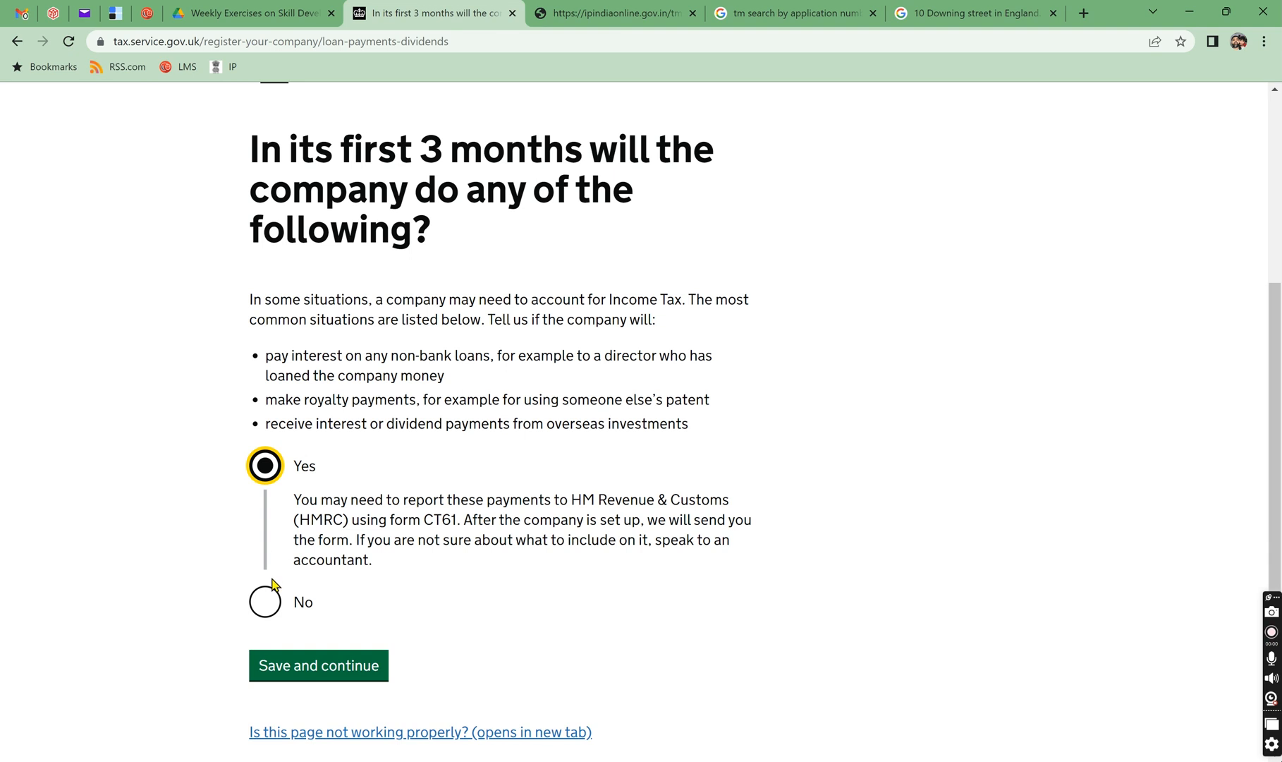
pyautogui.click(266, 602)
pyautogui.click(321, 627)
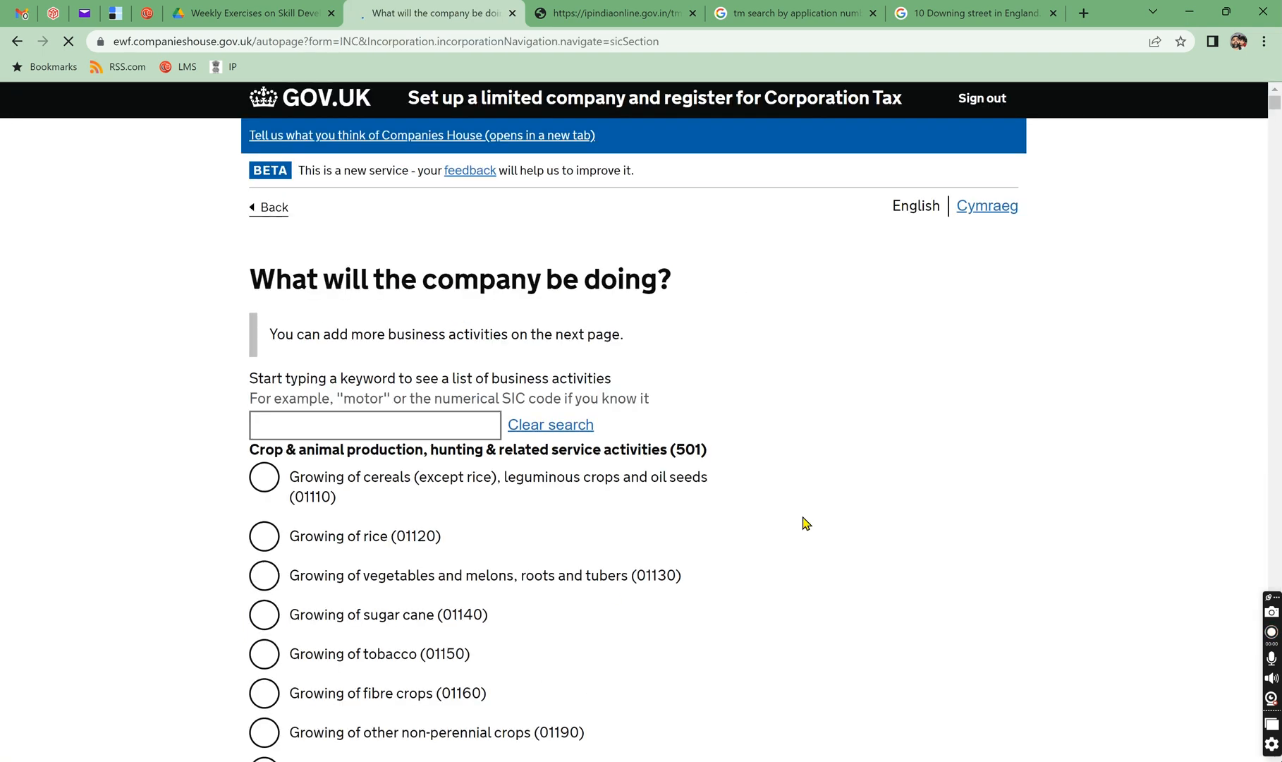
# Search activities for 'Software' and select Business and domestic software development (62012)
pyautogui.scroll(-2, 806, 523)
pyautogui.scroll(-1, 806, 523)
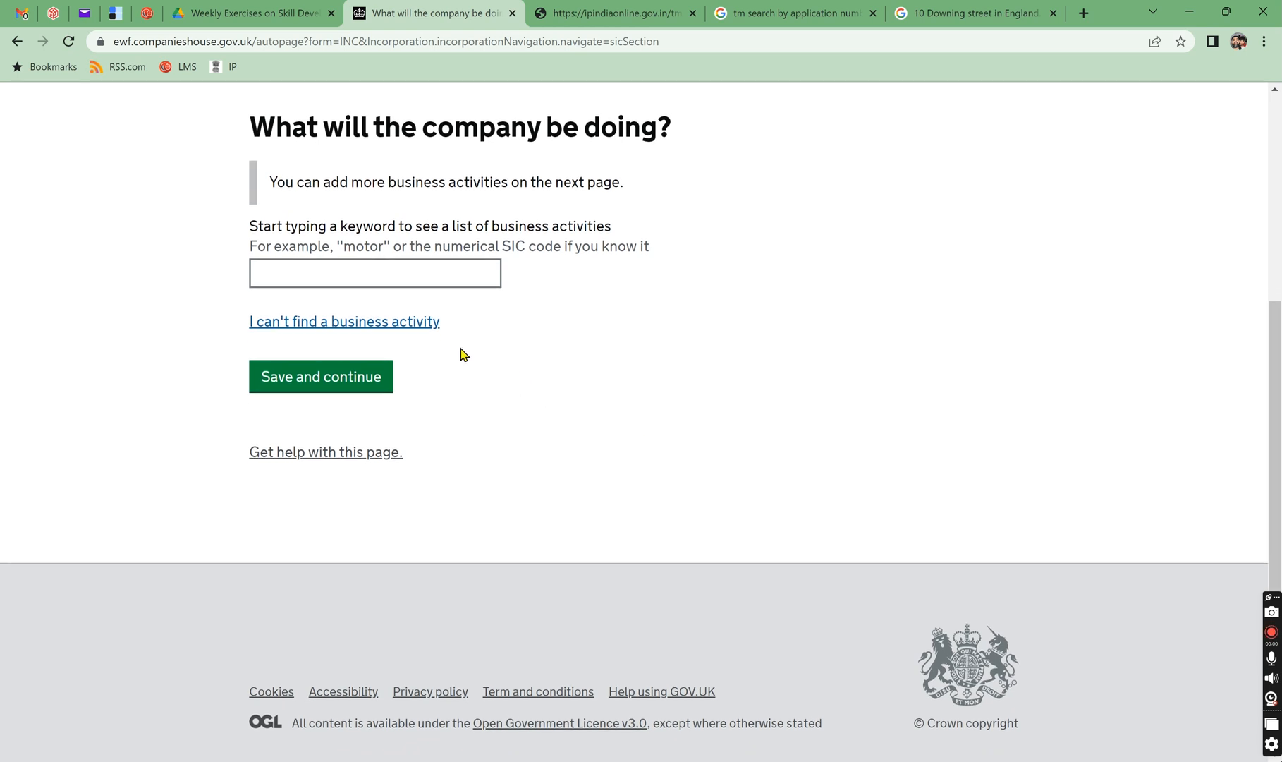
pyautogui.click(394, 269)
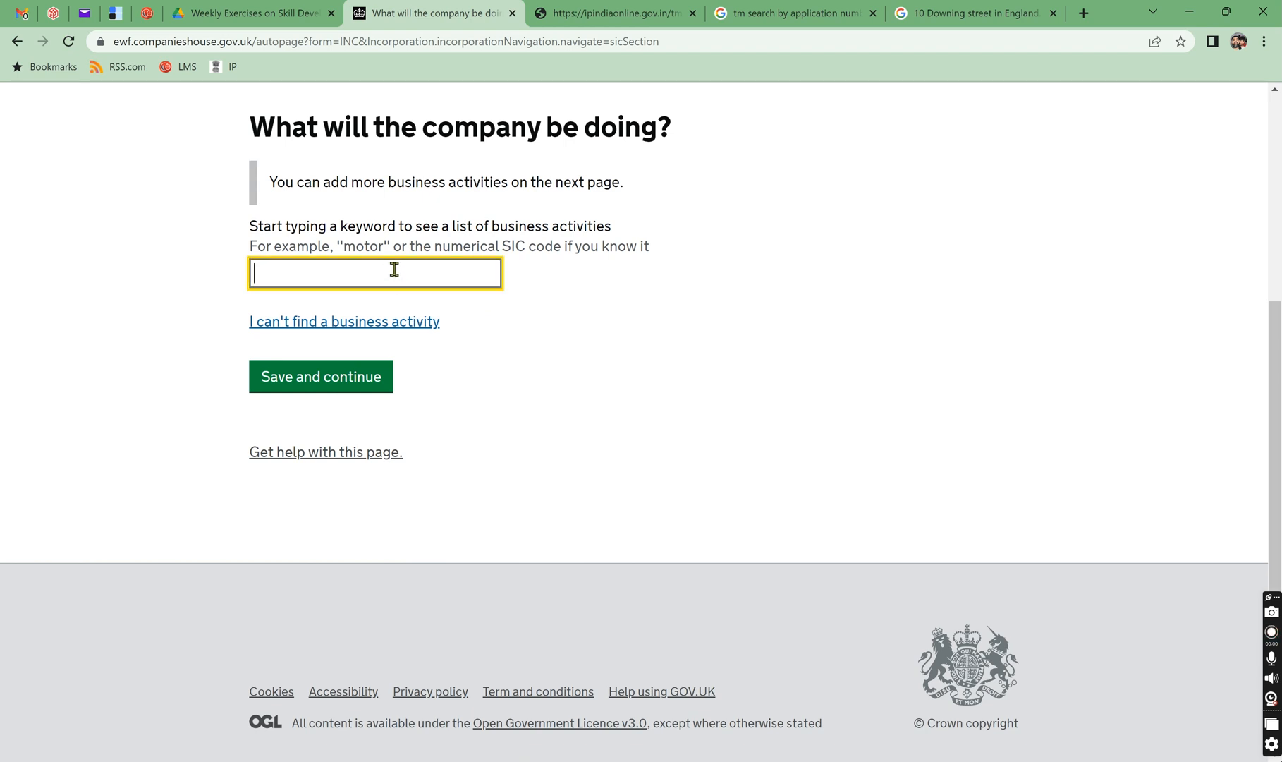
pyautogui.write('Sof')
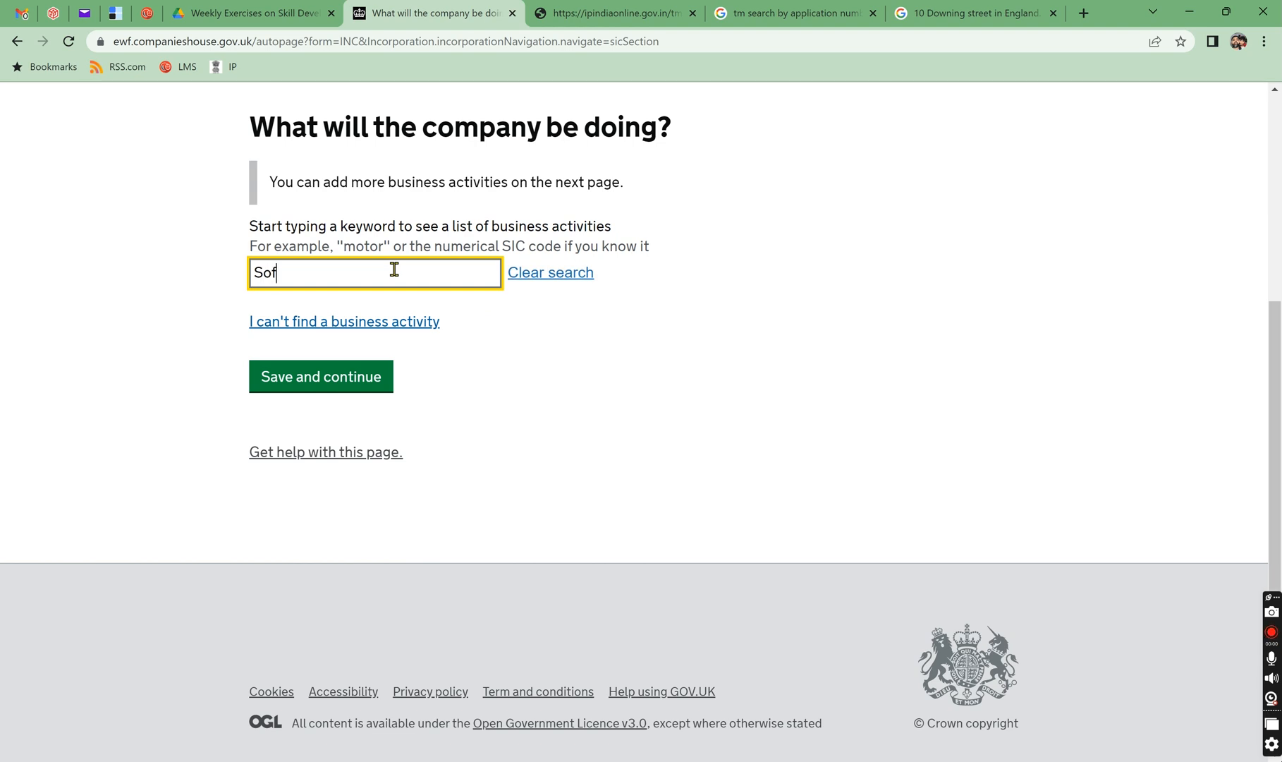
pyautogui.write('tware')
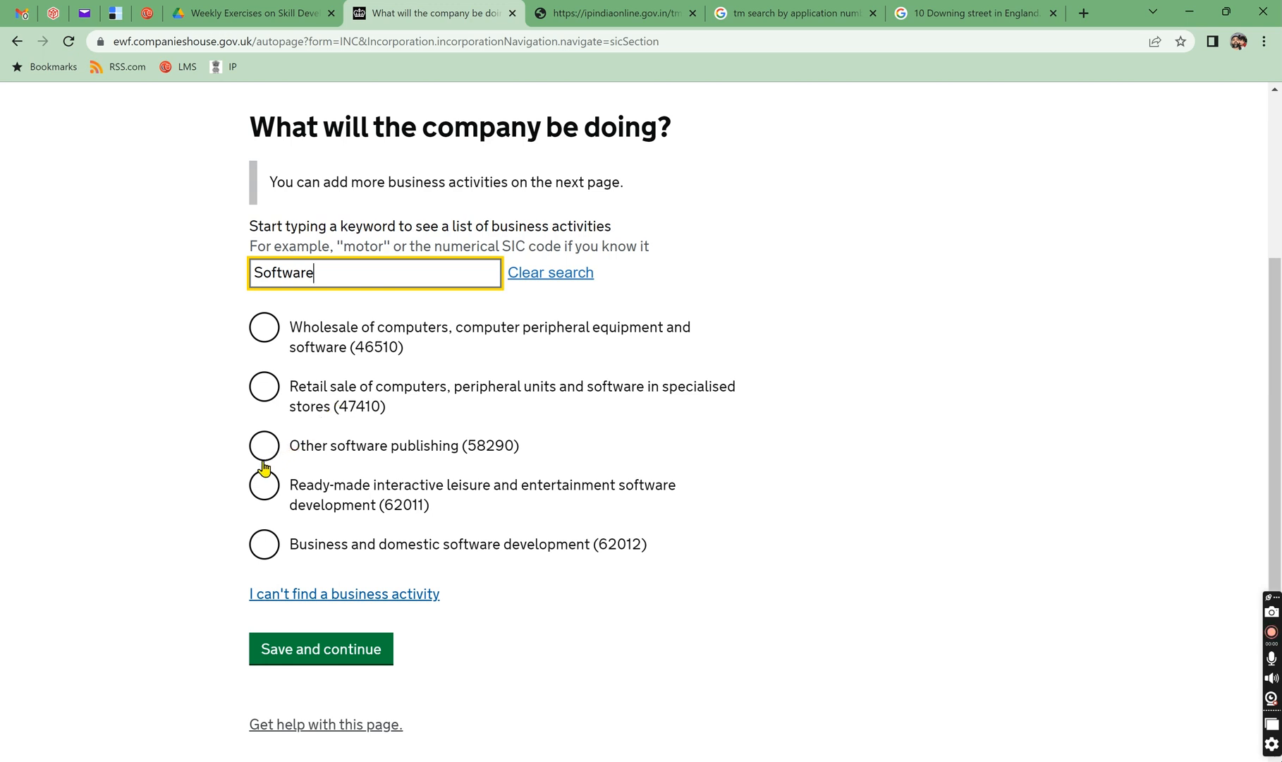
pyautogui.click(263, 545)
# Save and confirm software development as the company's business activity
pyautogui.click(323, 650)
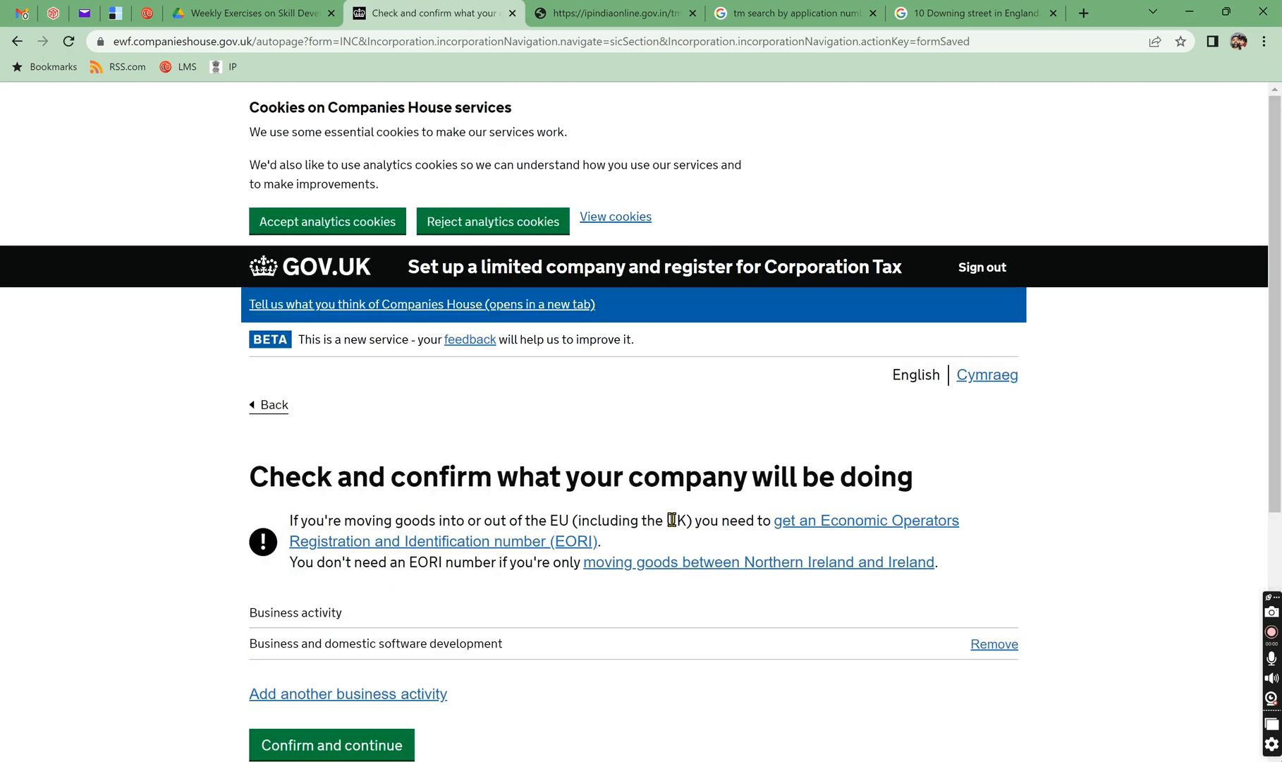
pyautogui.scroll(-2, 767, 555)
pyautogui.scroll(-2, 768, 555)
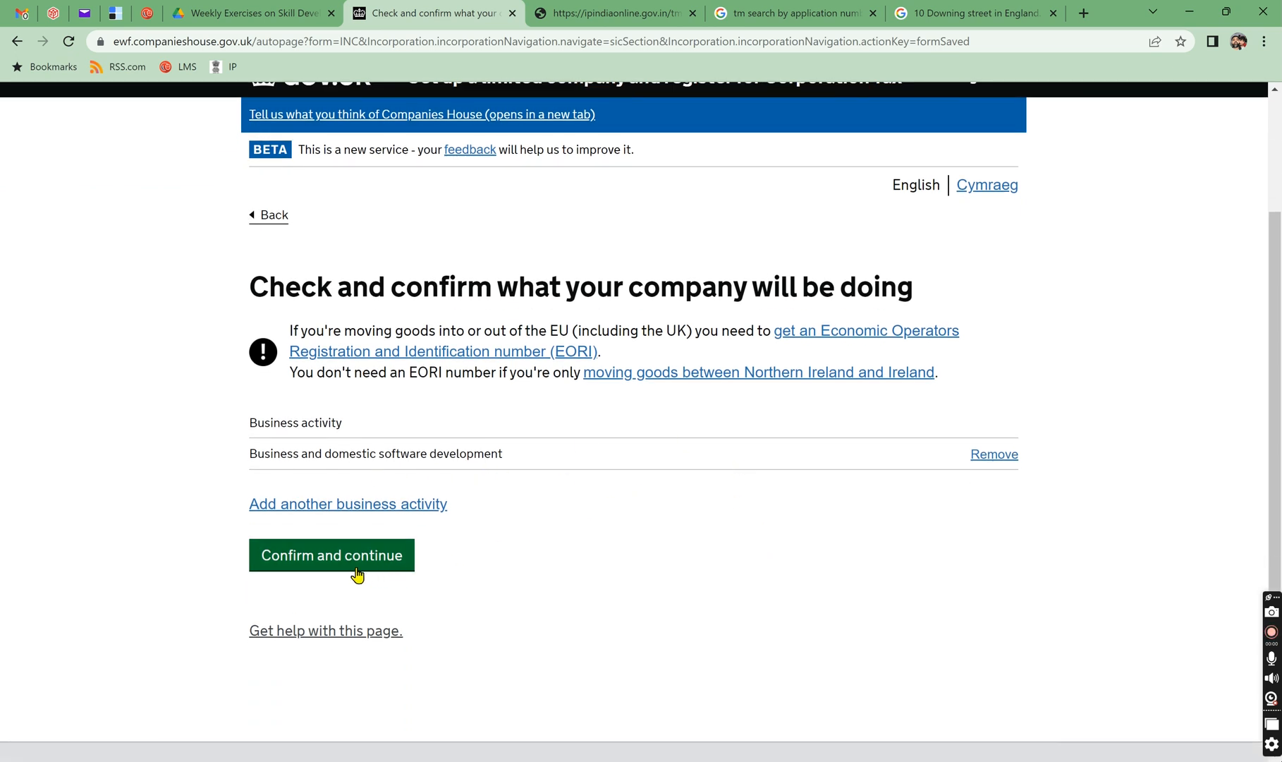
pyautogui.click(338, 558)
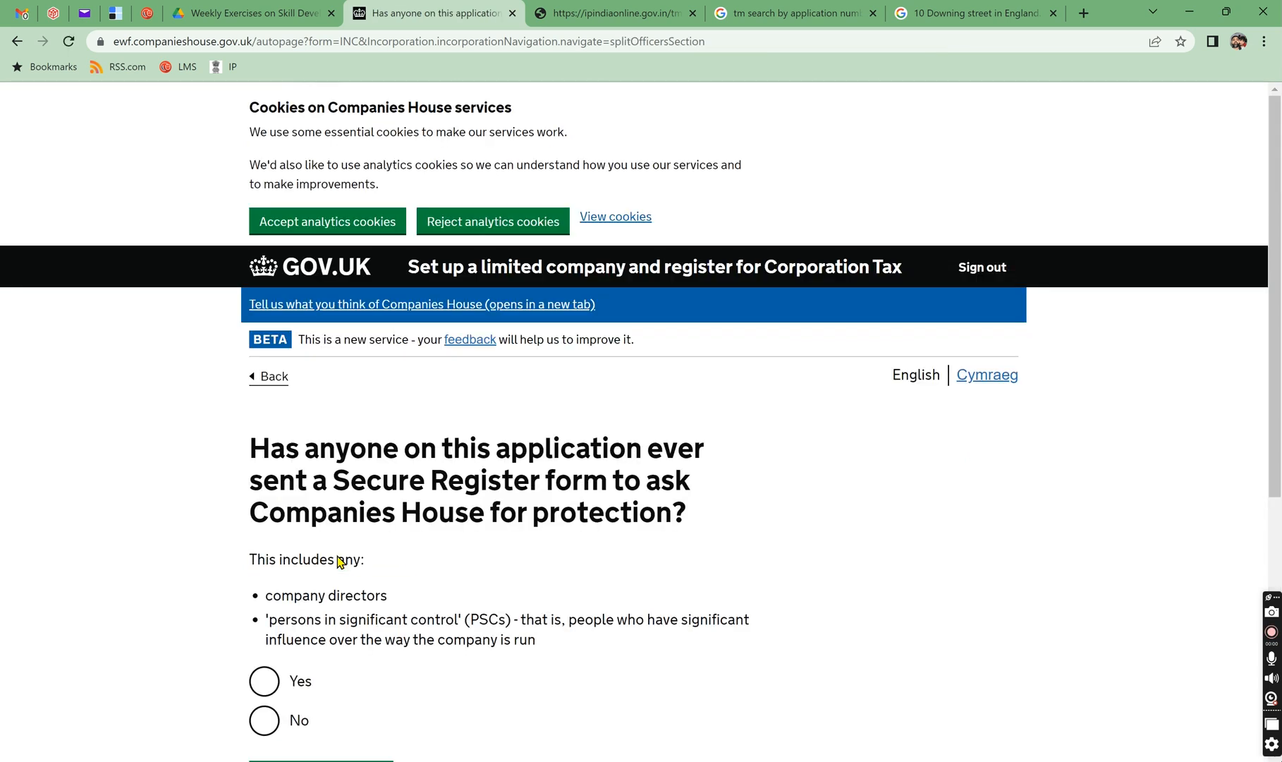
# Answer No to the Secure Register question and save
pyautogui.scroll(-2, 573, 572)
pyautogui.scroll(-1, 577, 572)
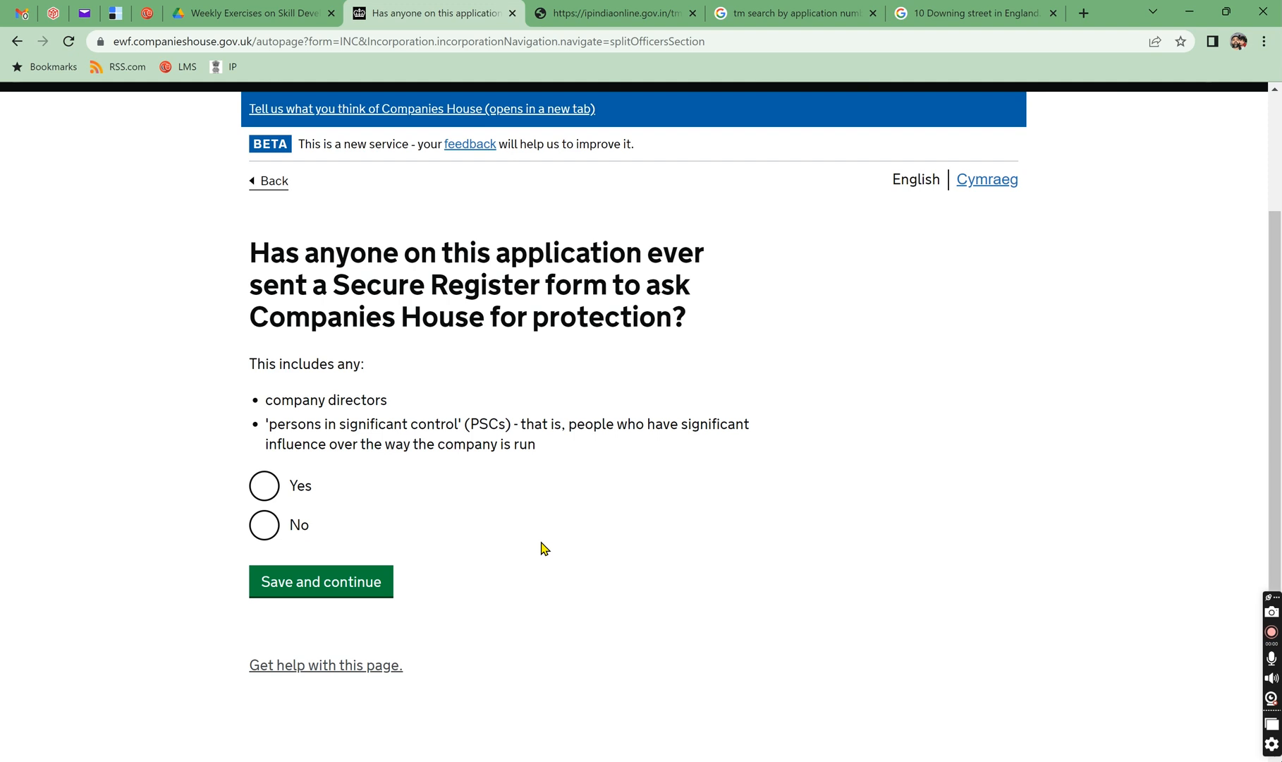
pyautogui.click(264, 525)
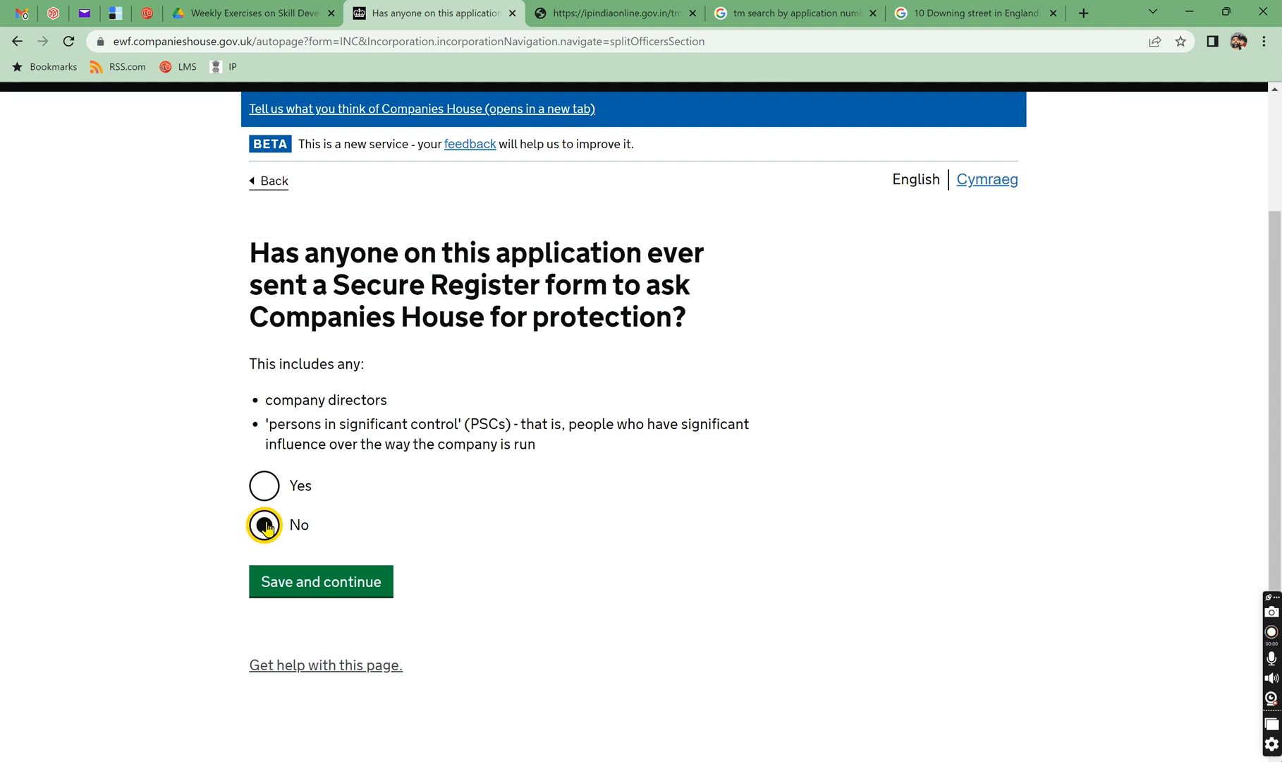
pyautogui.click(319, 583)
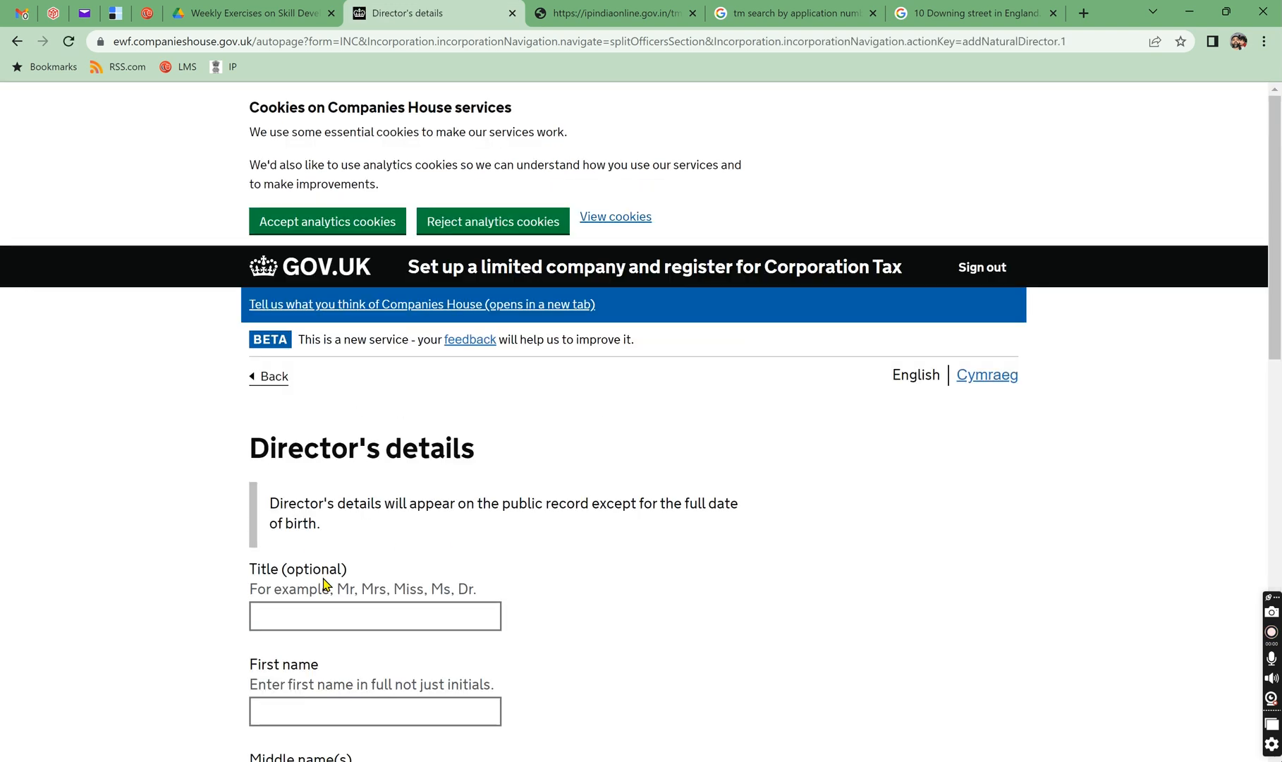
# Accept analytics cookies and dismiss the cookie confirmation message
pyautogui.scroll(-3, 602, 589)
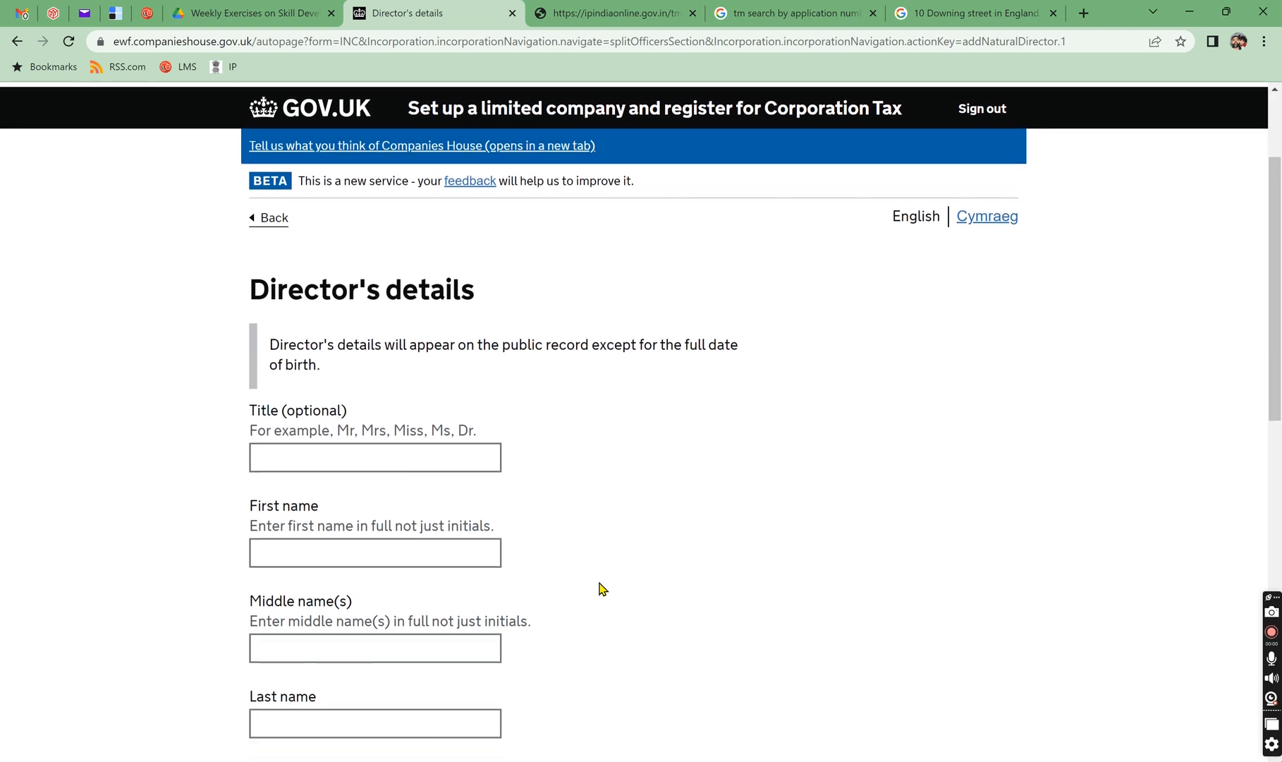
pyautogui.scroll(3, 602, 588)
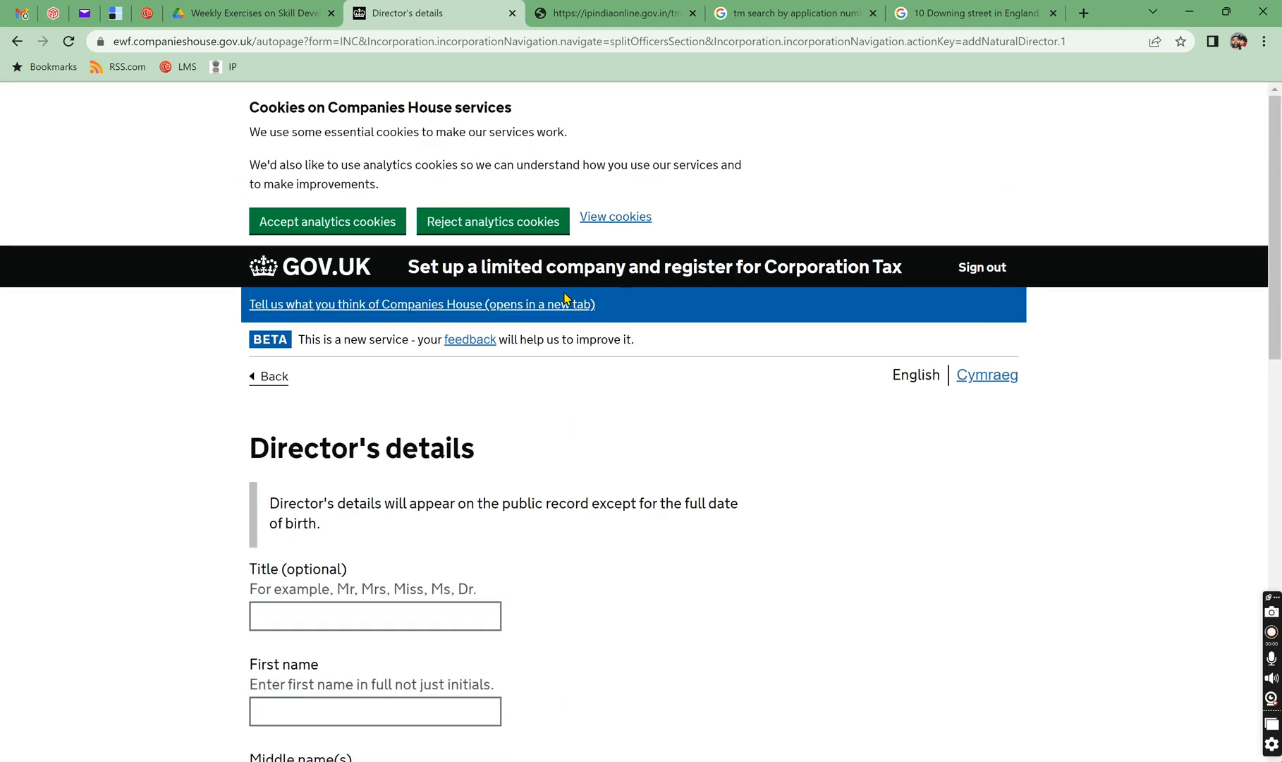
pyautogui.click(346, 224)
pyautogui.scroll(-1, 756, 498)
pyautogui.scroll(1, 756, 498)
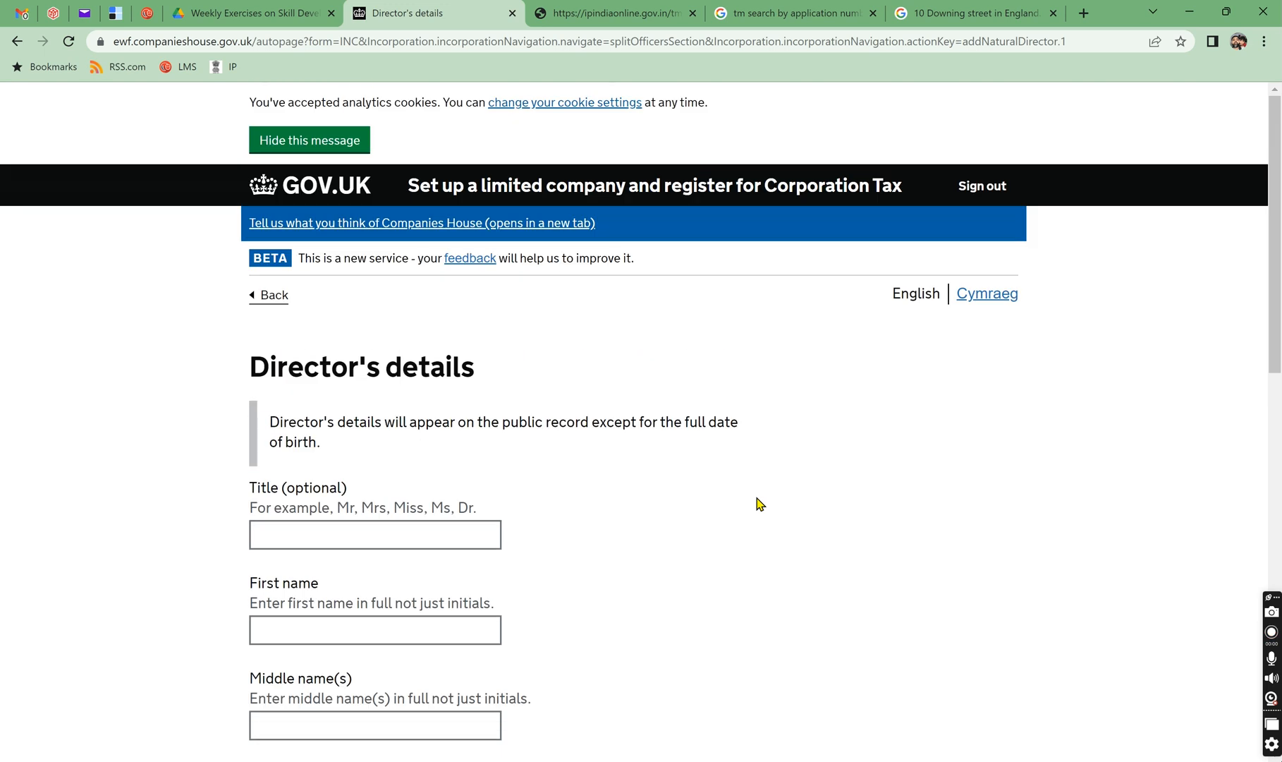
pyautogui.click(339, 150)
# Enter the director's title, first name and last name
pyautogui.scroll(-1, 820, 428)
pyautogui.scroll(1, 821, 427)
pyautogui.scroll(-1, 821, 427)
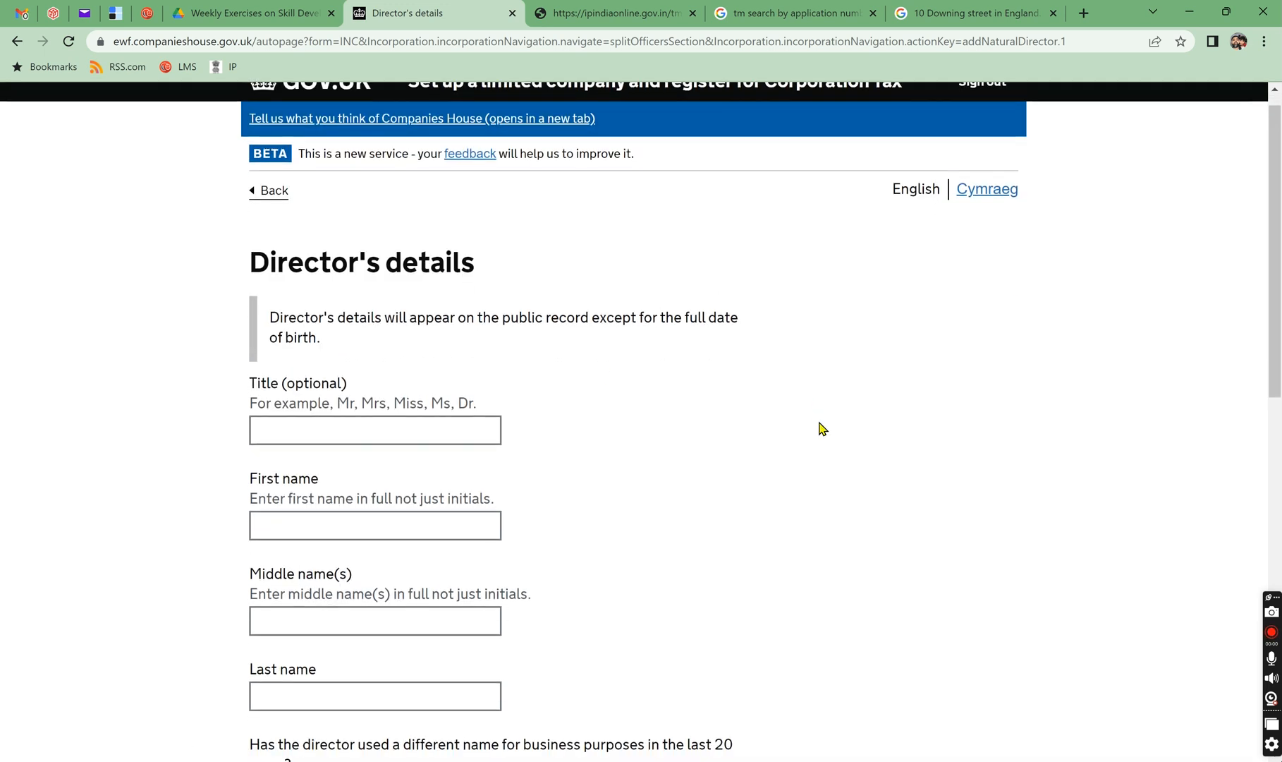
pyautogui.click(327, 428)
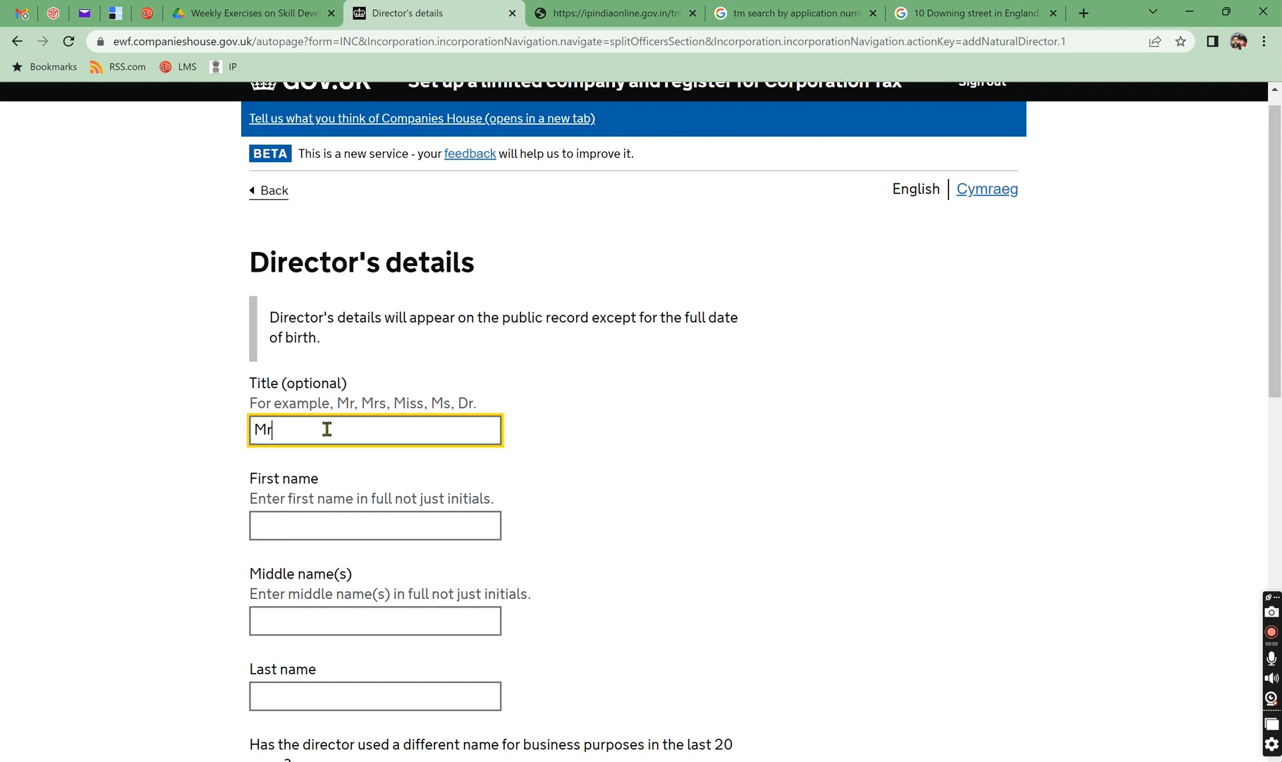
pyautogui.press('Tab')
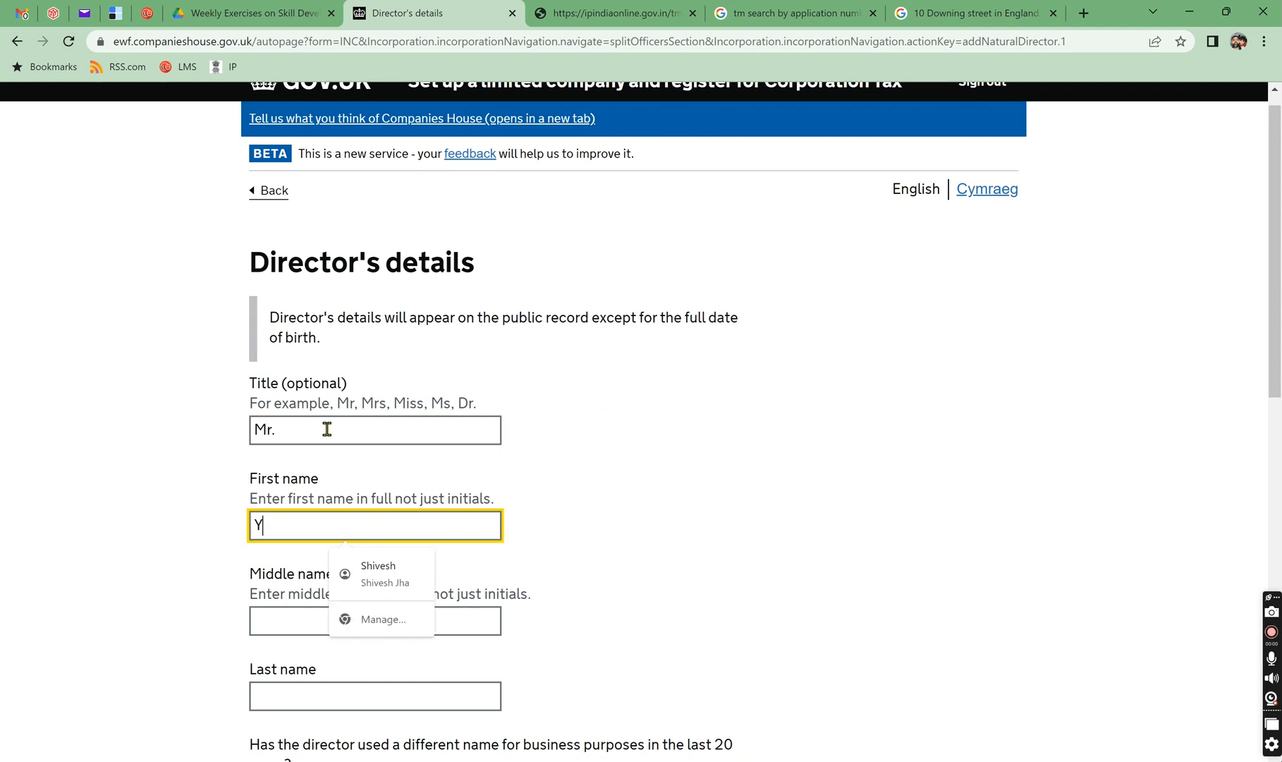
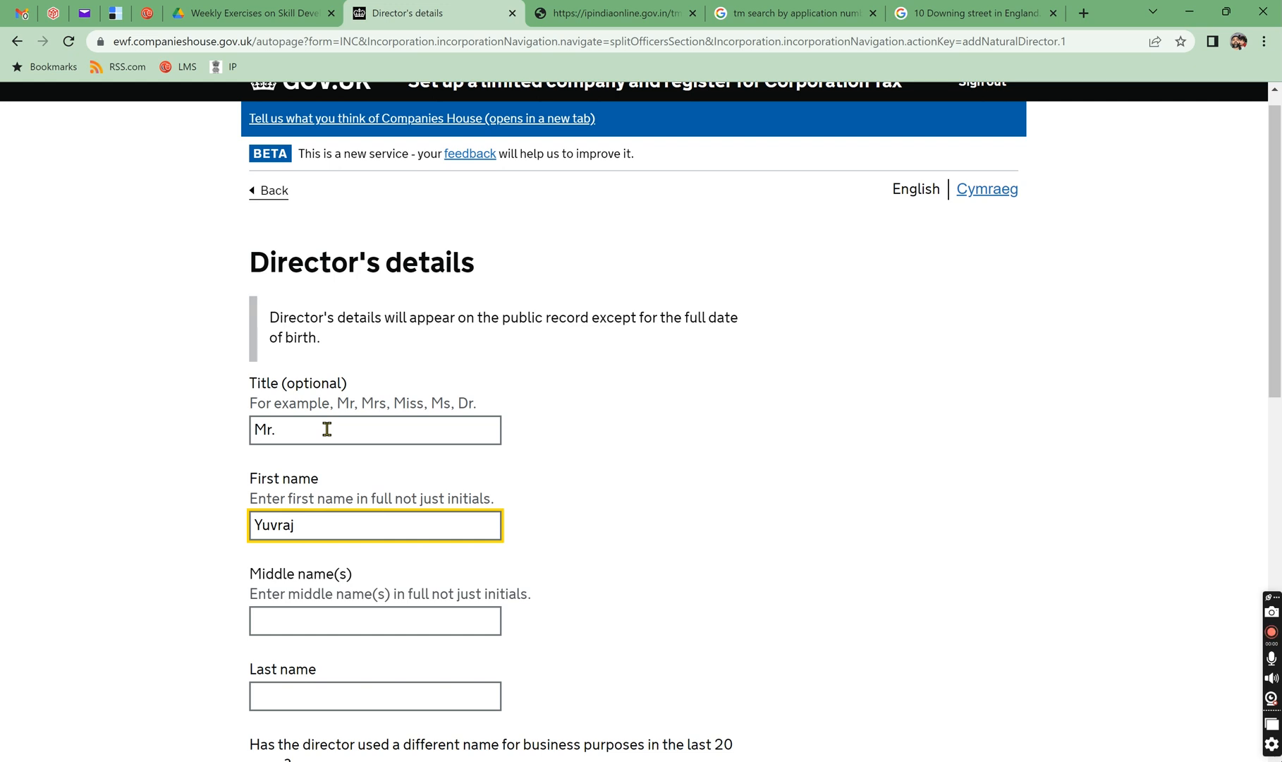
pyautogui.press('Tab')
pyautogui.press('Tab')
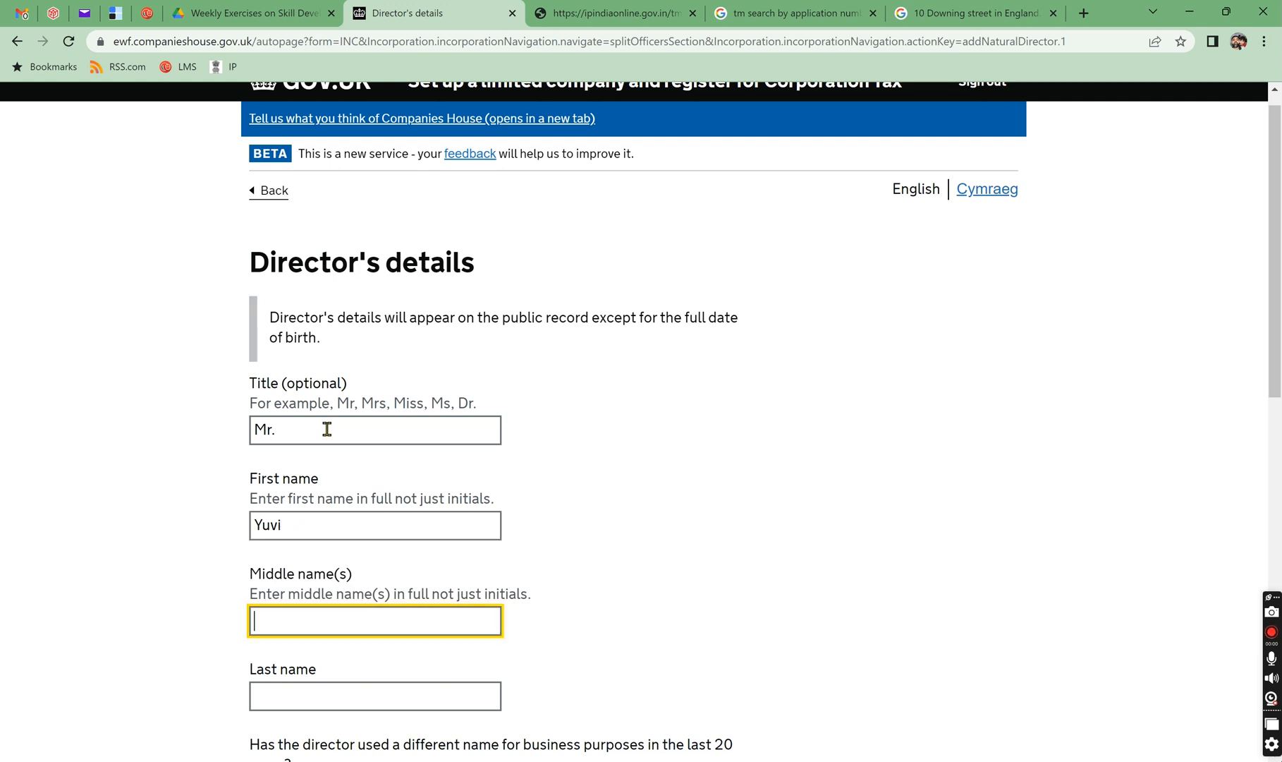
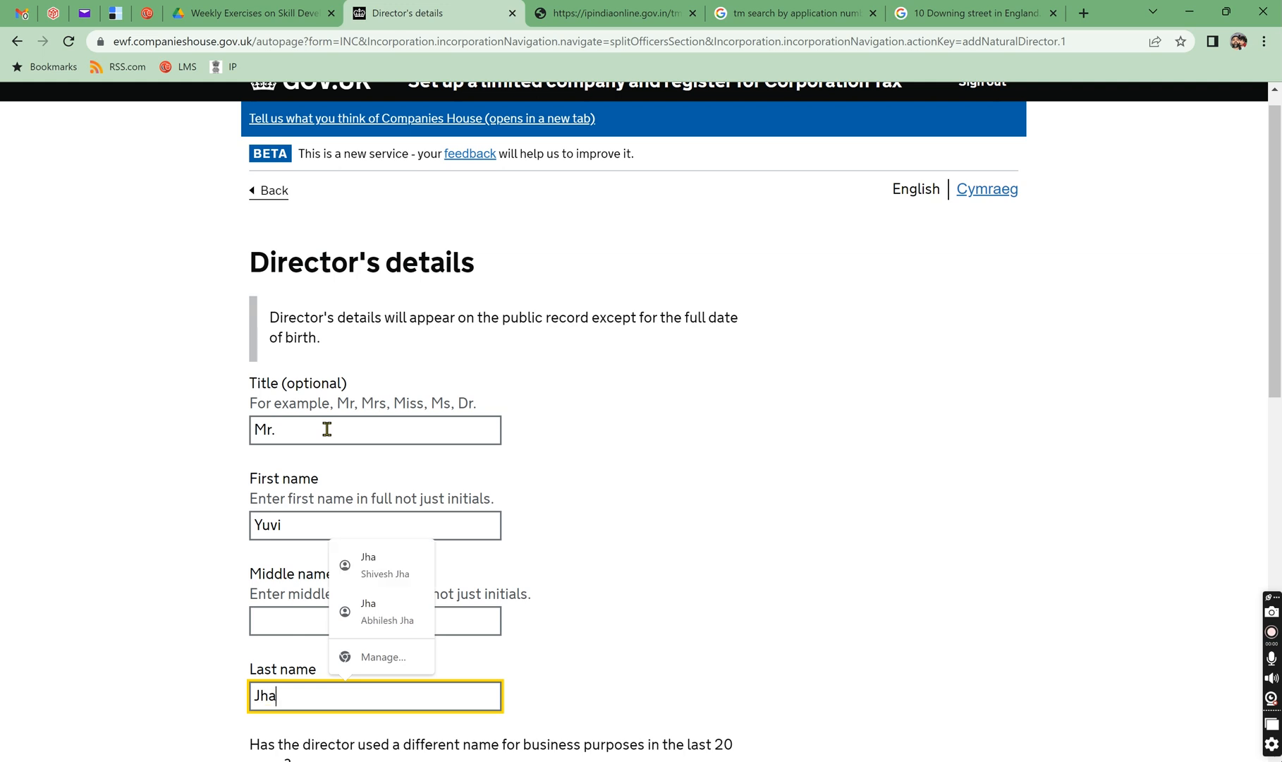
pyautogui.press('Tab')
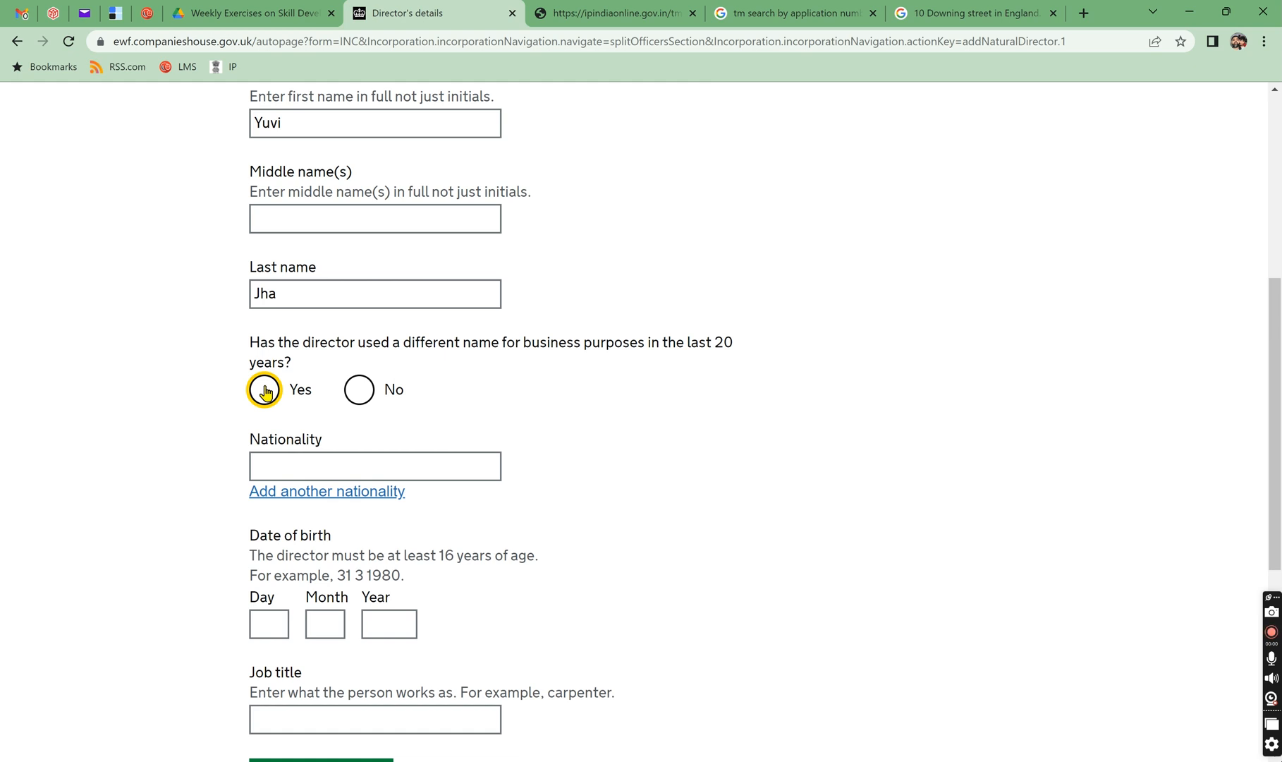
# Answer No to other business names and set nationality to Indian
pyautogui.click(358, 390)
pyautogui.click(336, 464)
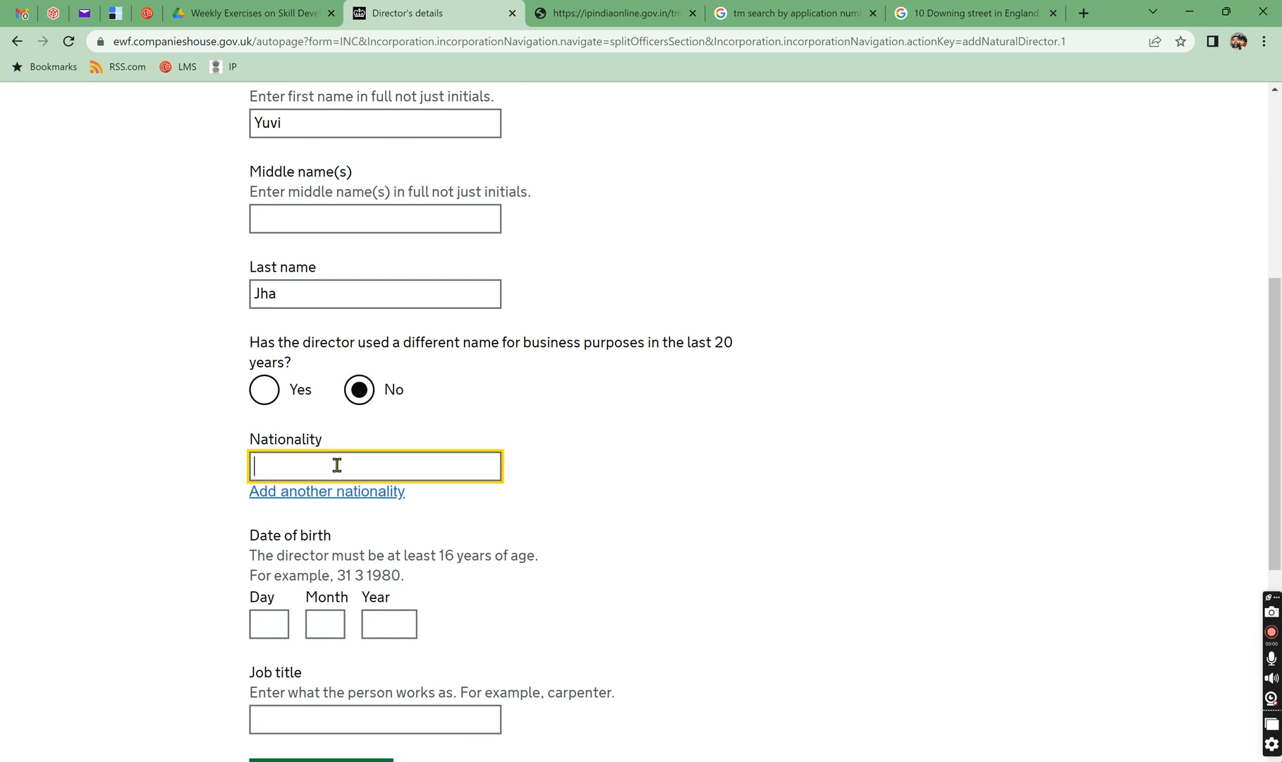
pyautogui.write('O')
pyautogui.press('BackSpace')
pyautogui.write('I')
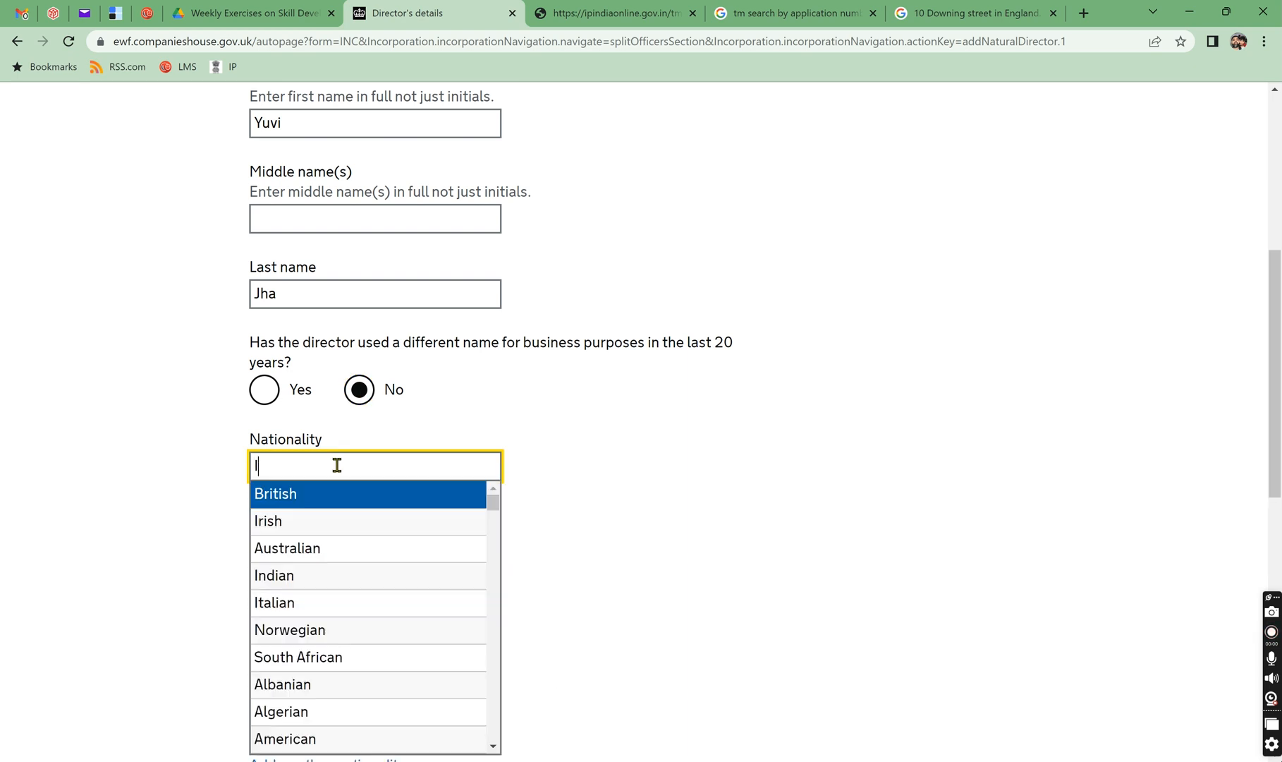
pyautogui.write('ndian')
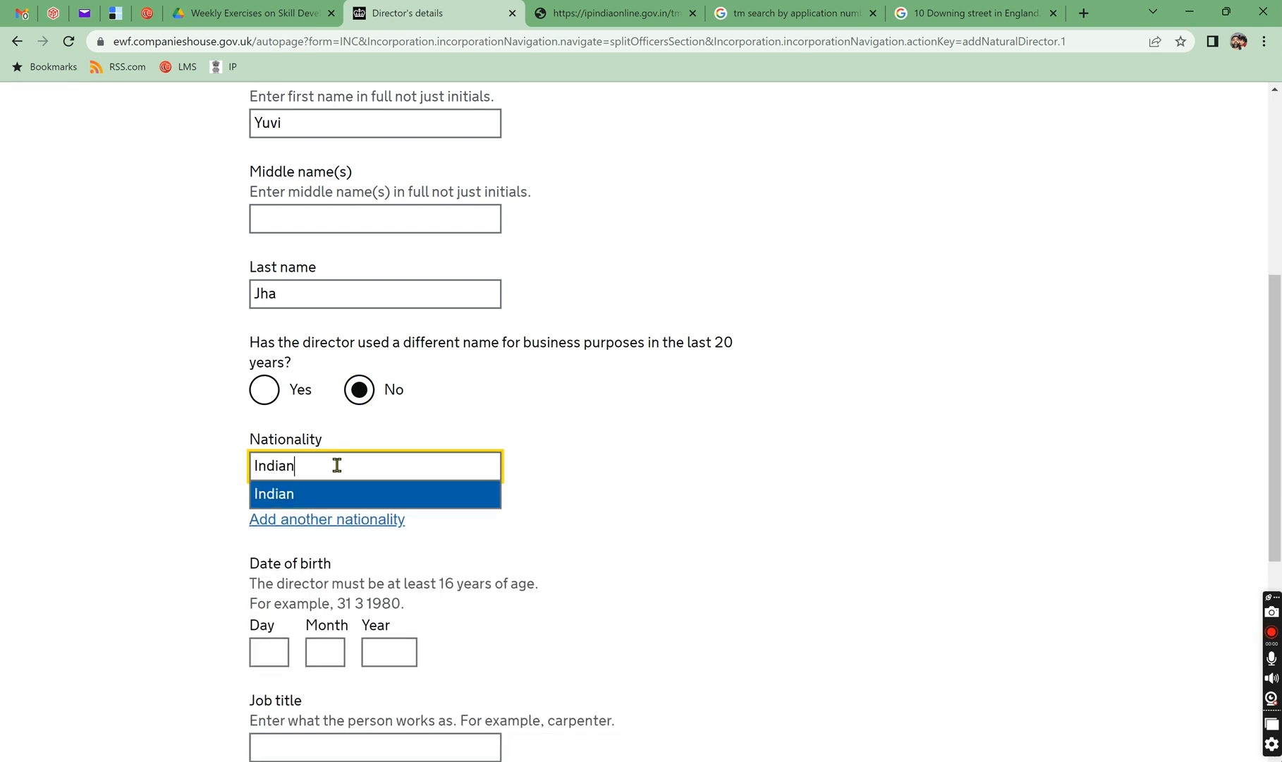
pyautogui.click(294, 493)
pyautogui.click(258, 622)
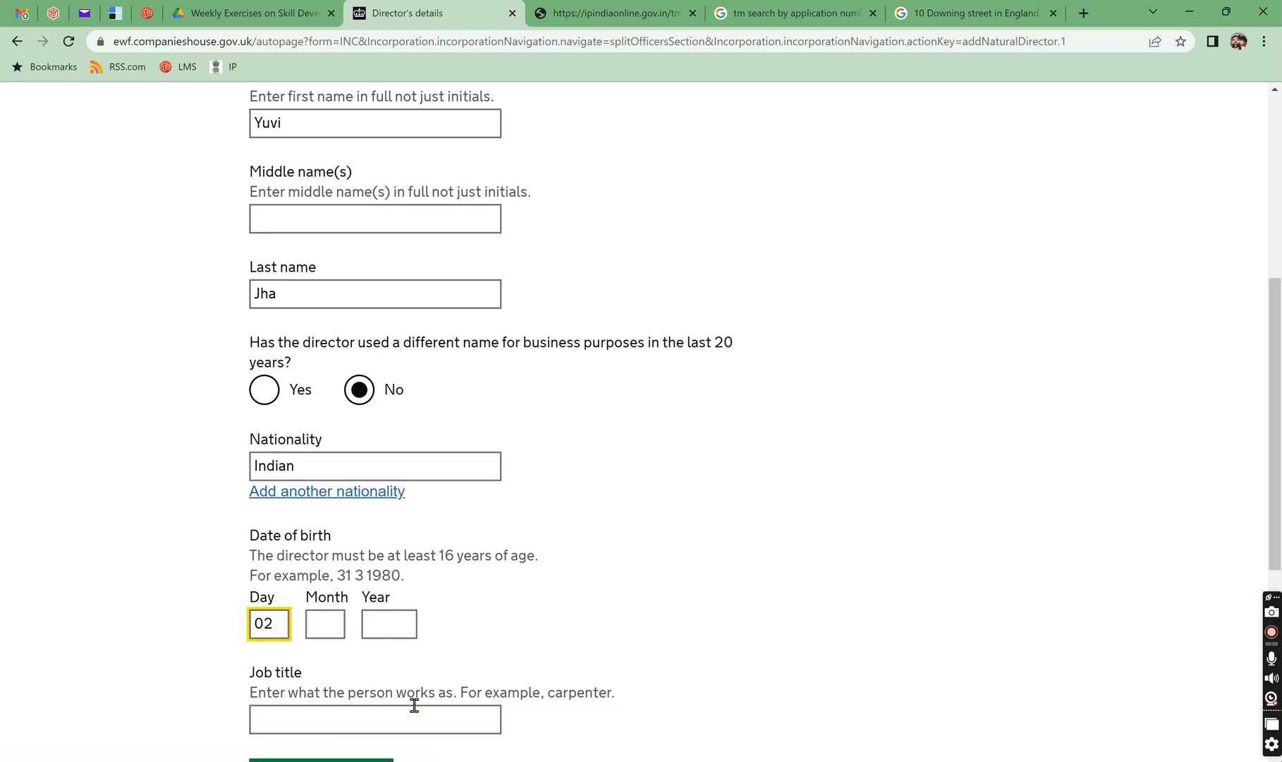
pyautogui.press('Tab')
pyautogui.press('Tab')
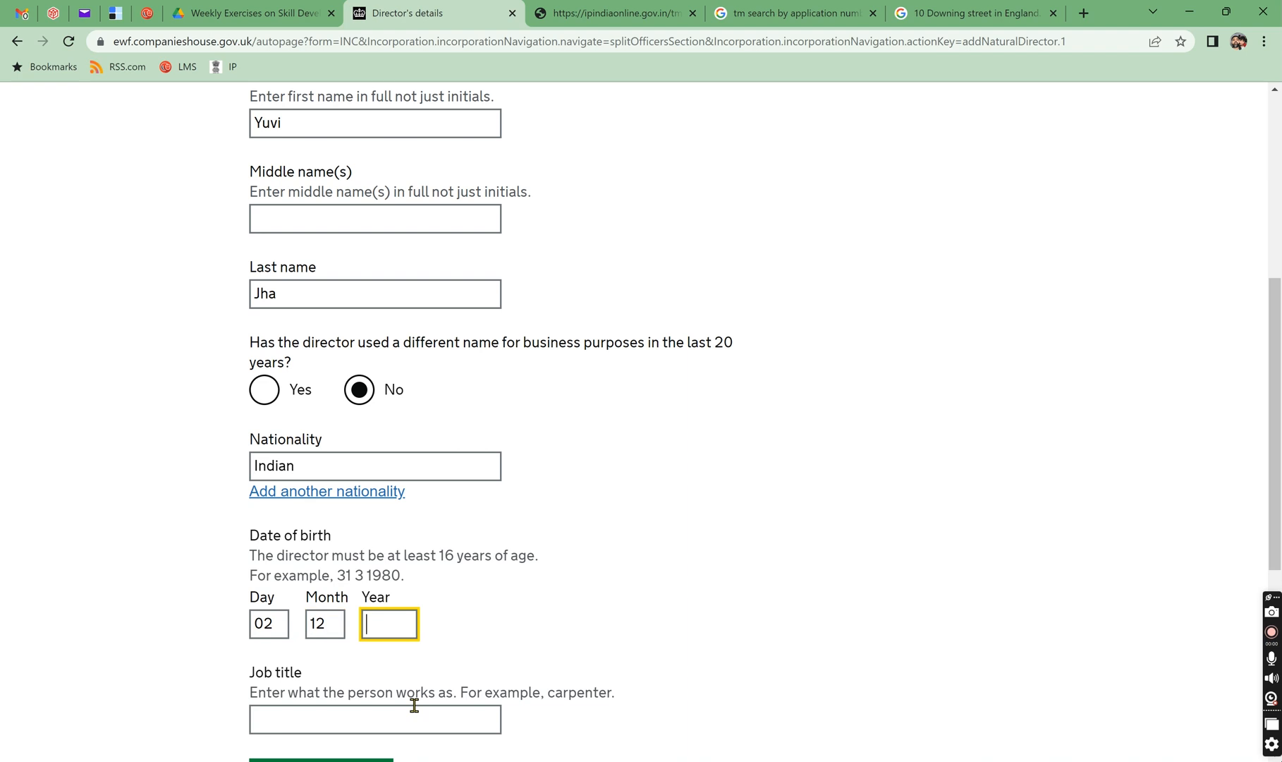
pyautogui.write('1990')
pyautogui.scroll(-2, 414, 705)
pyautogui.click(371, 553)
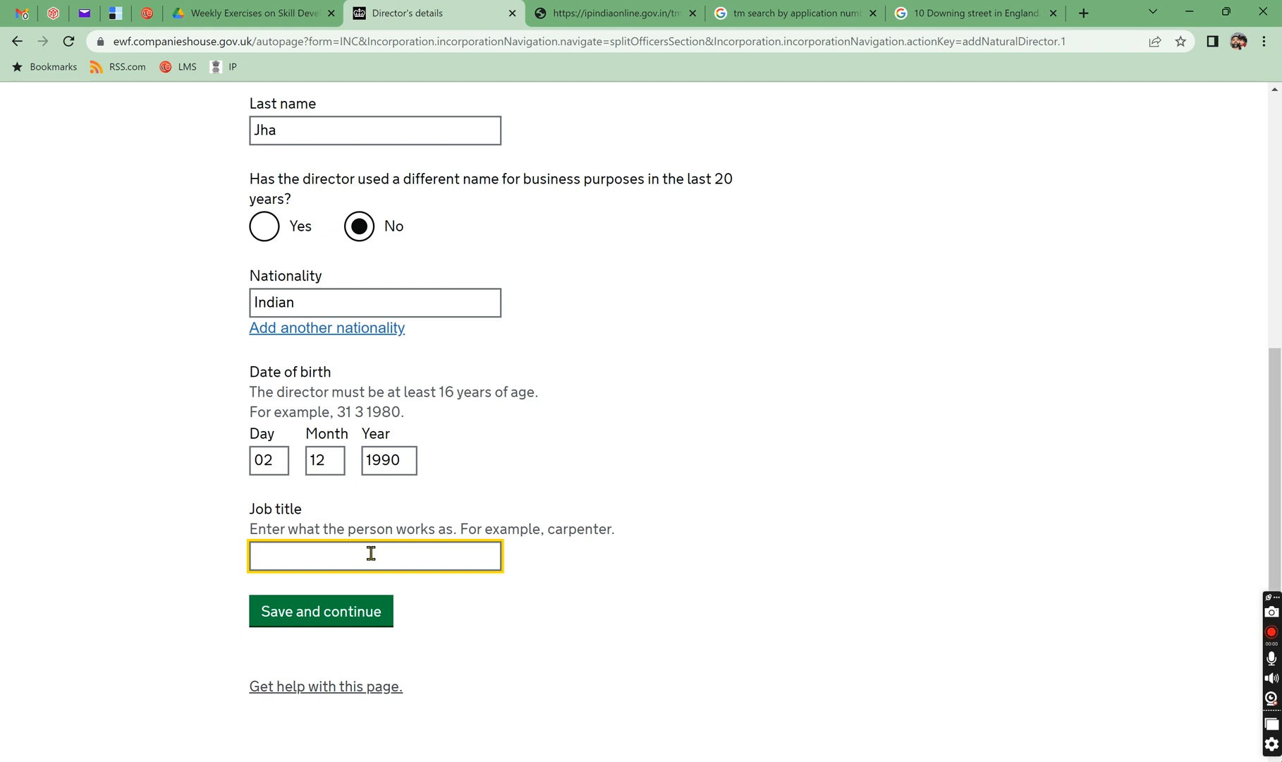
pyautogui.write('Owne')
pyautogui.press('BackSpace')
pyautogui.press('BackSpace')
pyautogui.press('BackSpace')
pyautogui.press('BackSpace')
pyautogui.write('Bus')
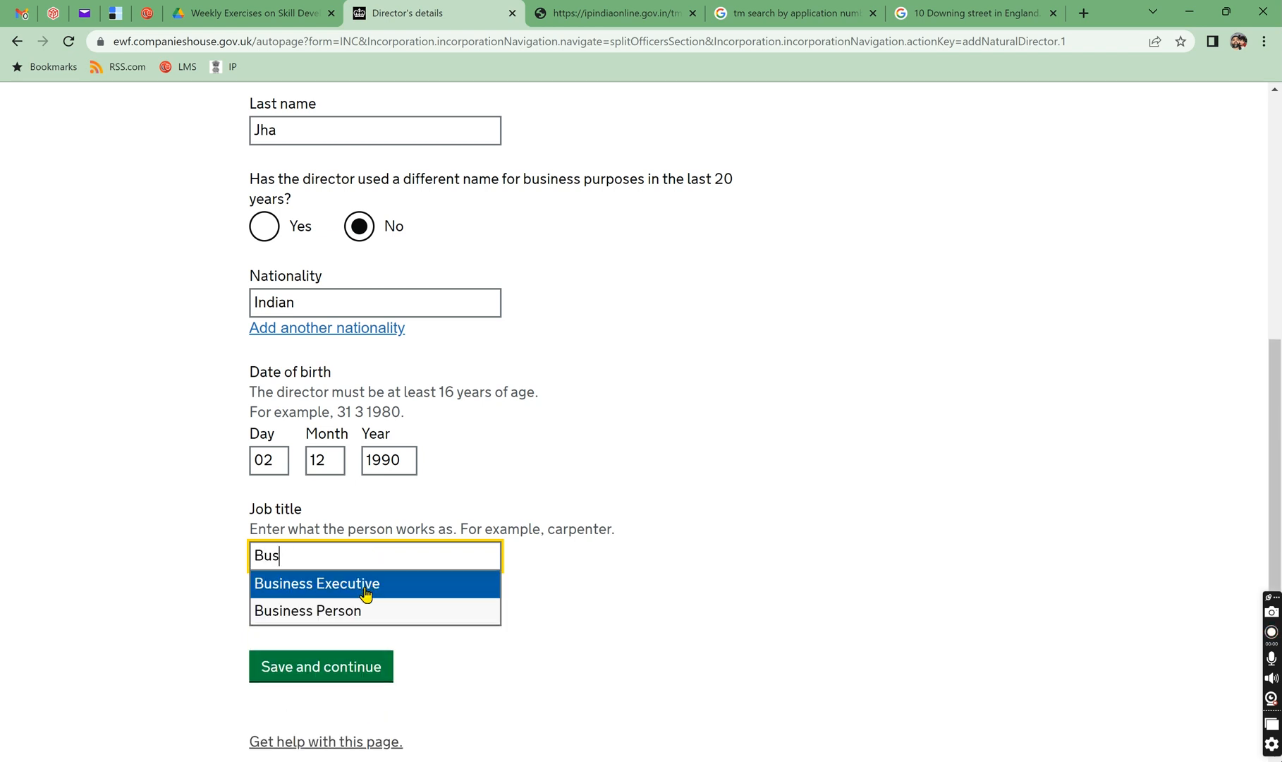
pyautogui.click(365, 590)
pyautogui.click(334, 616)
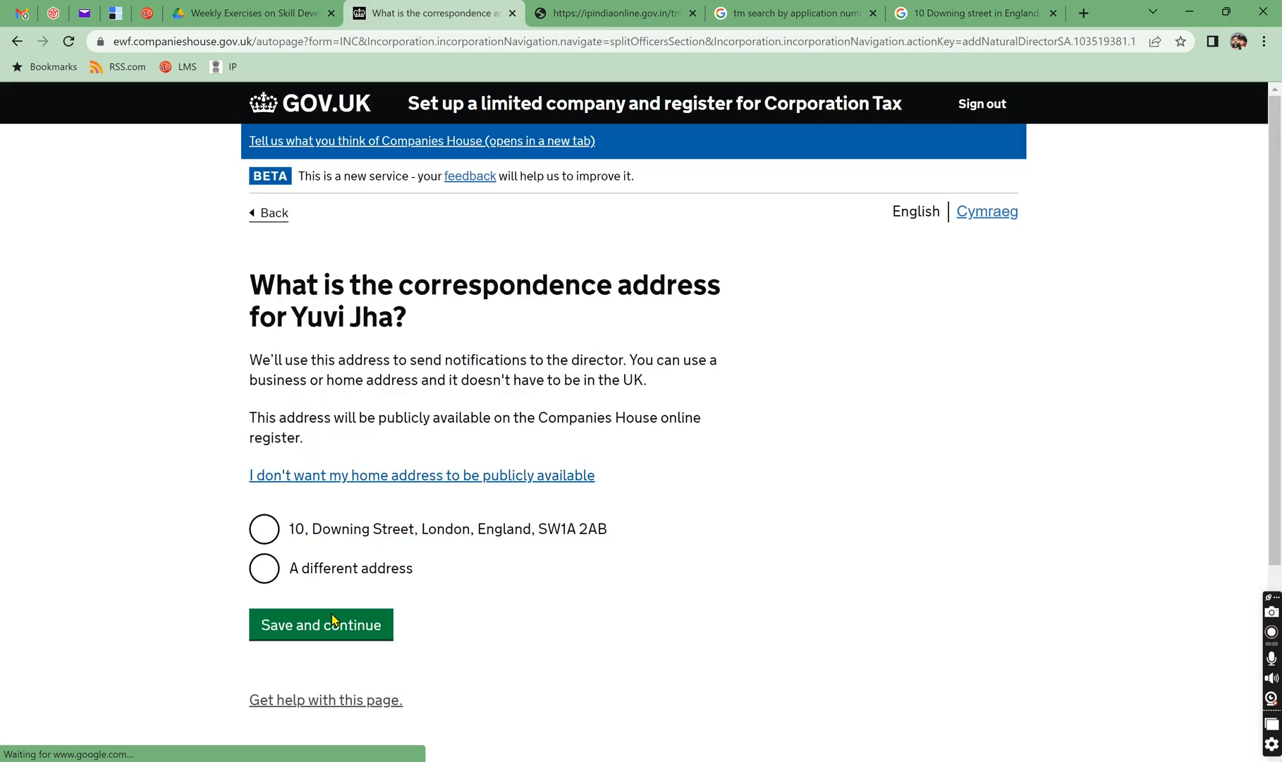
# Use the registered office for correspondence and home addresses, and opt into email filing reminders
pyautogui.scroll(-1, 513, 585)
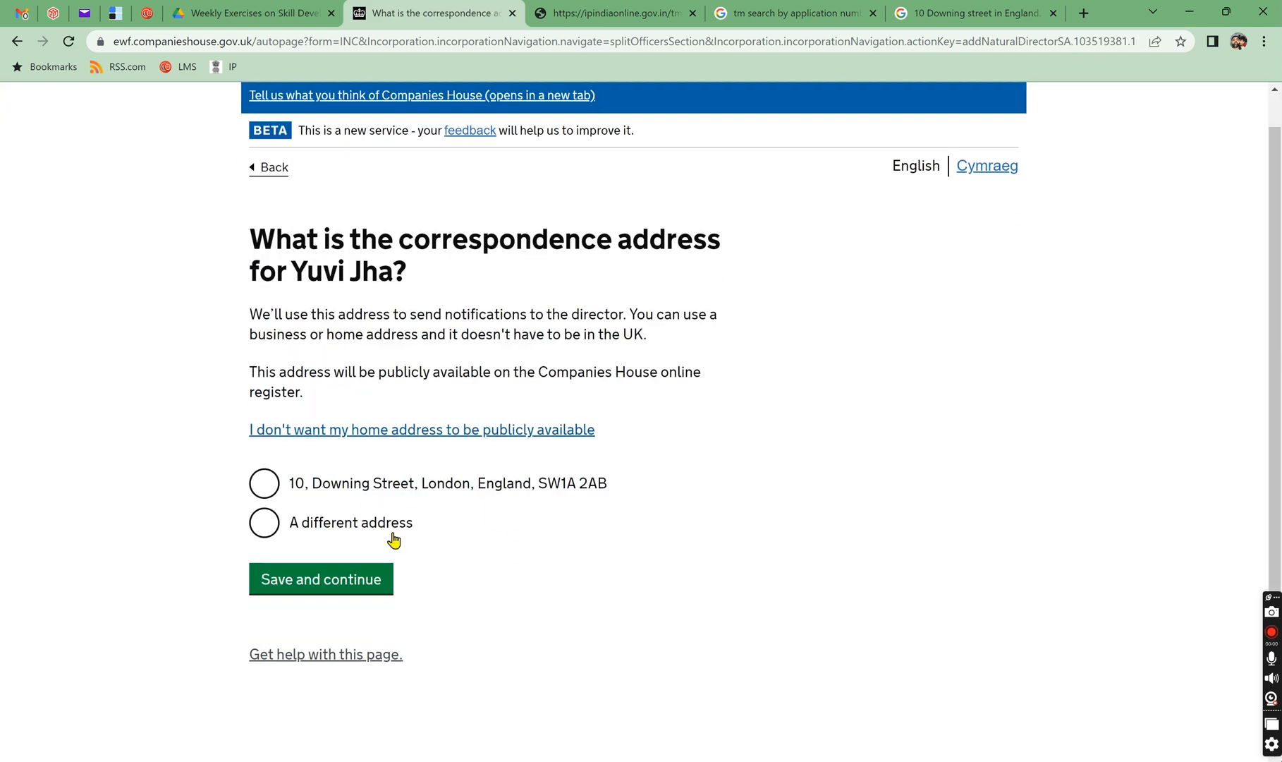
pyautogui.click(263, 486)
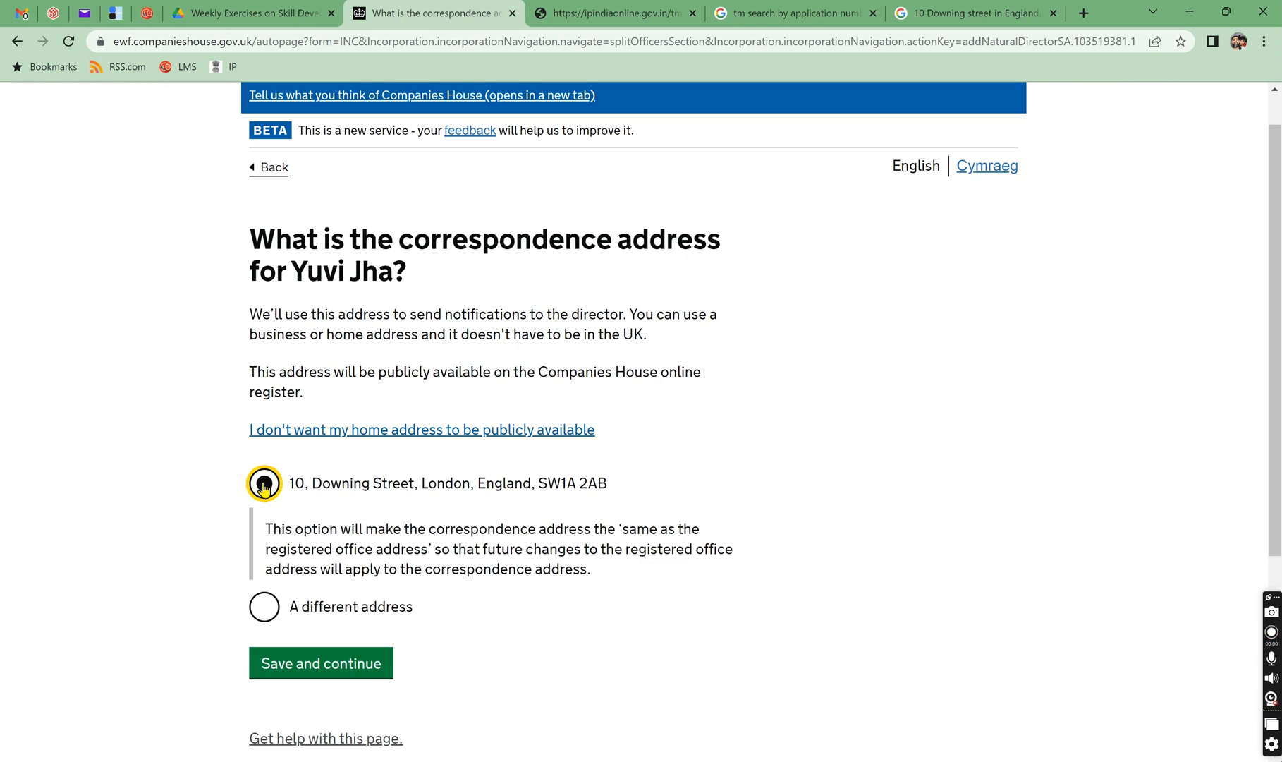
pyautogui.scroll(-1, 422, 603)
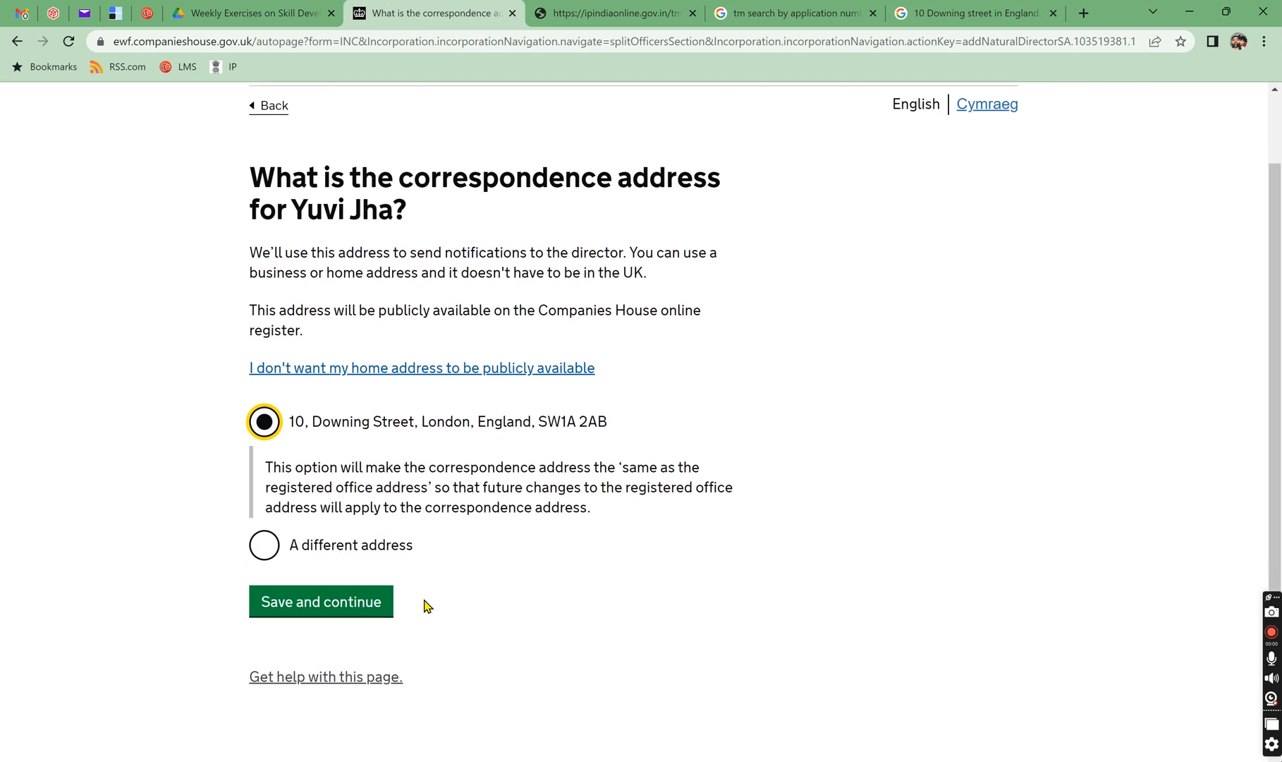
pyautogui.click(316, 605)
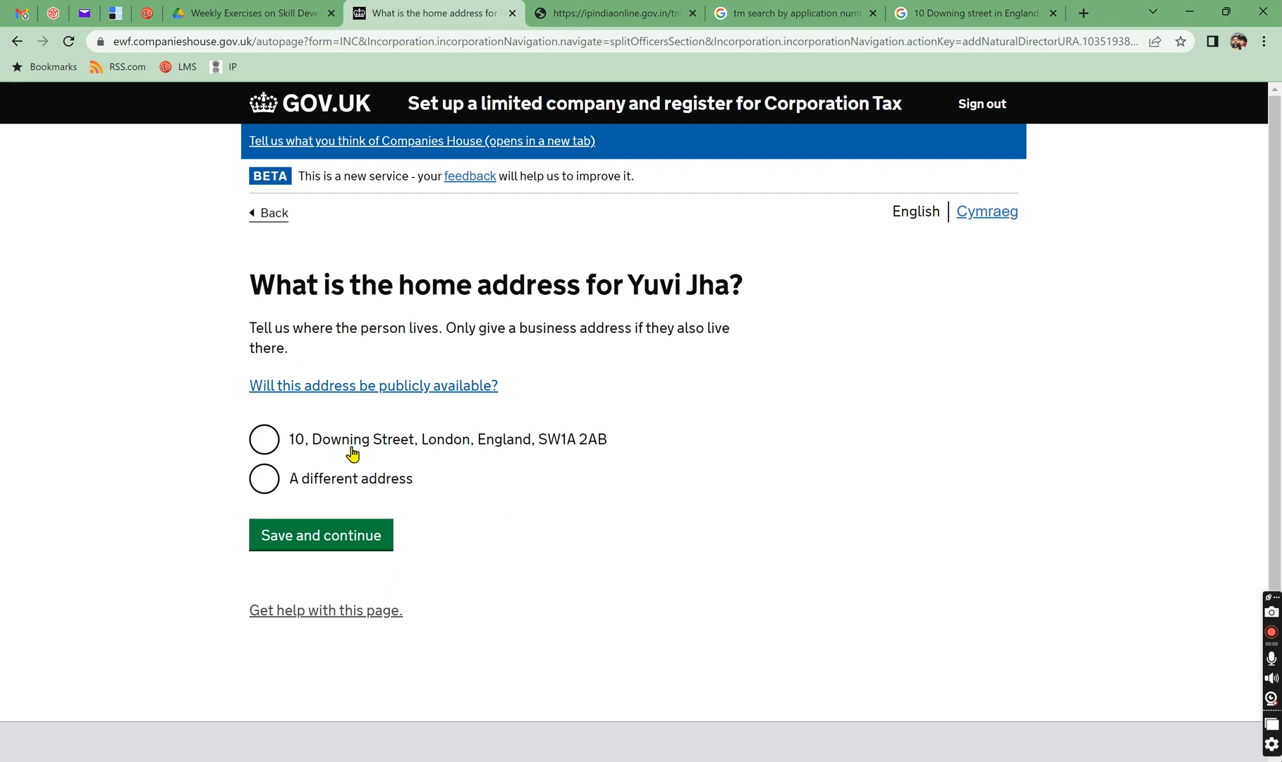
pyautogui.click(268, 443)
pyautogui.click(330, 534)
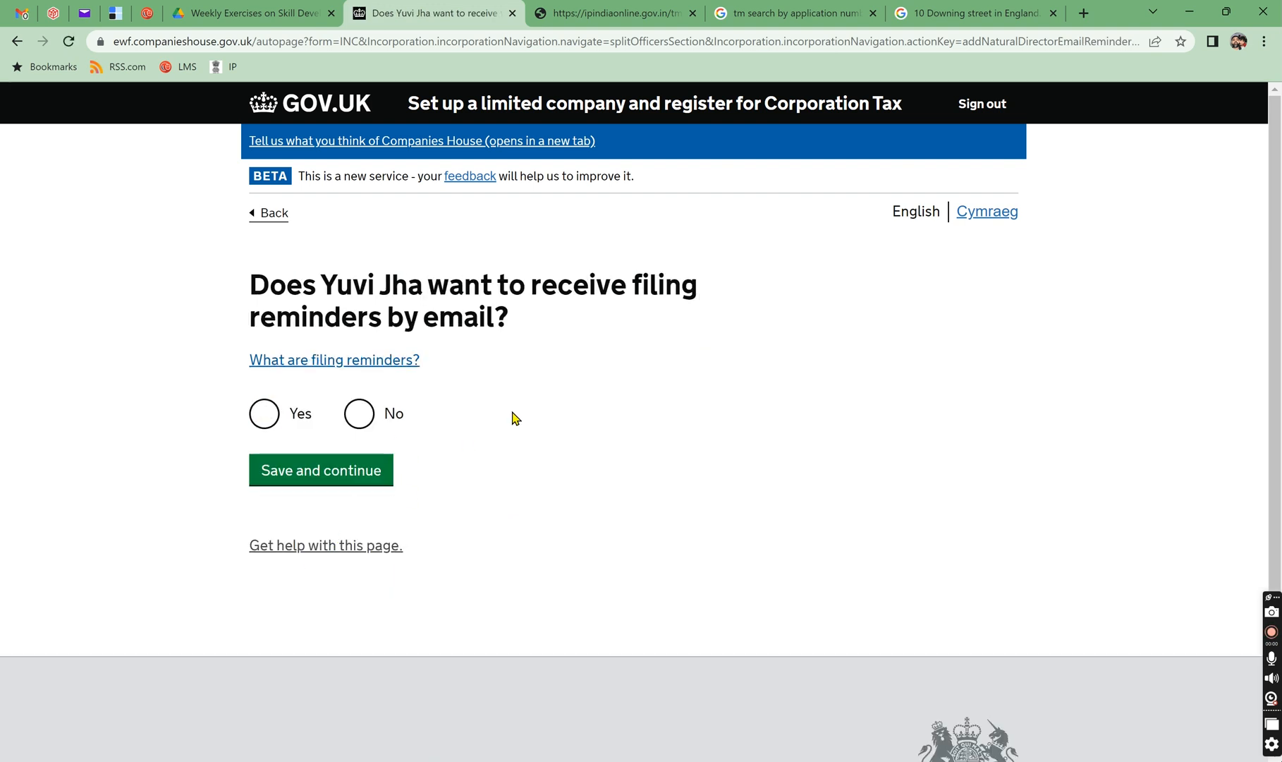
pyautogui.click(264, 412)
pyautogui.click(325, 474)
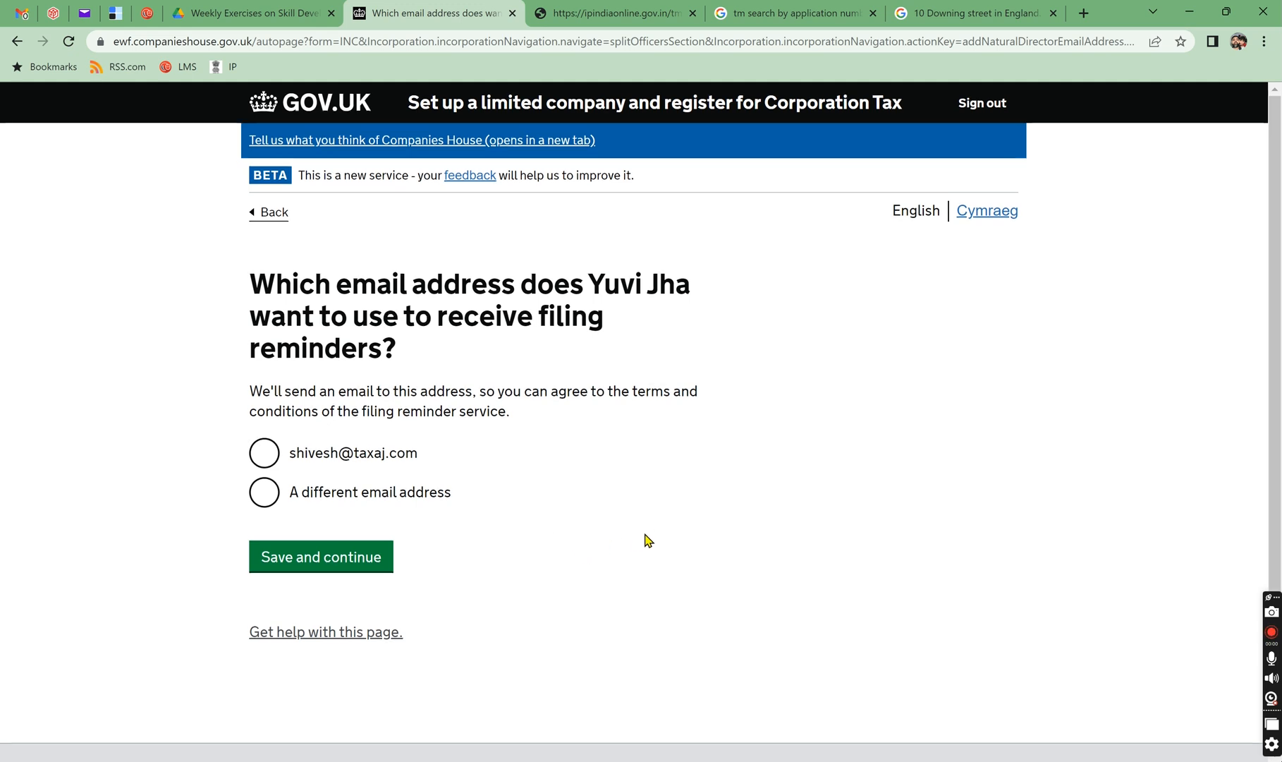
# Send filing reminders to the listed account email and choose to add another director
pyautogui.scroll(-1, 645, 539)
pyautogui.click(263, 416)
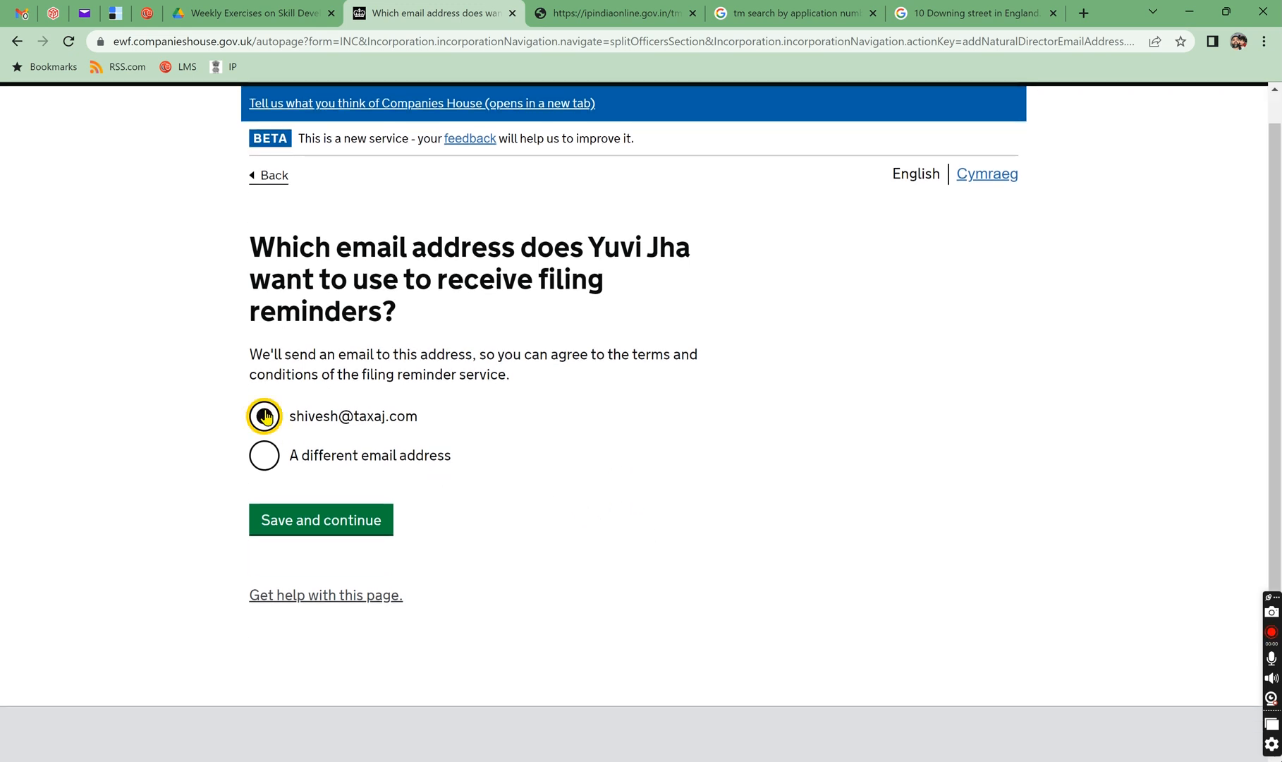
pyautogui.click(333, 522)
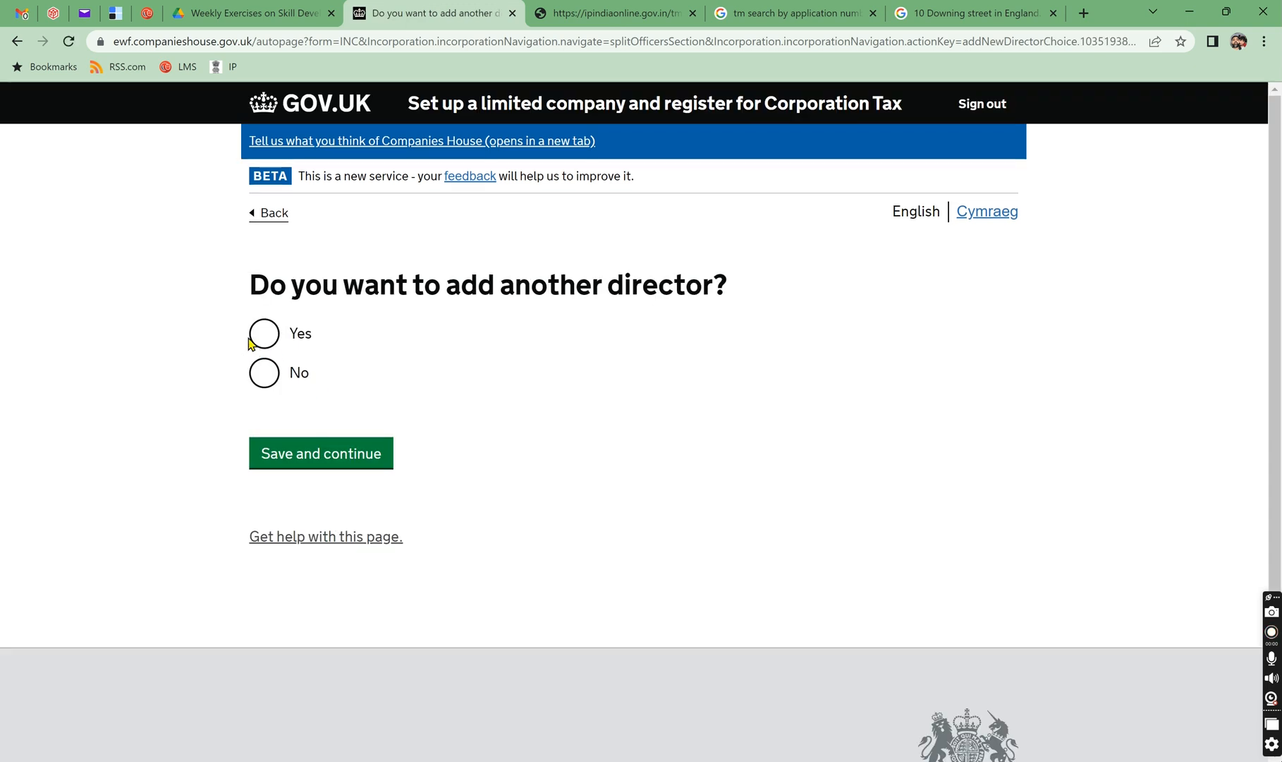
pyautogui.click(274, 338)
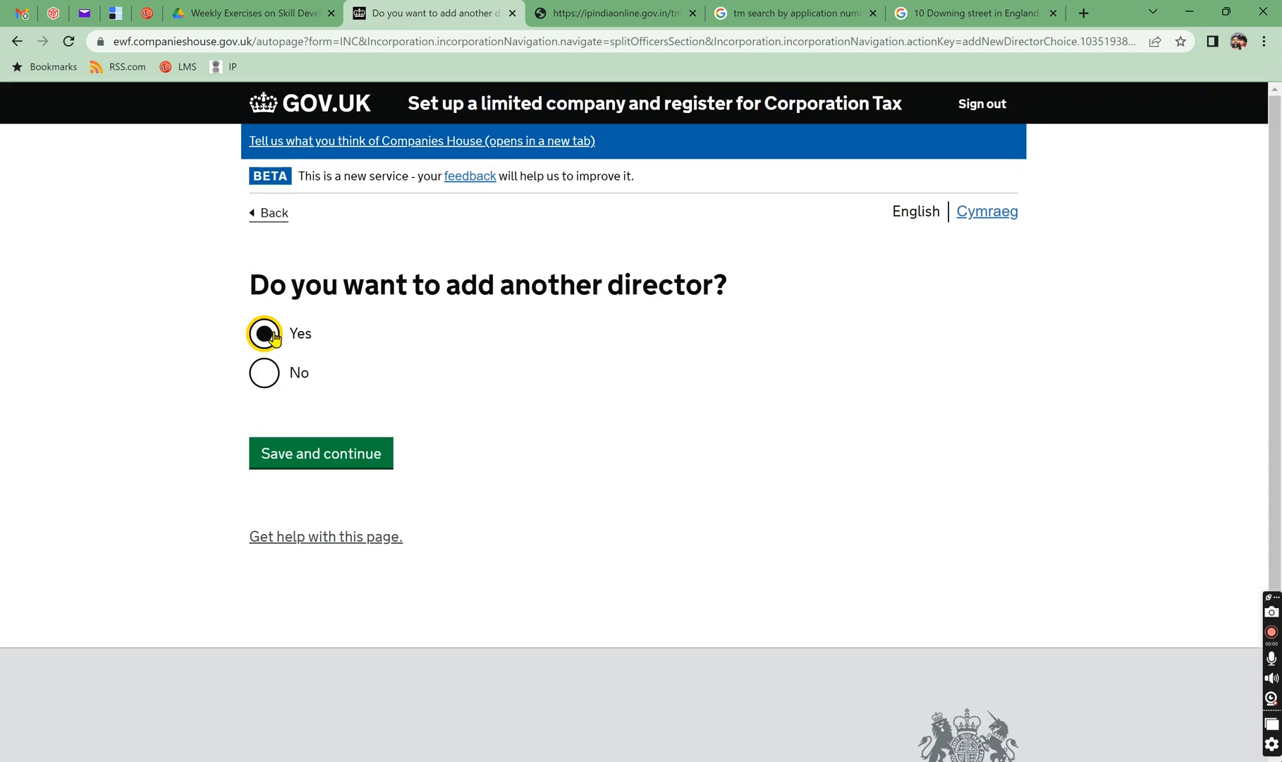
pyautogui.click(338, 455)
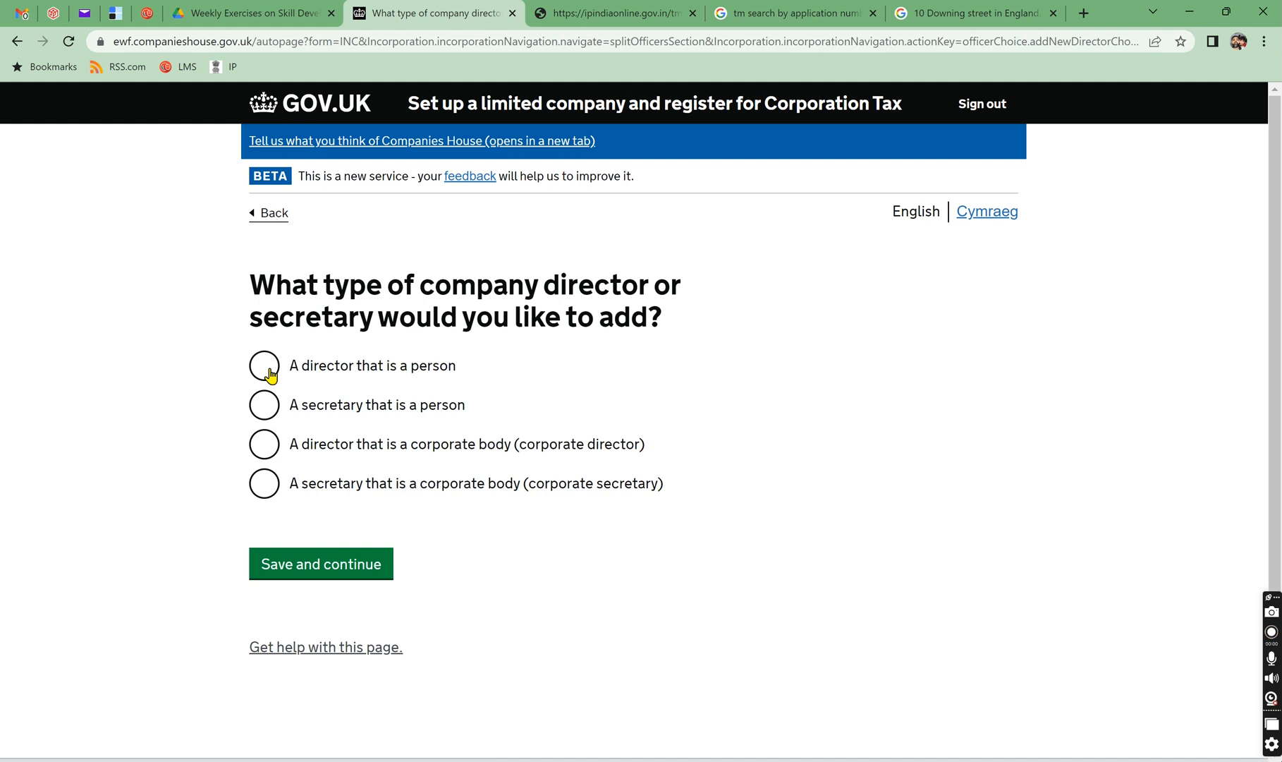
# Add a person as director and enter their title, first name and last name
pyautogui.click(268, 371)
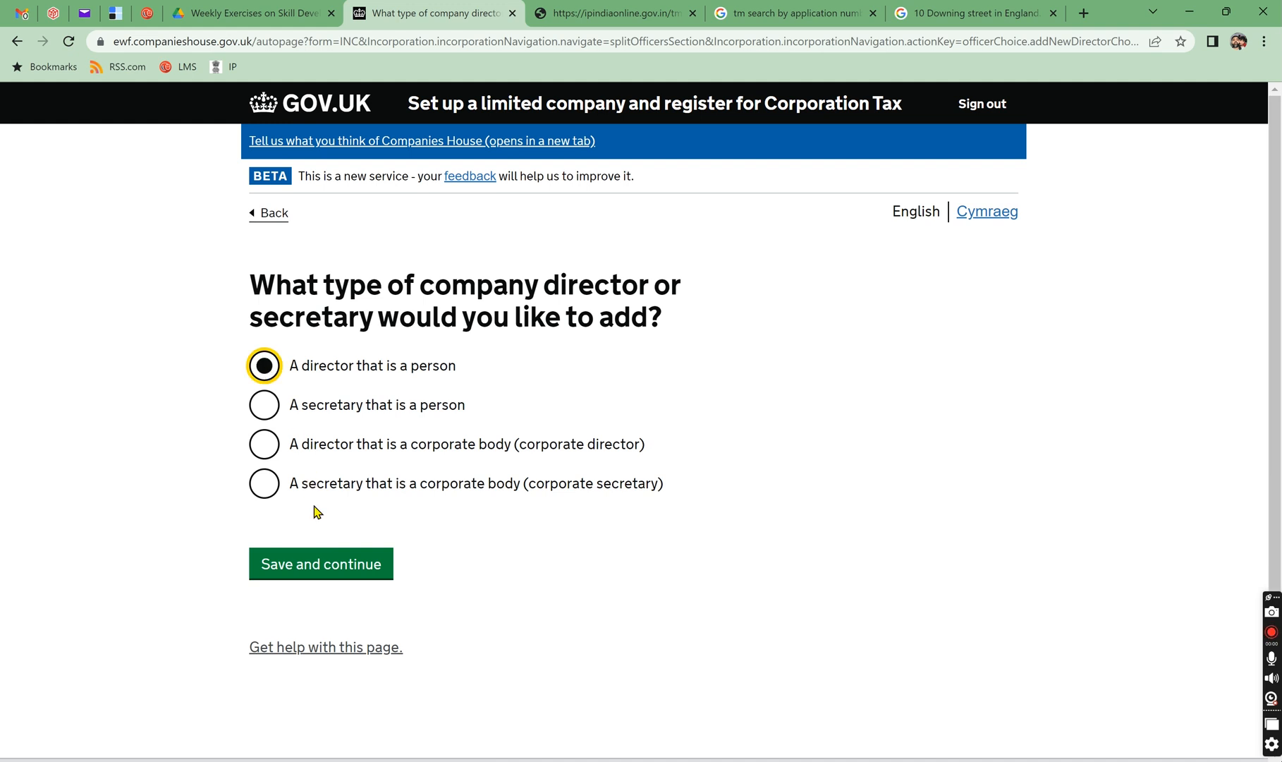
pyautogui.click(328, 573)
pyautogui.click(303, 451)
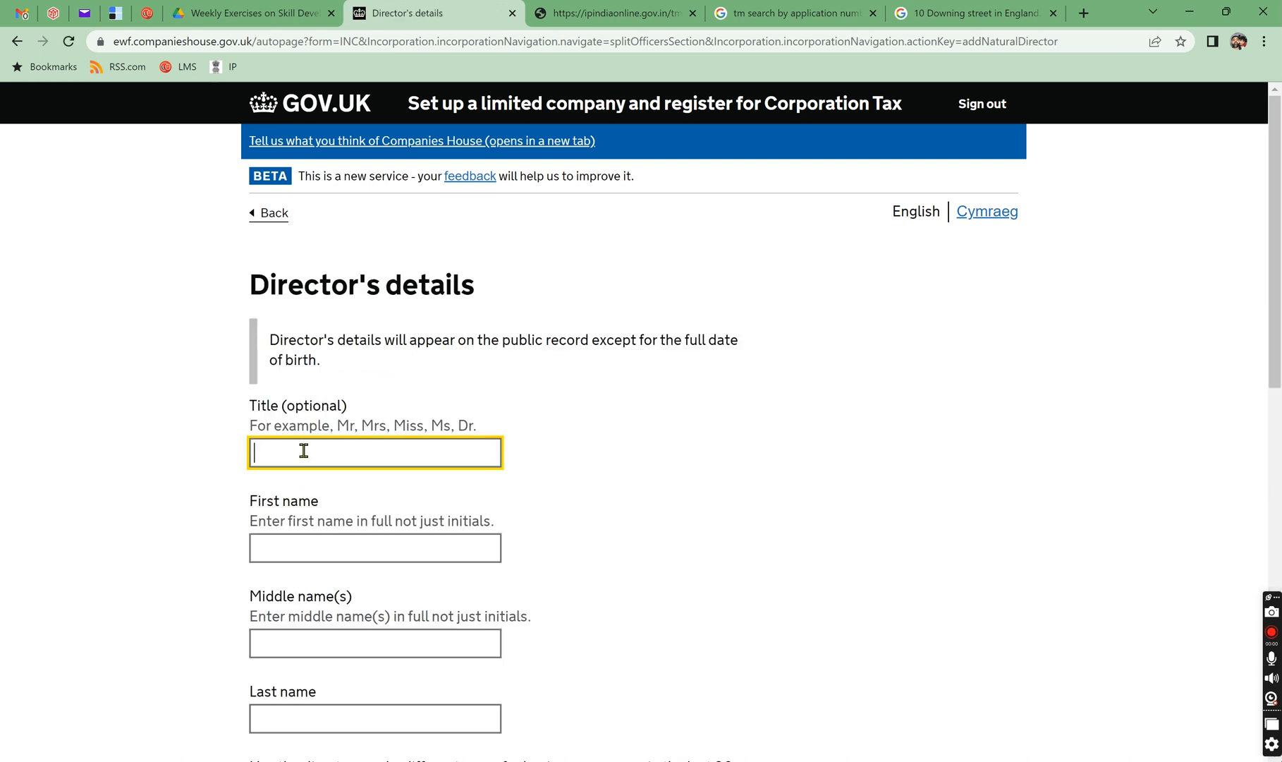
pyautogui.write('Miss')
pyautogui.press('Tab')
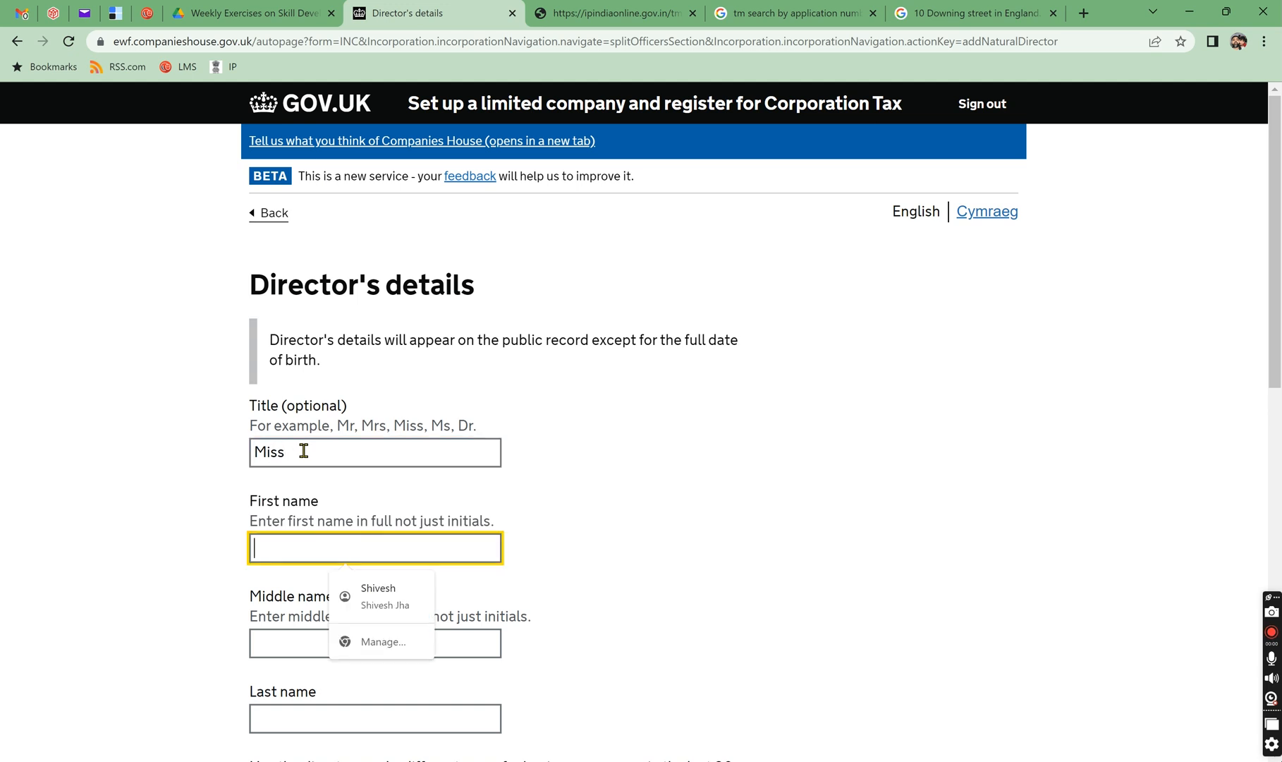
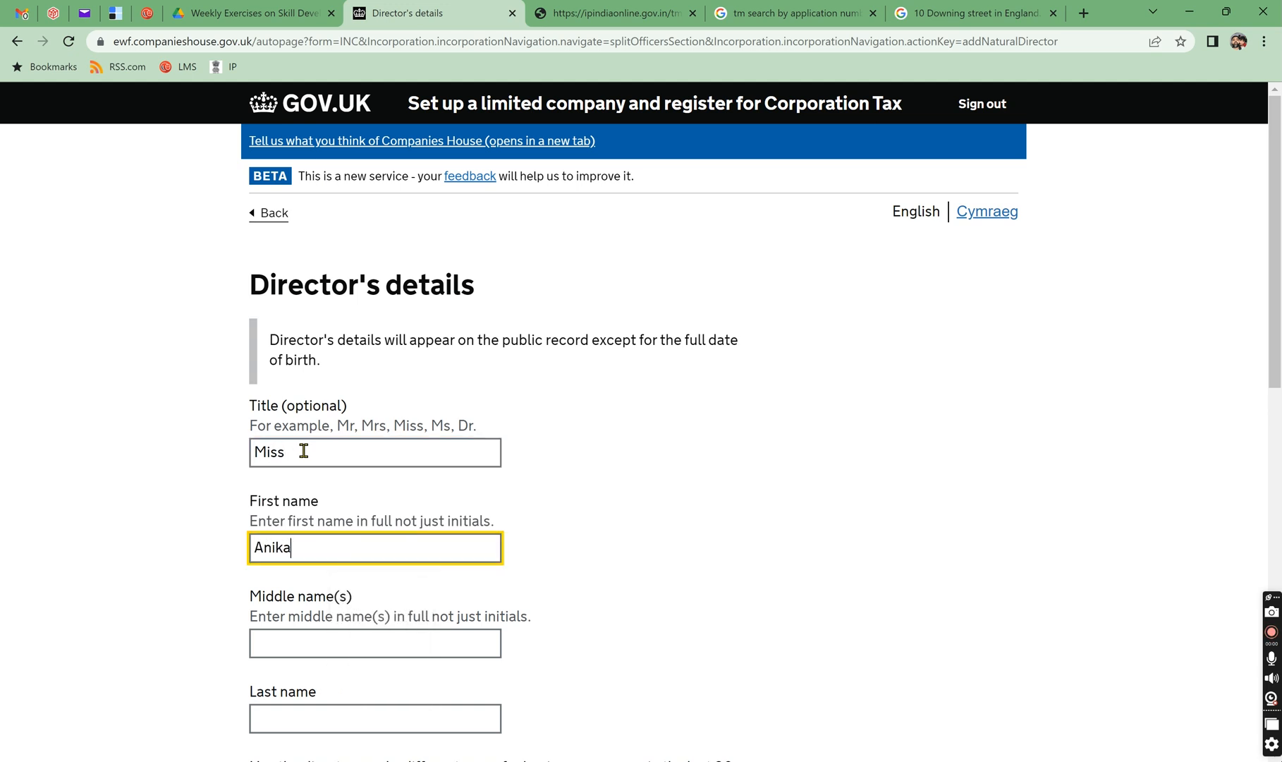
pyautogui.press('Tab')
pyautogui.press('Tab')
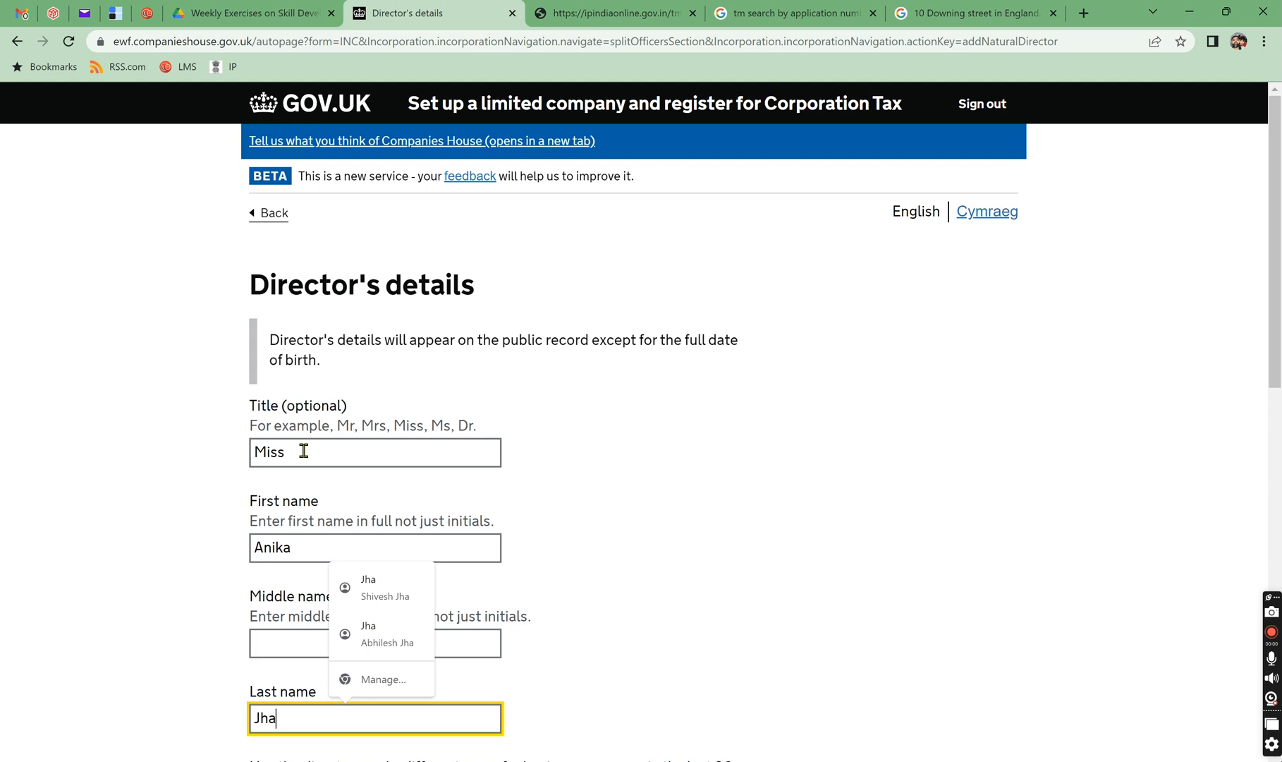
pyautogui.press('Tab')
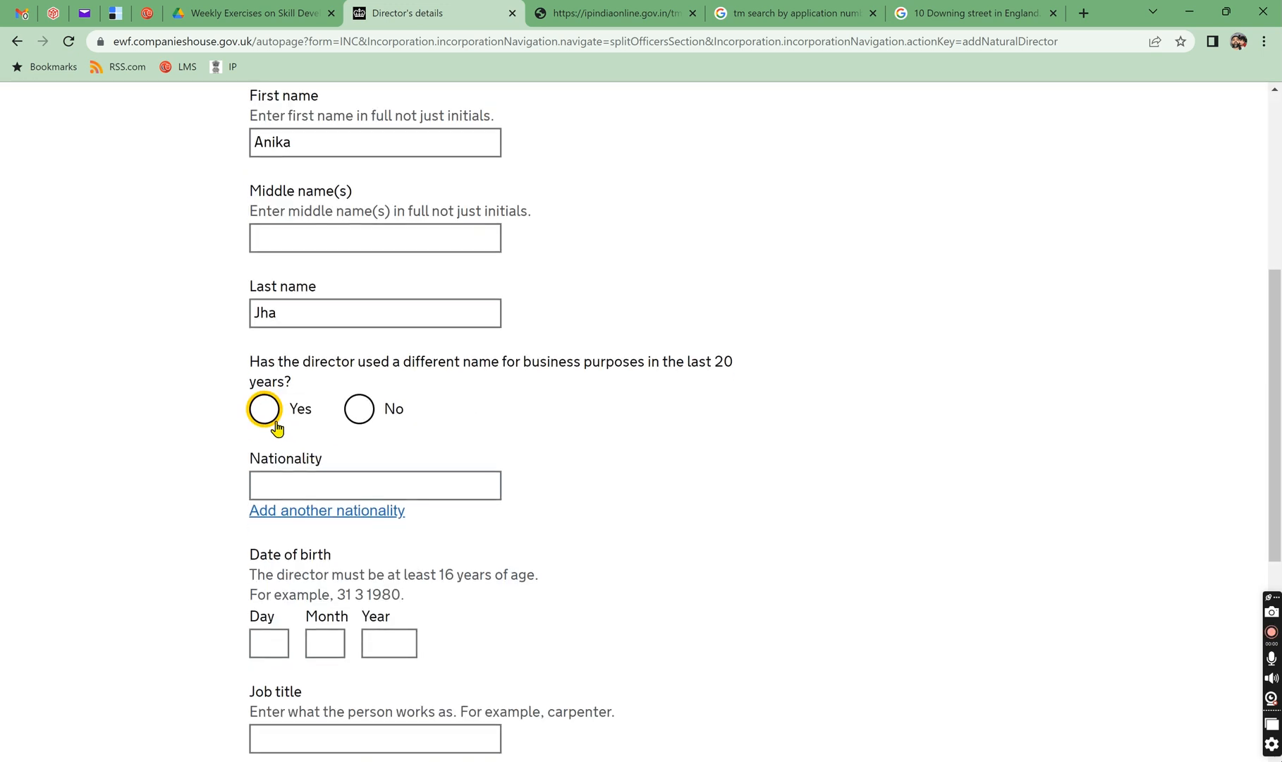
# Answer No to other business names and set nationality to Indian
pyautogui.click(366, 414)
pyautogui.click(361, 485)
pyautogui.write('India')
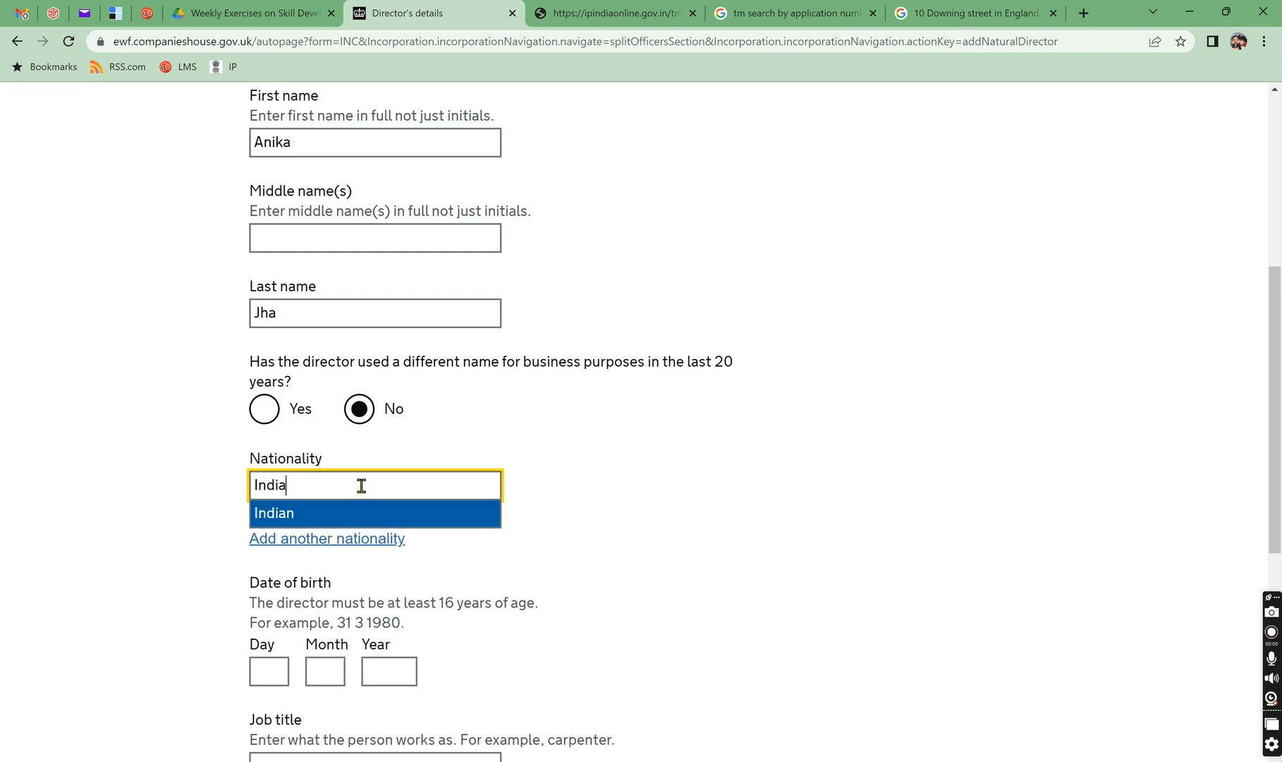
pyautogui.click(323, 520)
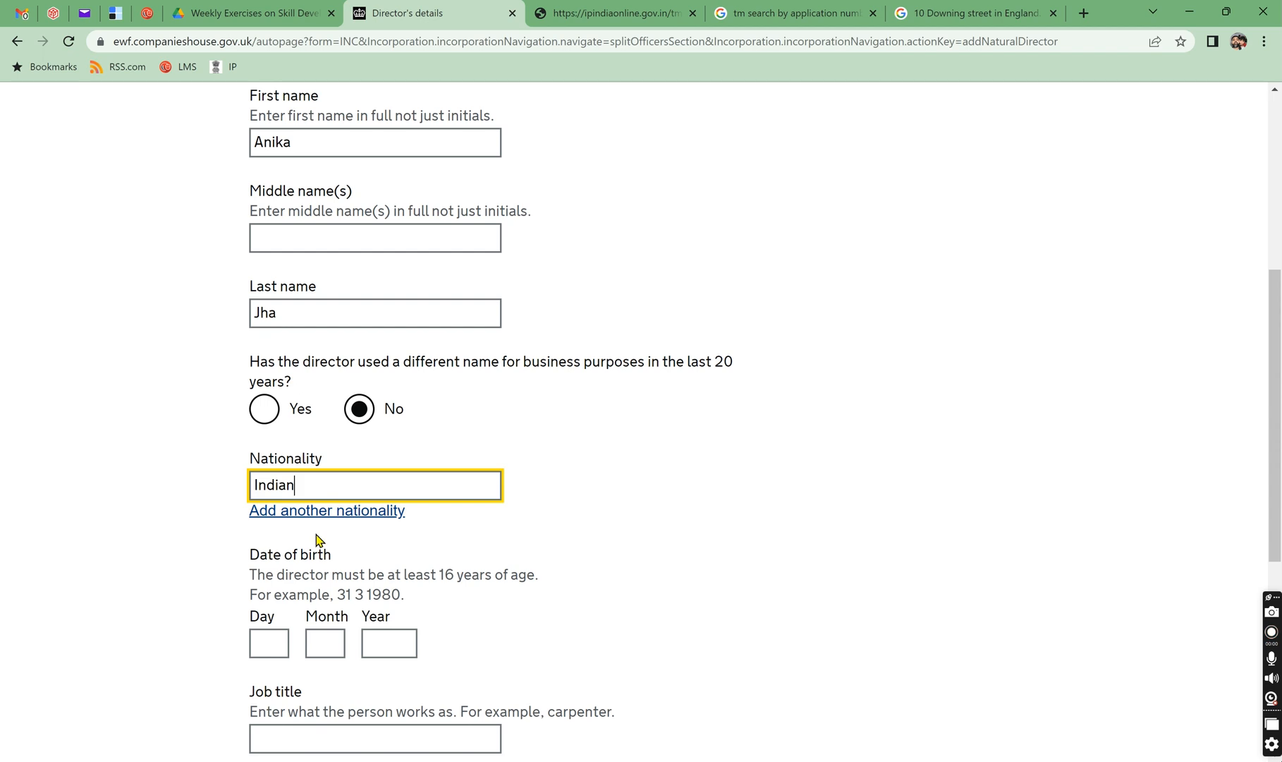
# Enter the second director's birth date as 15 10 1990
pyautogui.click(272, 638)
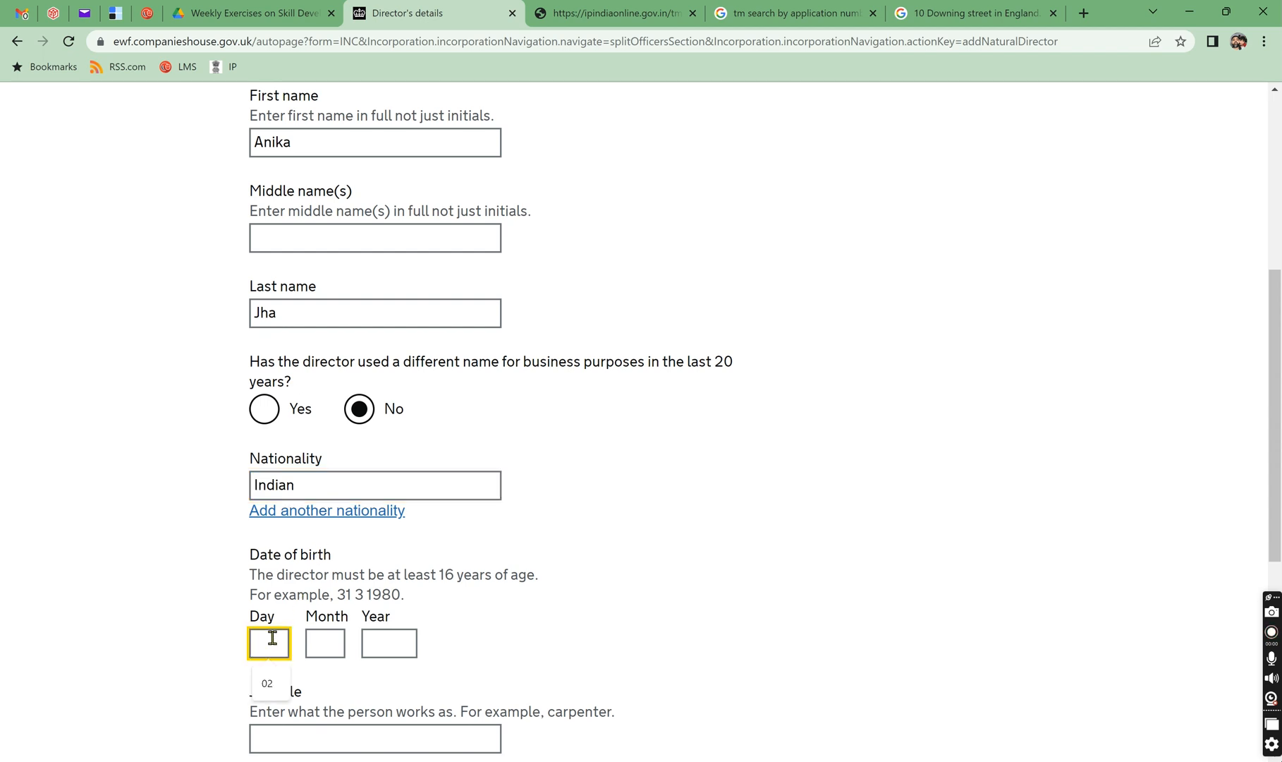
pyautogui.write('15')
pyautogui.press('Tab')
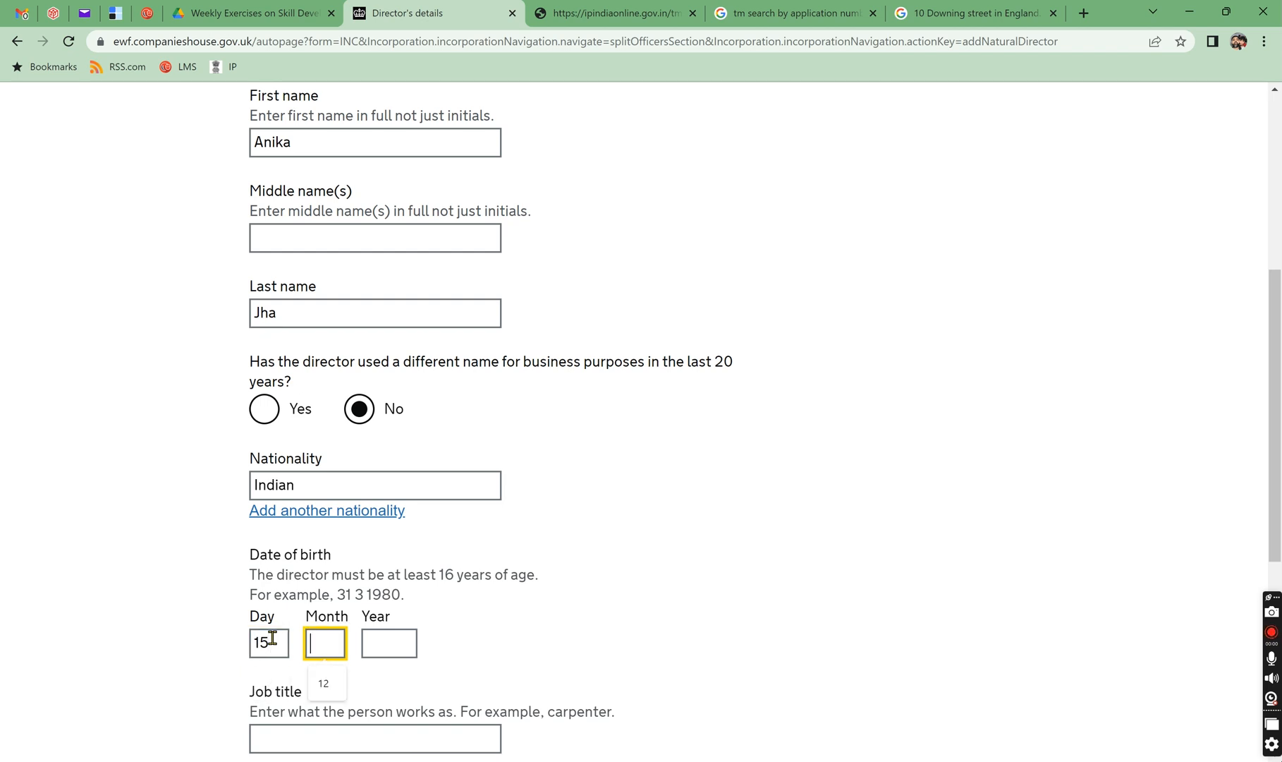
pyautogui.write('10')
pyautogui.press('Tab')
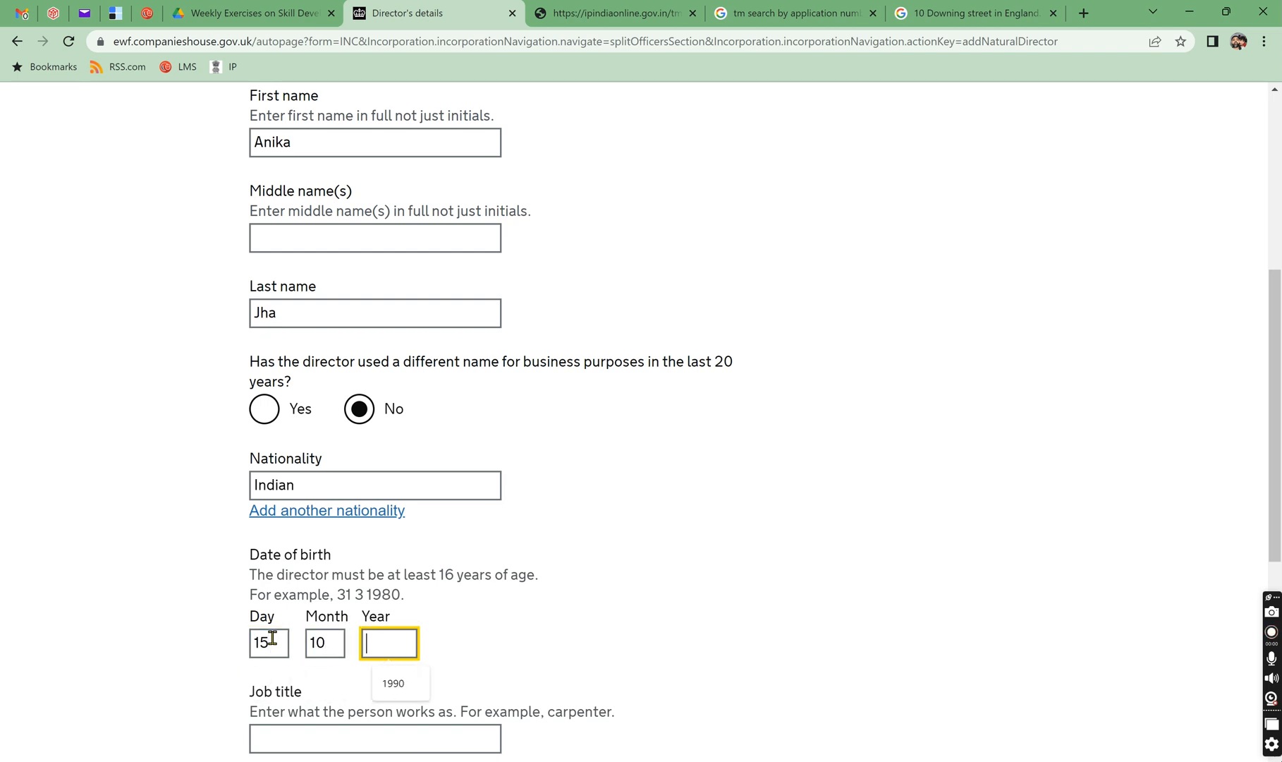
pyautogui.write('1990')
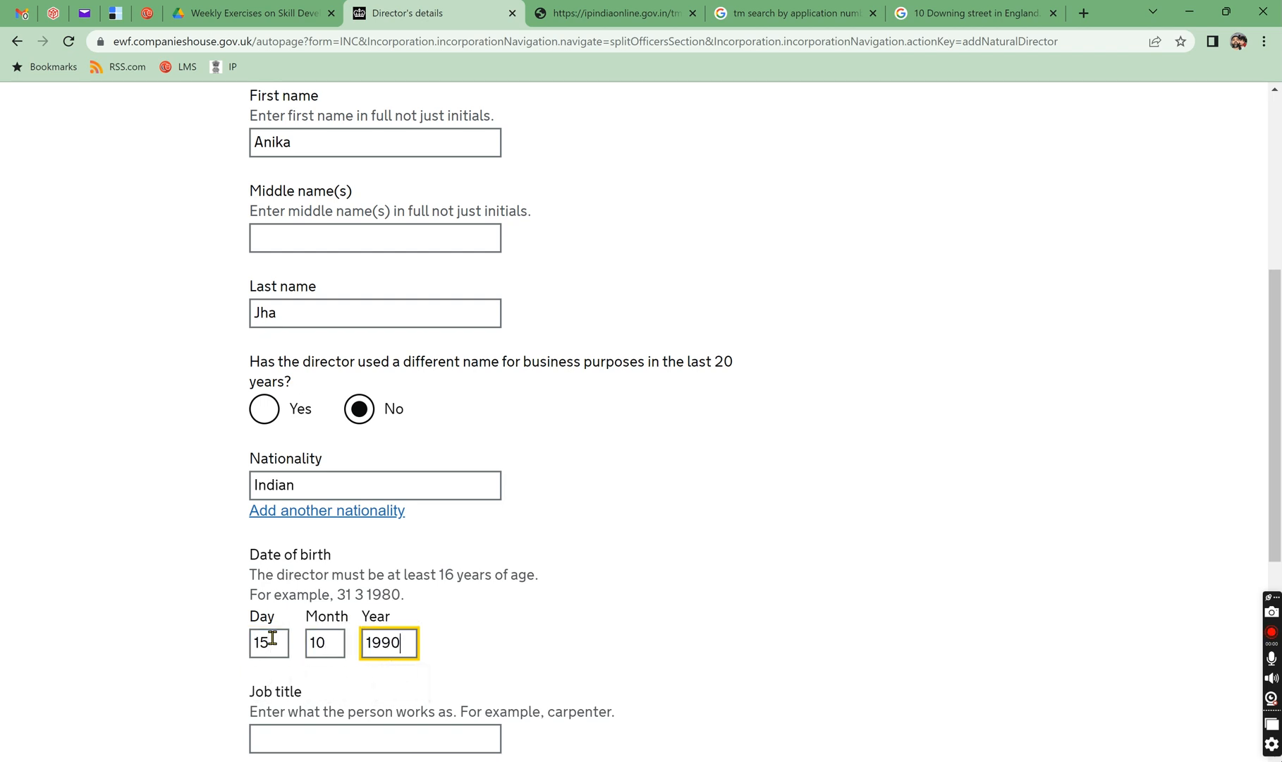
# Set the second director's job title to Legal Adviser and save the details
pyautogui.click(543, 656)
pyautogui.scroll(-2, 544, 655)
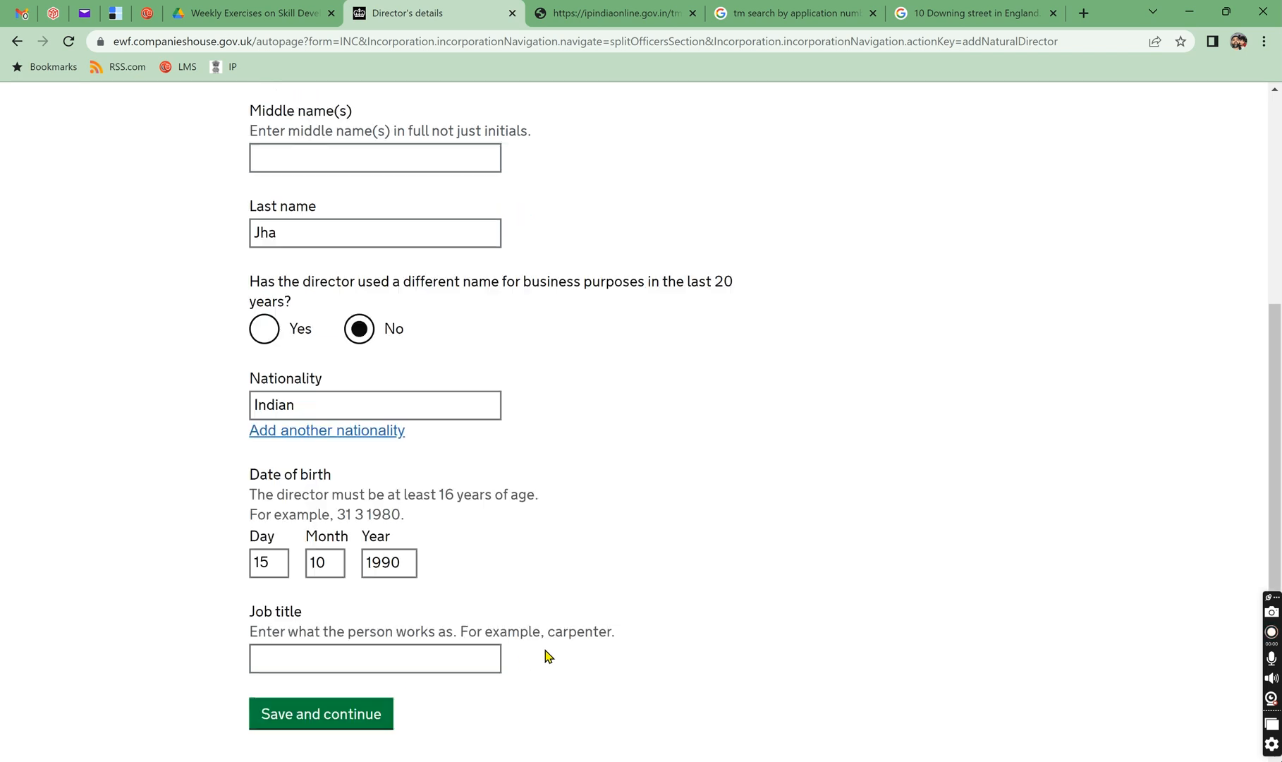
pyautogui.click(405, 570)
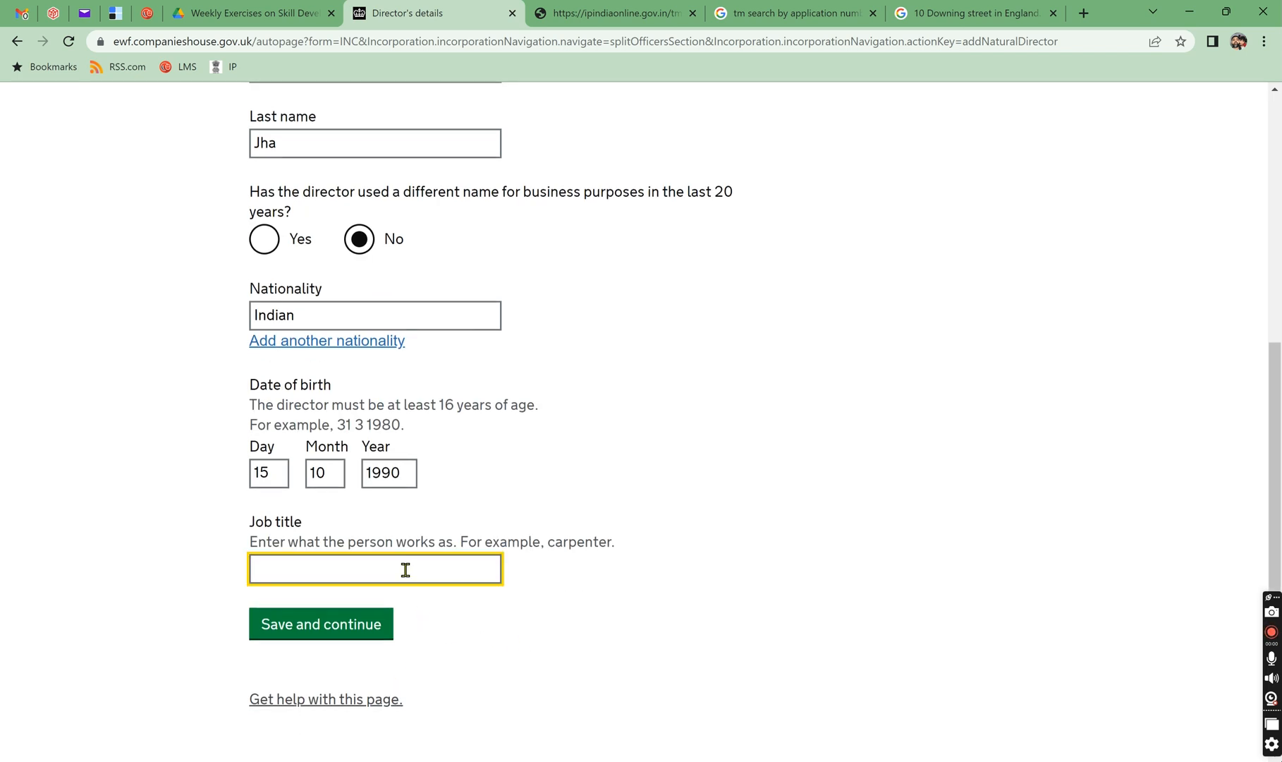
pyautogui.write('Leg')
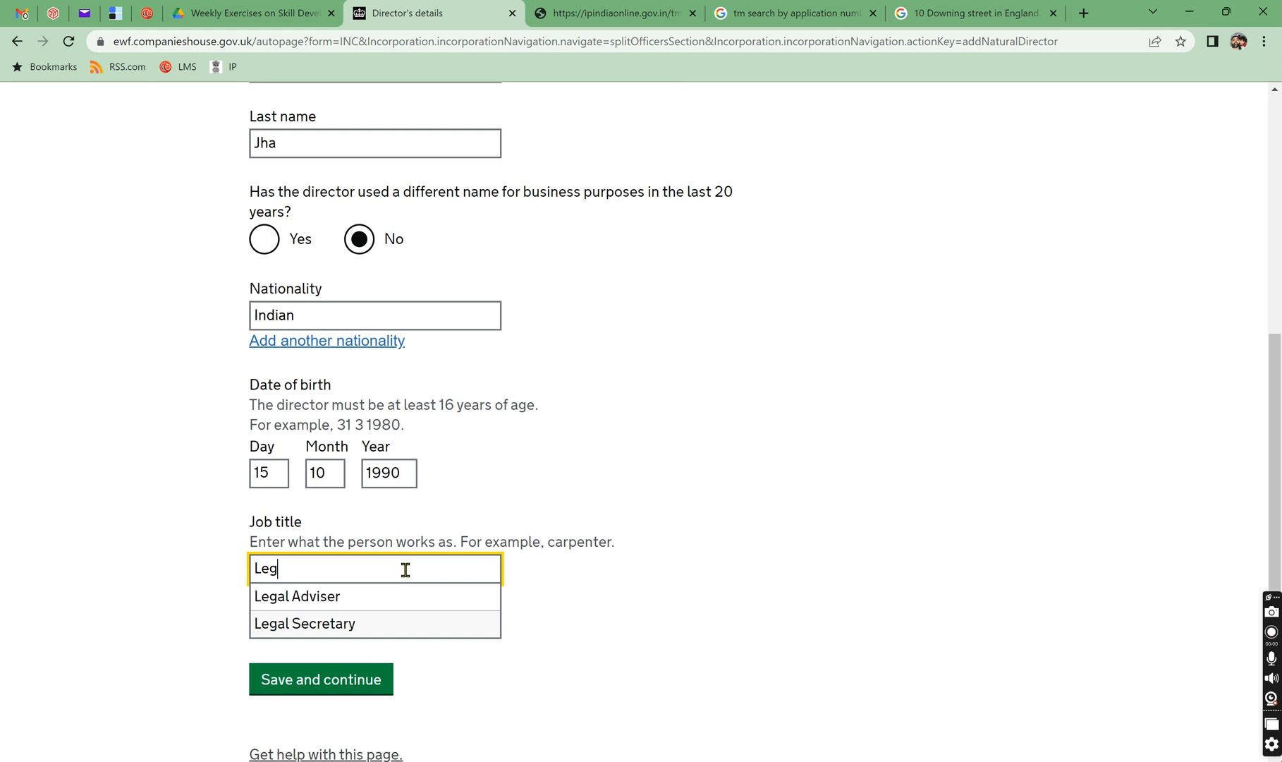
pyautogui.click(366, 600)
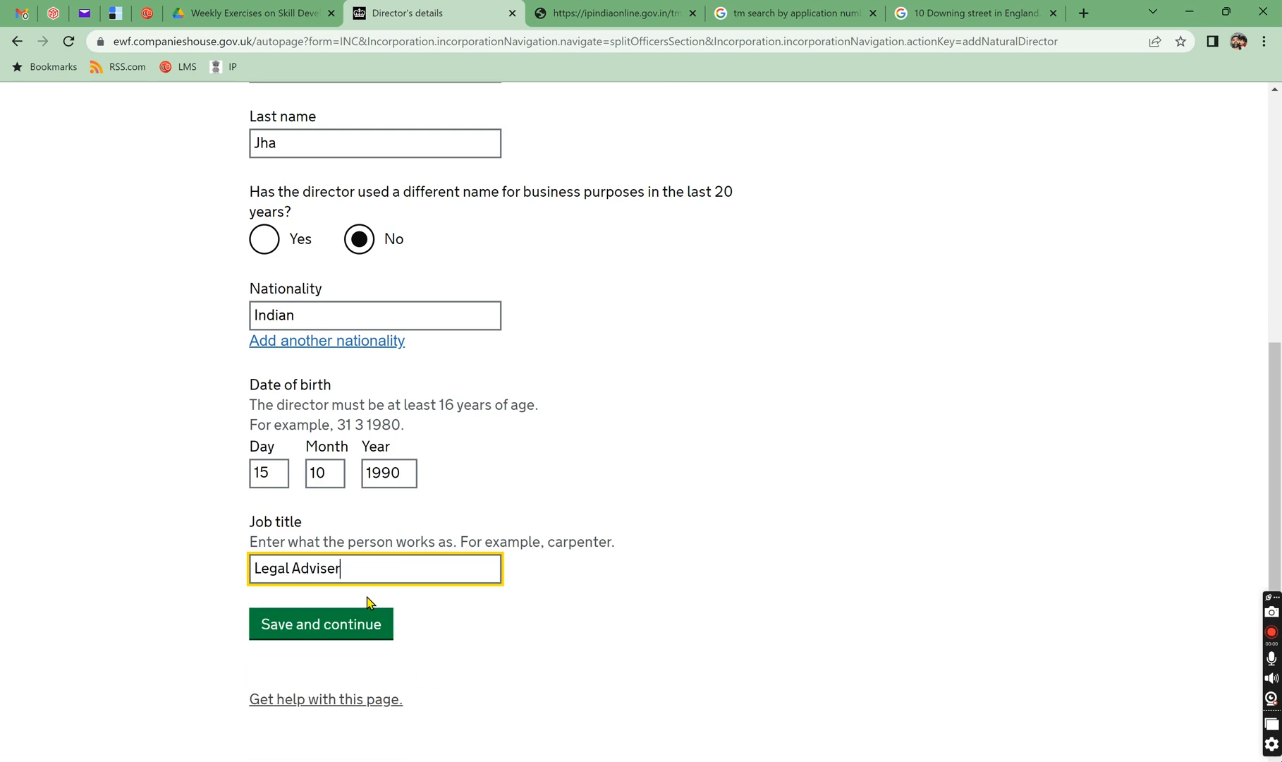
pyautogui.click(324, 628)
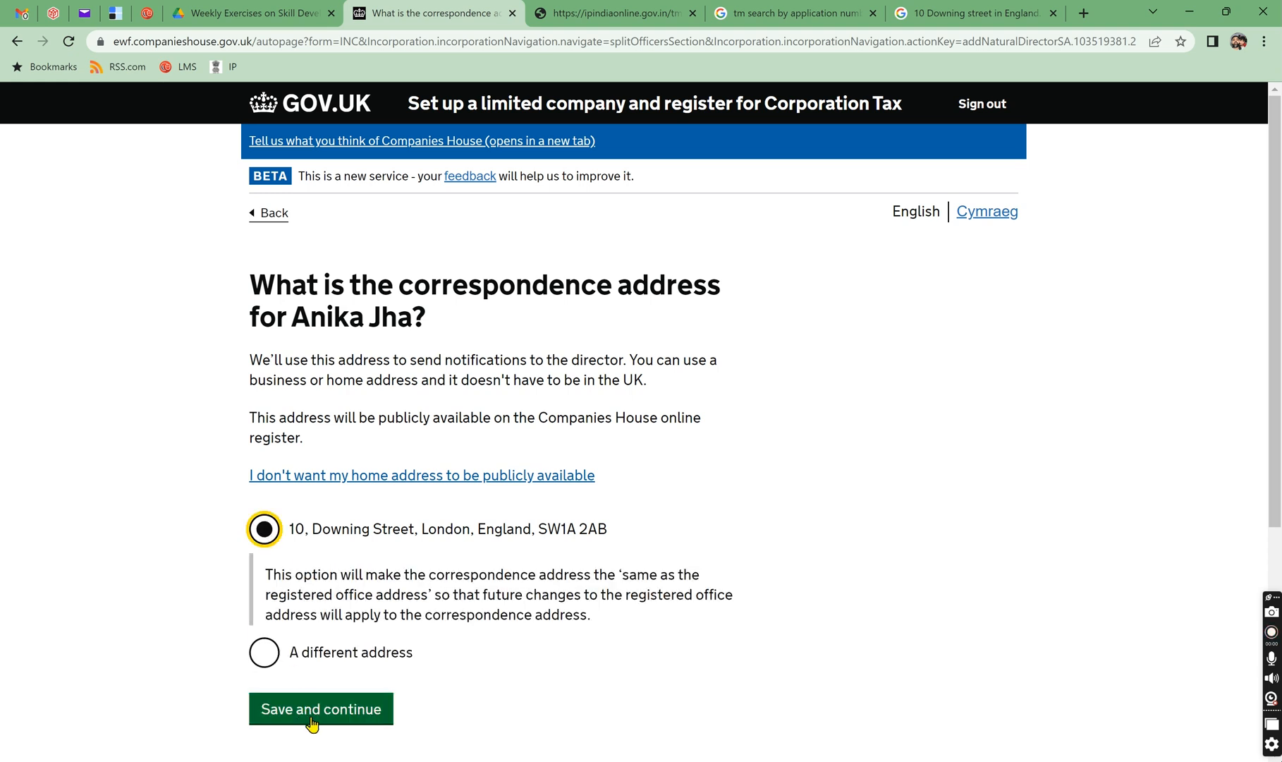
# Set a different correspondence address by pasting the postcode, entering property 11, and confirming the lookup
pyautogui.click(260, 651)
pyautogui.scroll(-1, 492, 643)
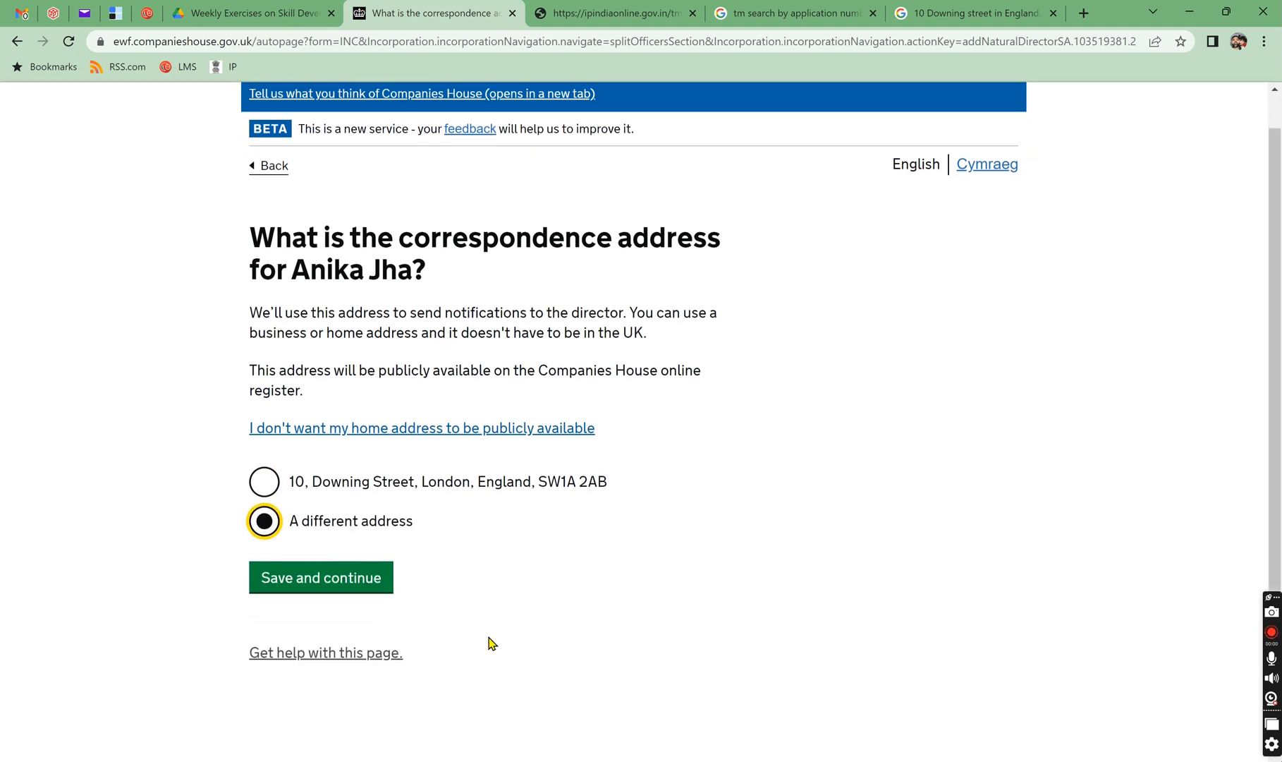
pyautogui.click(330, 569)
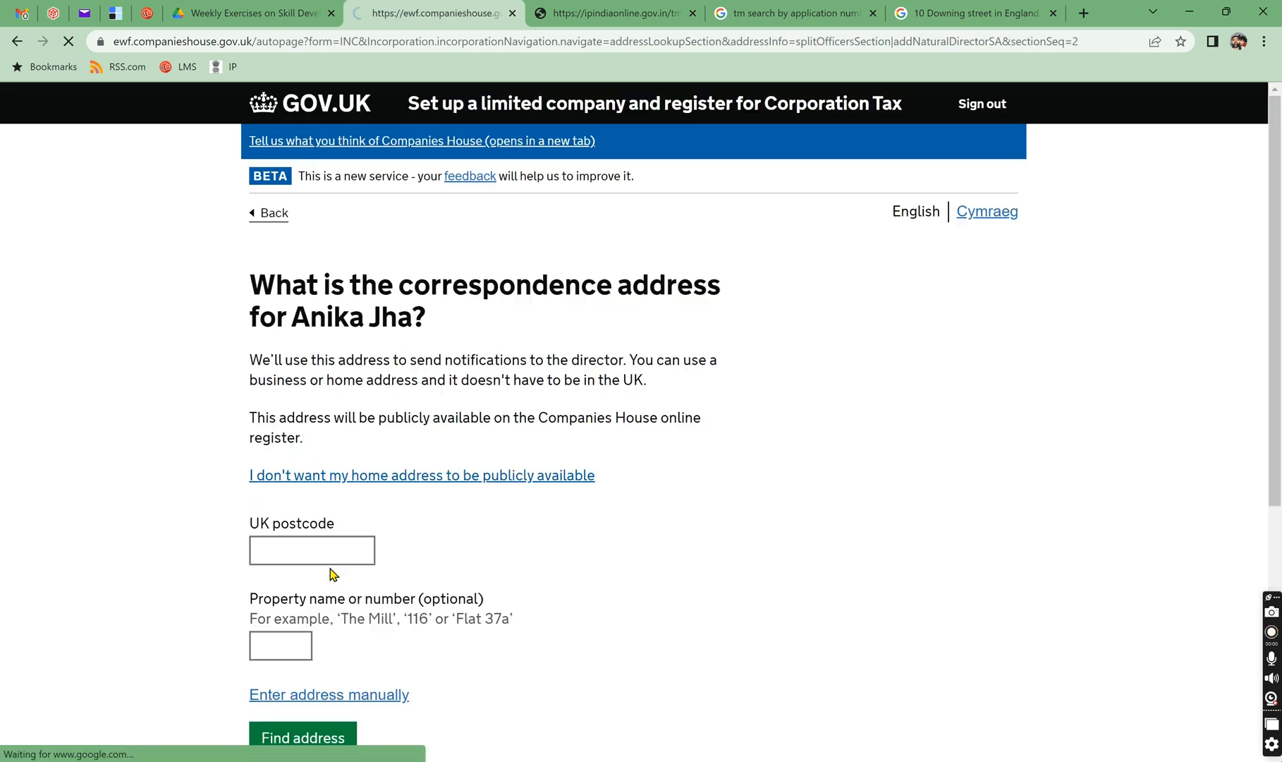
pyautogui.scroll(-1, 518, 599)
pyautogui.click(306, 482)
pyautogui.write('SW1A 2AB')
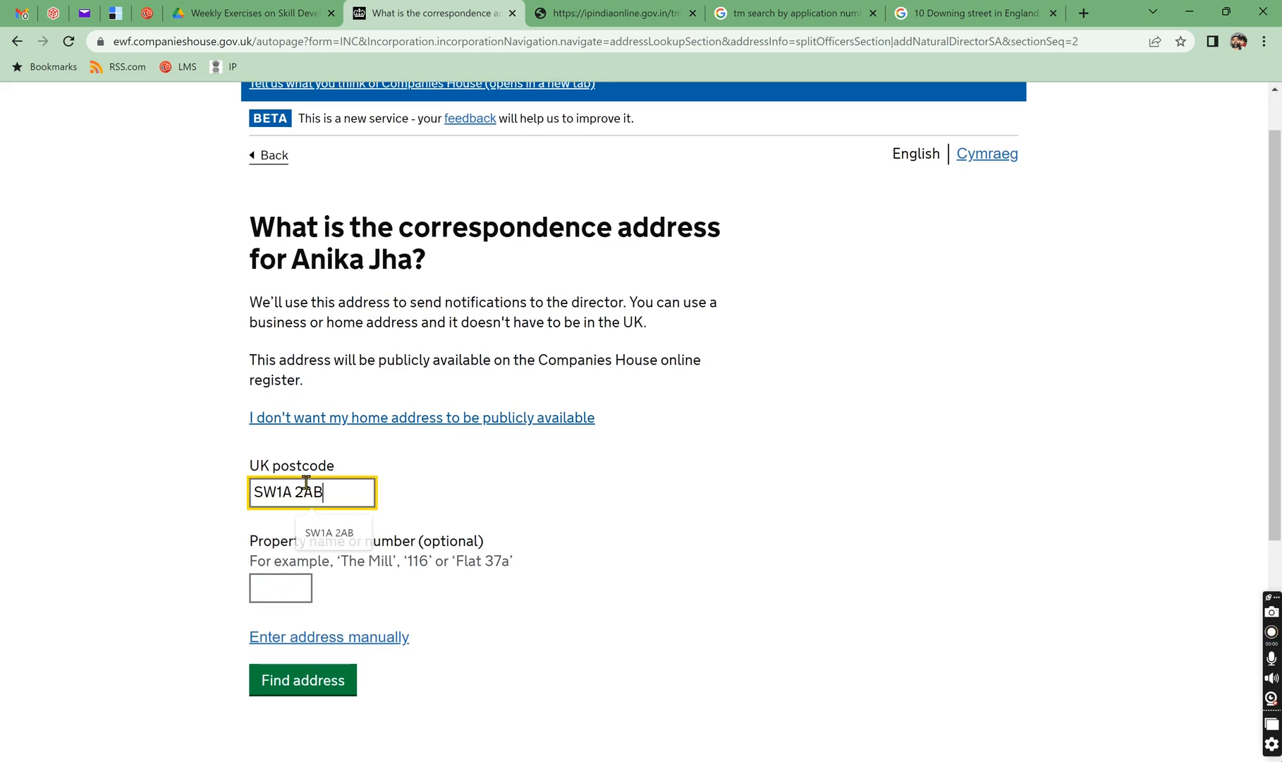
pyautogui.click(287, 592)
pyautogui.write('11')
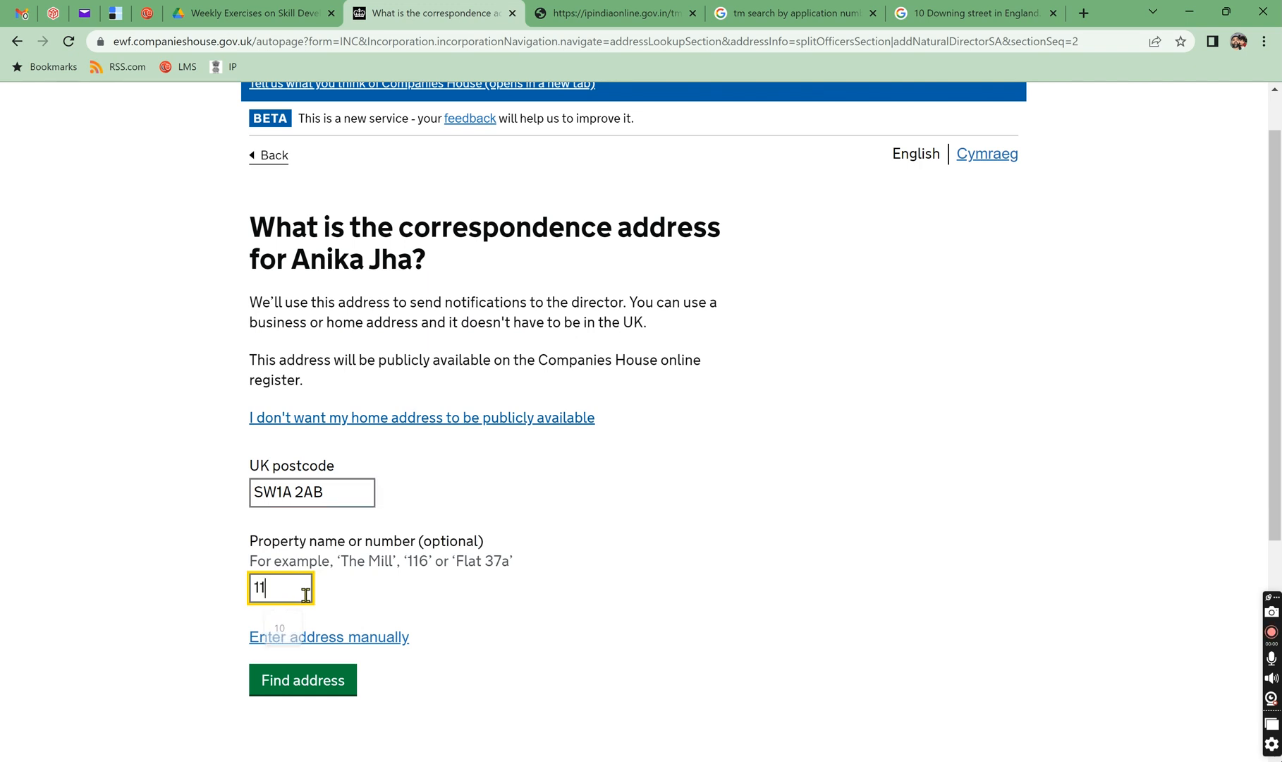
pyautogui.click(306, 683)
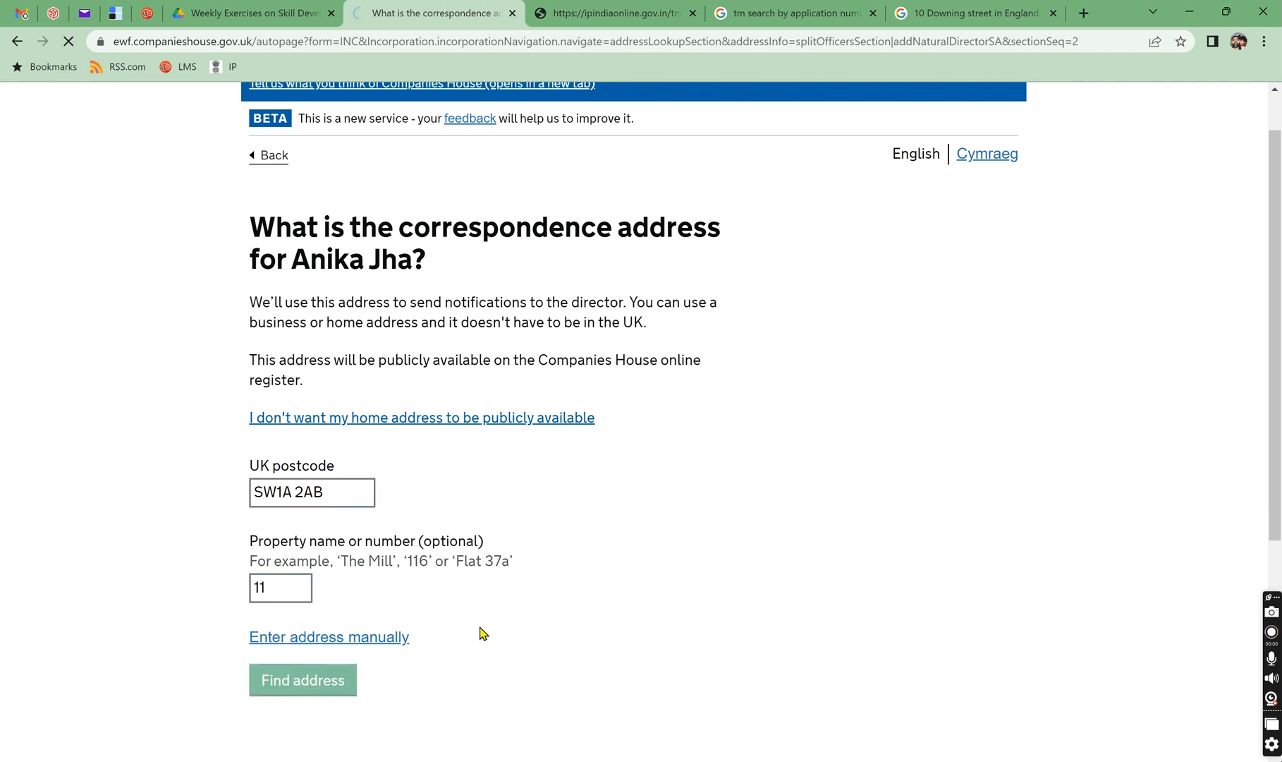
pyautogui.click(322, 492)
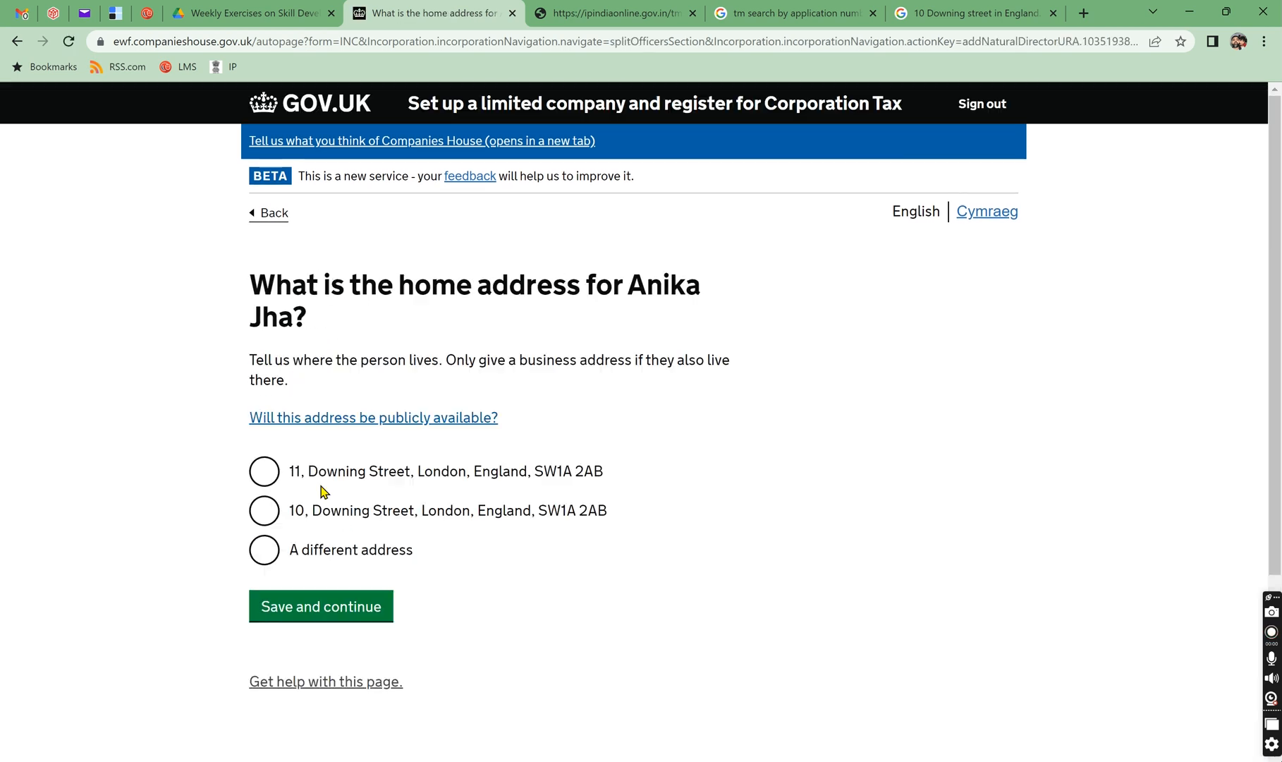
# Use property 11 as the home address and decline adding another director
pyautogui.click(264, 474)
pyautogui.click(314, 694)
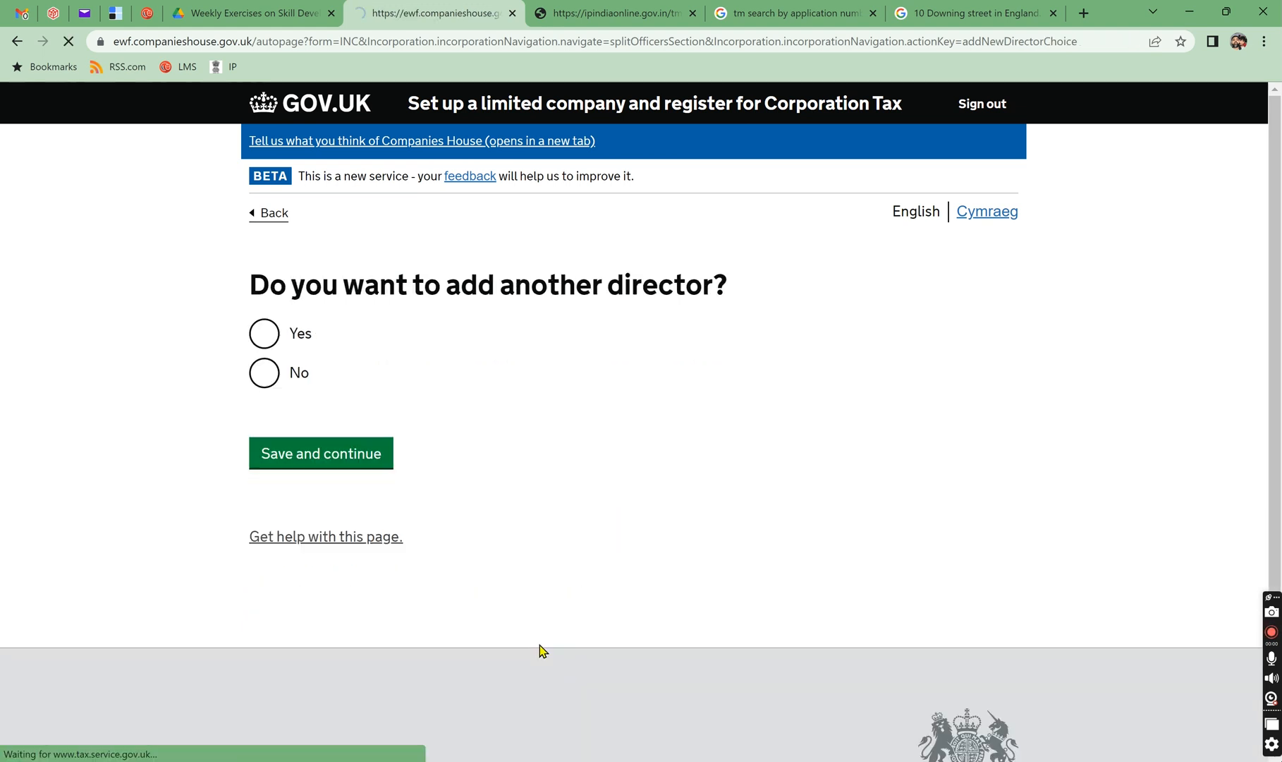
pyautogui.click(308, 390)
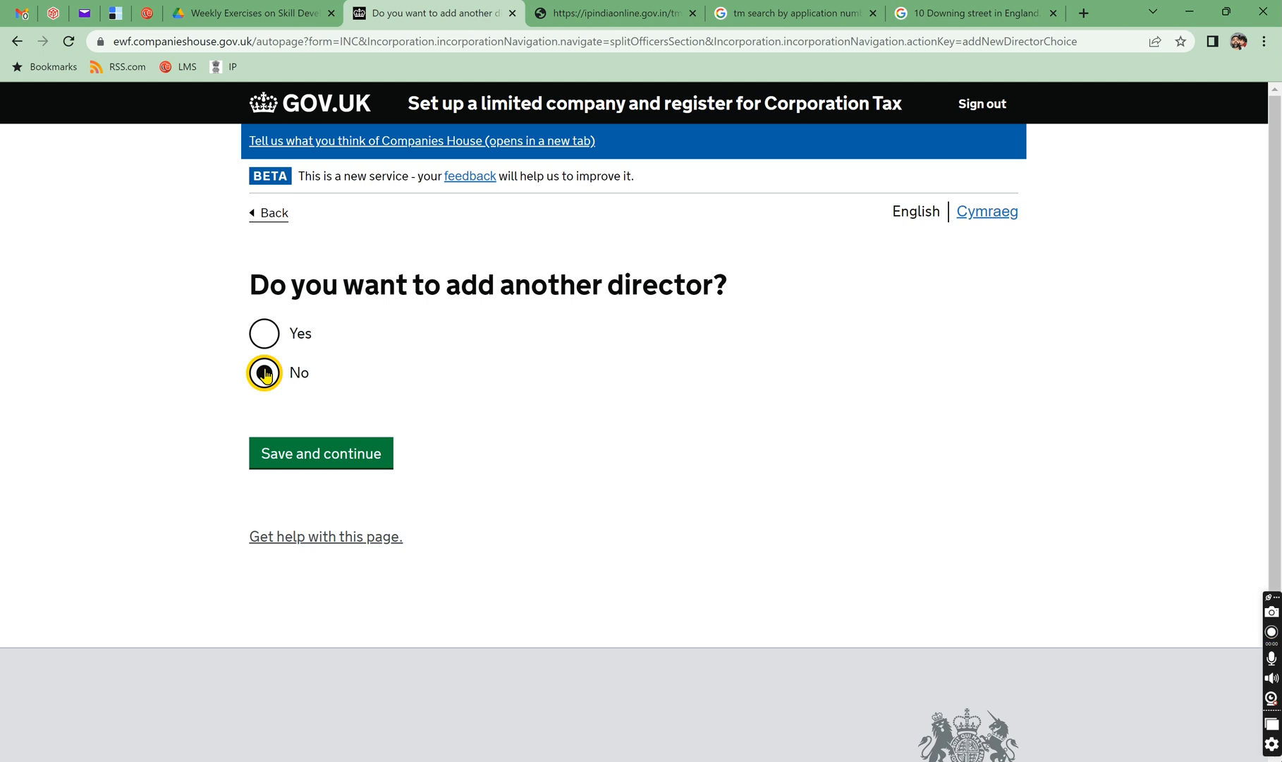
pyautogui.click(314, 454)
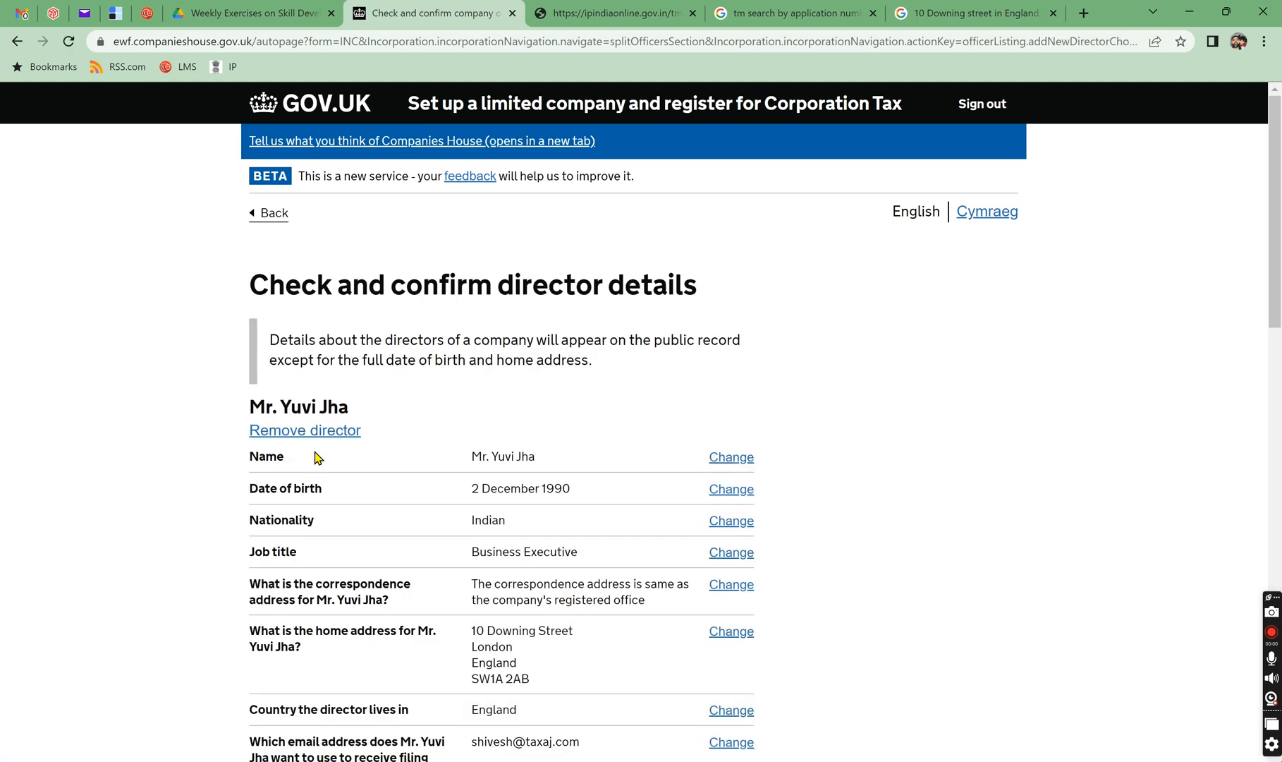
# Review both directors' summary and save their address and agreement confirmations
pyautogui.scroll(-2, 630, 534)
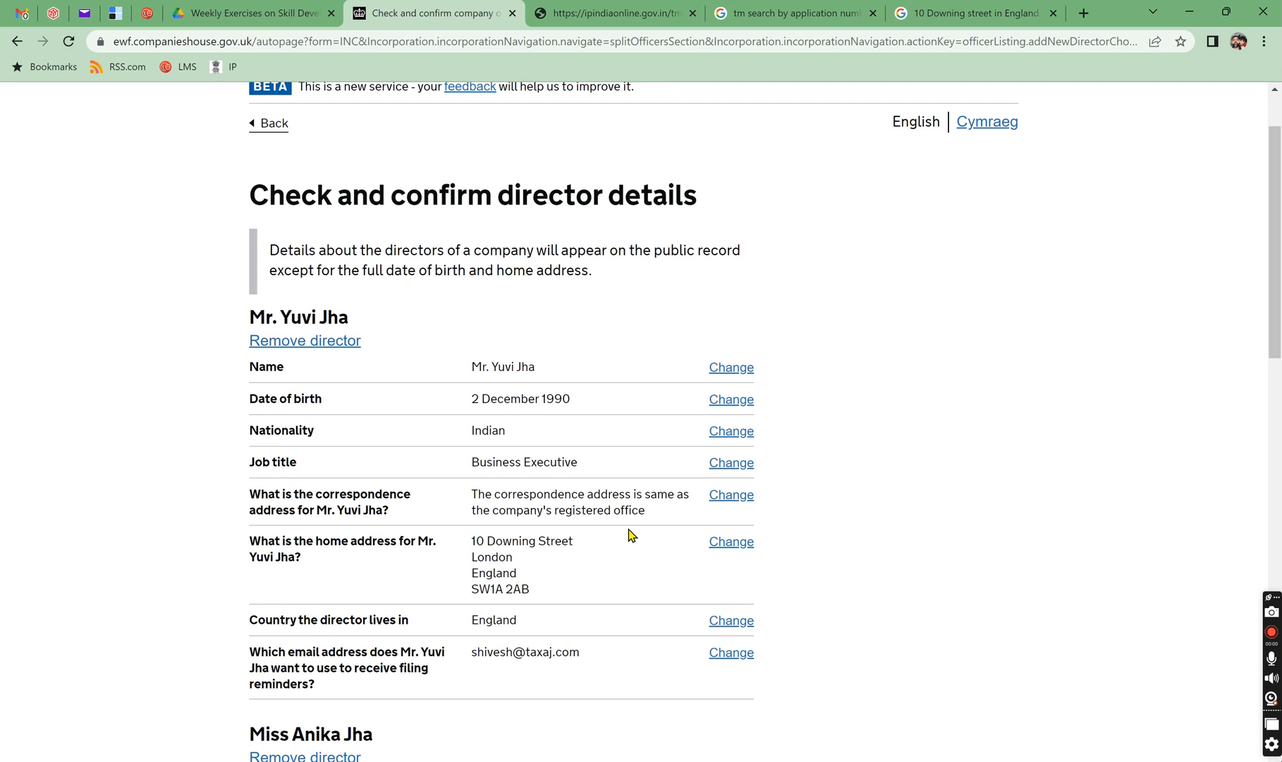
pyautogui.scroll(-1, 630, 534)
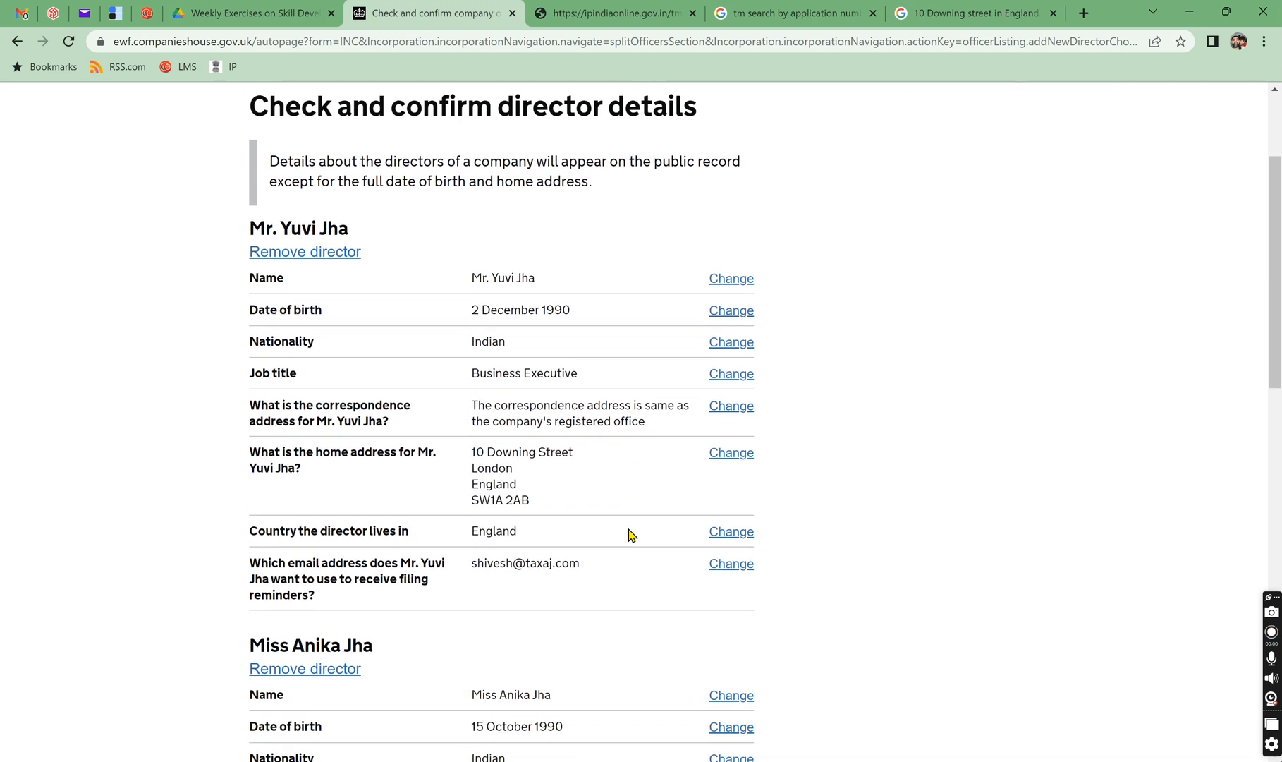
pyautogui.scroll(-3, 856, 666)
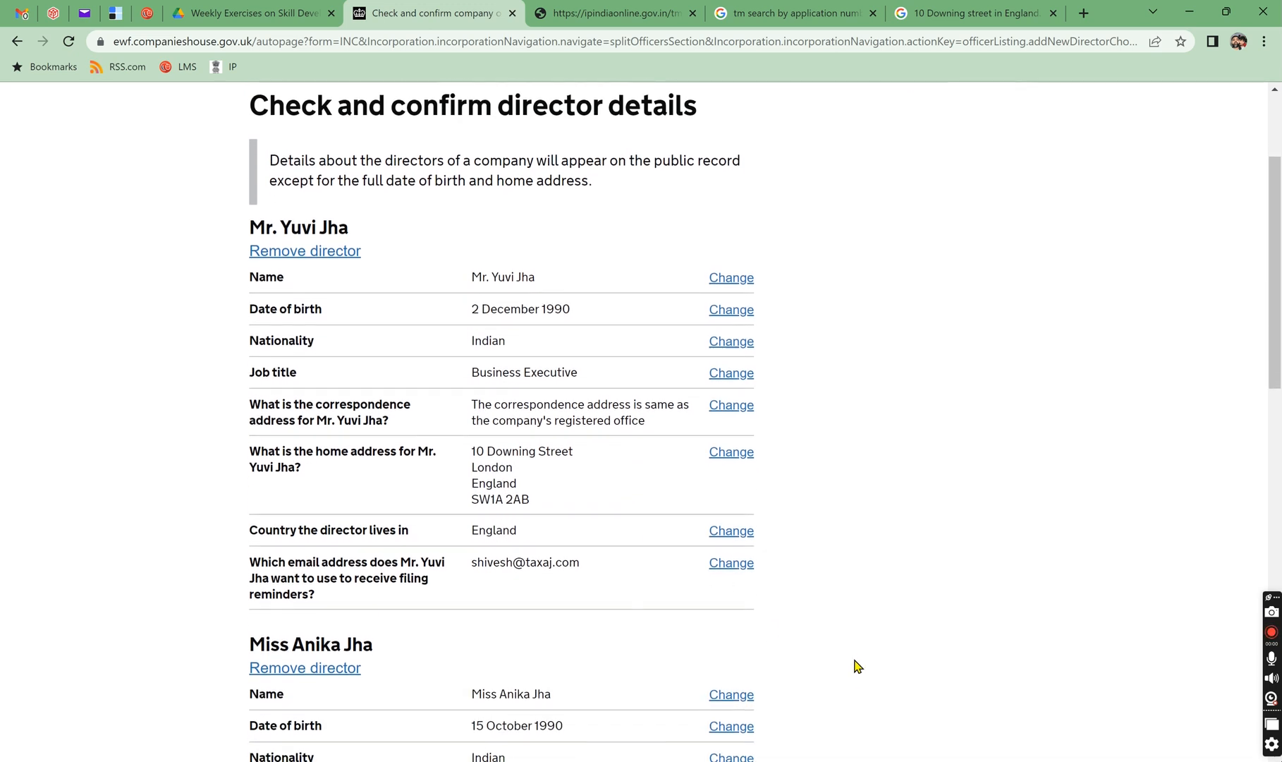
pyautogui.scroll(-3, 857, 665)
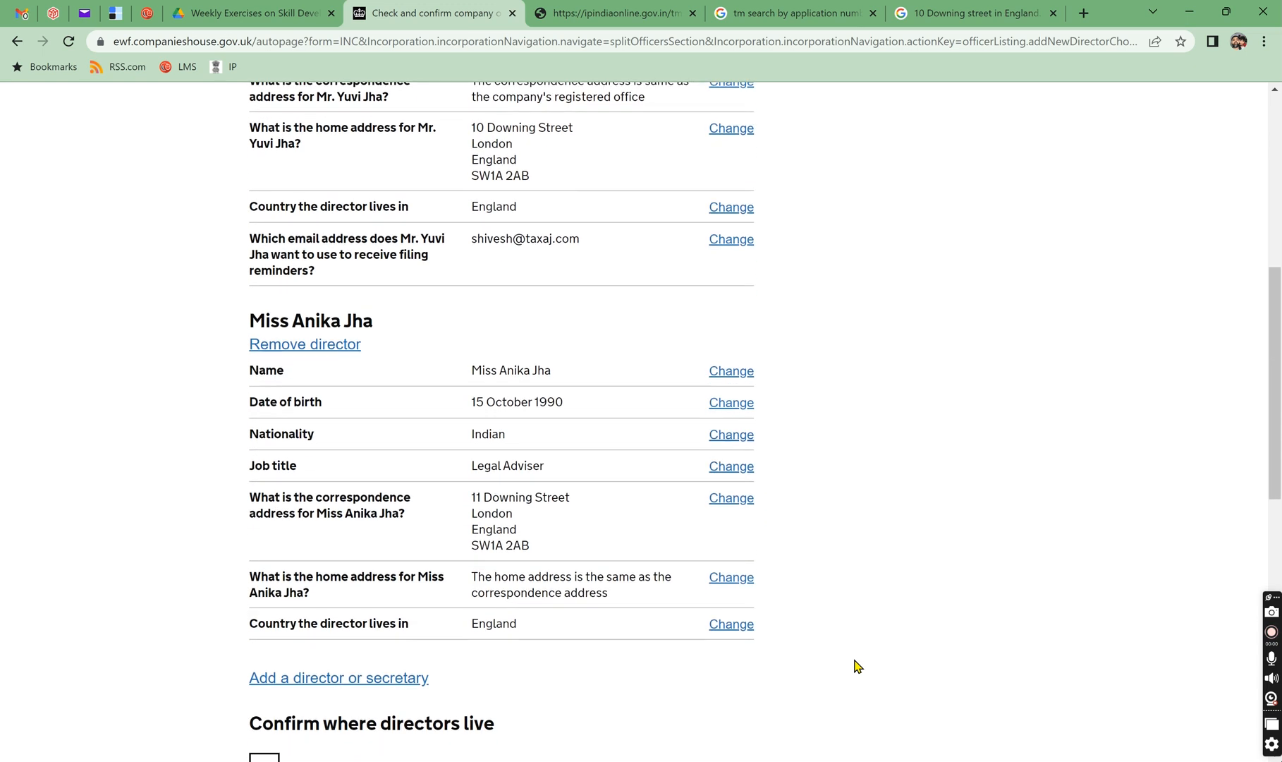
pyautogui.scroll(-2, 857, 665)
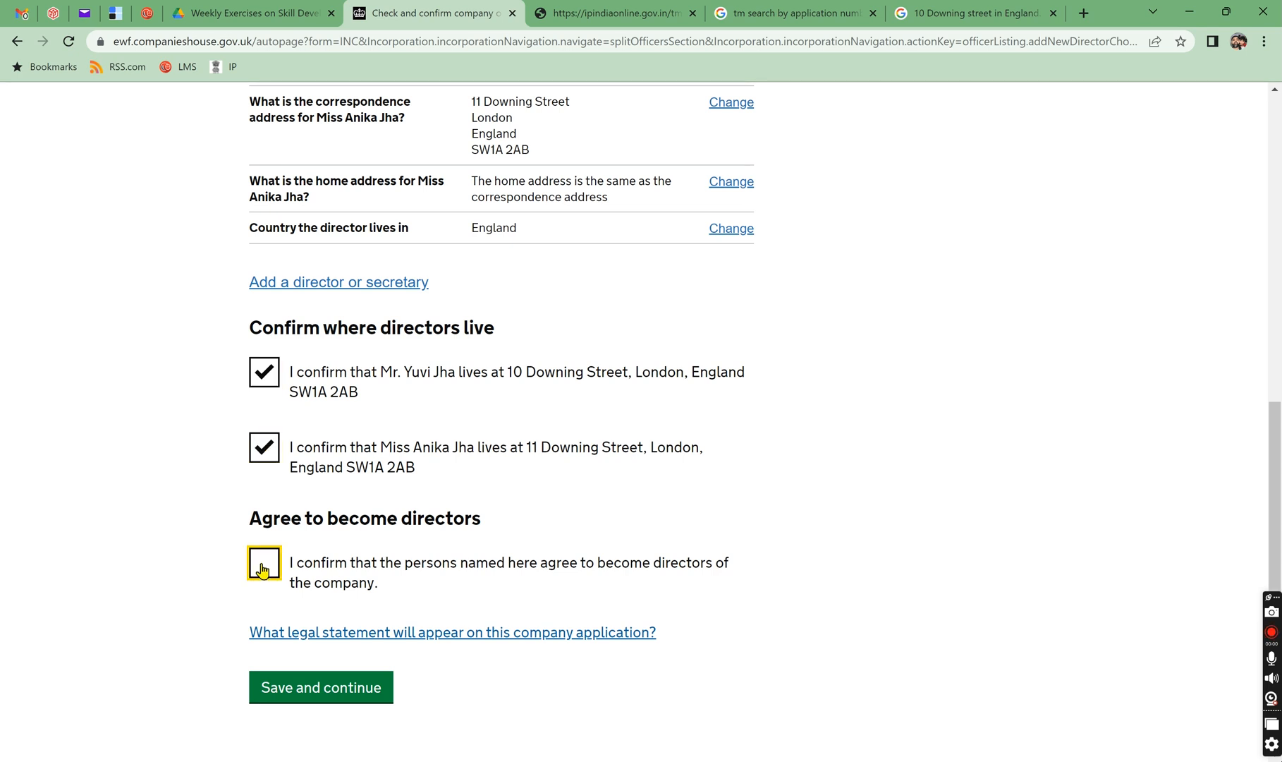
pyautogui.scroll(-2, 574, 603)
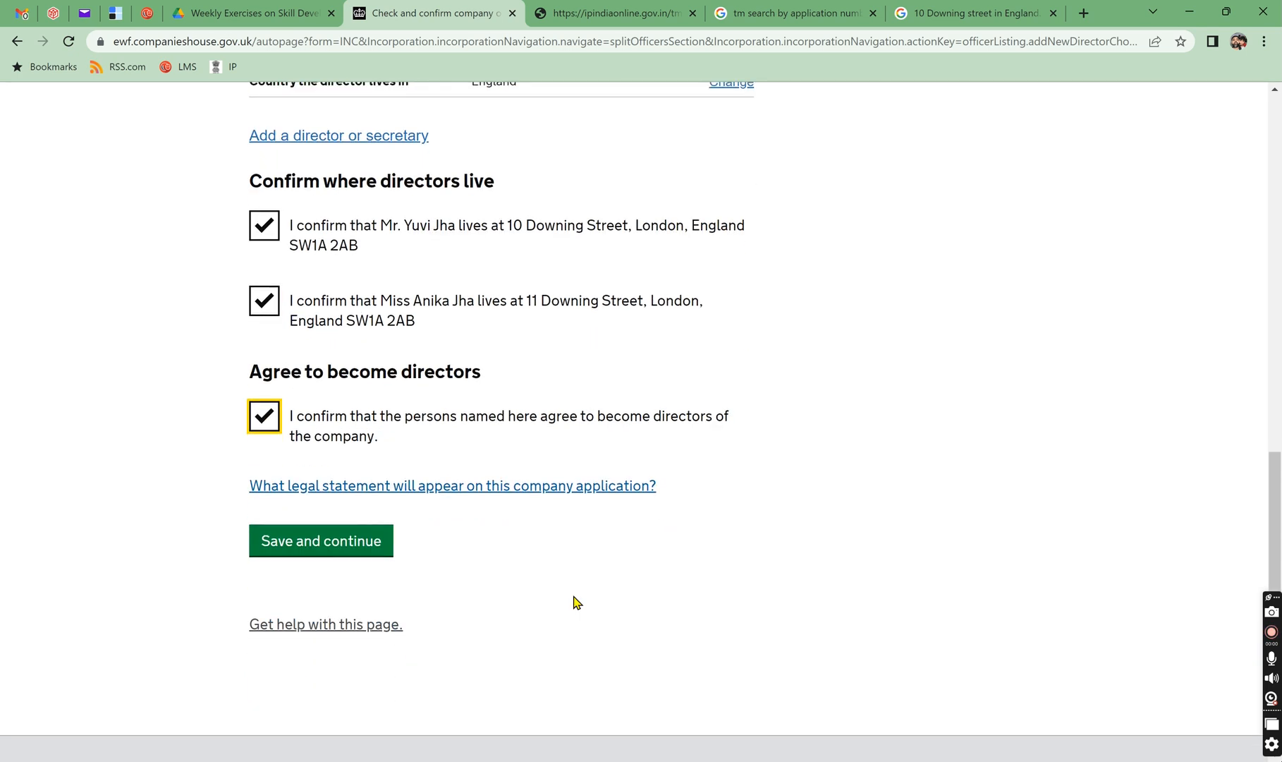
pyautogui.click(336, 548)
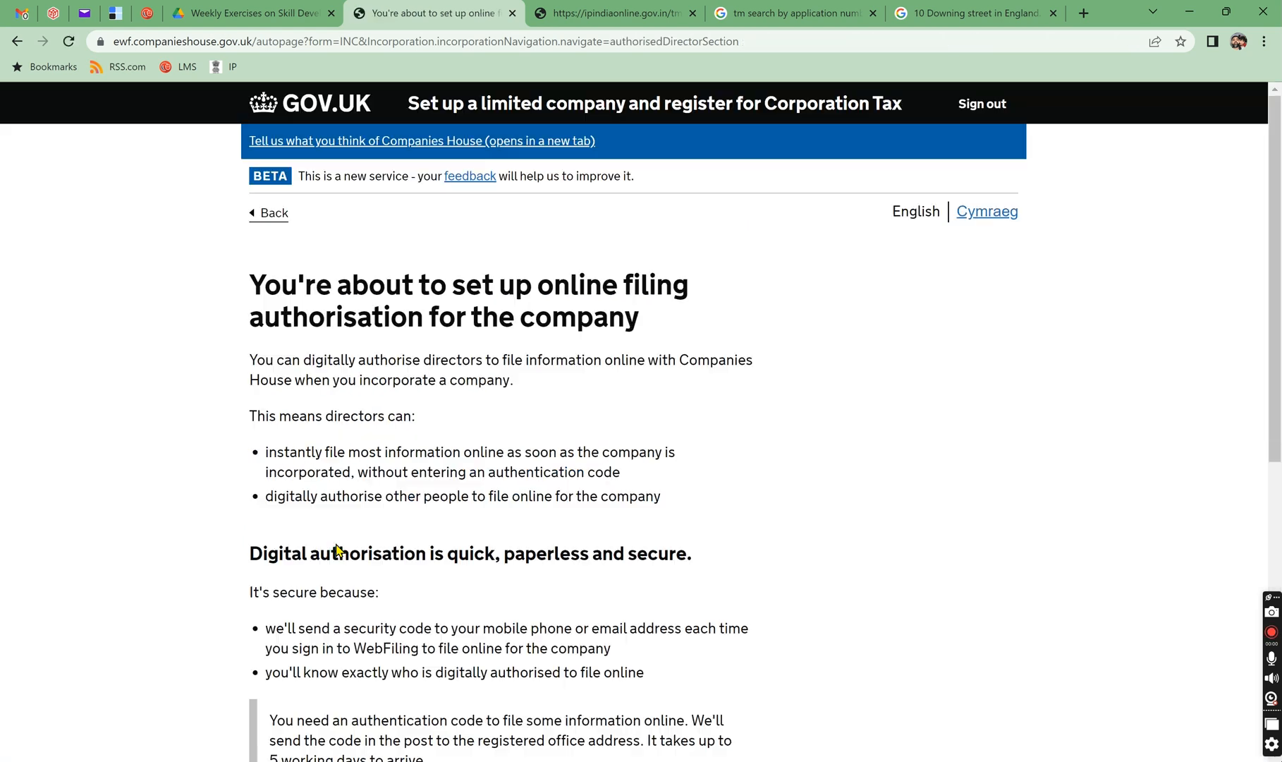
pyautogui.scroll(-2, 729, 589)
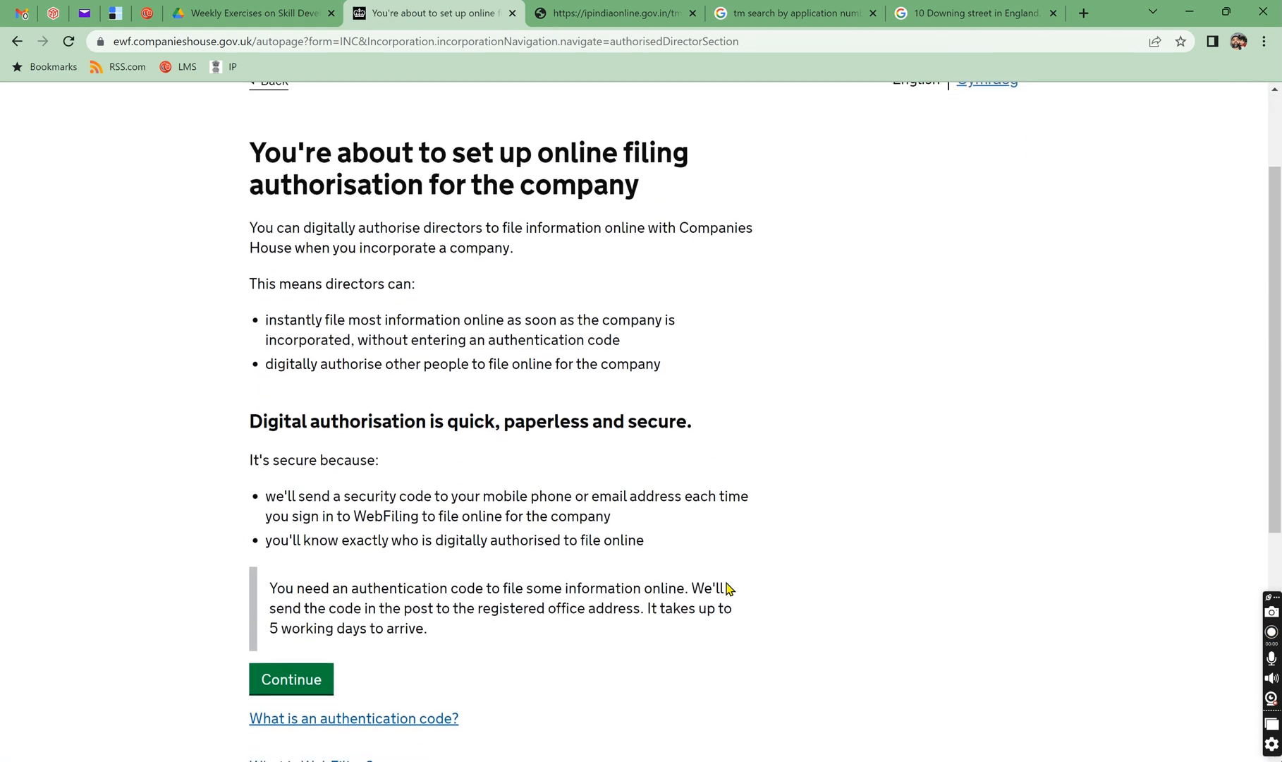
pyautogui.scroll(-1, 728, 589)
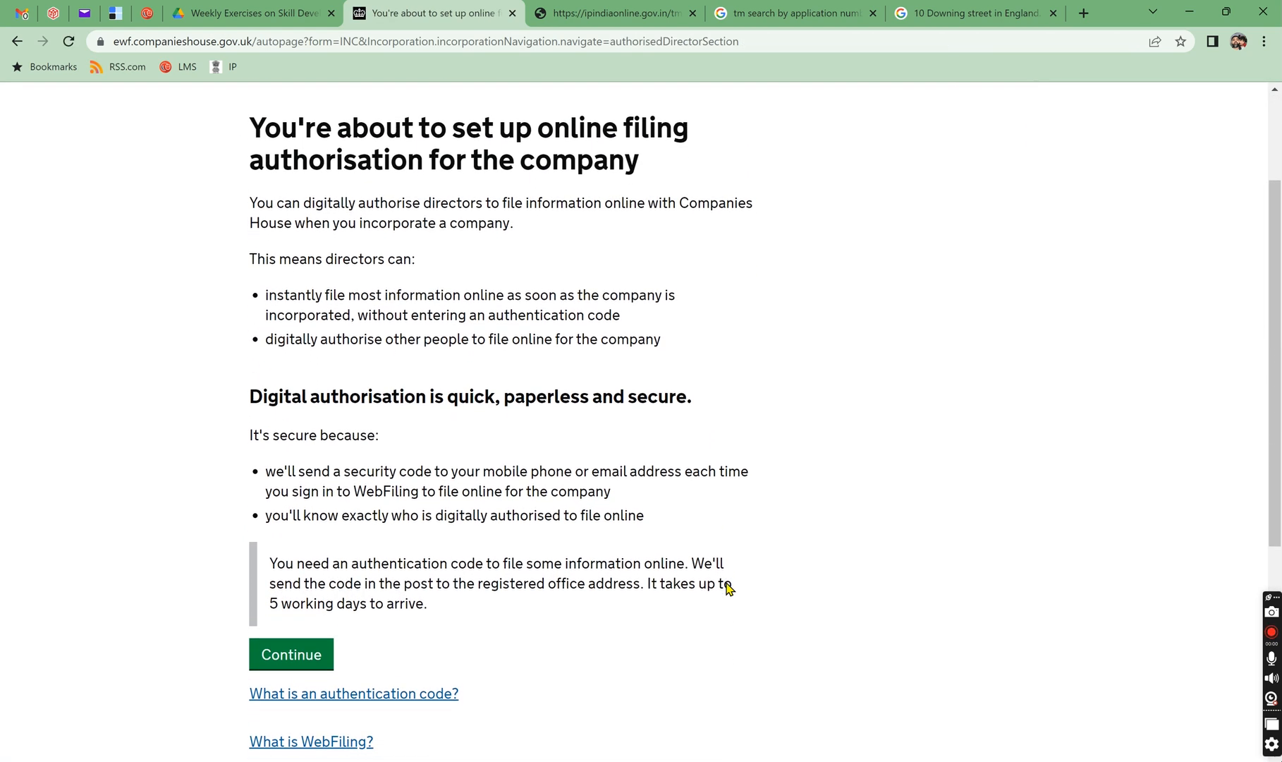
pyautogui.scroll(-2, 729, 589)
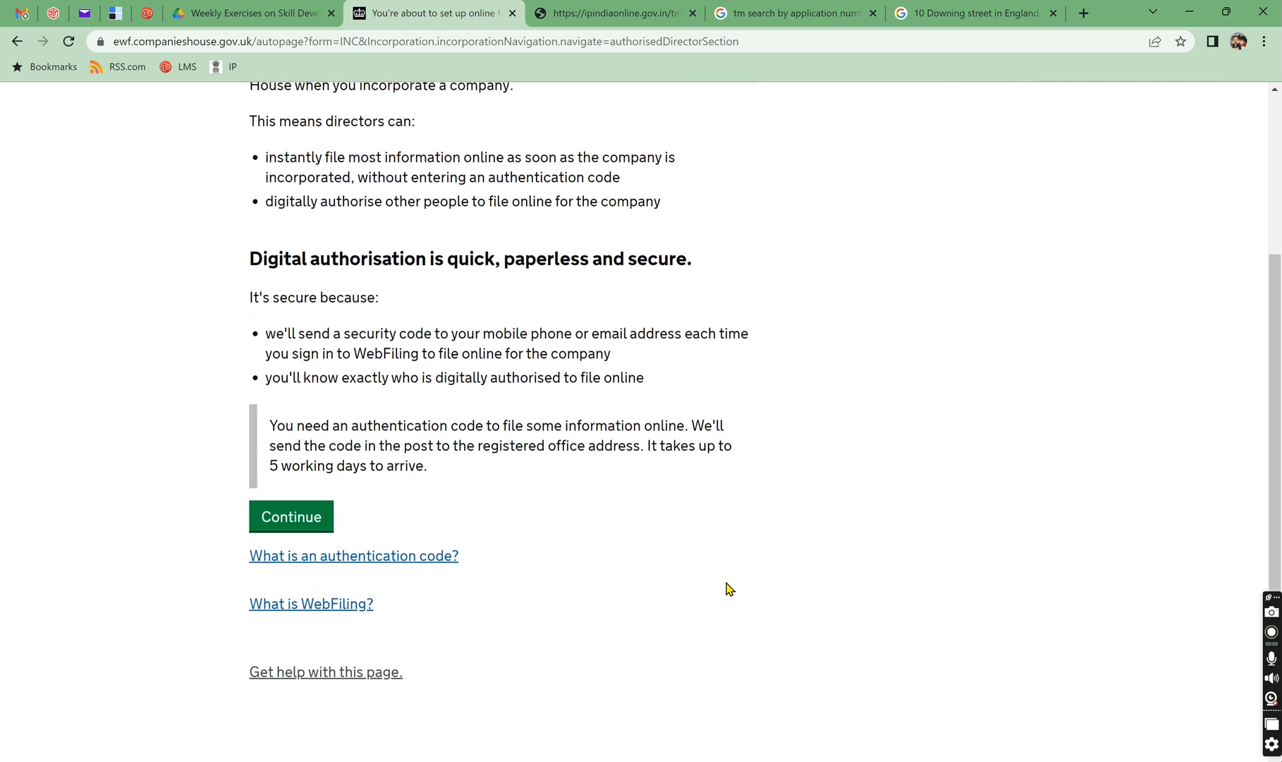
pyautogui.scroll(-1, 729, 589)
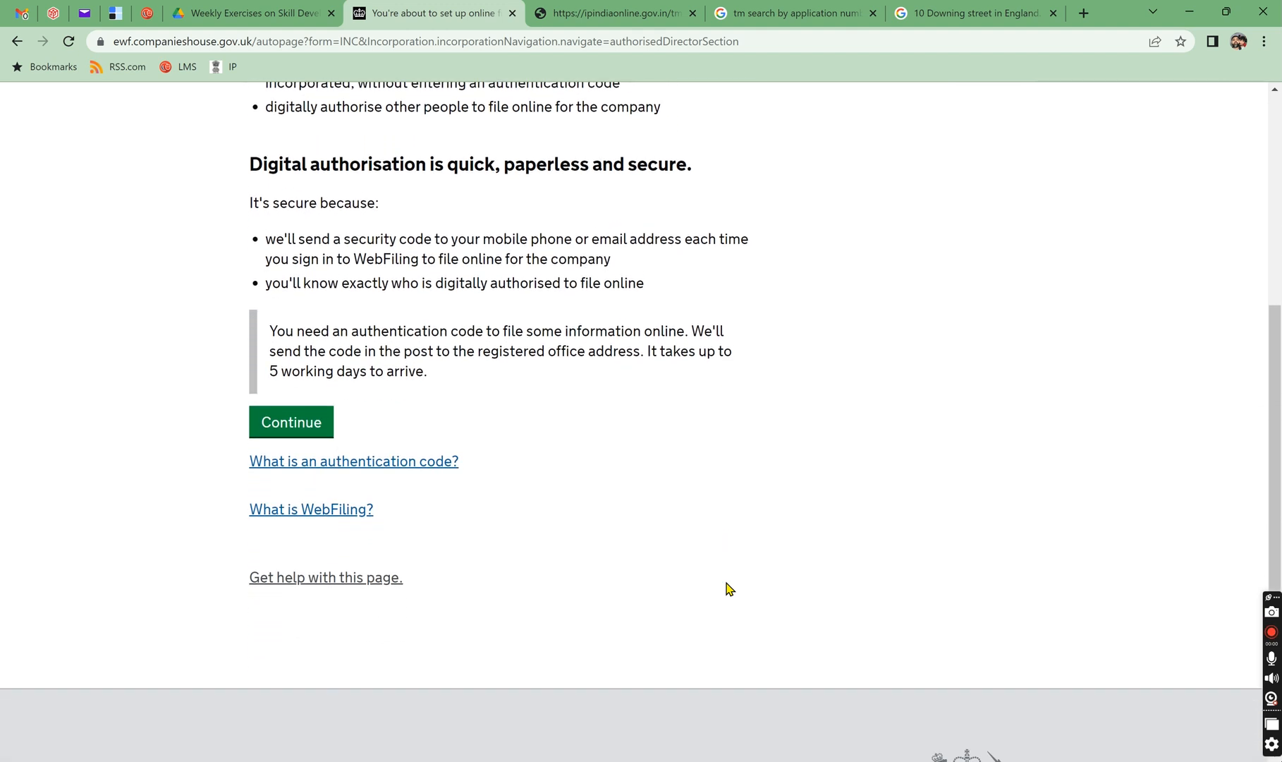
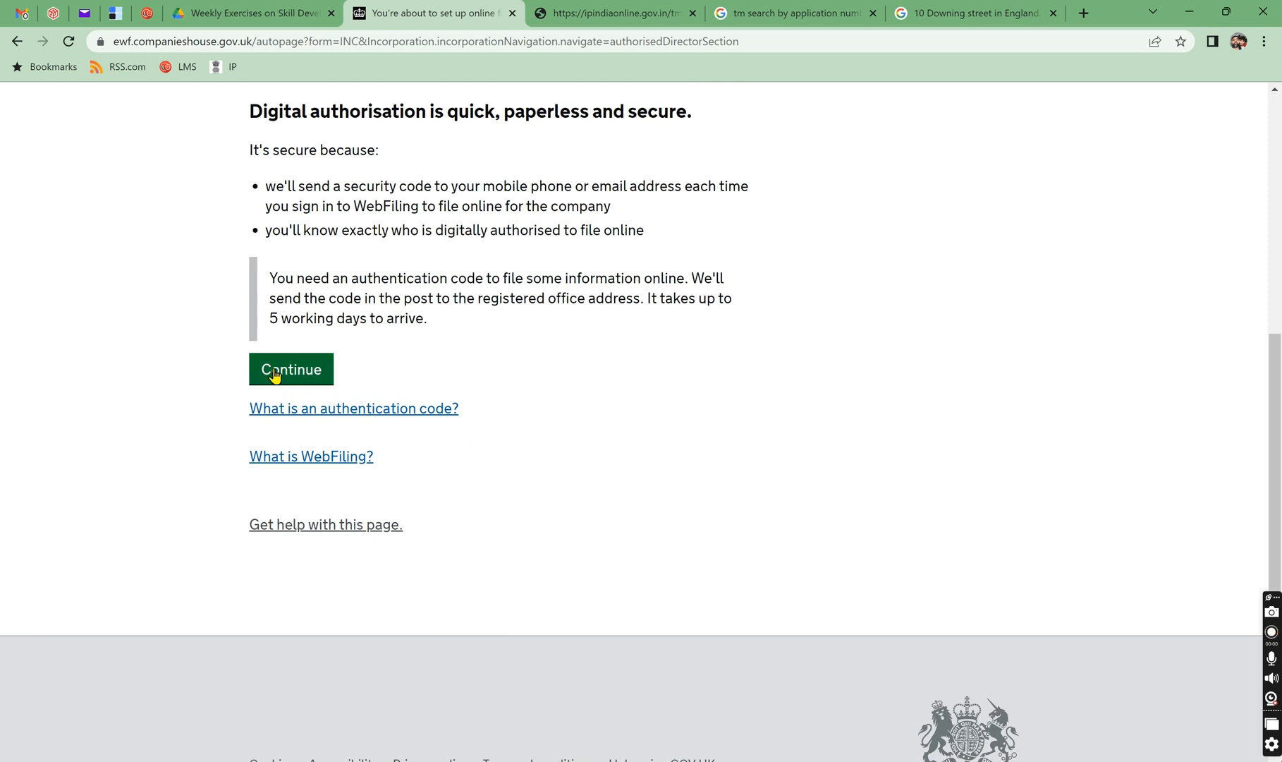
# Authorise the first director to file documents online for the company
pyautogui.click(275, 375)
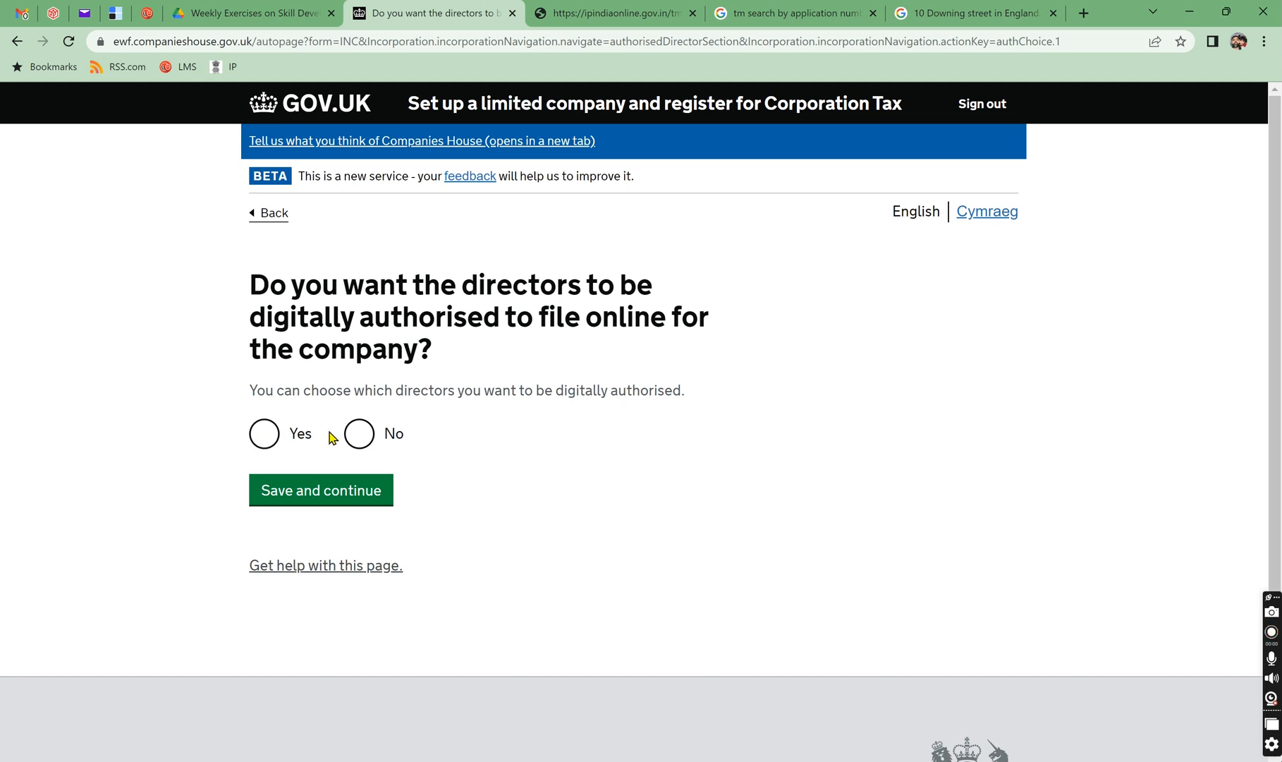
pyautogui.click(359, 434)
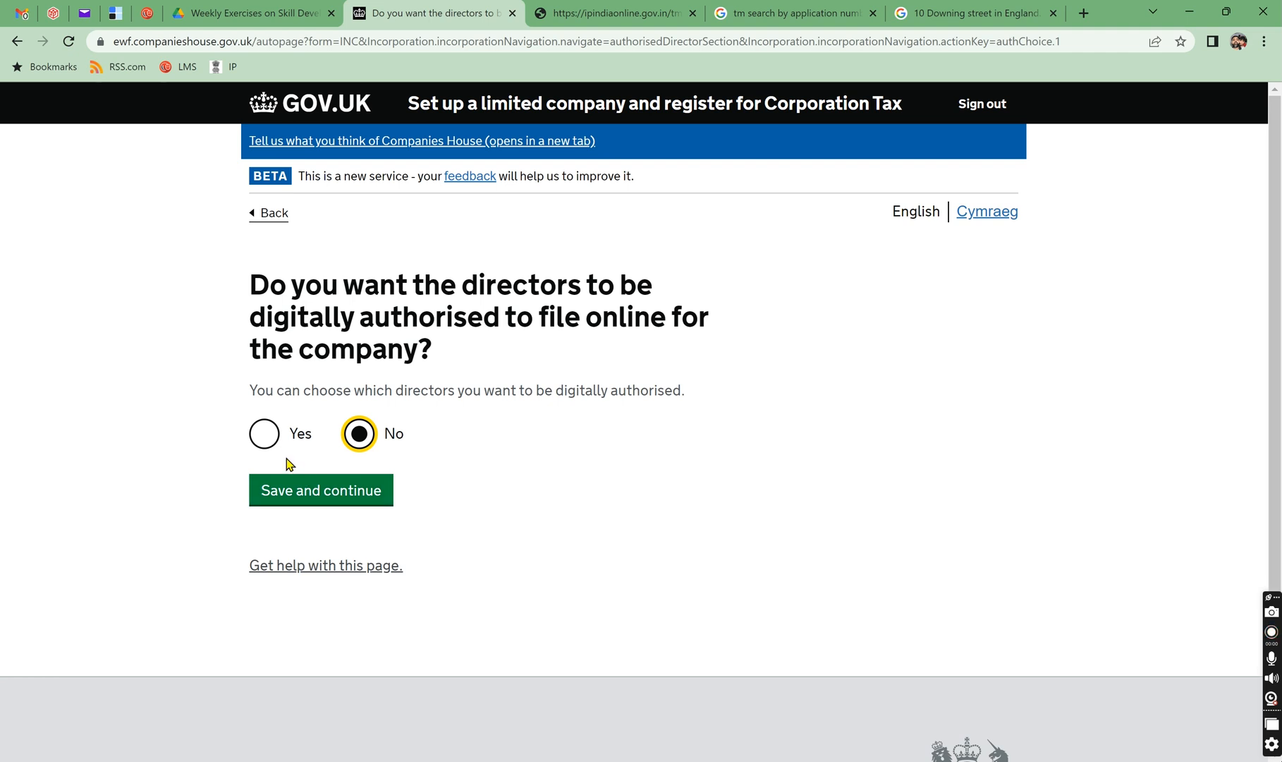
pyautogui.click(264, 433)
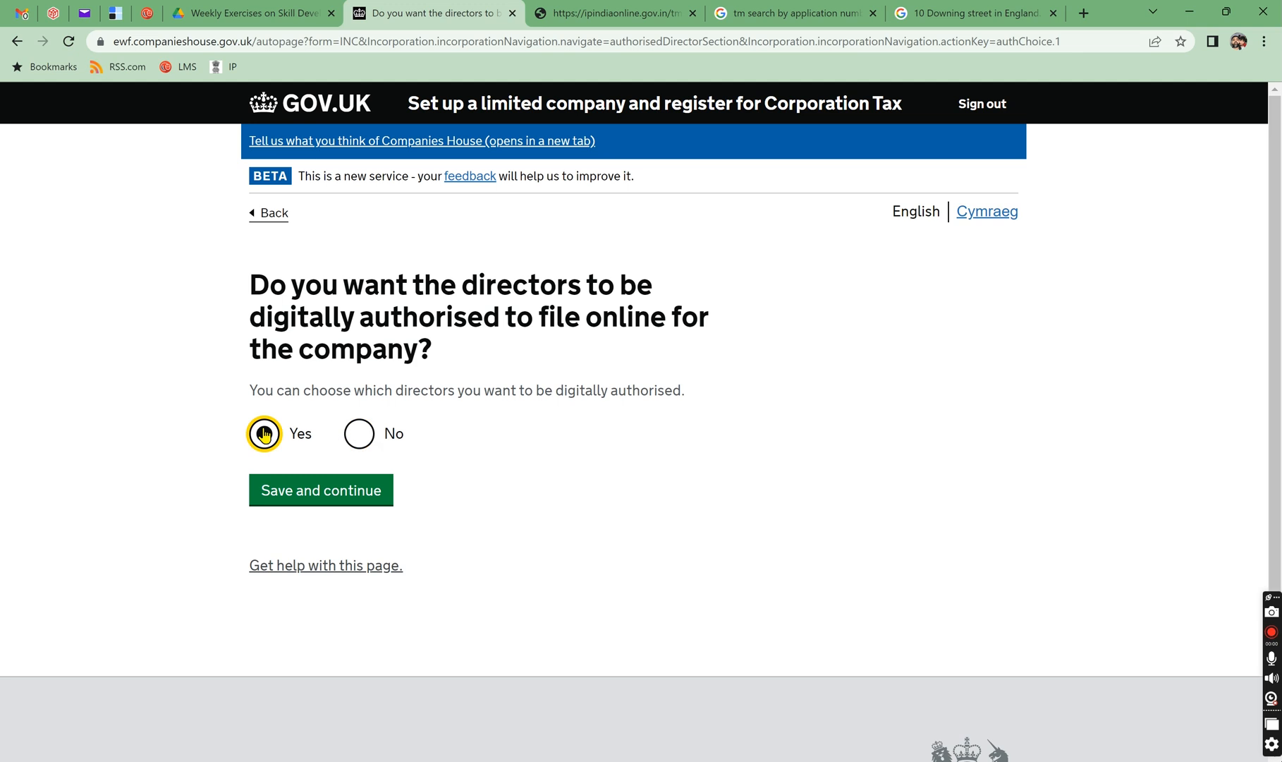
pyautogui.click(335, 496)
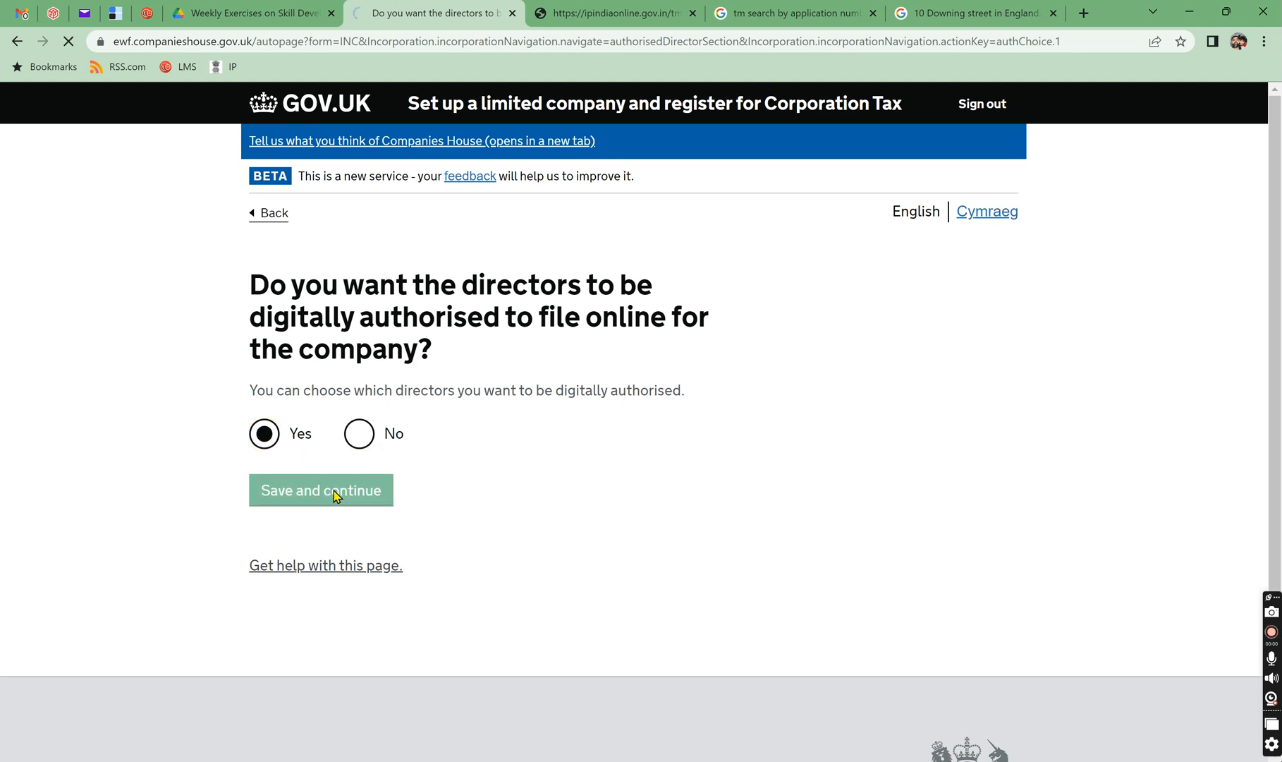
pyautogui.click(262, 392)
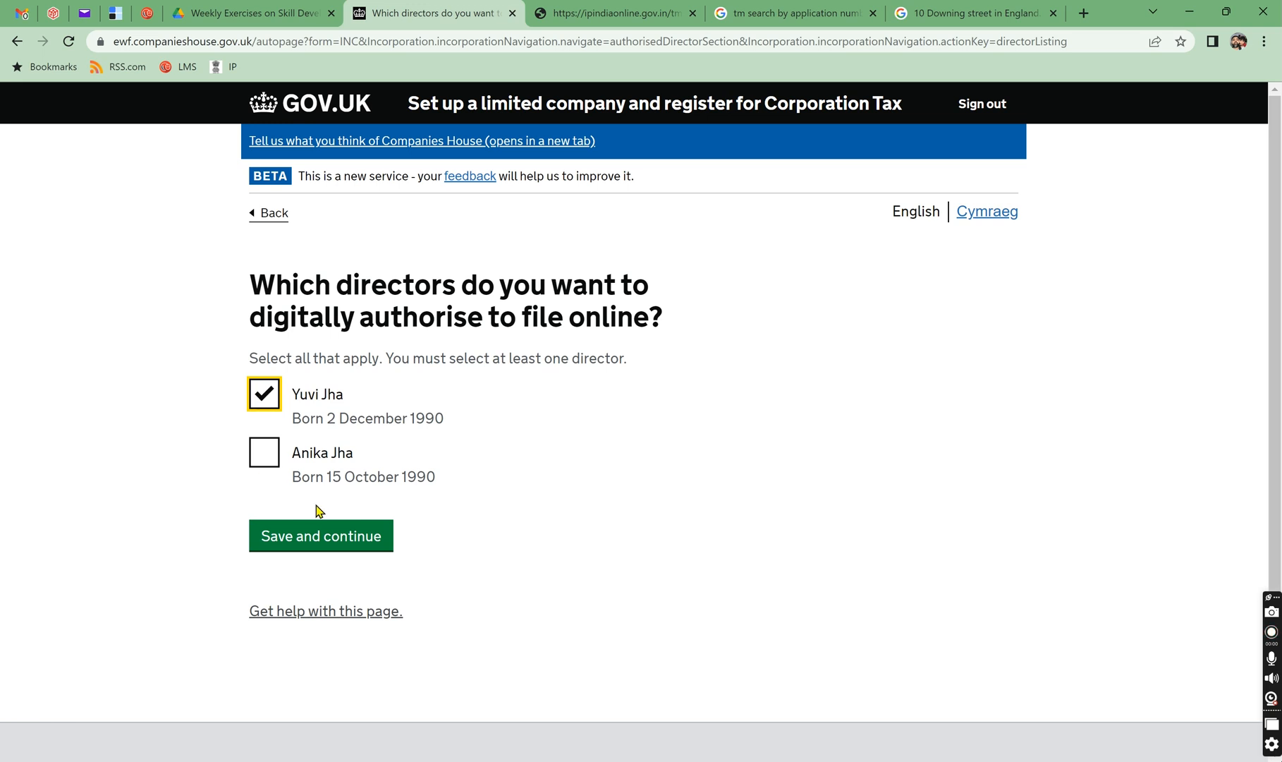
pyautogui.click(338, 544)
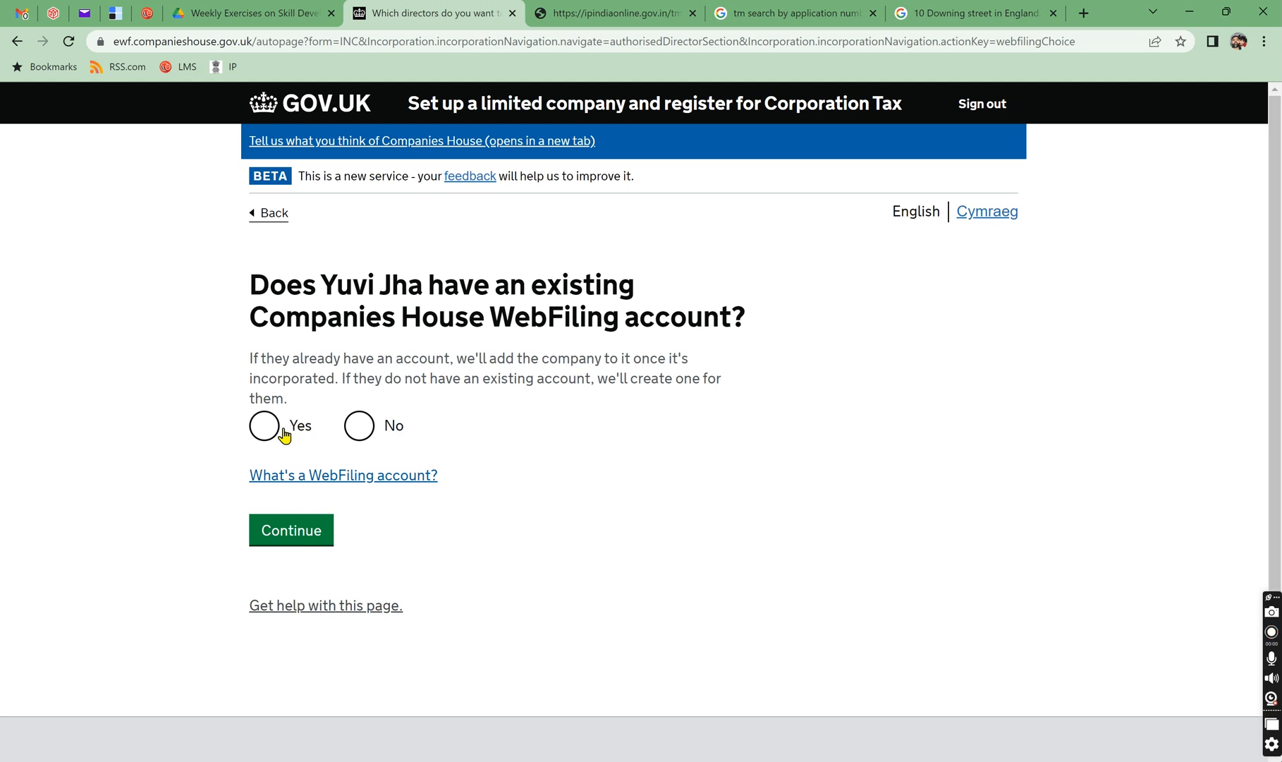
# Record no existing WebFiling account, use the listed email, and confirm the authorisation details
pyautogui.click(359, 425)
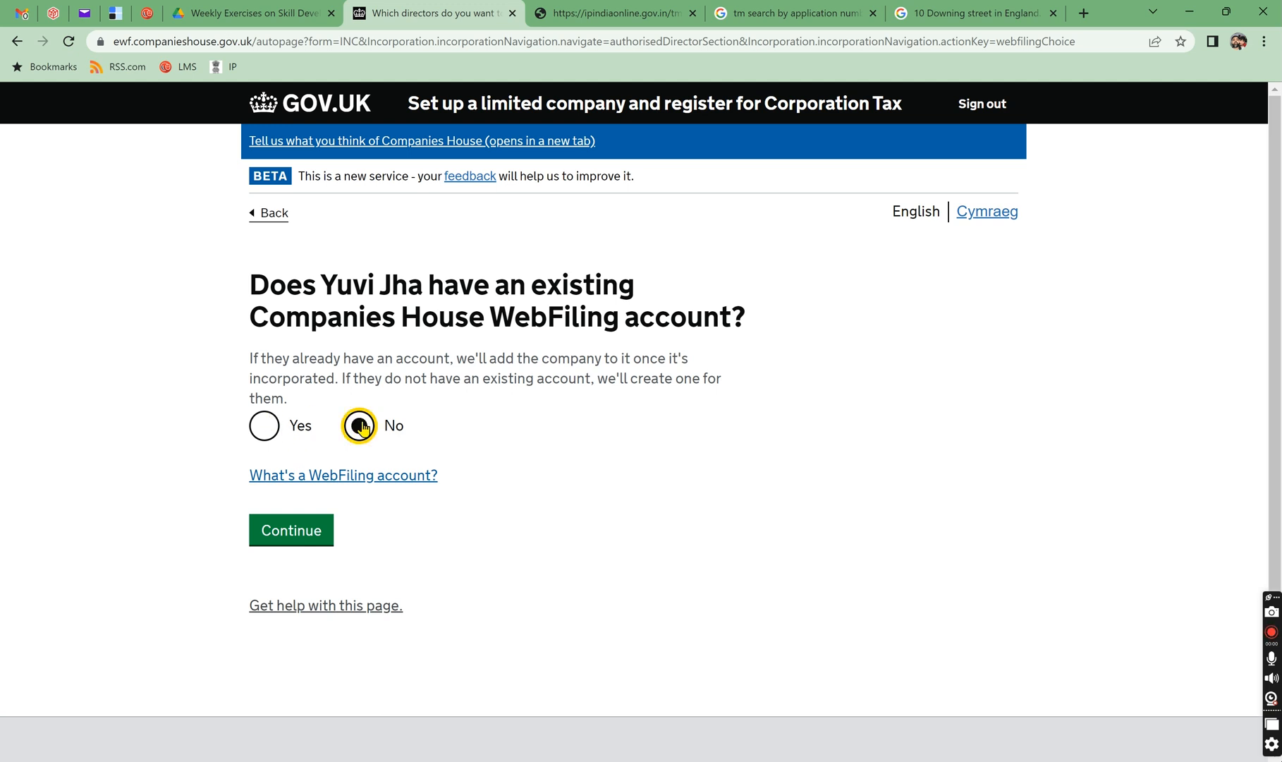
pyautogui.click(294, 540)
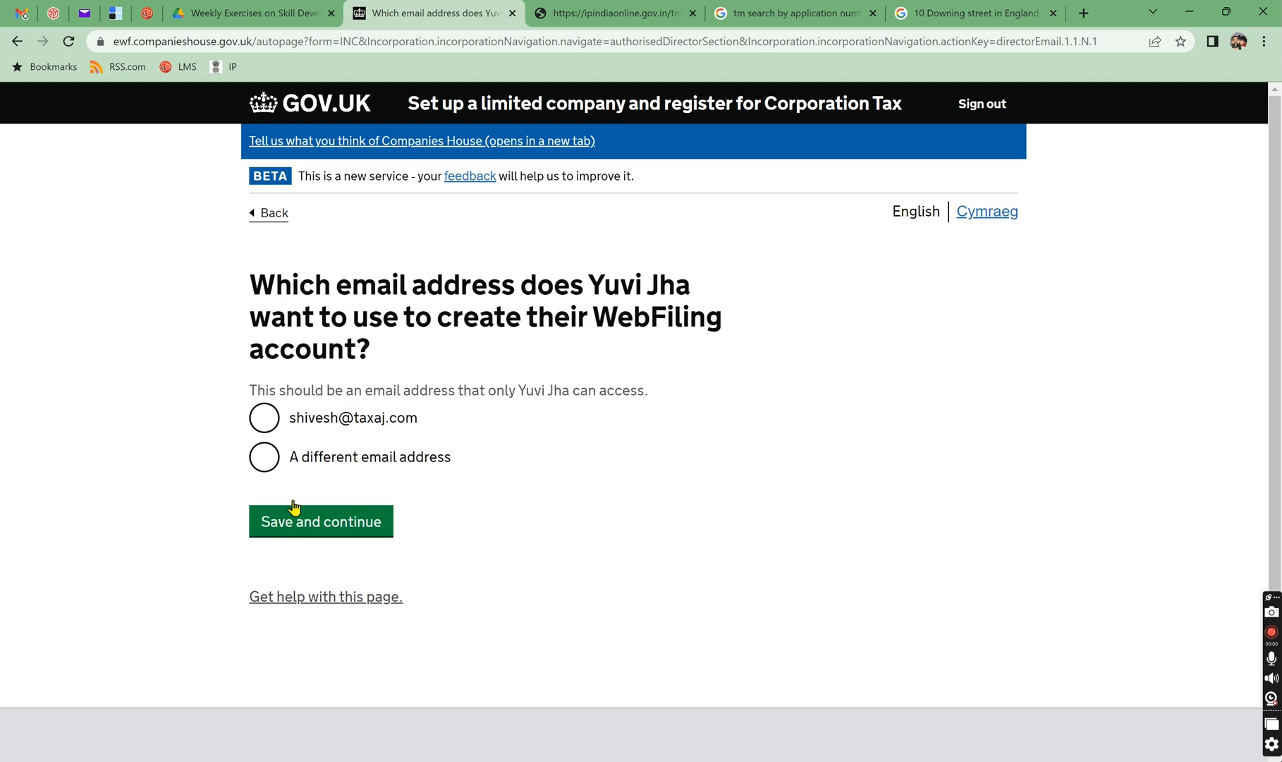
pyautogui.click(264, 419)
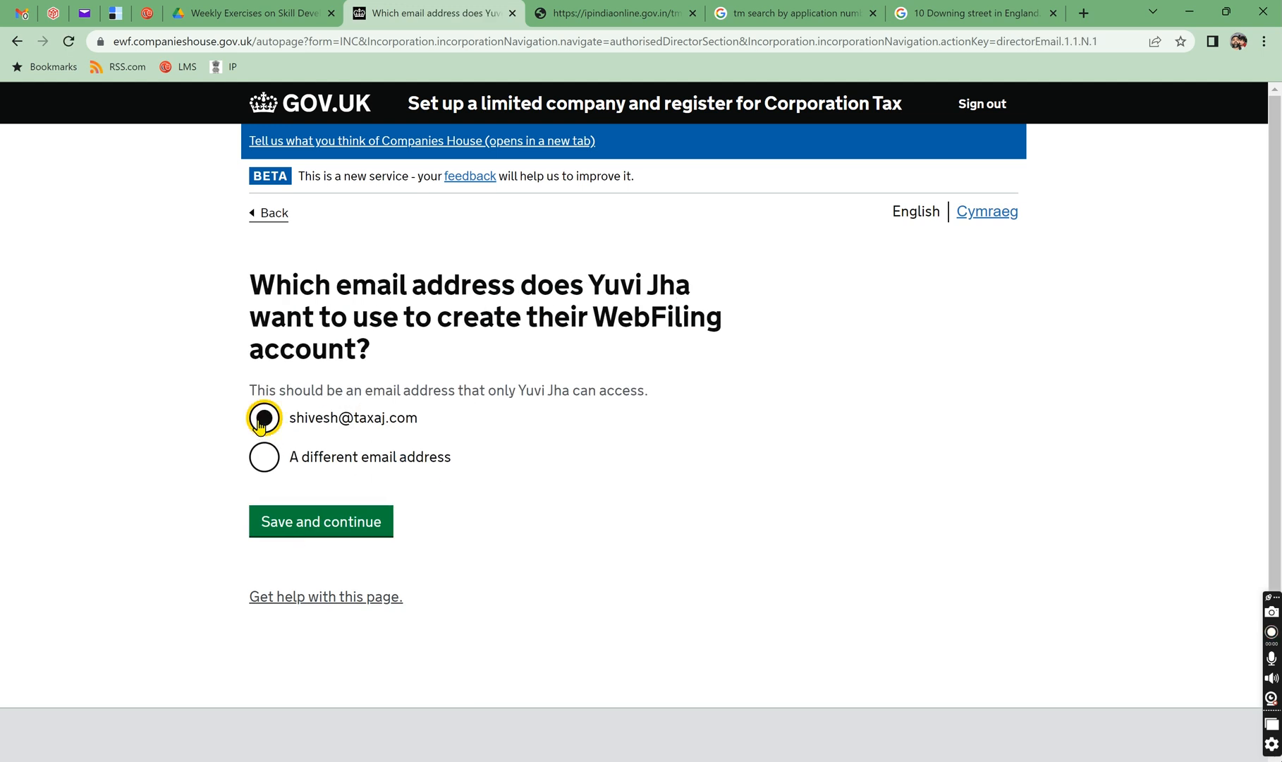
pyautogui.click(318, 525)
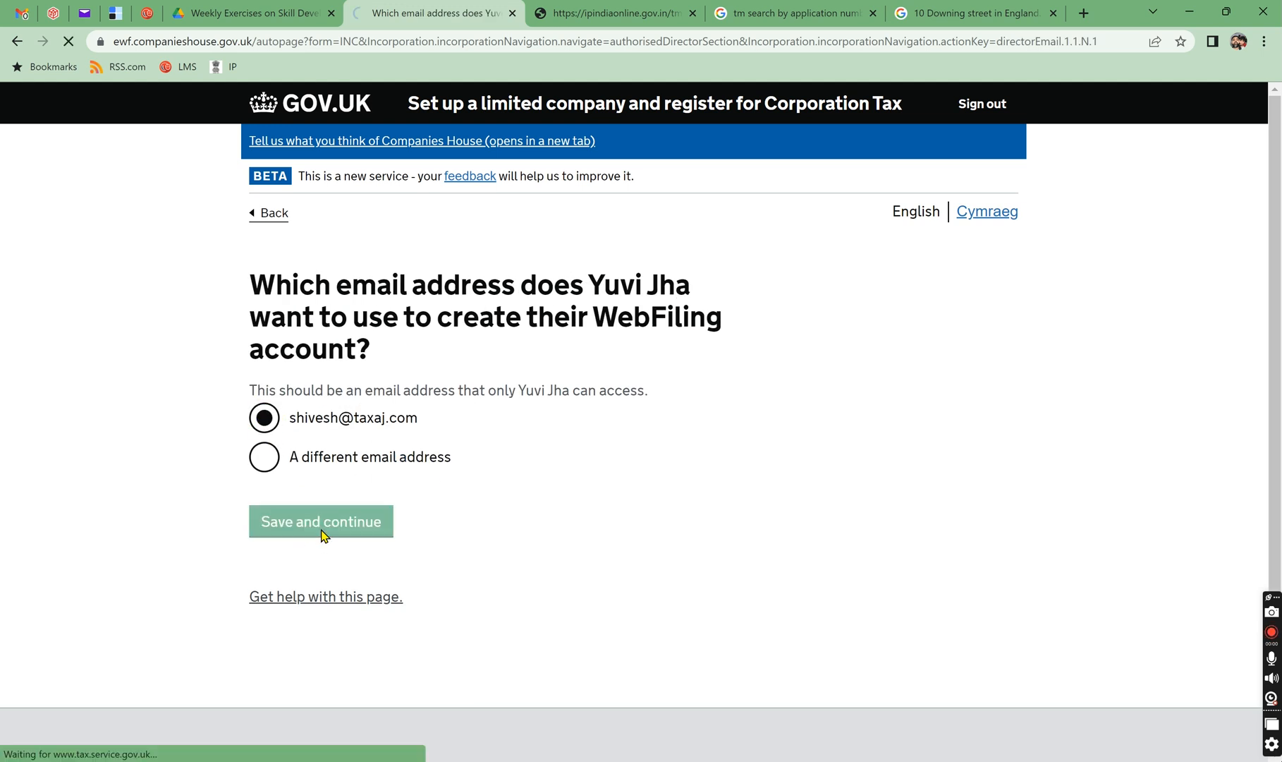
pyautogui.scroll(-2, 613, 580)
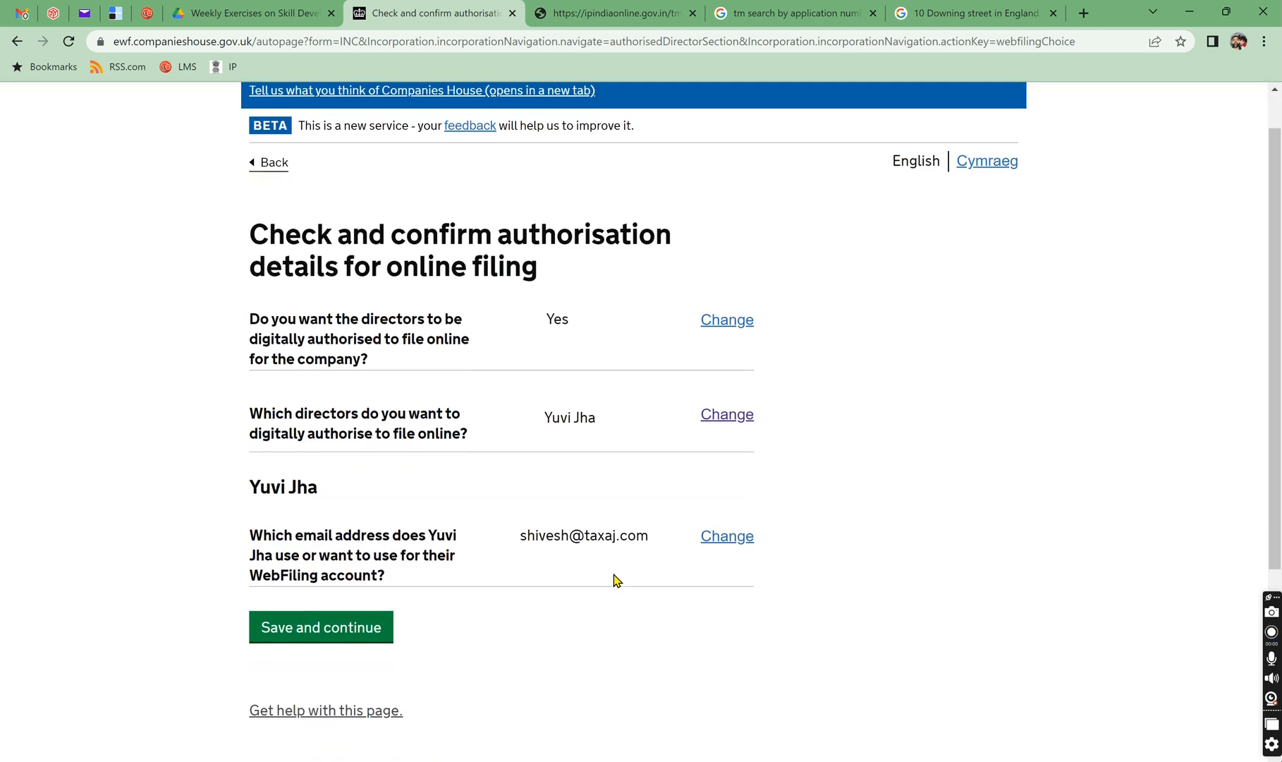
pyautogui.scroll(-1, 614, 580)
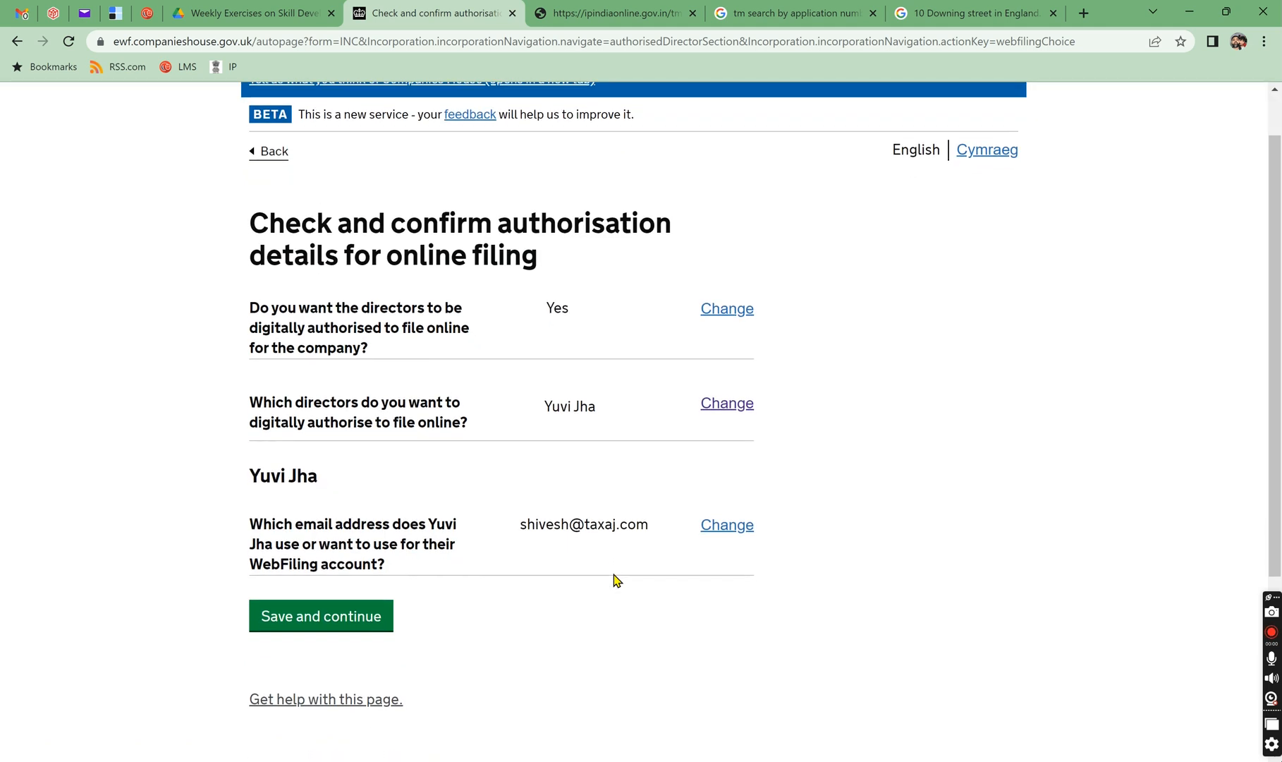
pyautogui.click(316, 605)
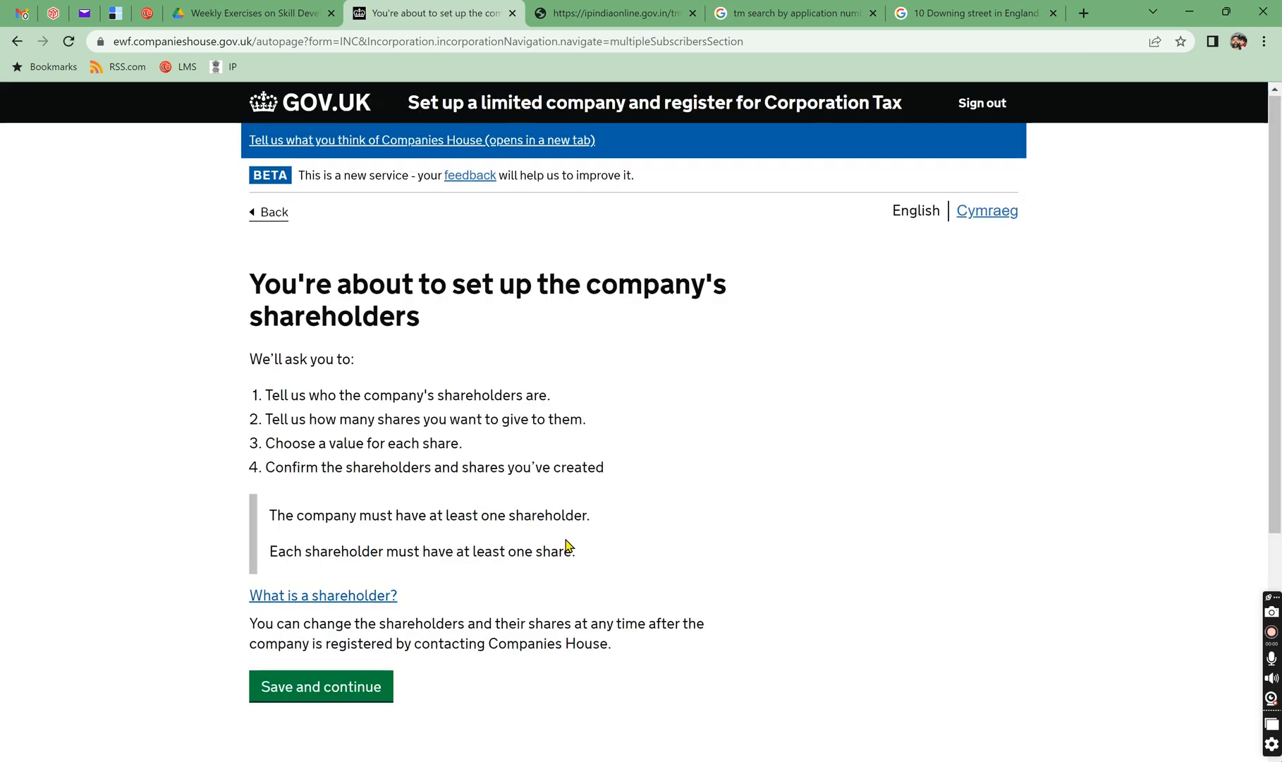
# Make both directors shareholders, add no other shareholder, and confirm the shareholder list
pyautogui.scroll(-1, 564, 544)
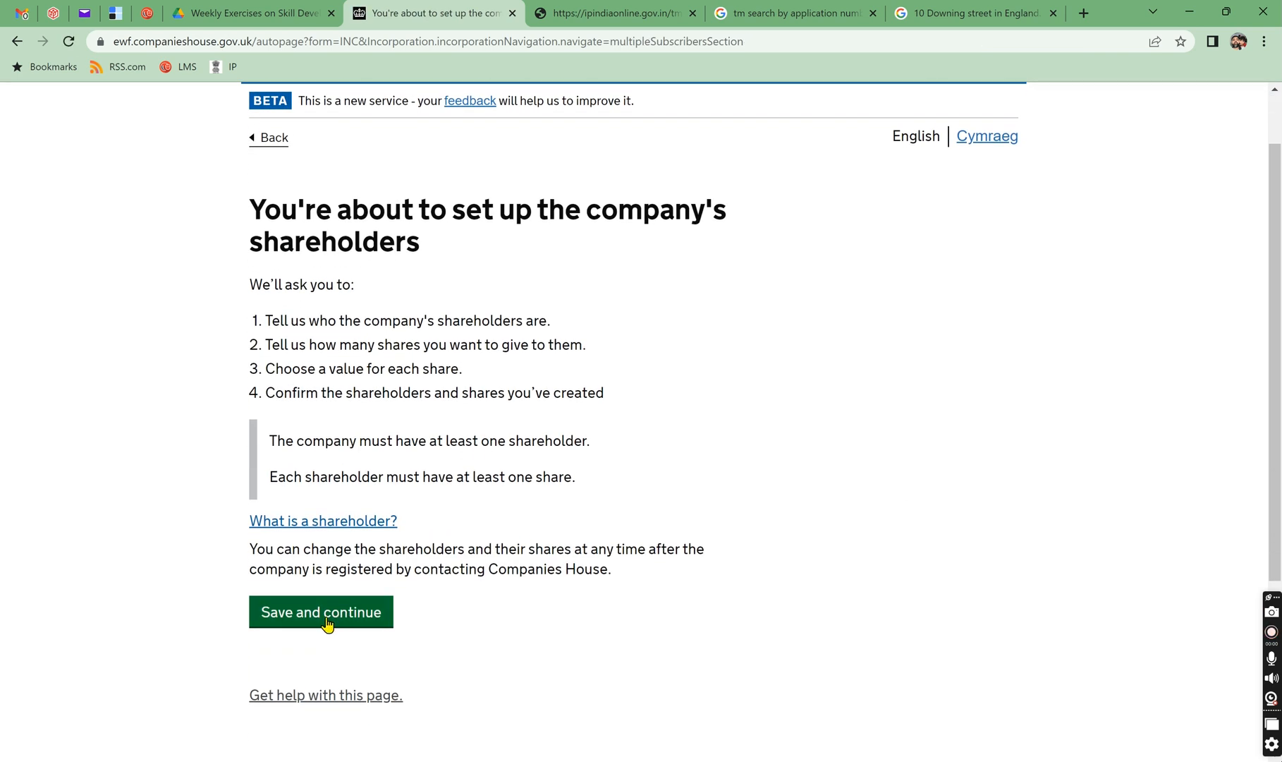
pyautogui.click(326, 619)
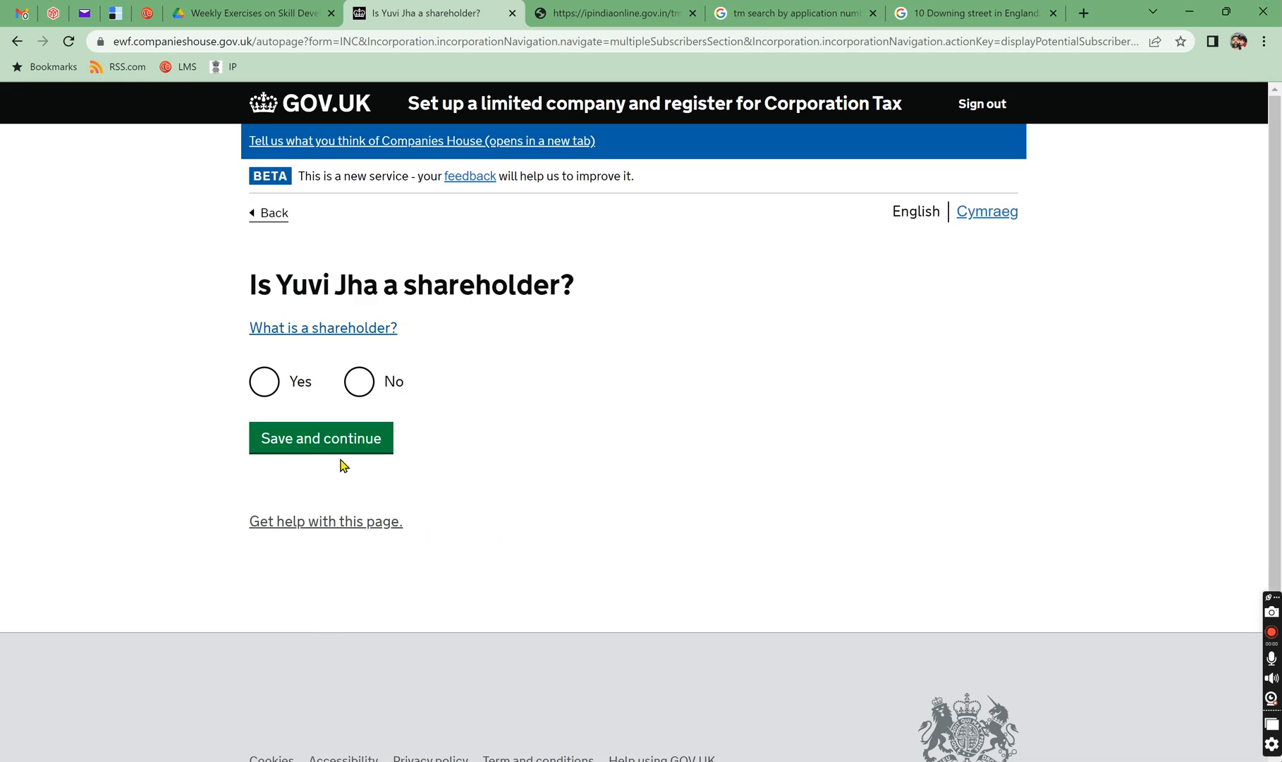
pyautogui.click(269, 382)
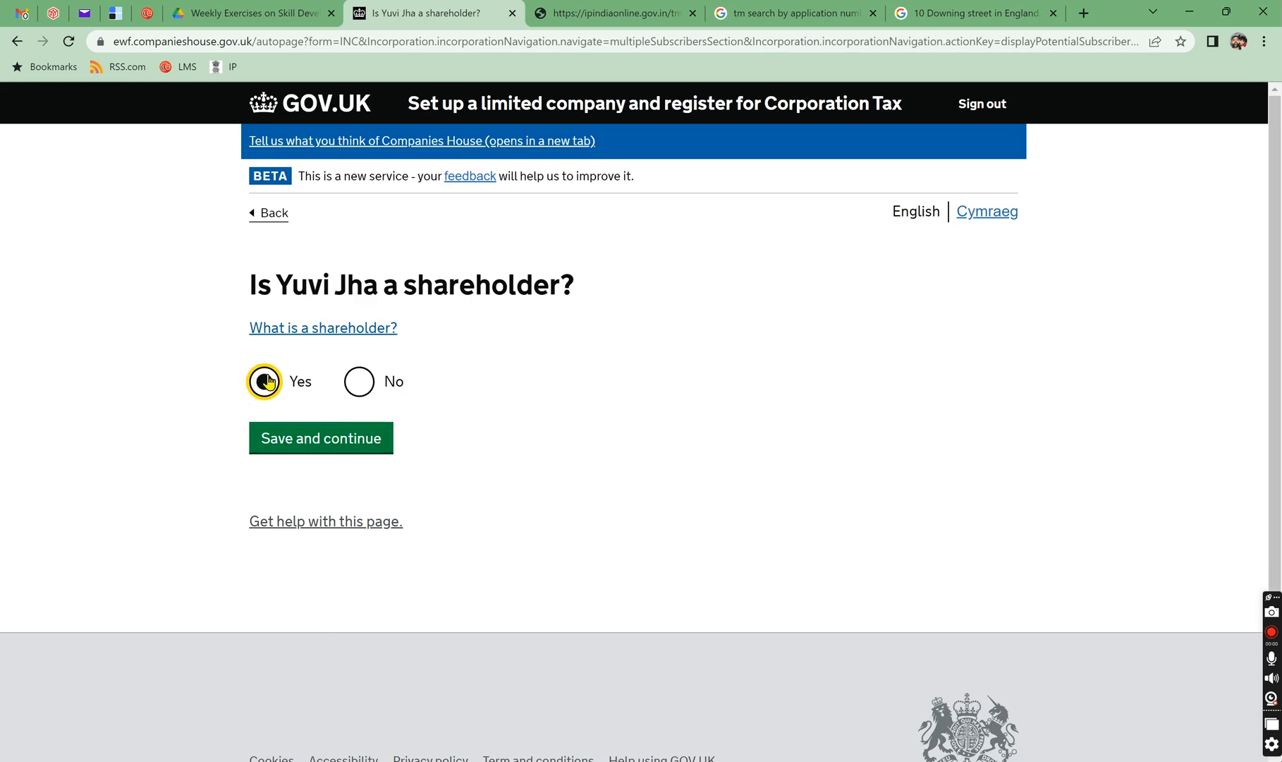
pyautogui.click(326, 443)
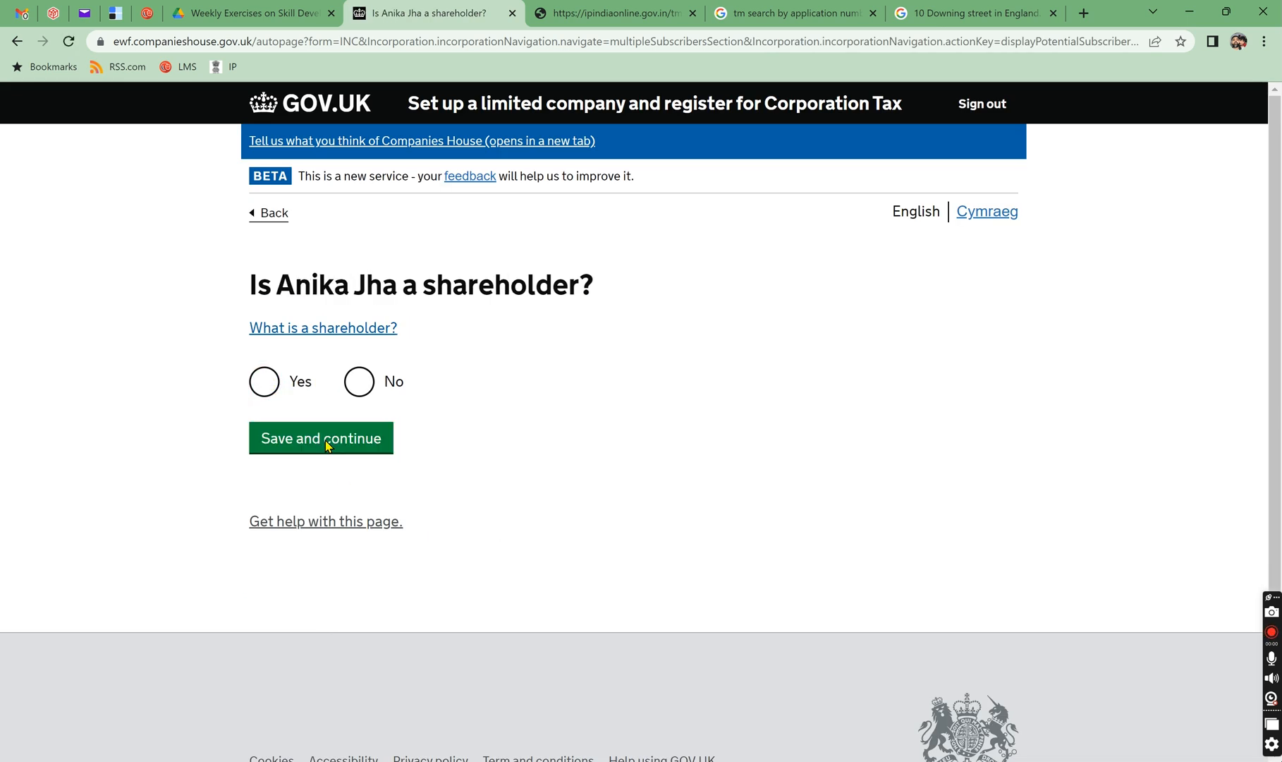
pyautogui.click(266, 382)
pyautogui.click(323, 441)
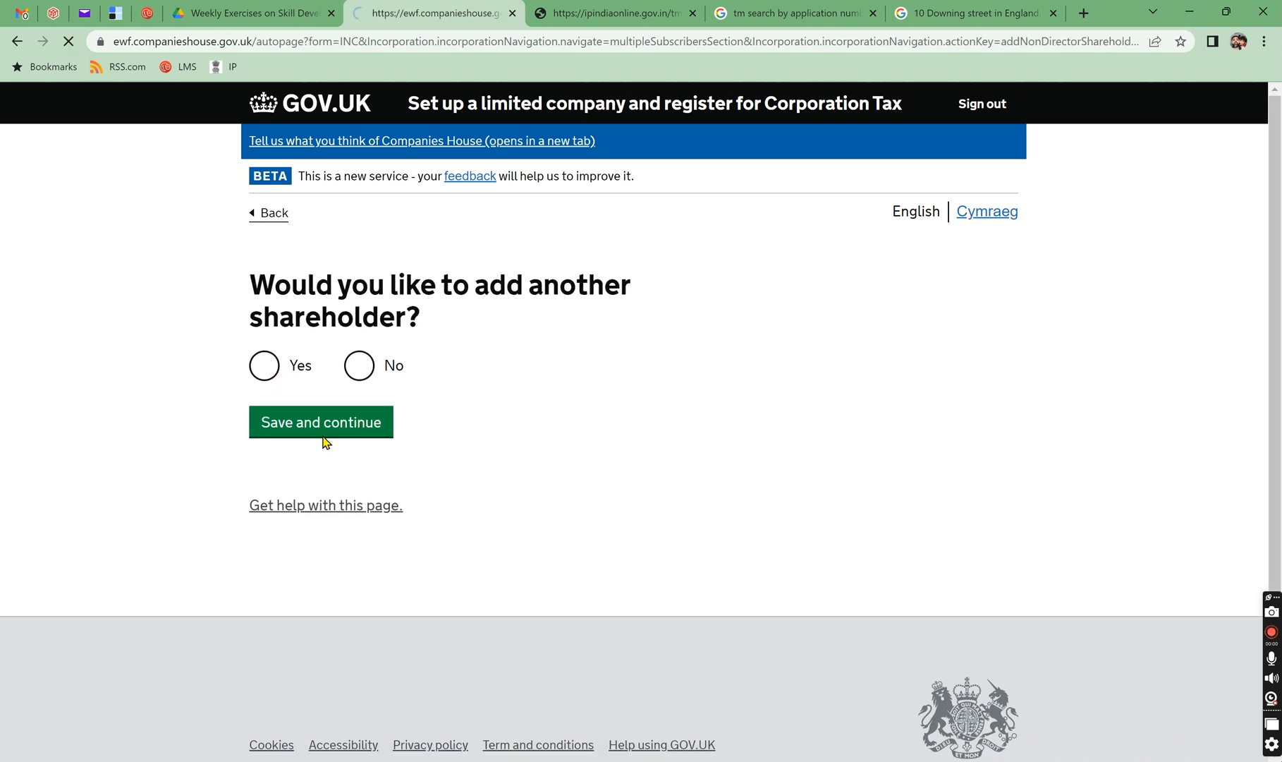
pyautogui.click(359, 372)
pyautogui.click(347, 438)
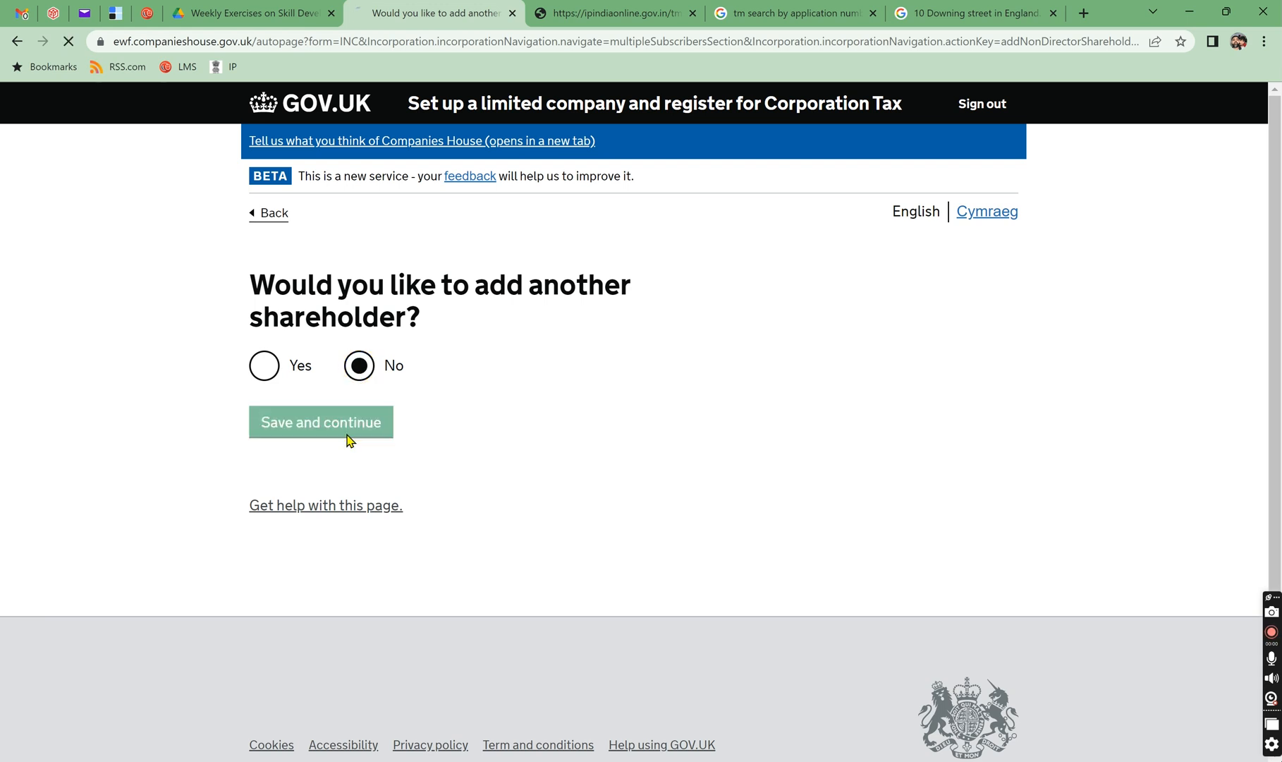
pyautogui.scroll(-2, 556, 546)
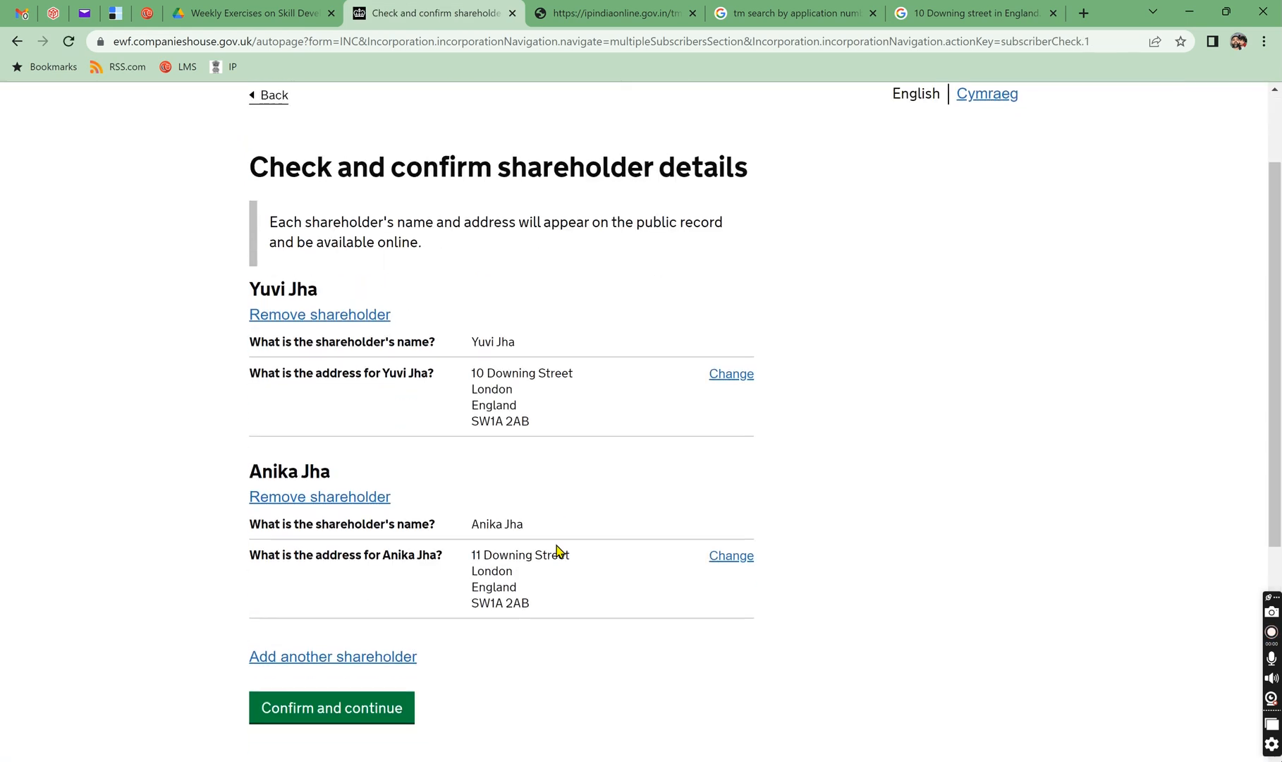
pyautogui.click(339, 705)
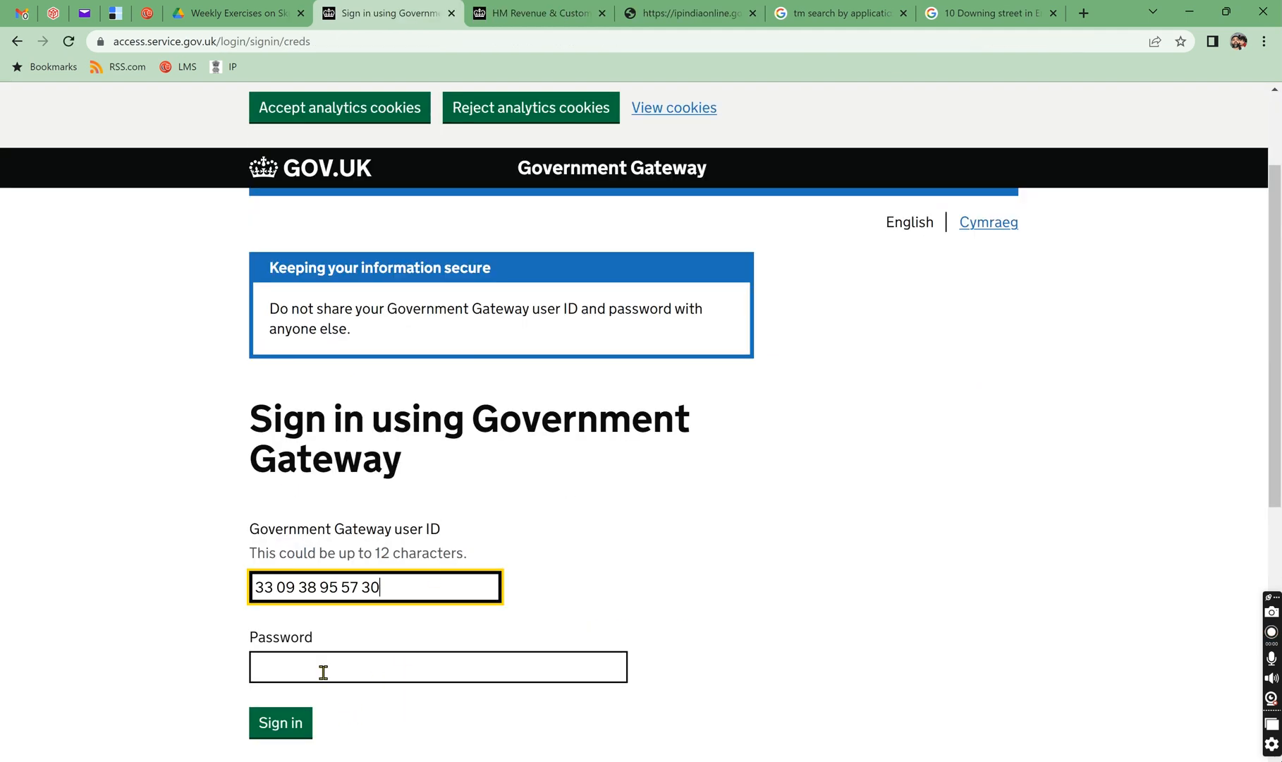
# Sign in with the account password, enter the access code, and remember the sign-in for 7 days
pyautogui.click(323, 669)
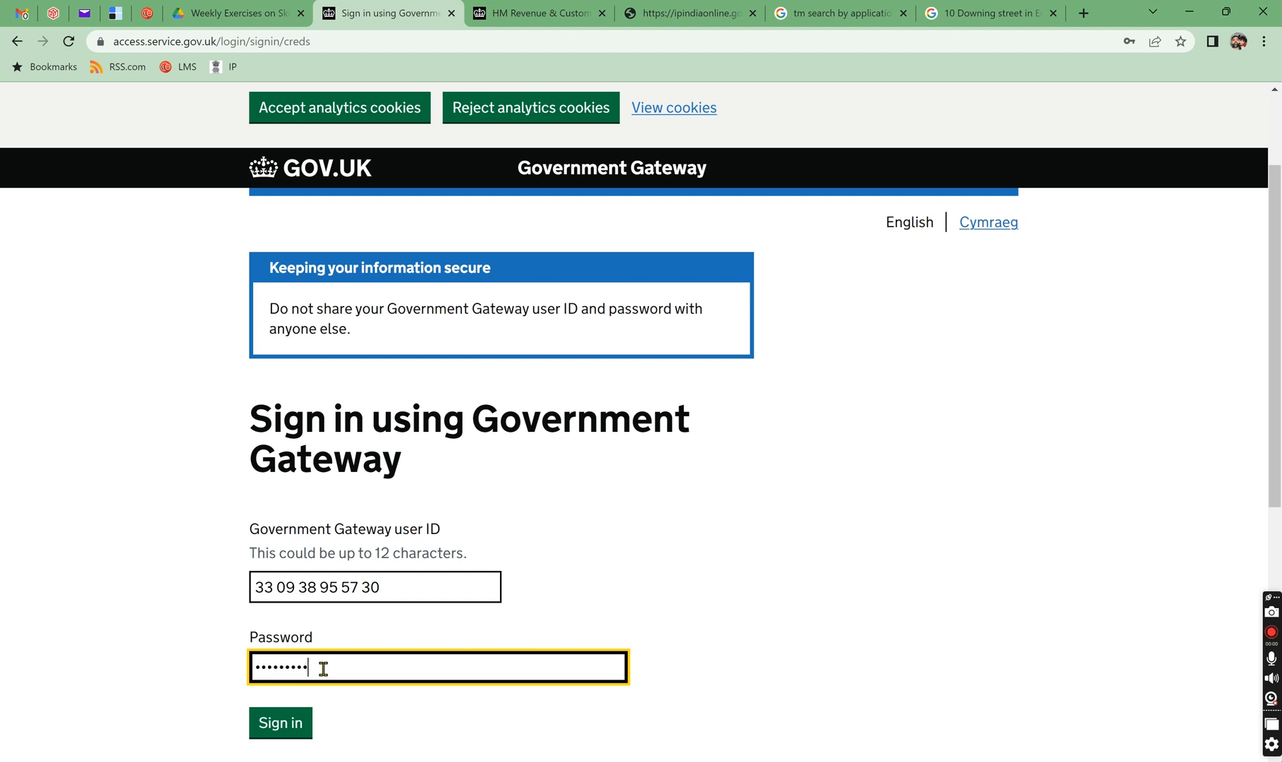
pyautogui.click(279, 729)
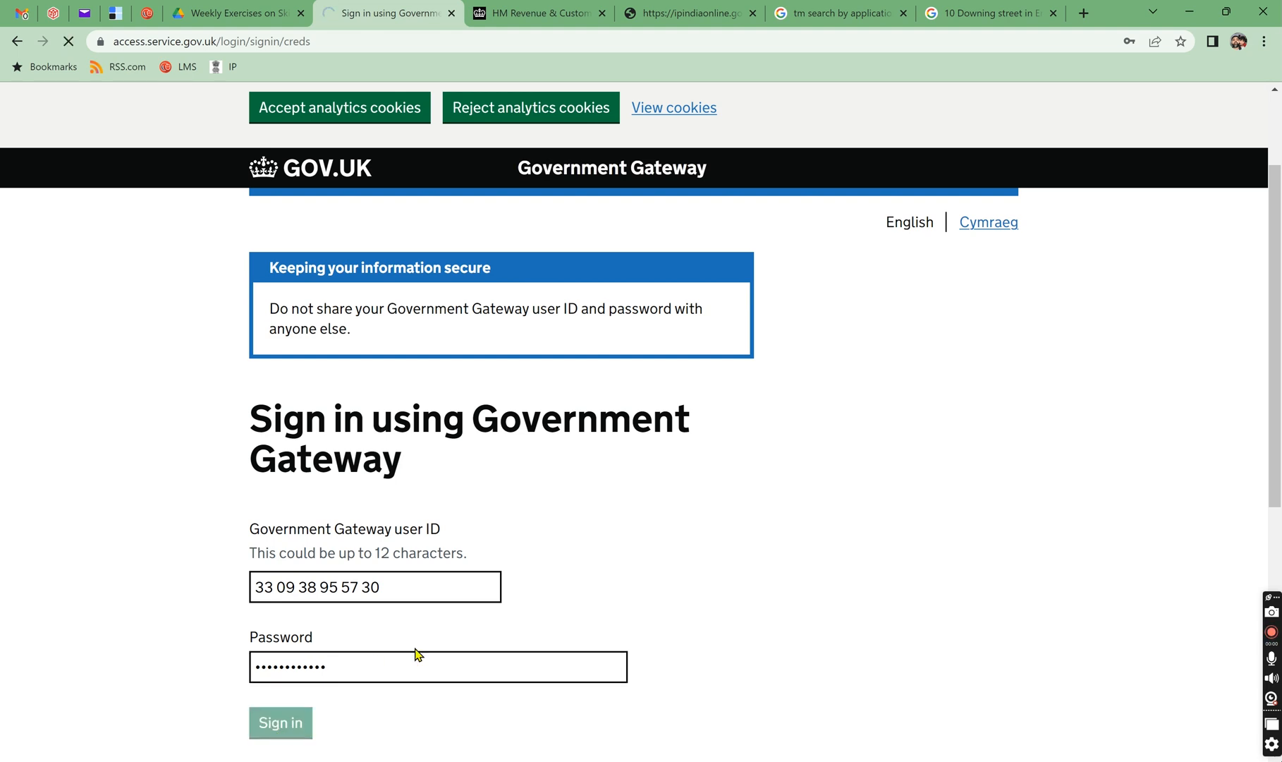
pyautogui.scroll(-1, 726, 517)
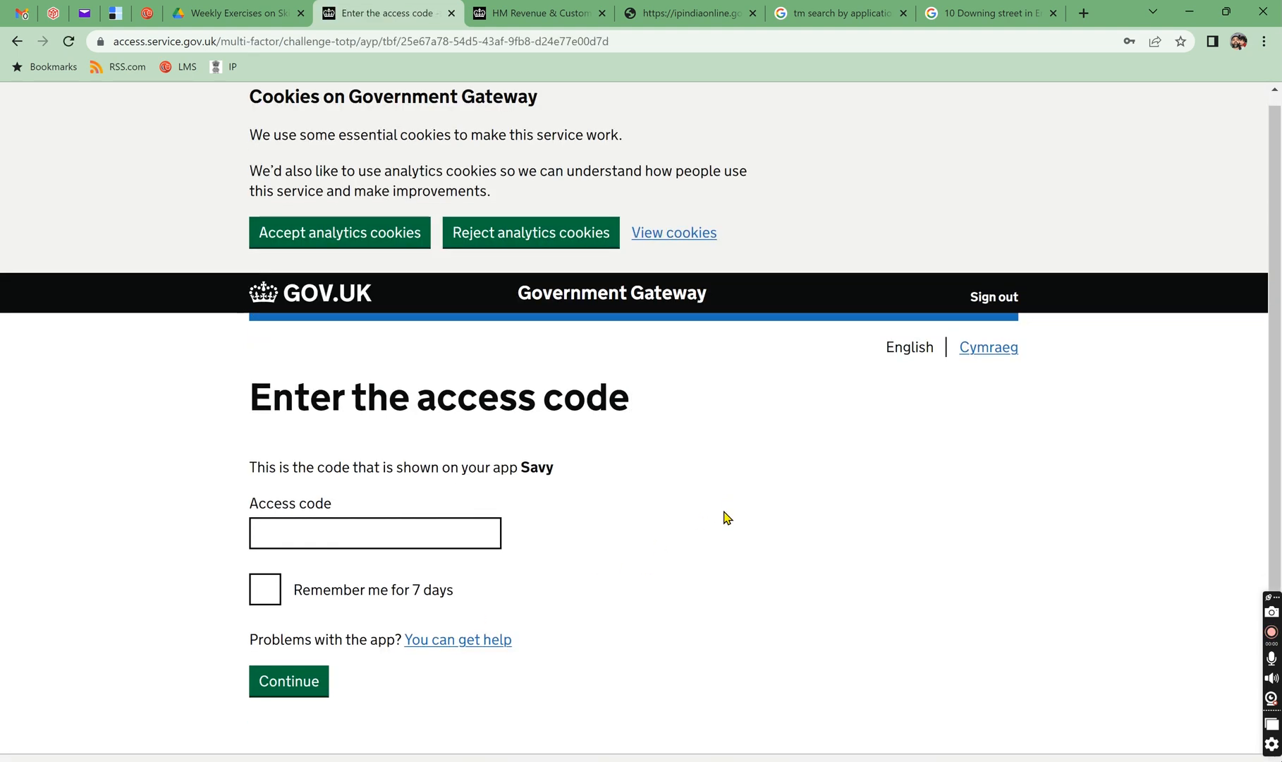
pyautogui.click(418, 541)
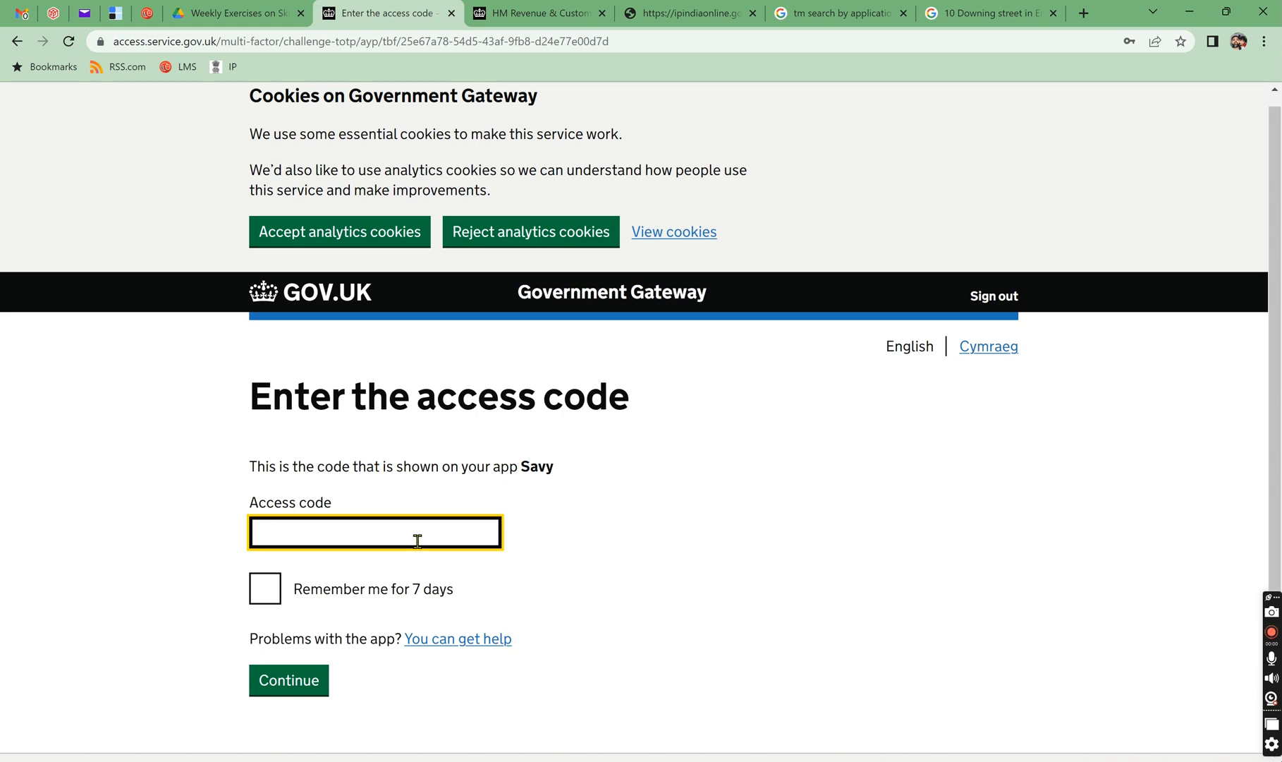
pyautogui.click(265, 589)
pyautogui.click(280, 680)
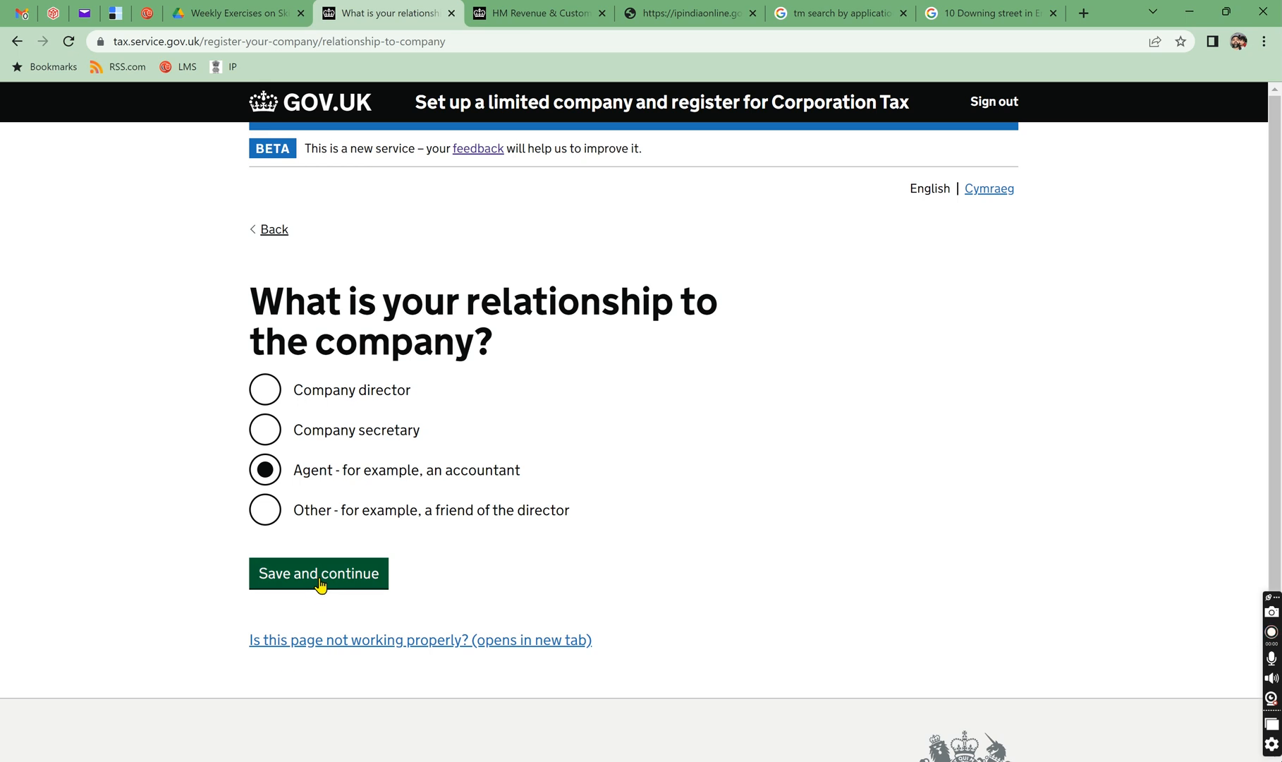
# Save Agent as relationship, confirm non-CIC limited by shares, and keep the Limited name
pyautogui.click(320, 583)
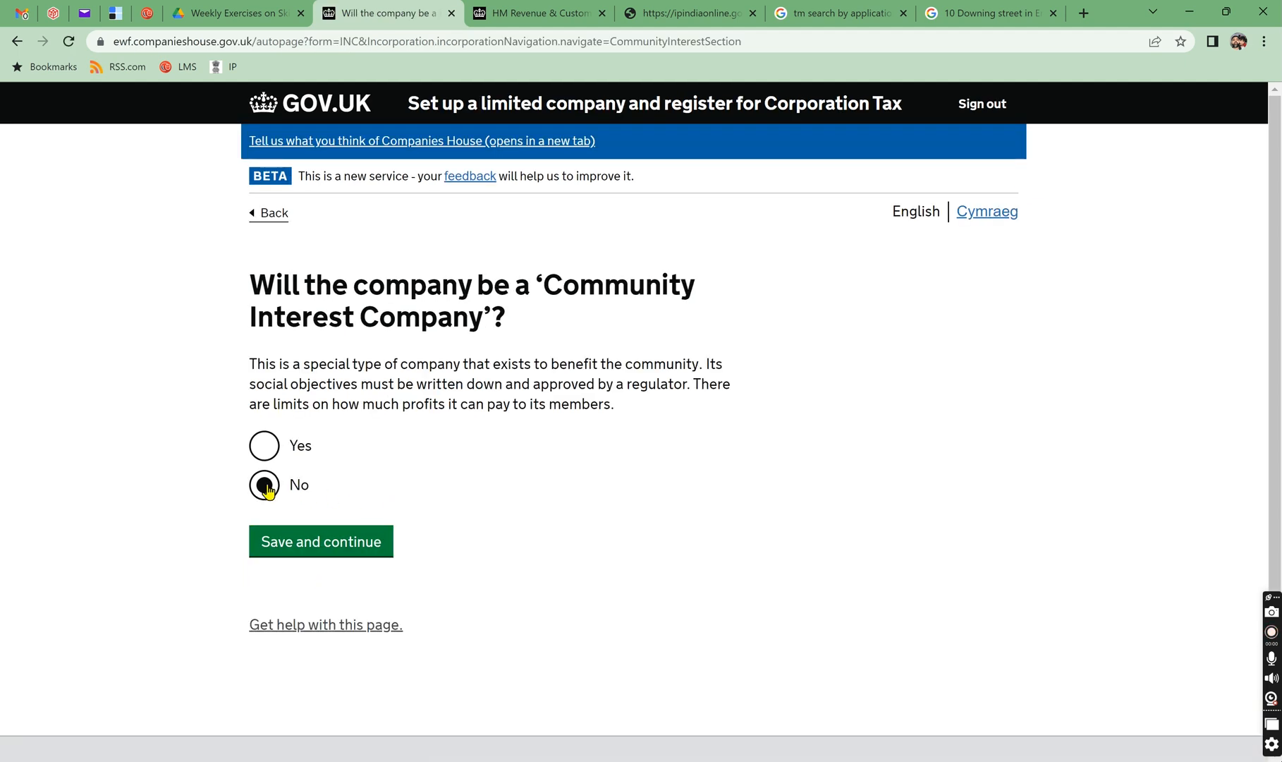
pyautogui.click(321, 540)
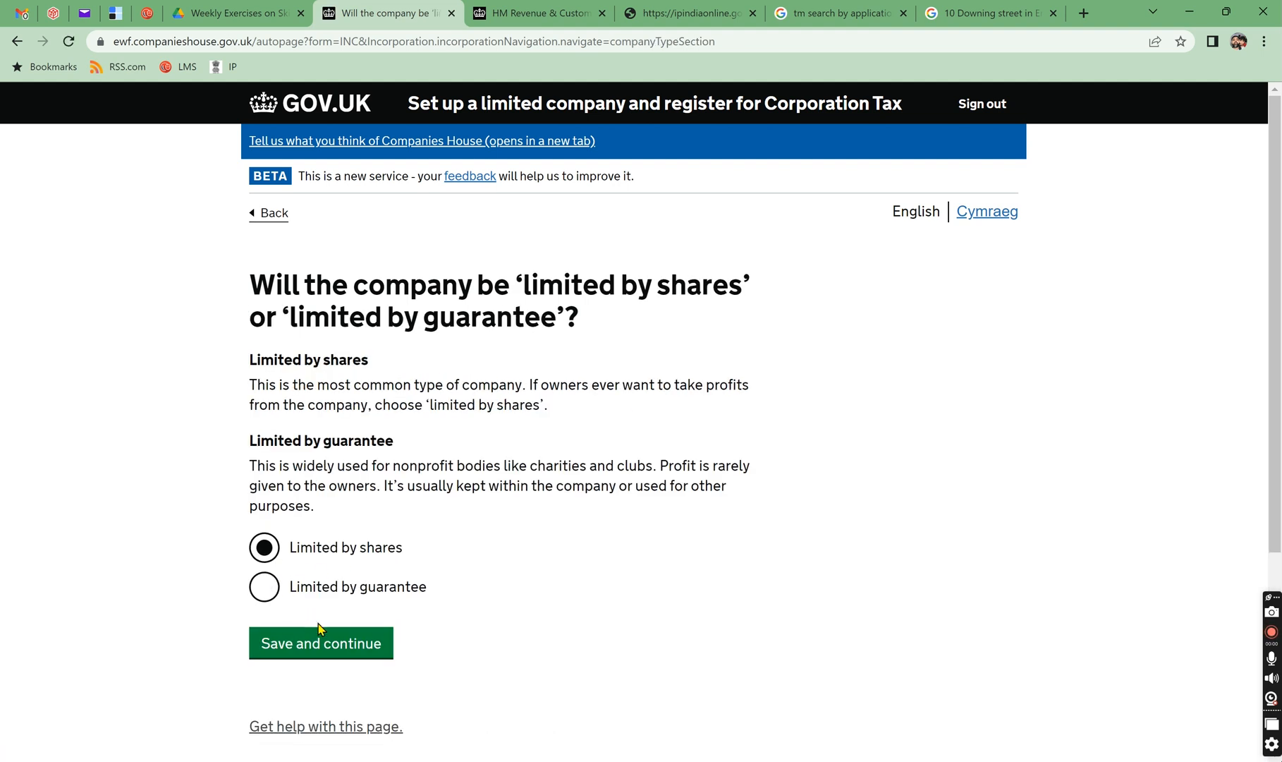
pyautogui.click(333, 647)
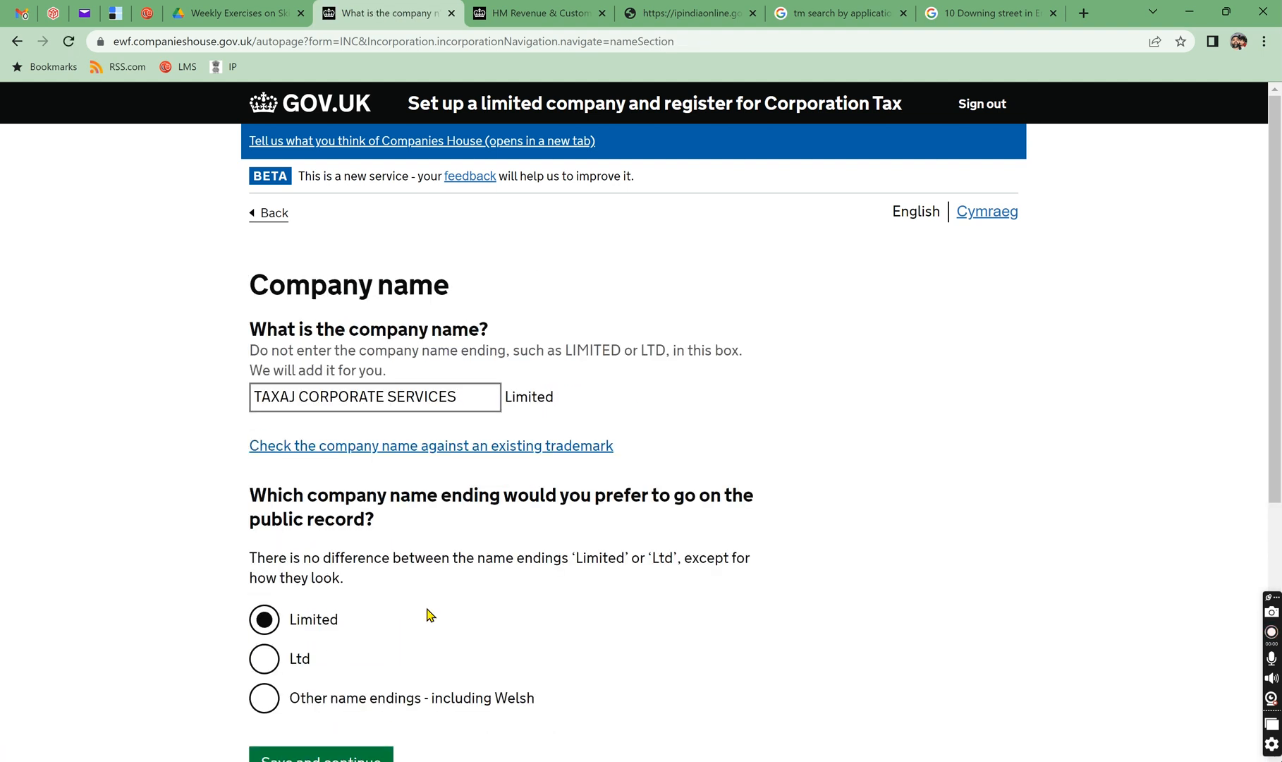
pyautogui.scroll(-3, 498, 589)
pyautogui.click(318, 588)
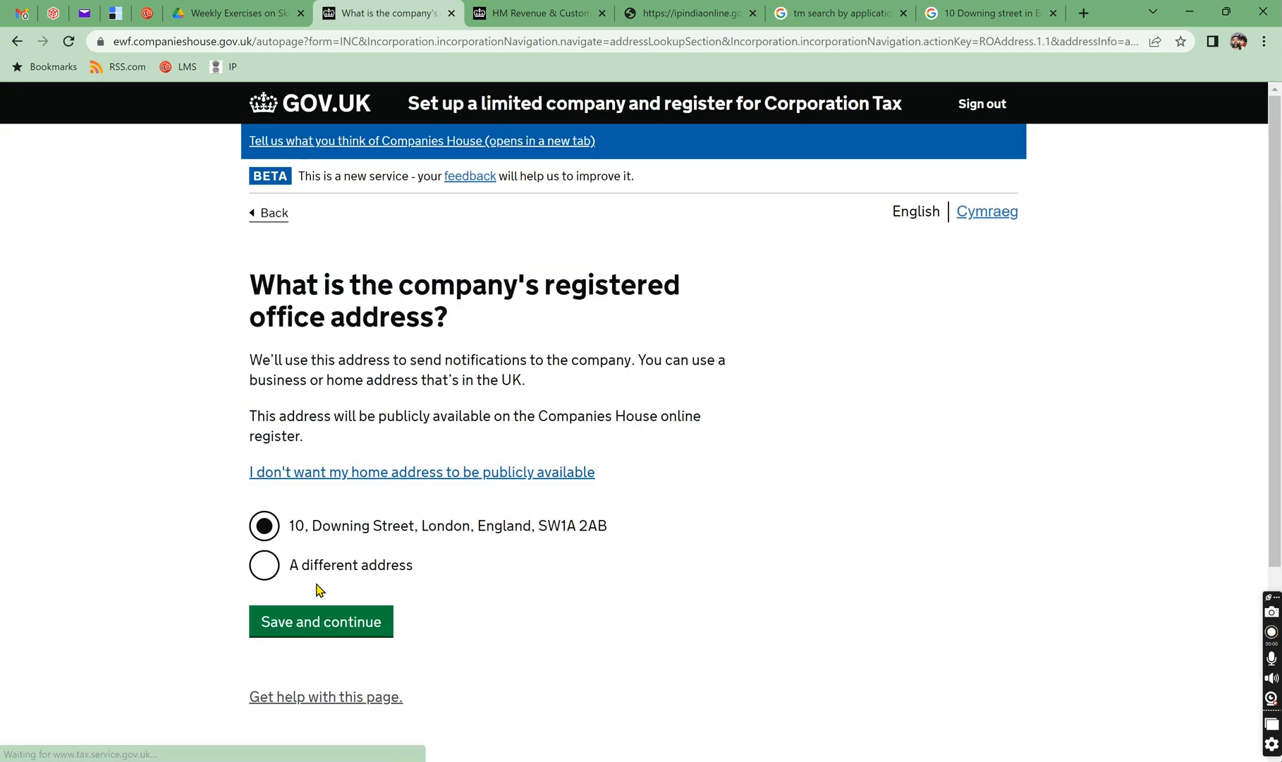
# Save the registered office, England and Wales jurisdiction, principal place of business and contact details
pyautogui.click(333, 626)
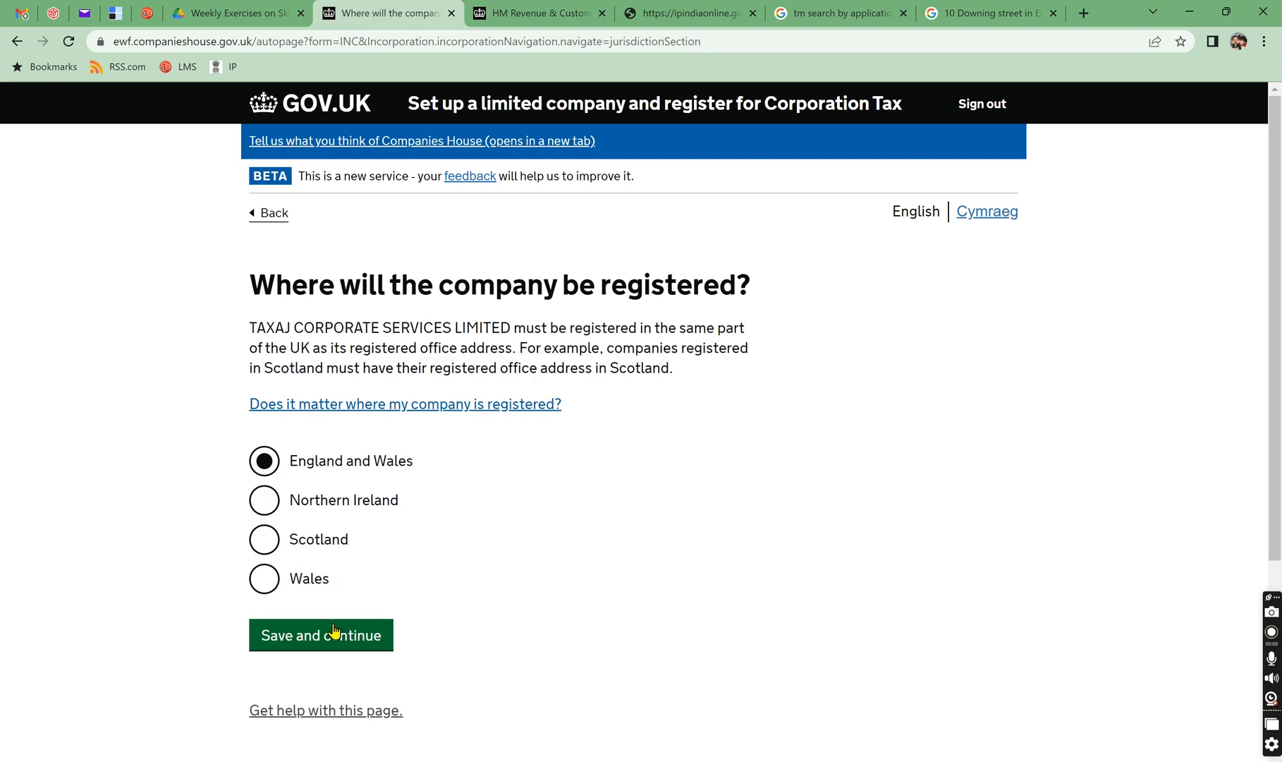
pyautogui.click(336, 630)
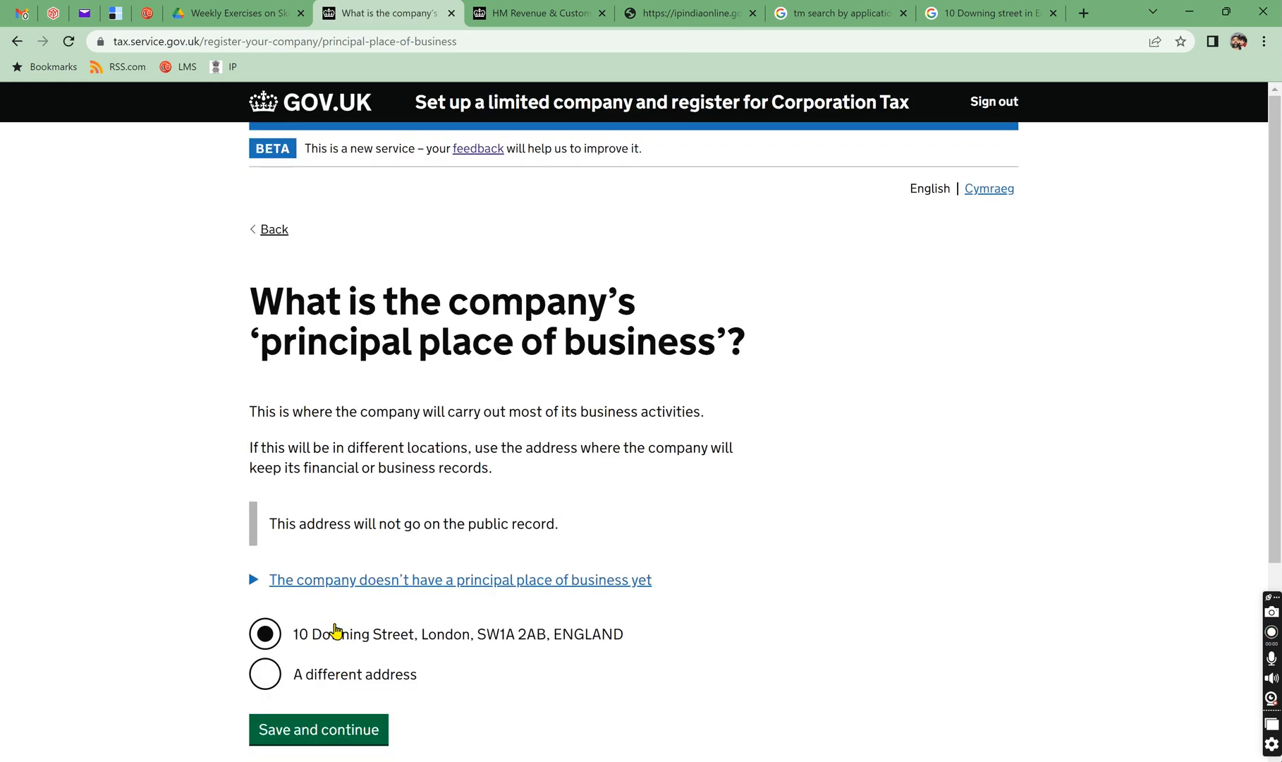
pyautogui.click(324, 733)
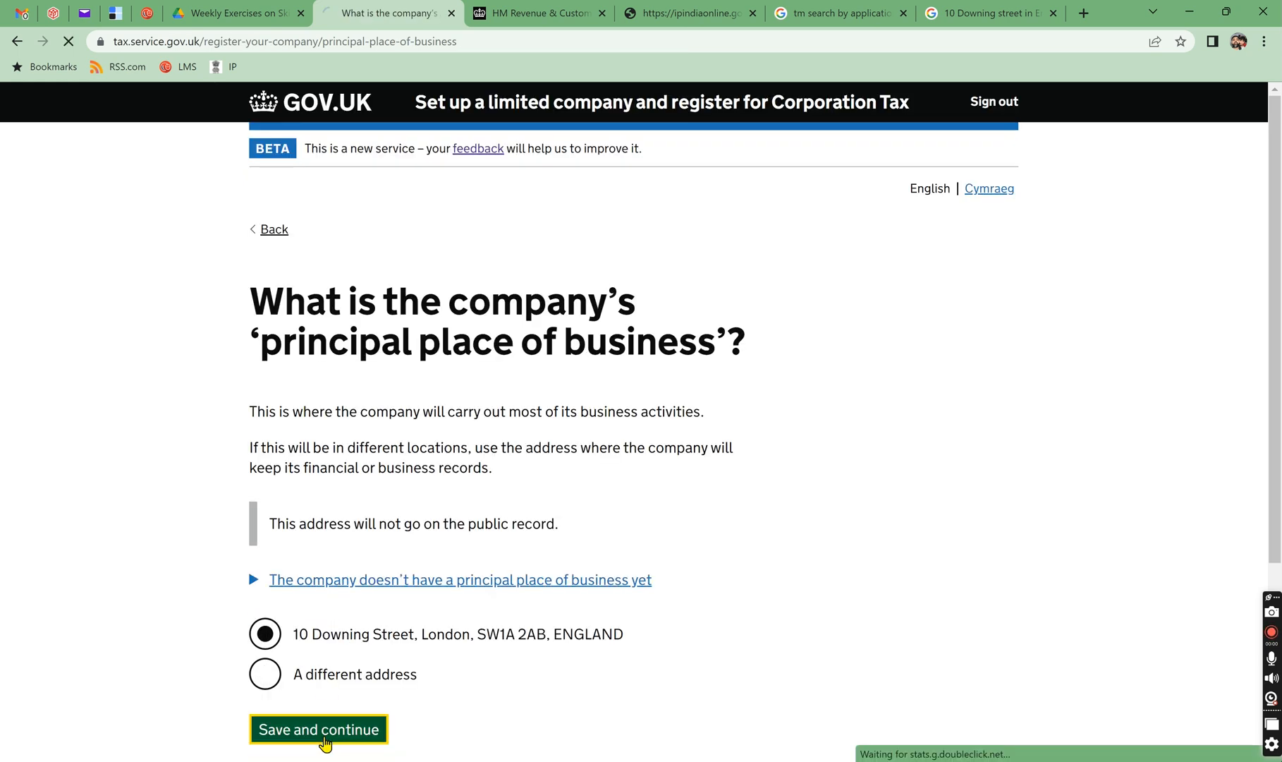
pyautogui.scroll(-3, 535, 713)
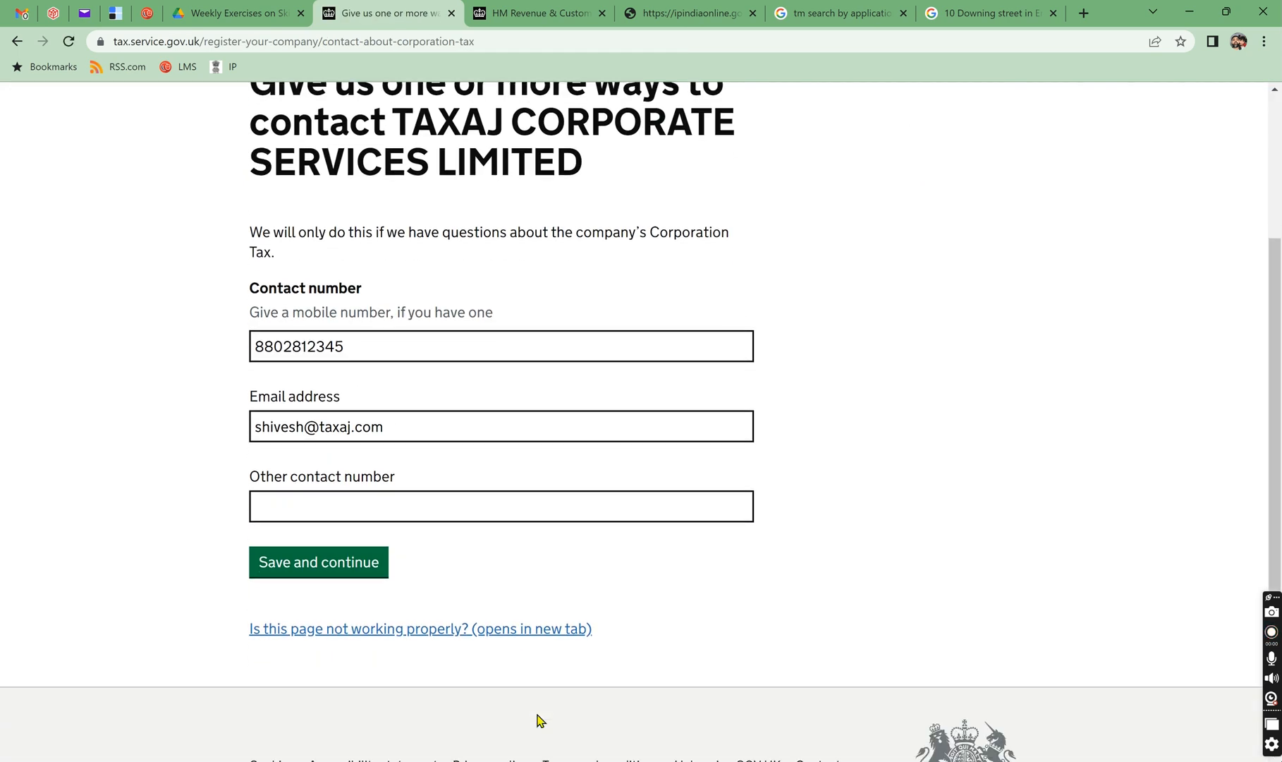
pyautogui.click(316, 553)
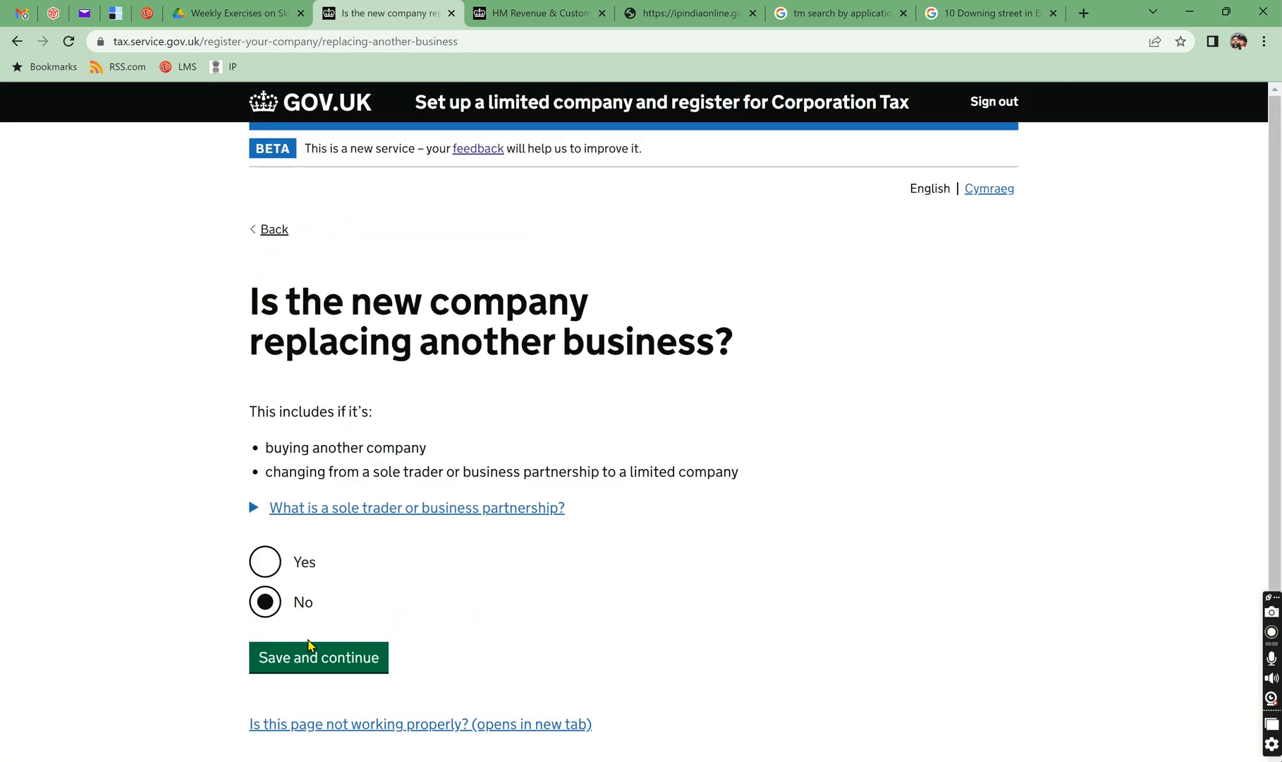
# Confirm no replaced business, trading from set-up, and software development as business activity
pyautogui.click(323, 658)
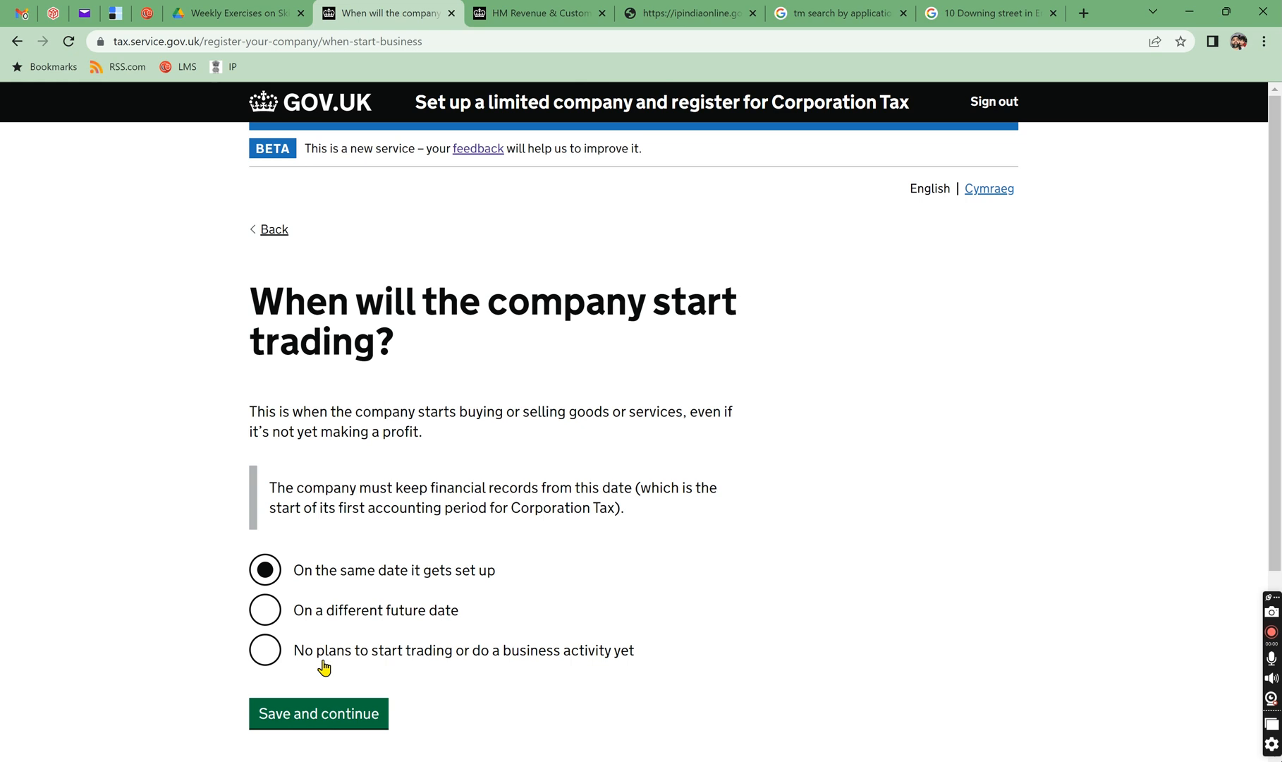
pyautogui.scroll(-1, 323, 666)
pyautogui.click(323, 626)
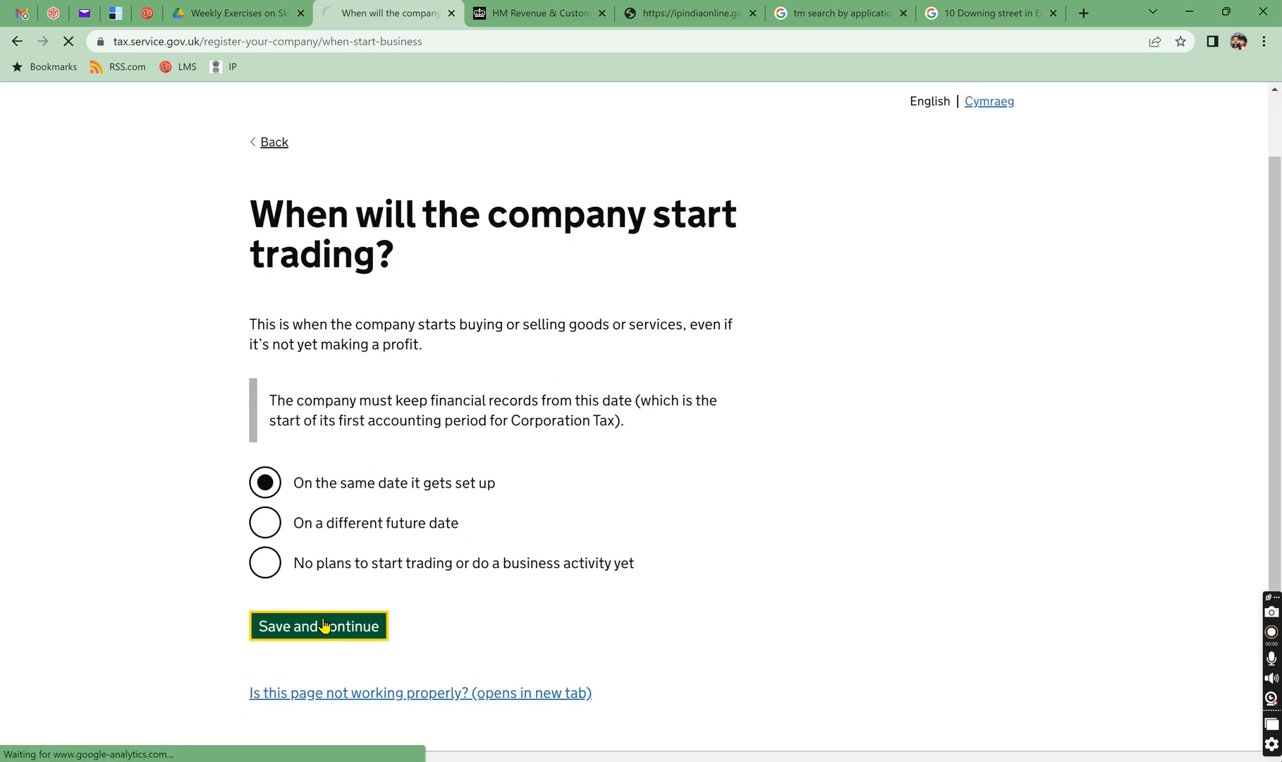
pyautogui.scroll(-2, 324, 621)
pyautogui.click(324, 602)
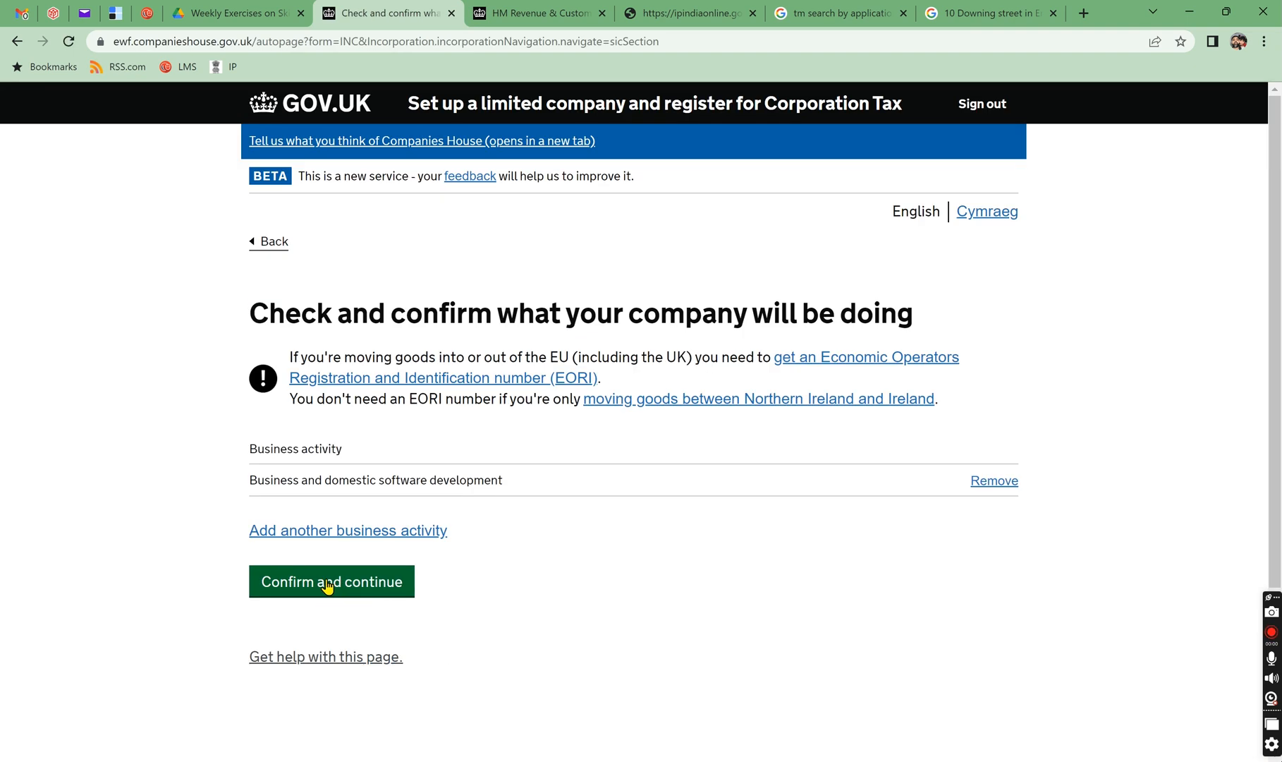
pyautogui.click(327, 586)
pyautogui.scroll(-2, 328, 586)
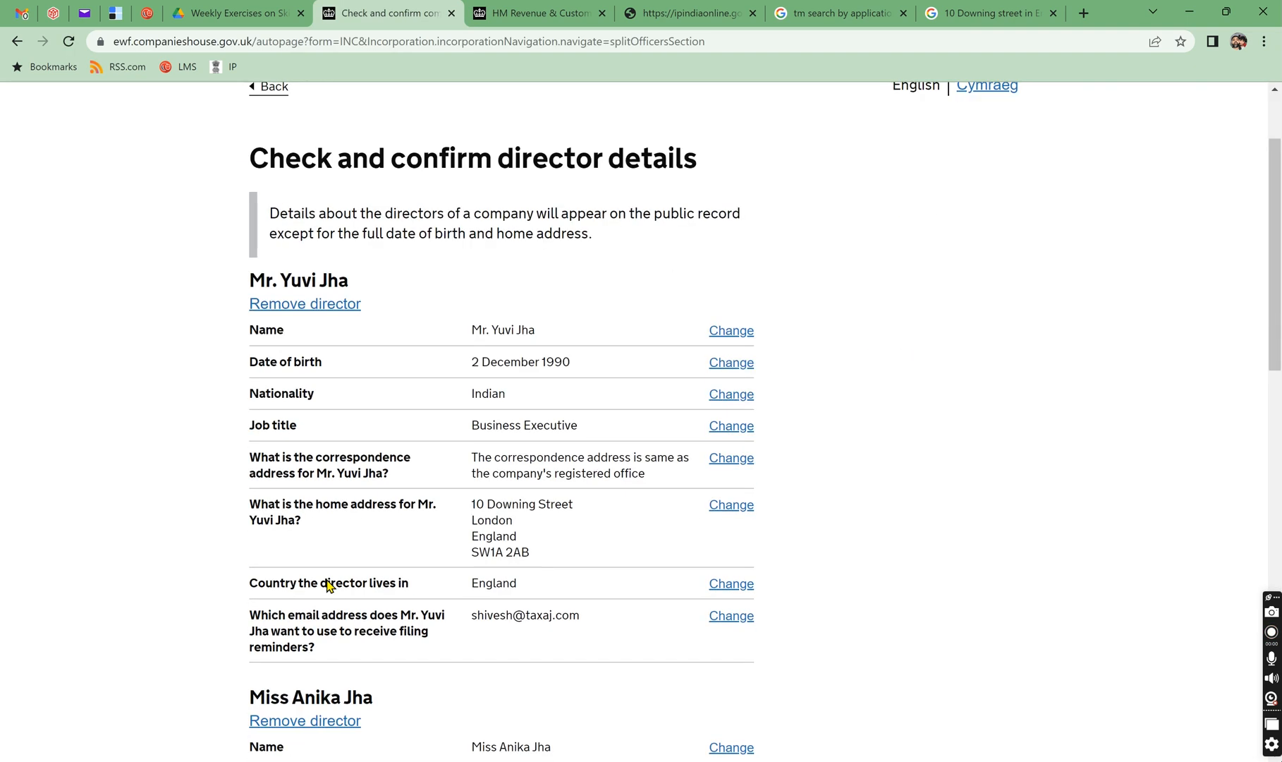
pyautogui.scroll(-6, 327, 586)
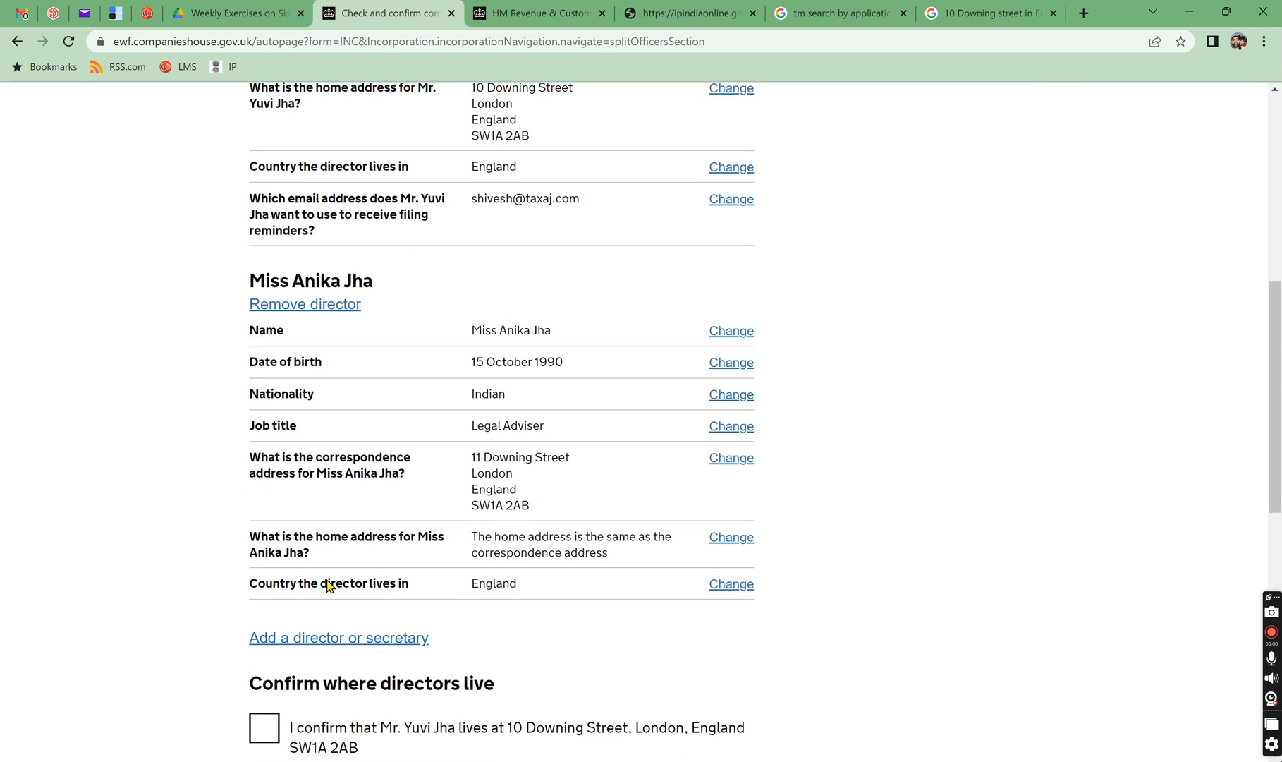
# Confirm both directors' residences and consent to serve, then accept the shareholder details
pyautogui.scroll(-5, 328, 586)
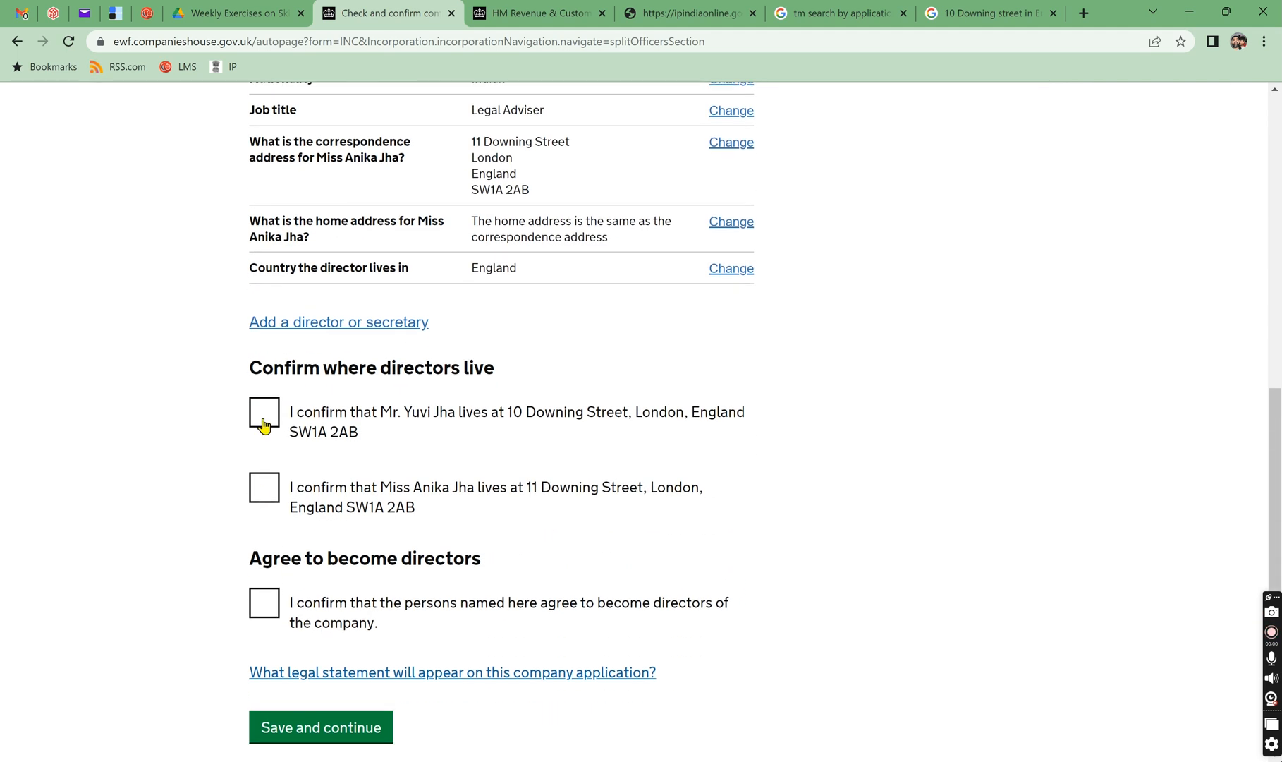
pyautogui.click(270, 410)
pyautogui.click(261, 487)
pyautogui.click(263, 603)
pyautogui.click(316, 731)
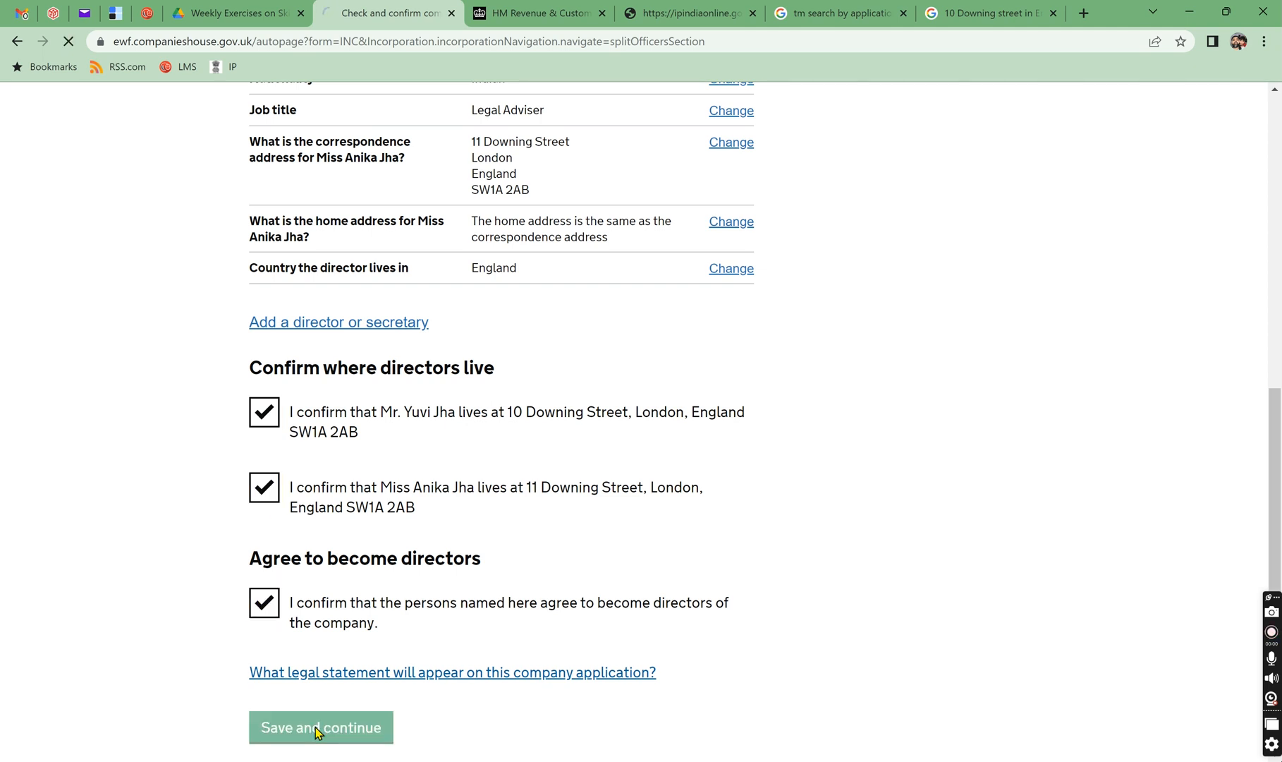
pyautogui.click(340, 680)
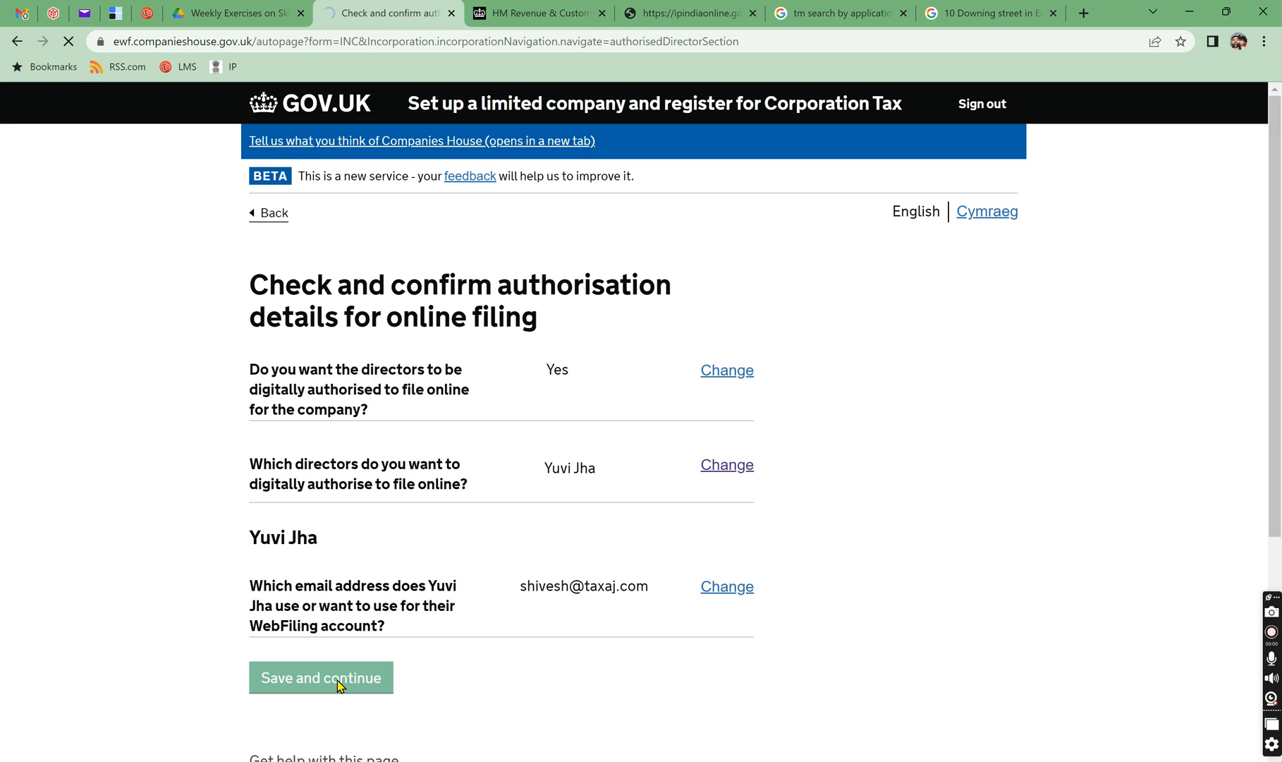
pyautogui.scroll(-6, 337, 686)
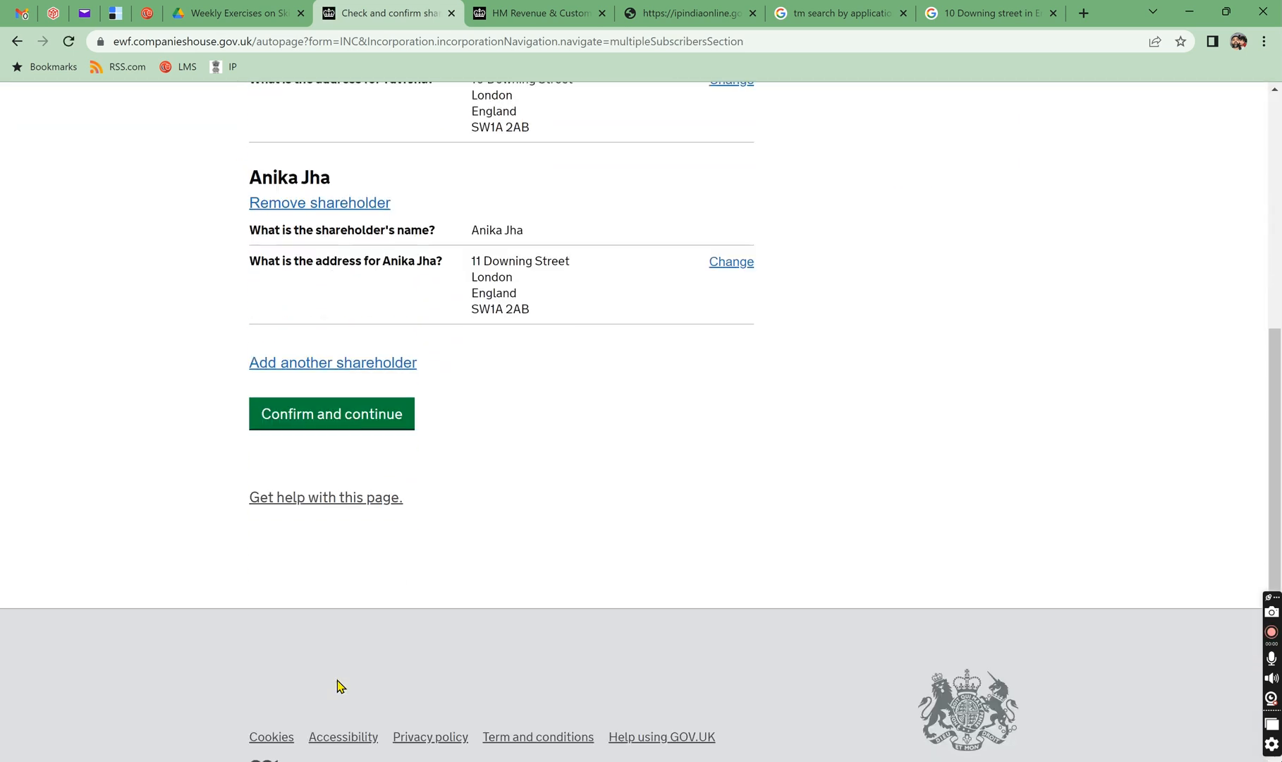
pyautogui.click(329, 413)
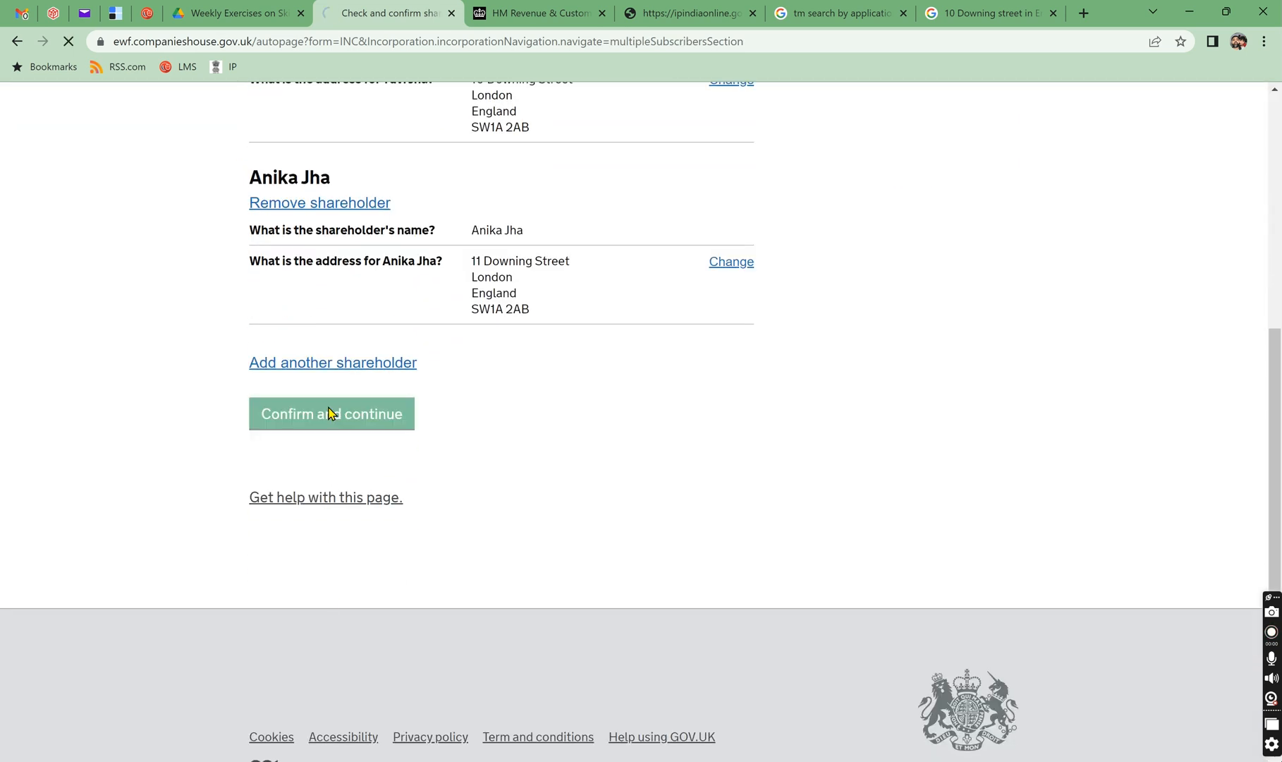
# Choose ordinary shares and allocate 51 and 49 shares to the two shareholders
pyautogui.scroll(-1, 418, 550)
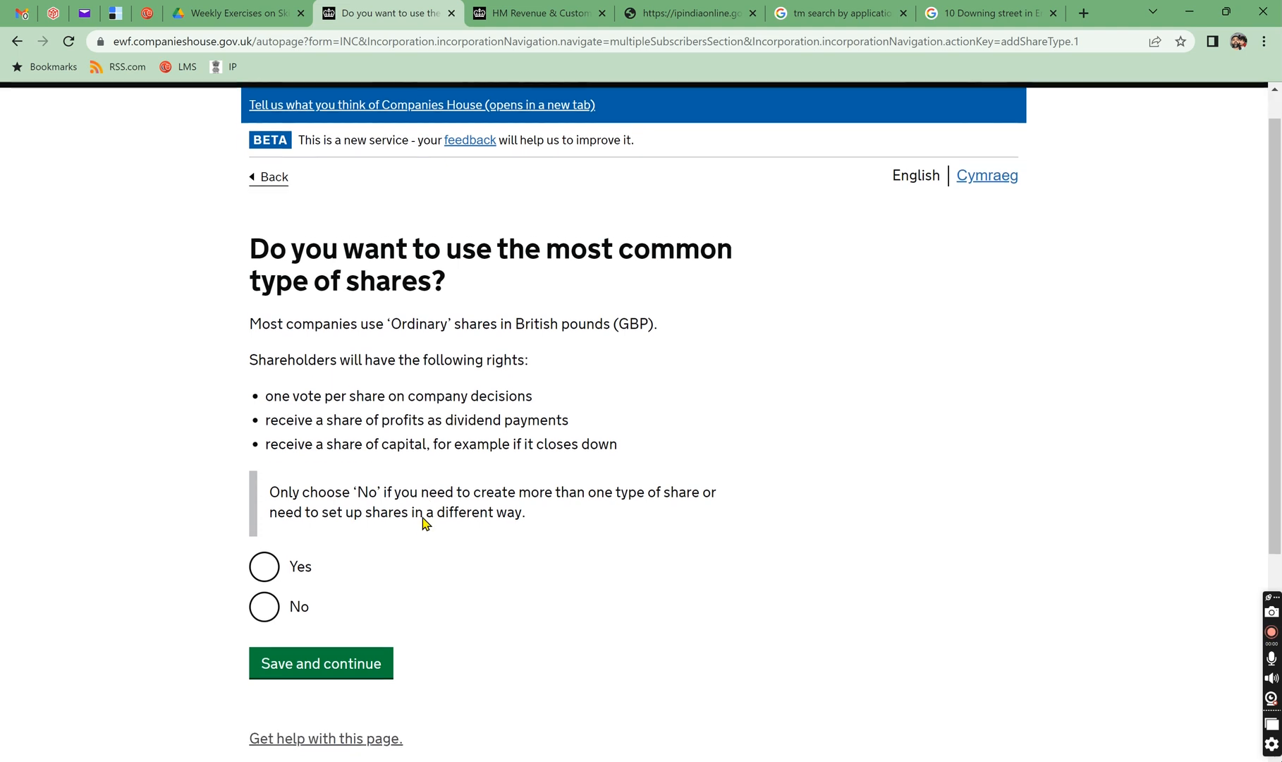
pyautogui.click(263, 564)
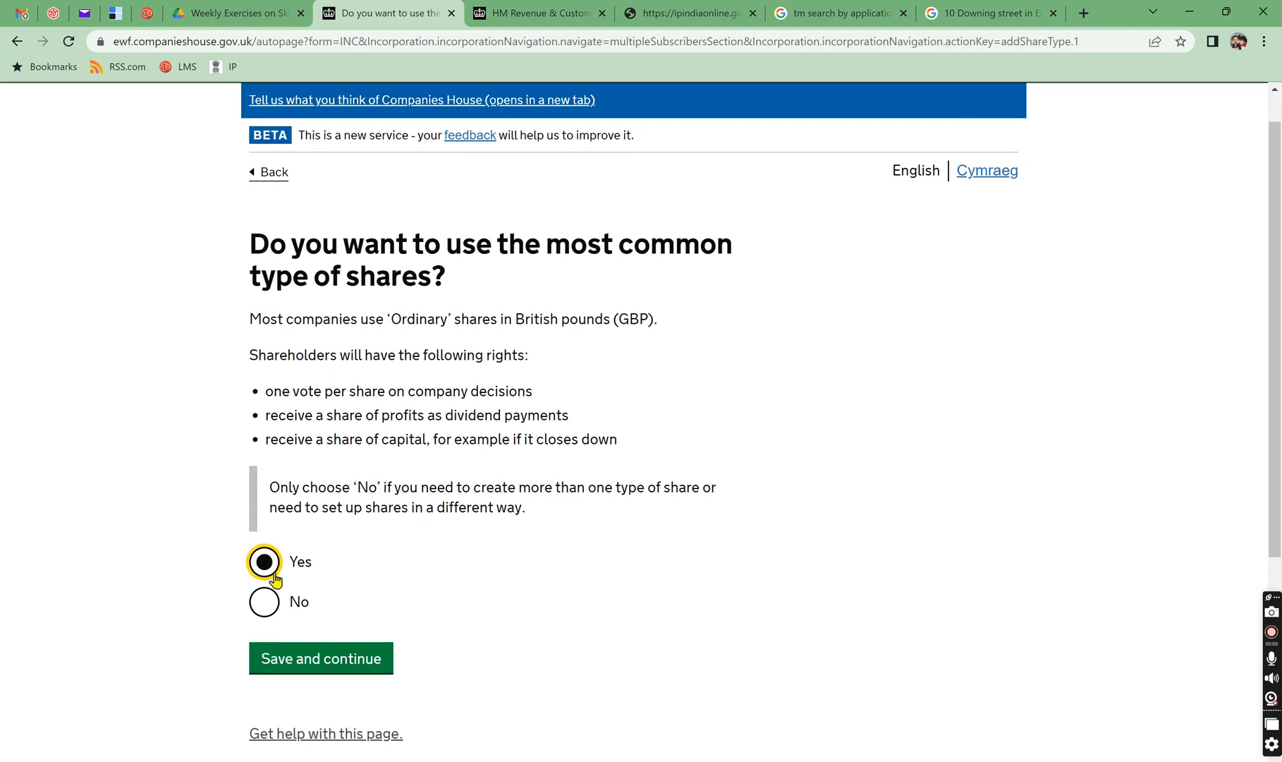
pyautogui.click(321, 660)
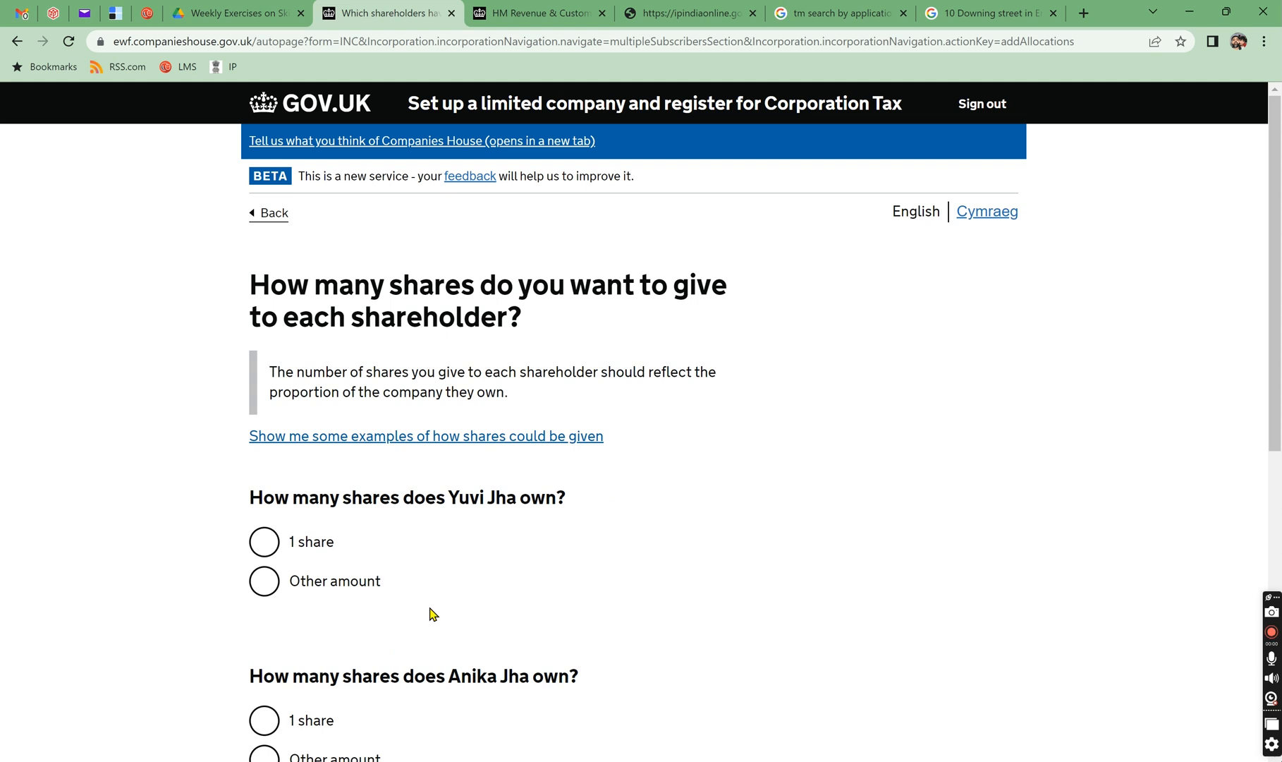
pyautogui.scroll(-2, 564, 560)
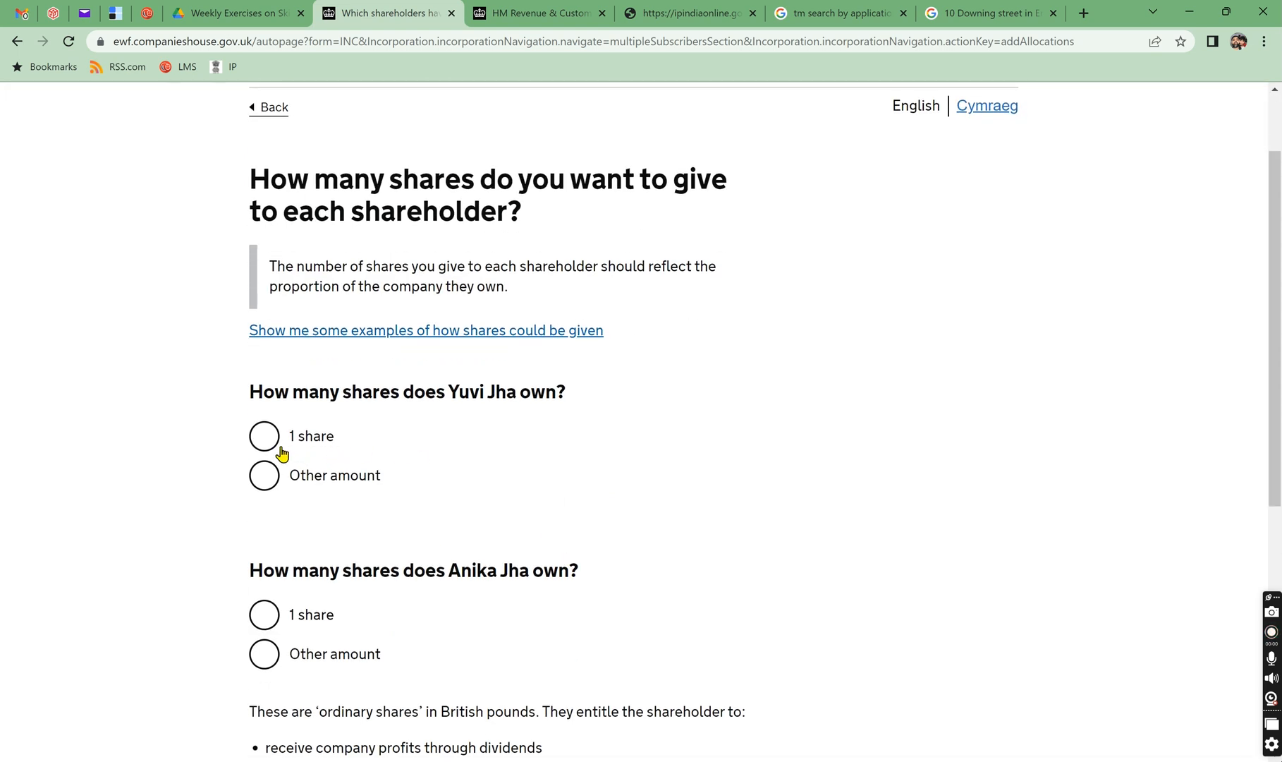
pyautogui.click(259, 438)
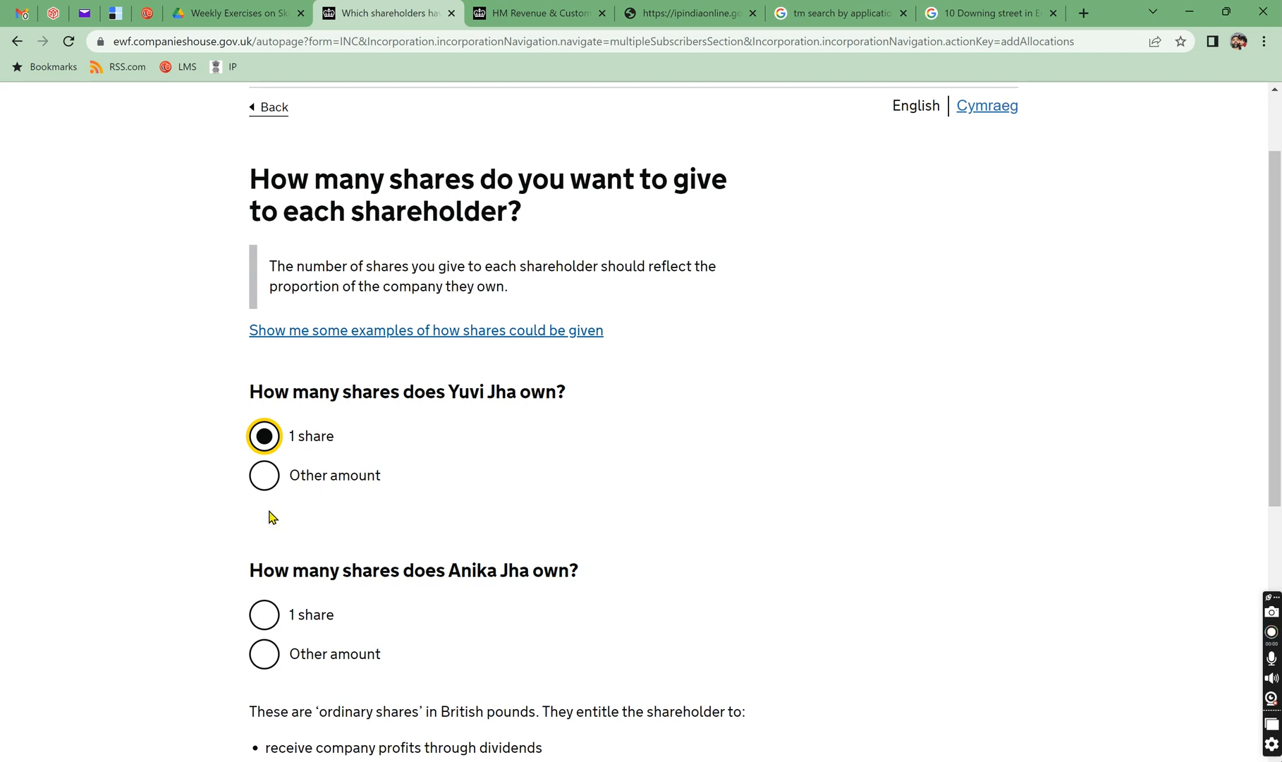
pyautogui.click(263, 475)
pyautogui.click(302, 580)
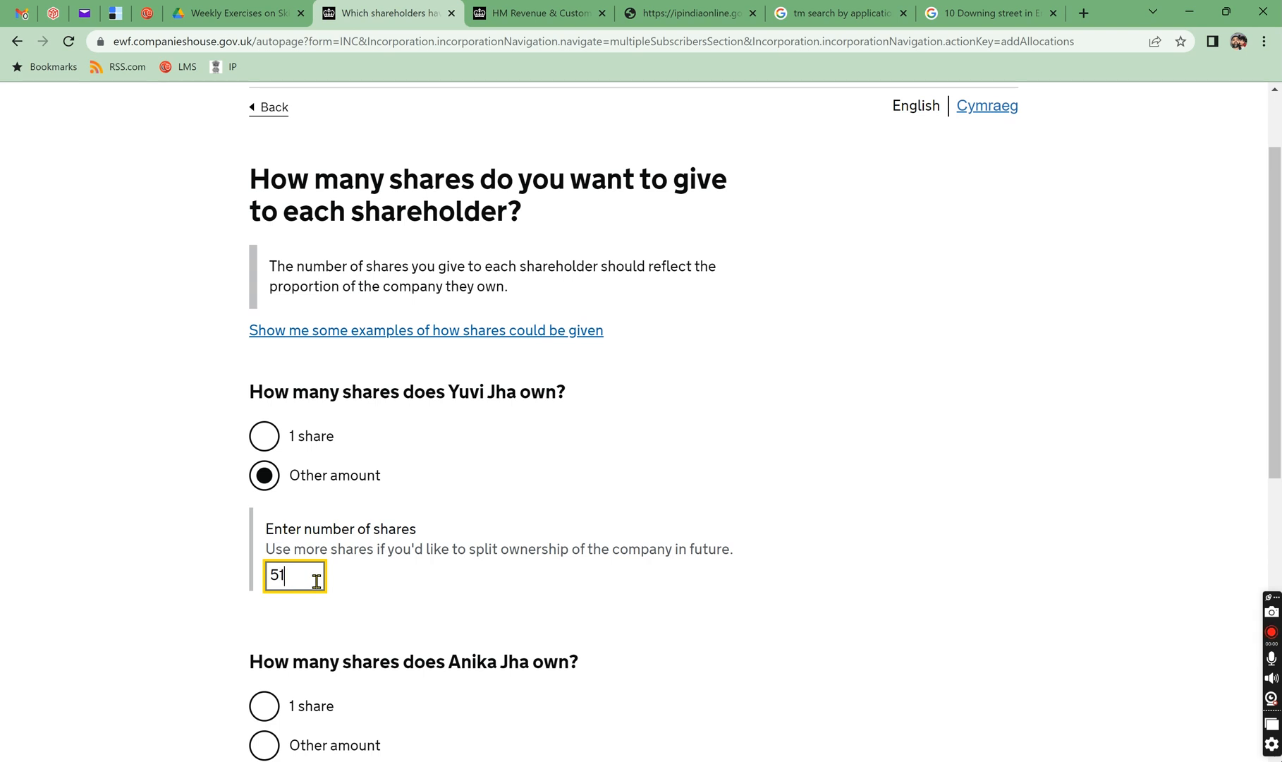
pyautogui.scroll(-3, 316, 581)
pyautogui.click(264, 506)
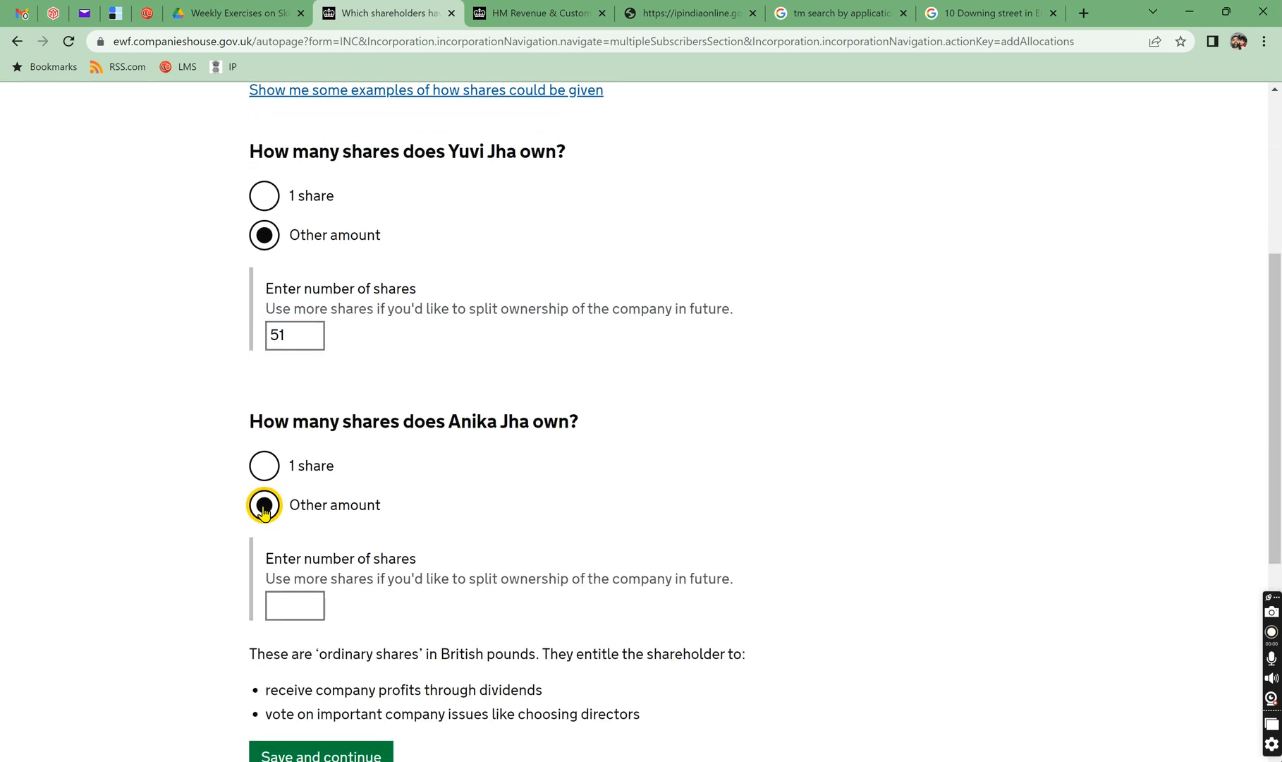
pyautogui.click(297, 598)
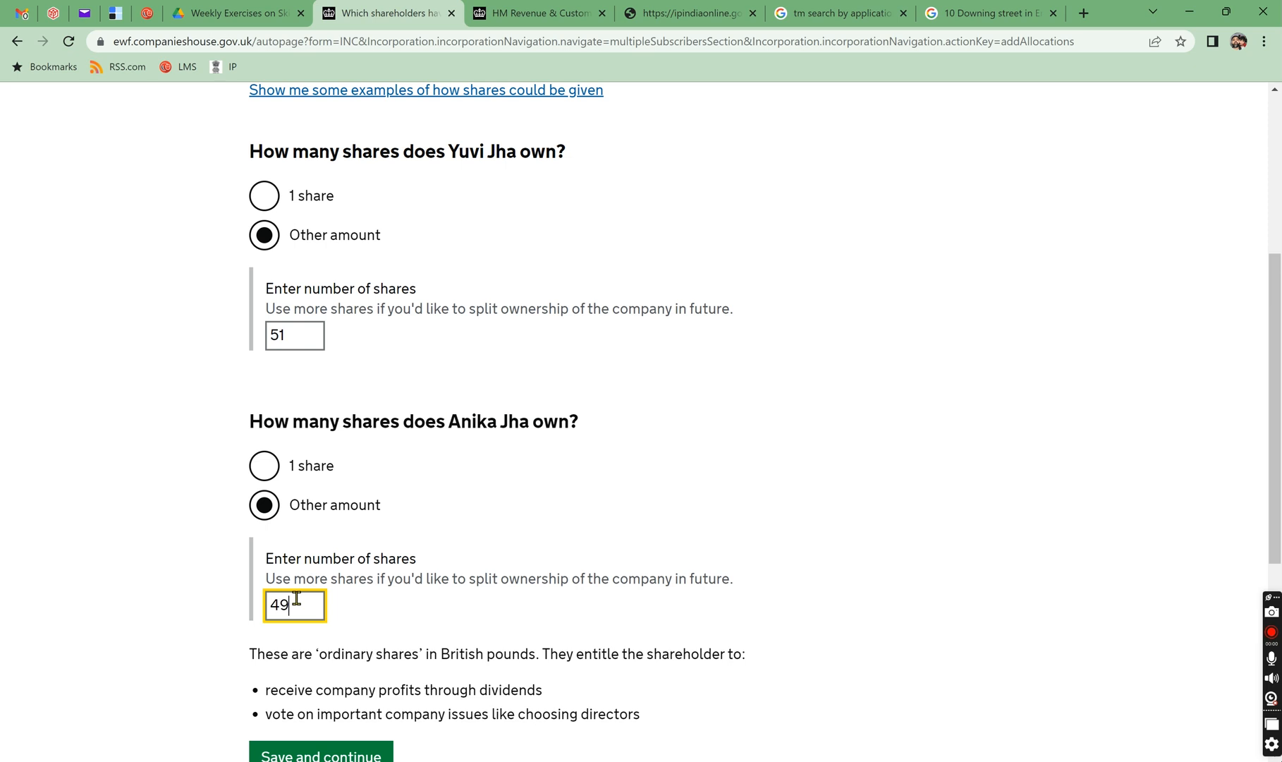
pyautogui.scroll(-2, 472, 613)
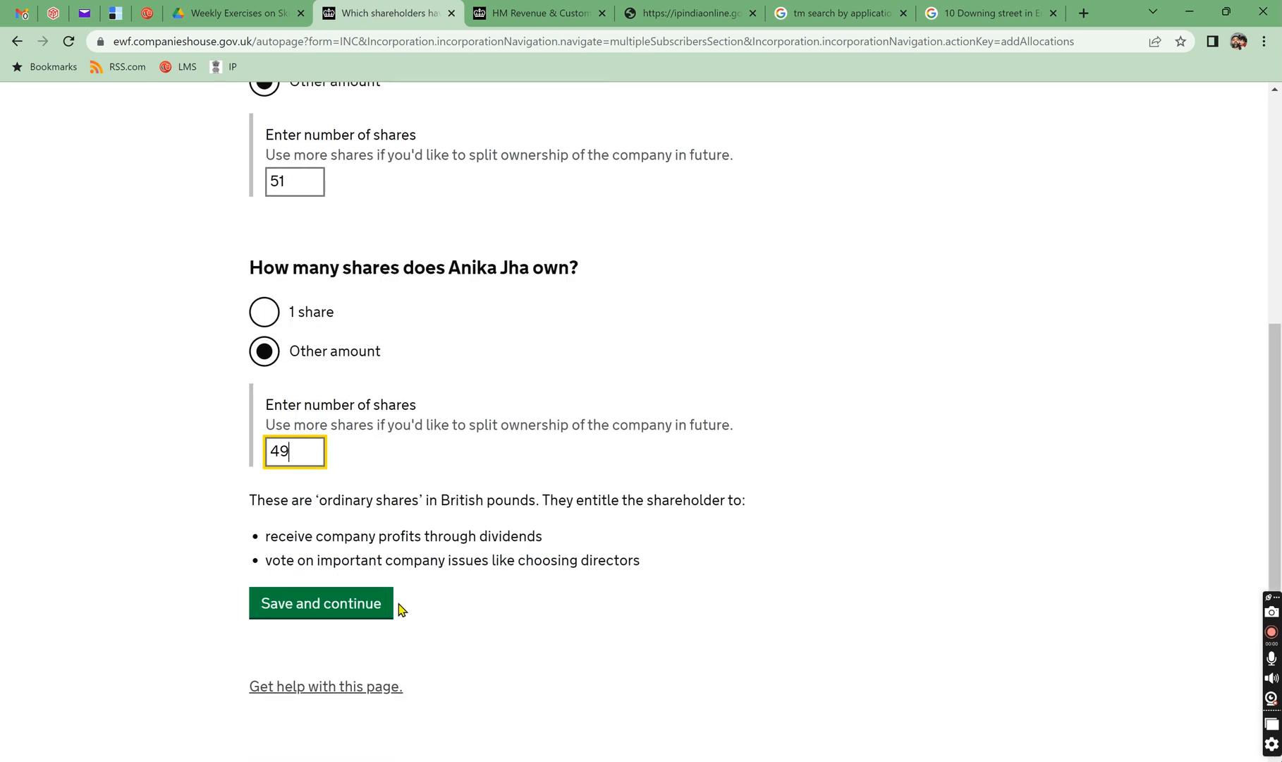
pyautogui.click(352, 605)
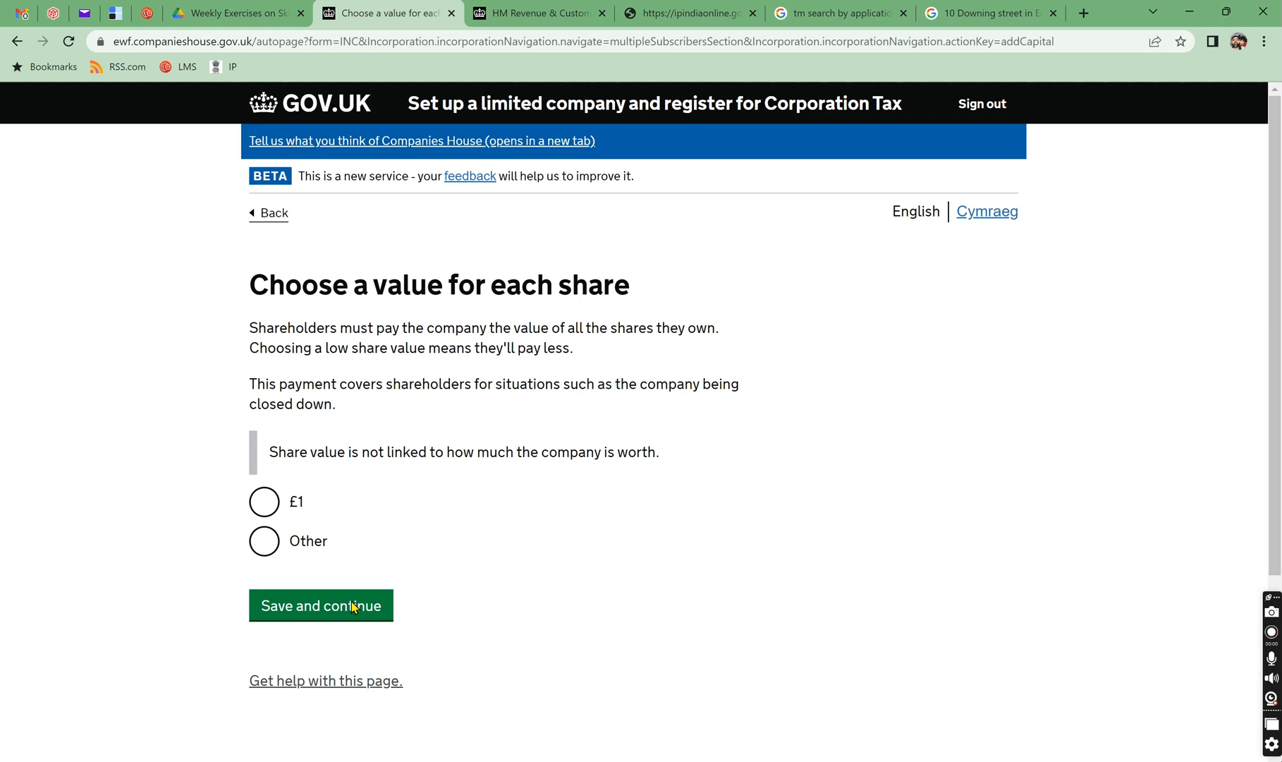
# Value each share at £1 and confirm the 100-share capital
pyautogui.click(264, 501)
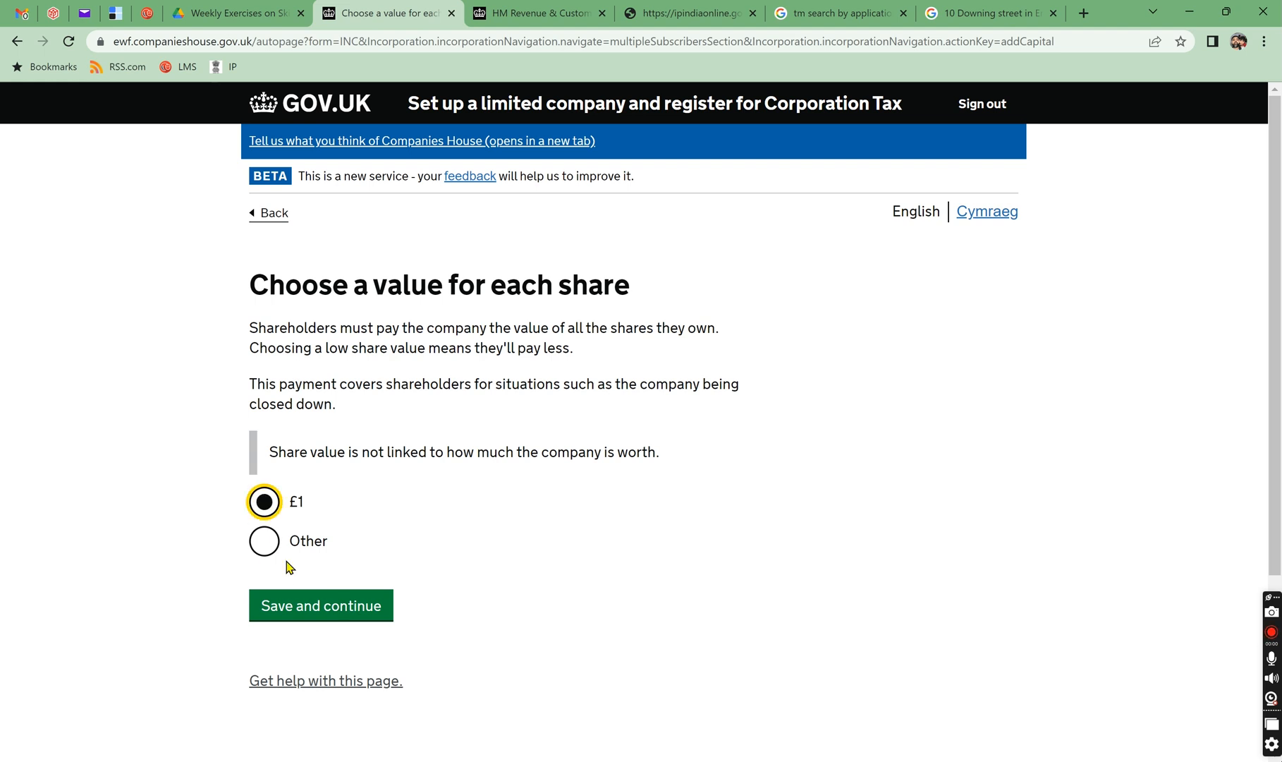
pyautogui.click(320, 605)
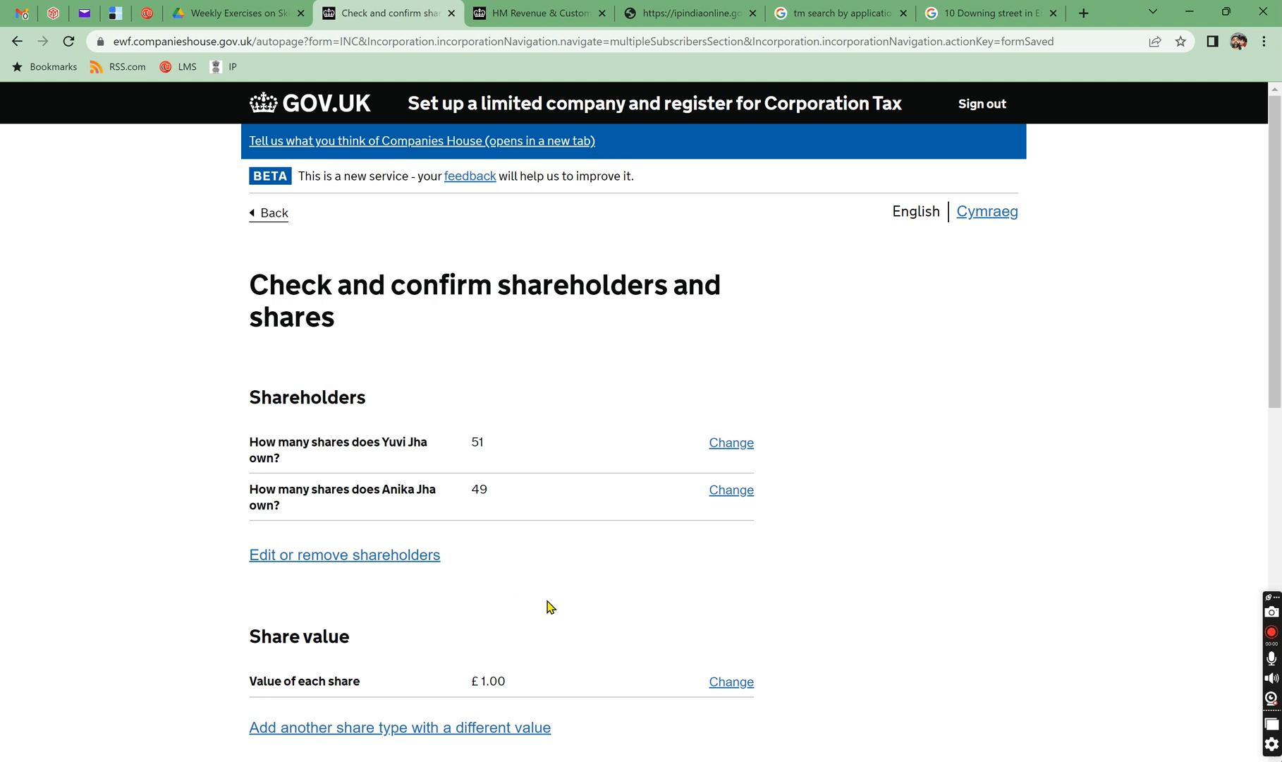
pyautogui.scroll(-5, 549, 604)
pyautogui.scroll(-2, 549, 604)
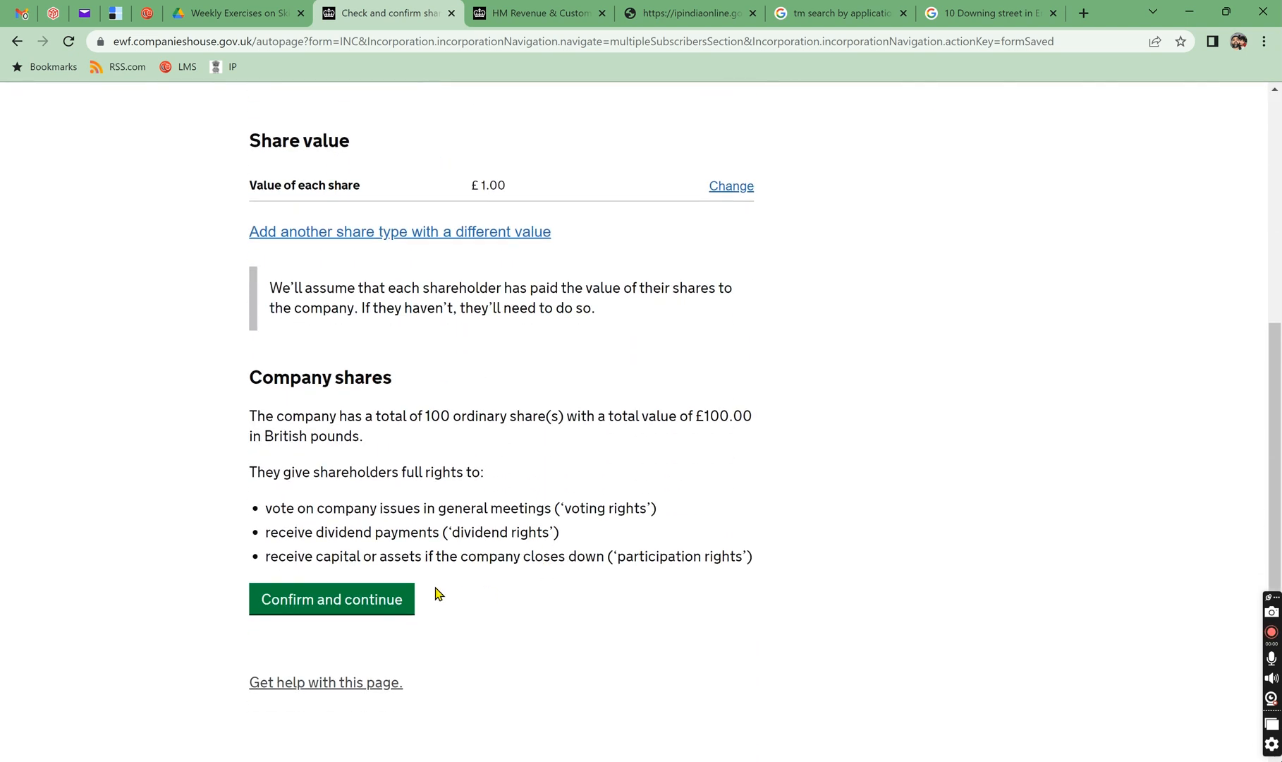
pyautogui.click(343, 599)
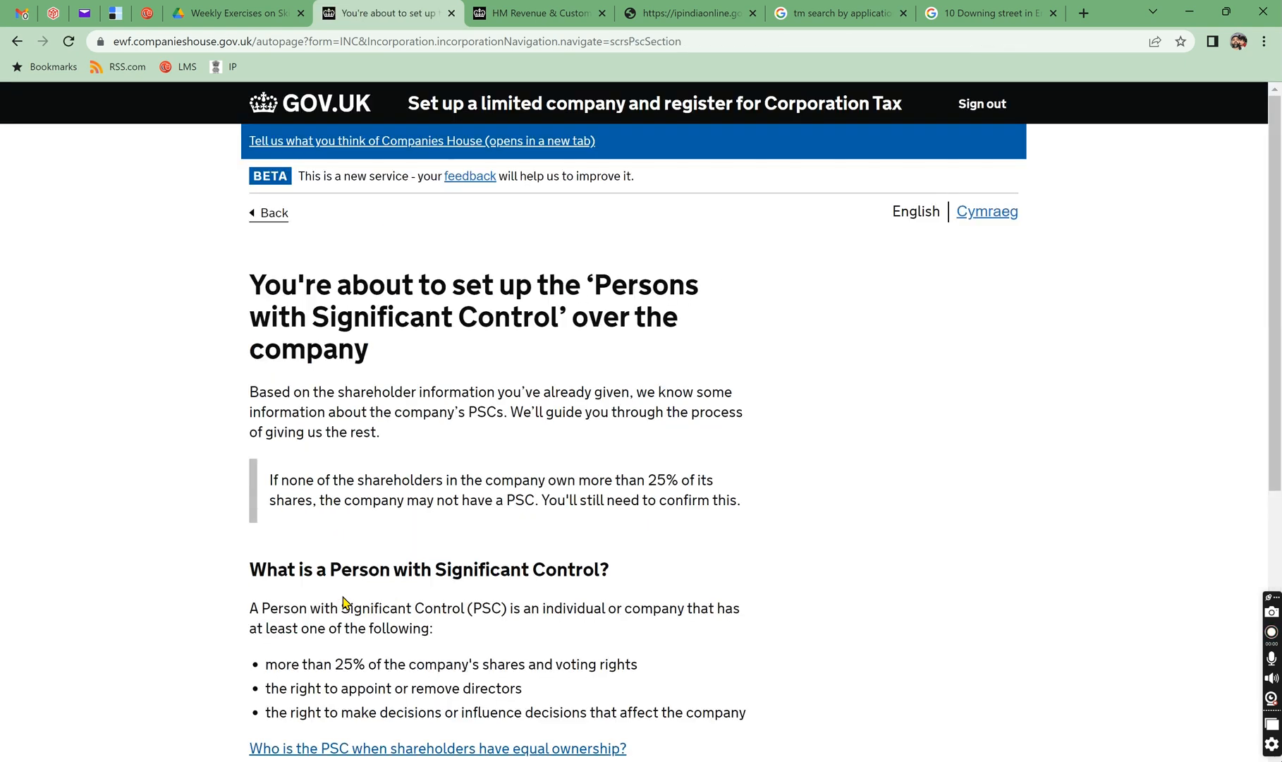
# Record that both persons with significant control can appoint directors
pyautogui.scroll(-3, 342, 602)
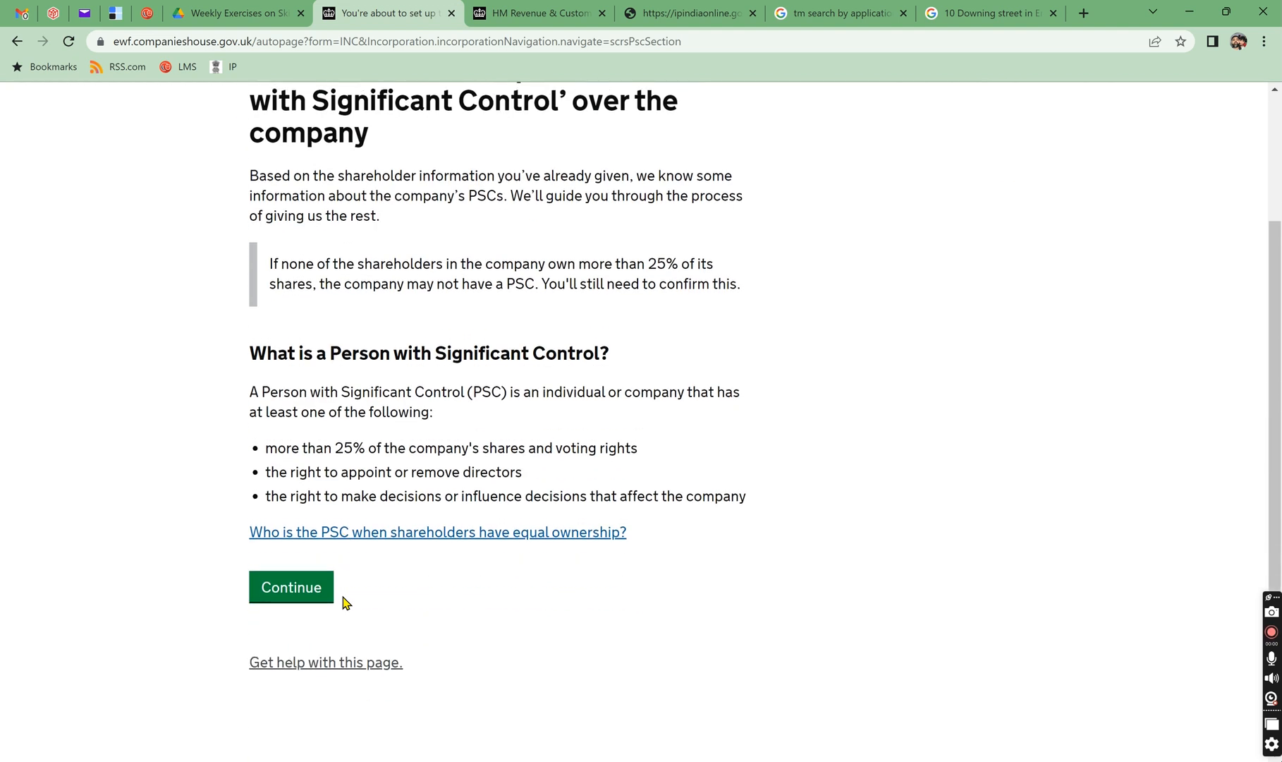
pyautogui.click(276, 584)
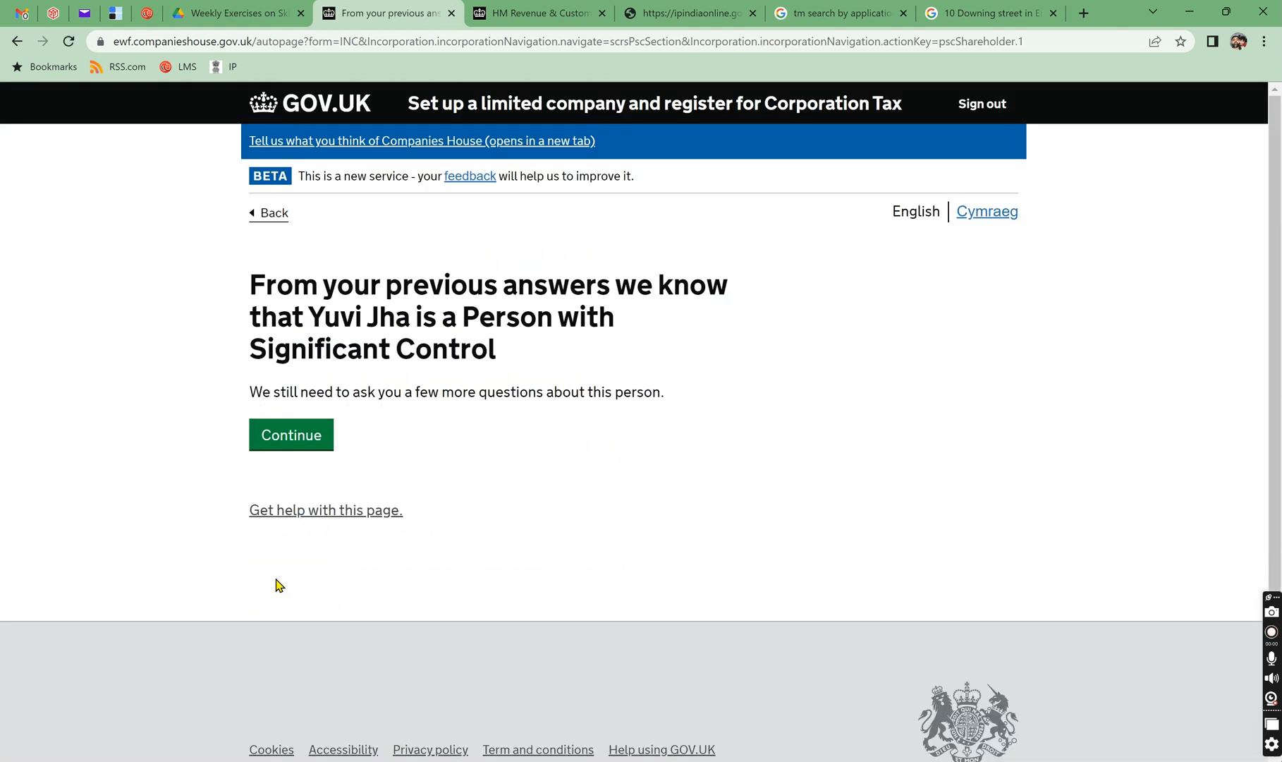
pyautogui.click(295, 437)
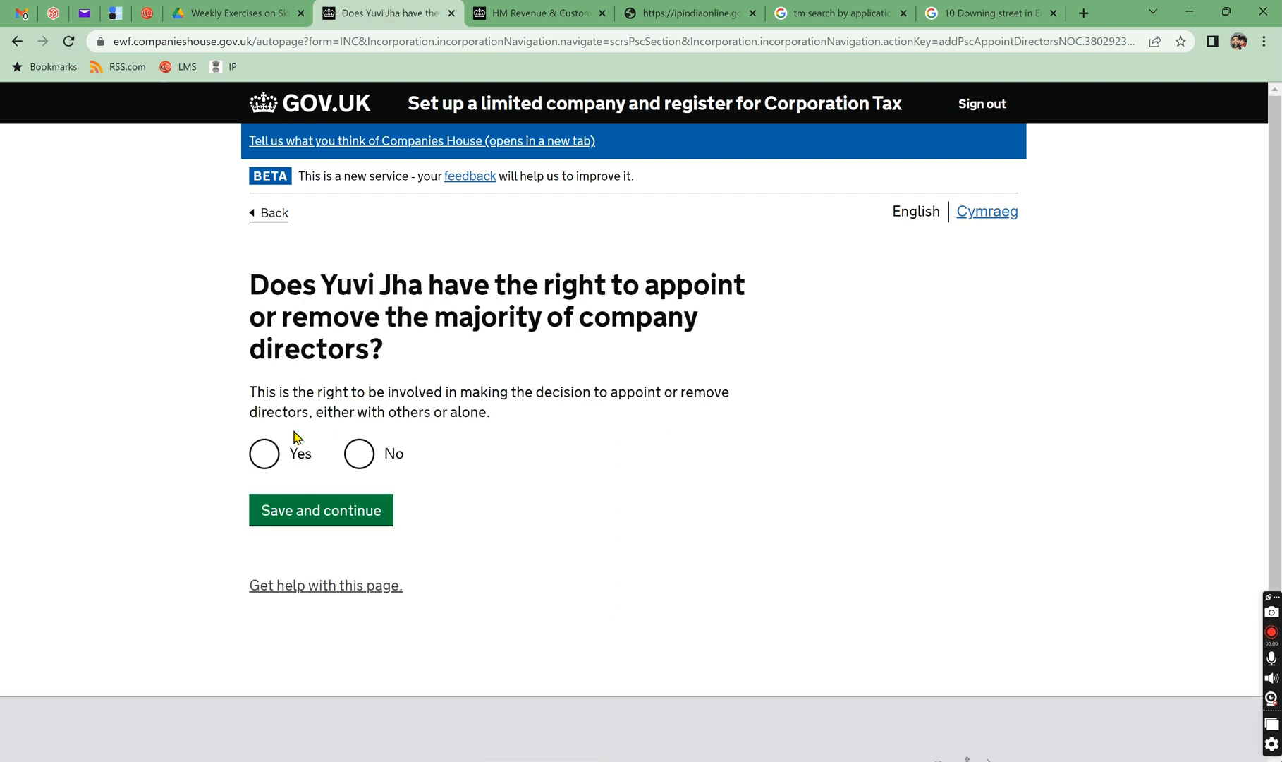
pyautogui.click(258, 457)
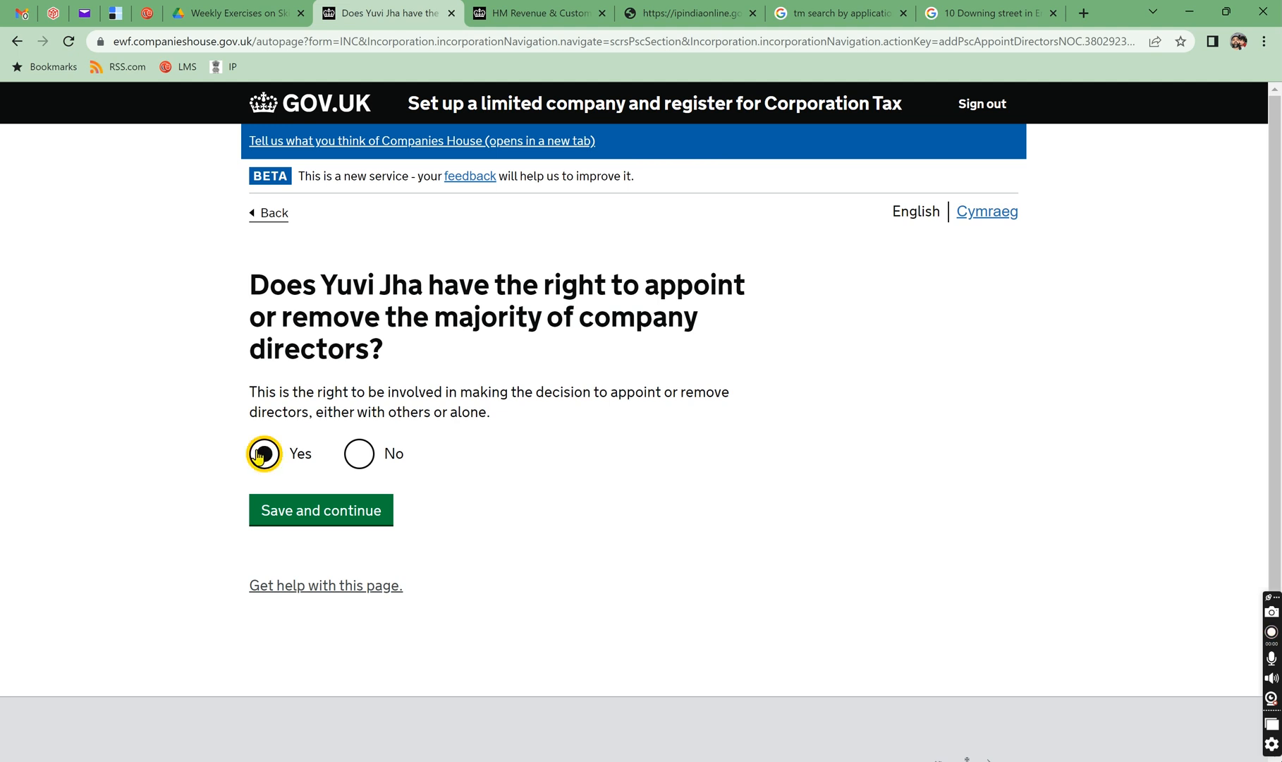
pyautogui.click(328, 512)
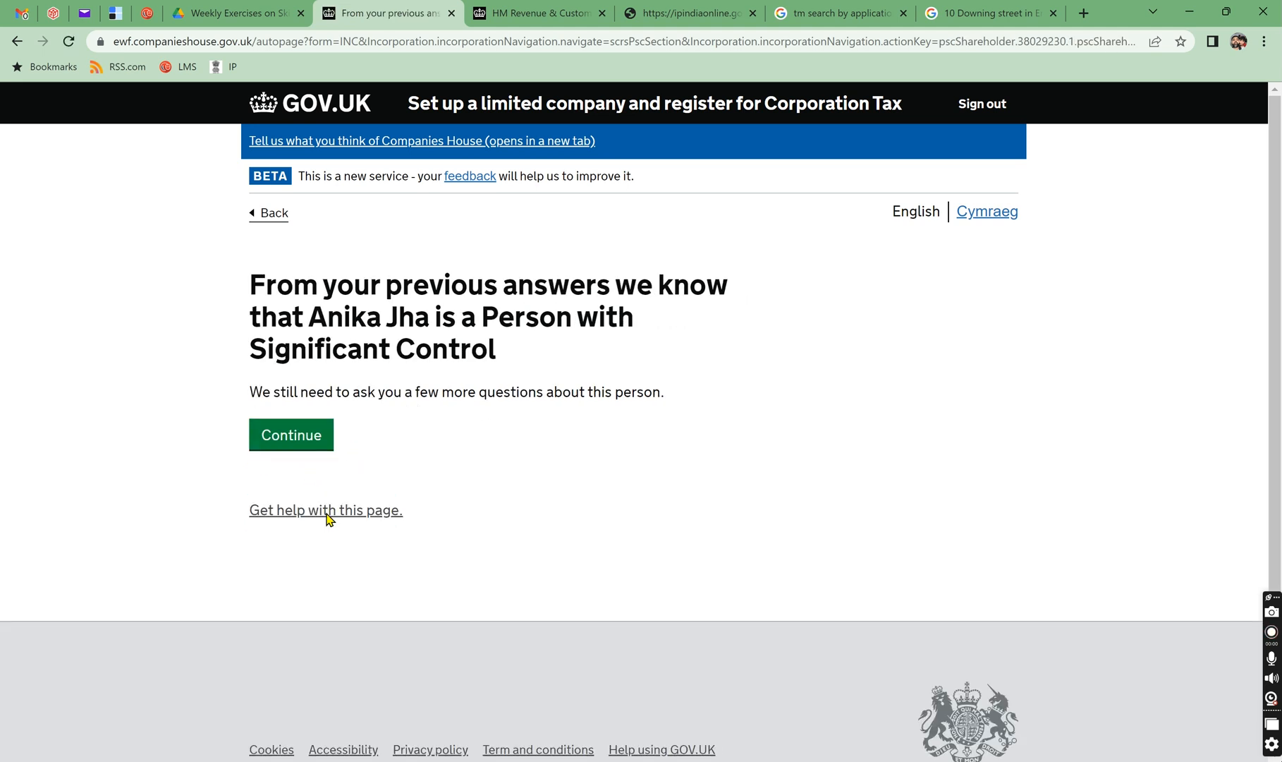
pyautogui.click(292, 435)
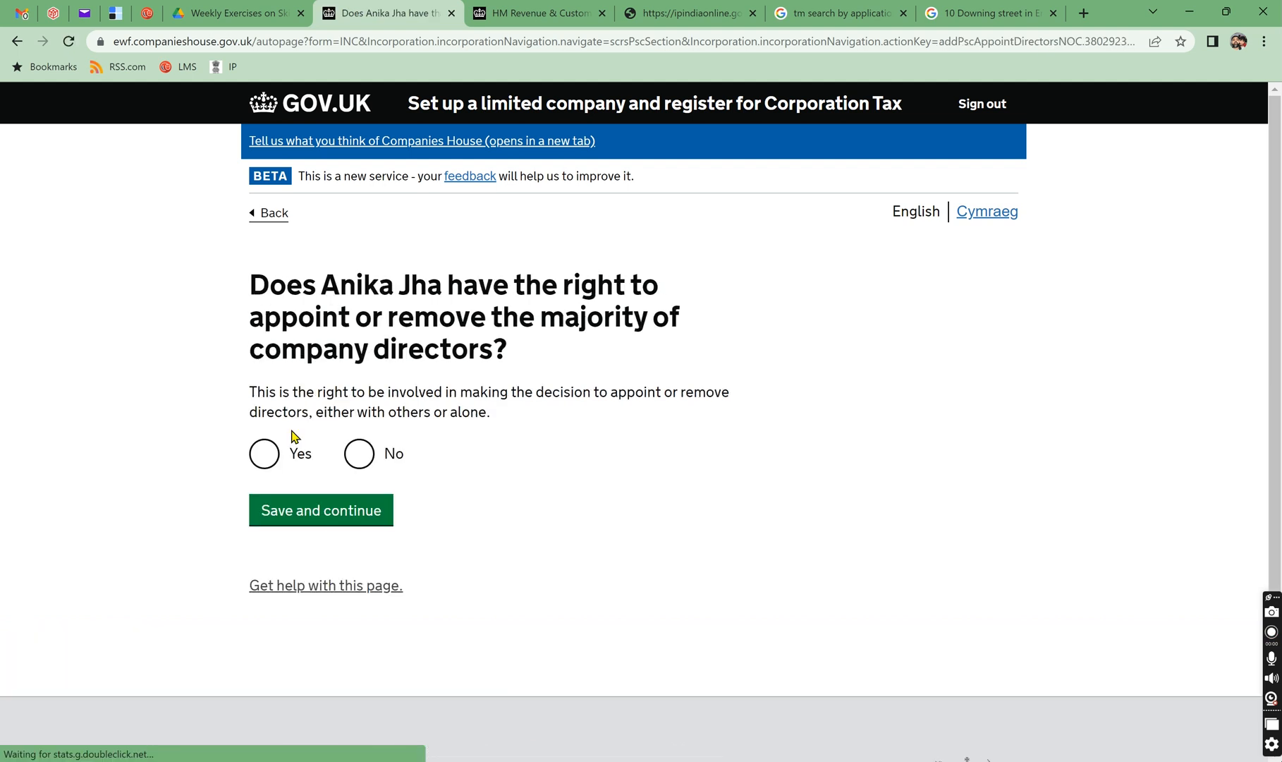
pyautogui.click(264, 455)
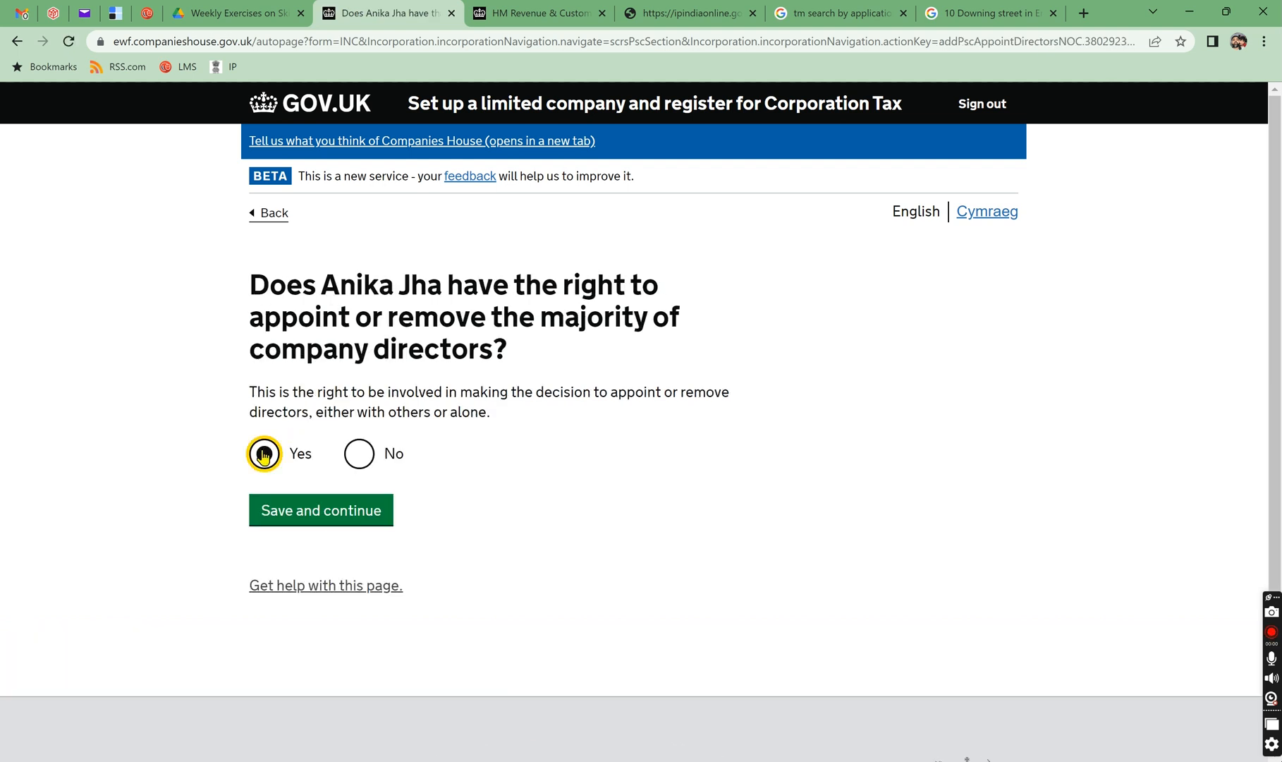
pyautogui.click(313, 515)
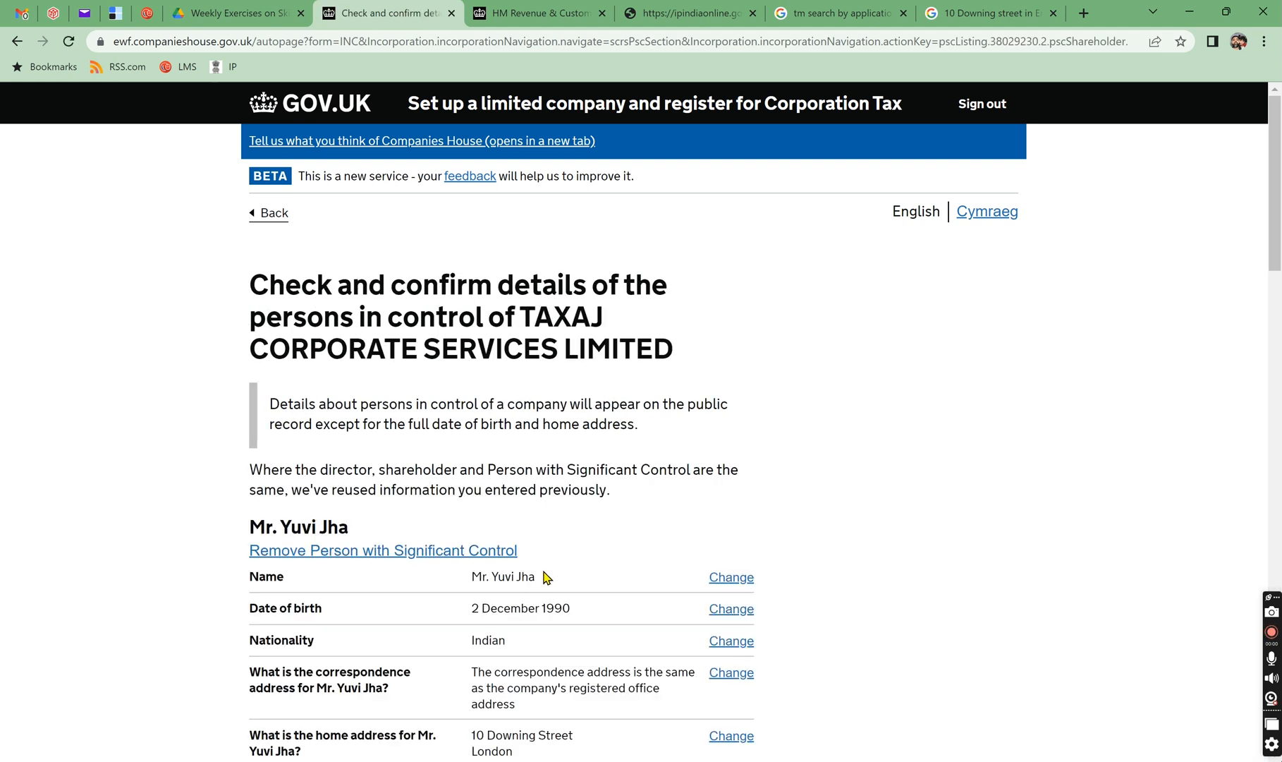
# Confirm both PSCs' residences and that they control the company
pyautogui.scroll(-3, 611, 575)
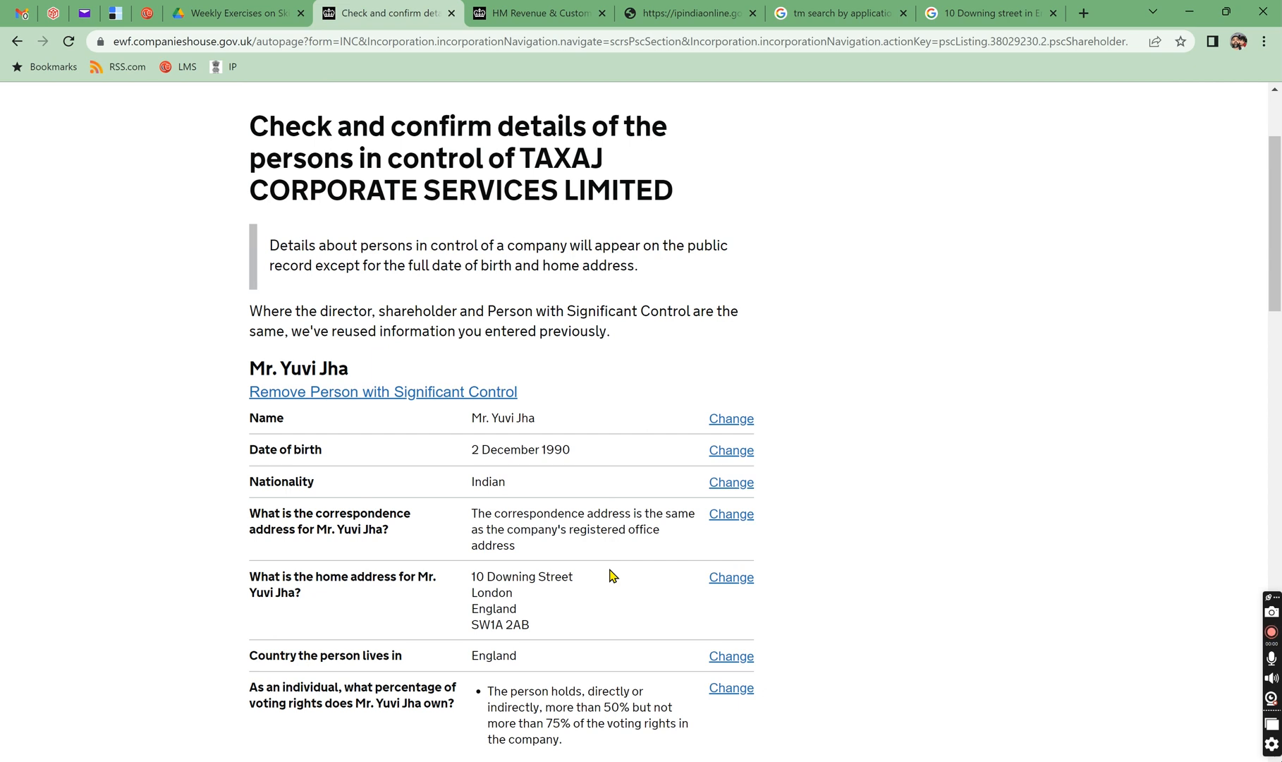
pyautogui.scroll(-5, 612, 575)
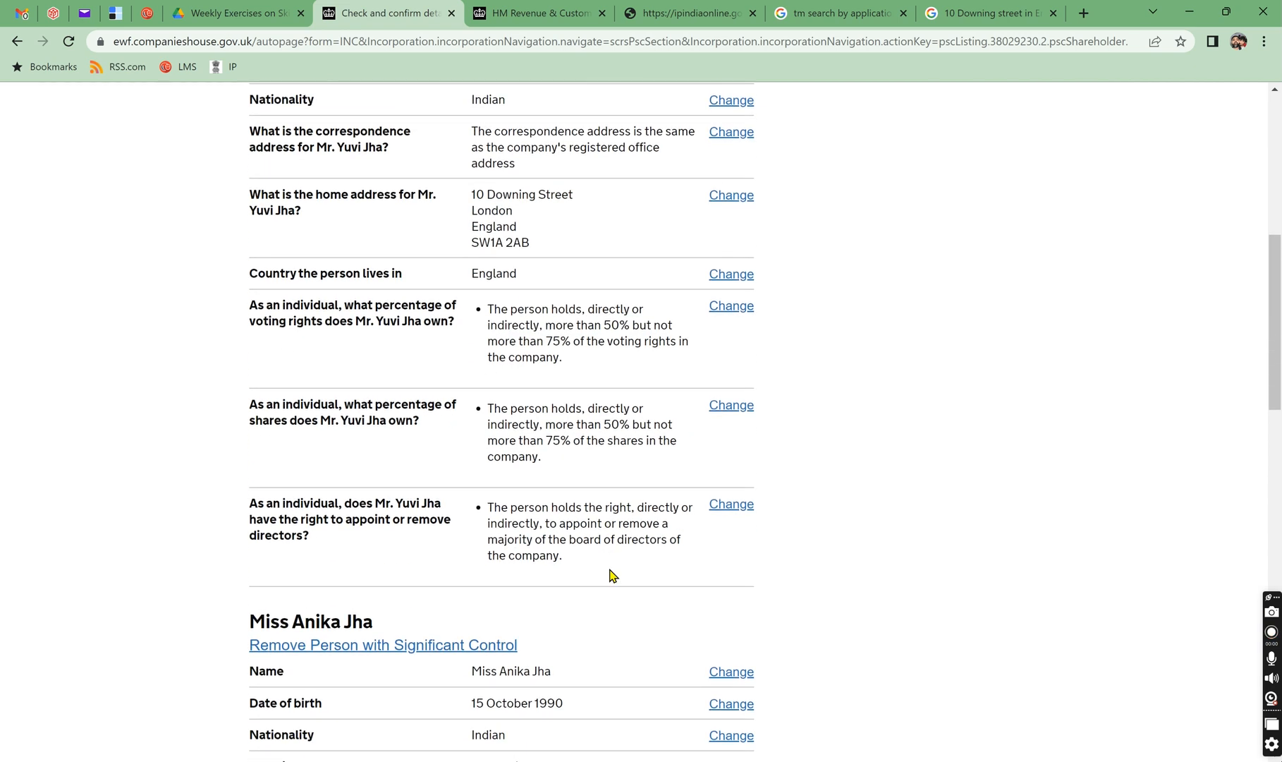
pyautogui.scroll(-5, 611, 575)
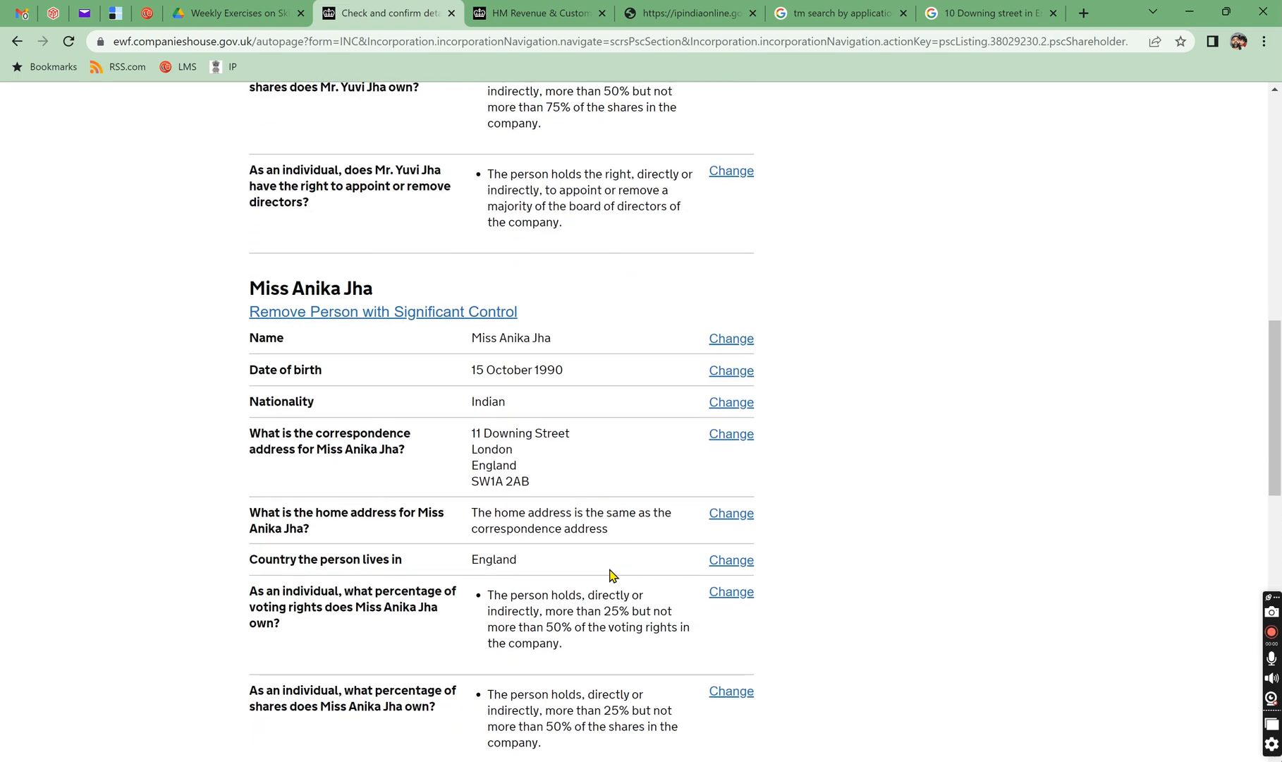
pyautogui.scroll(-6, 610, 568)
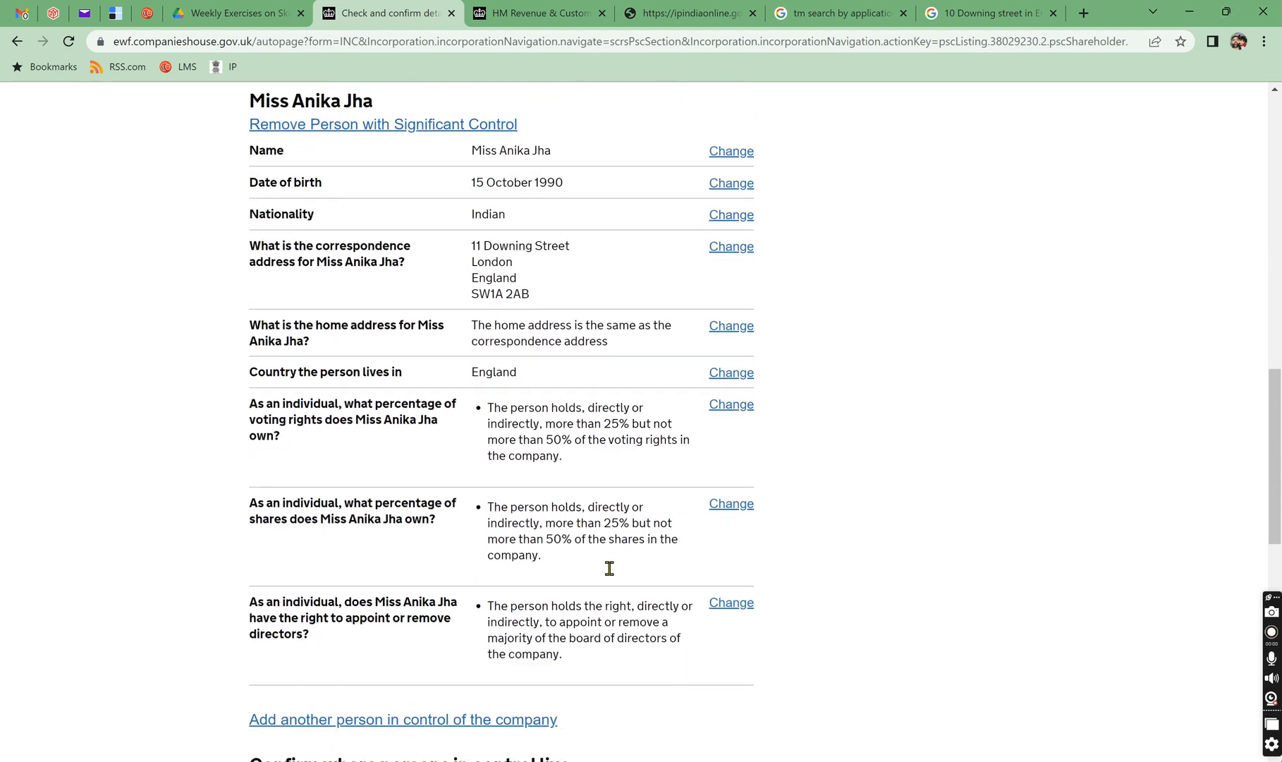
pyautogui.scroll(-3, 610, 577)
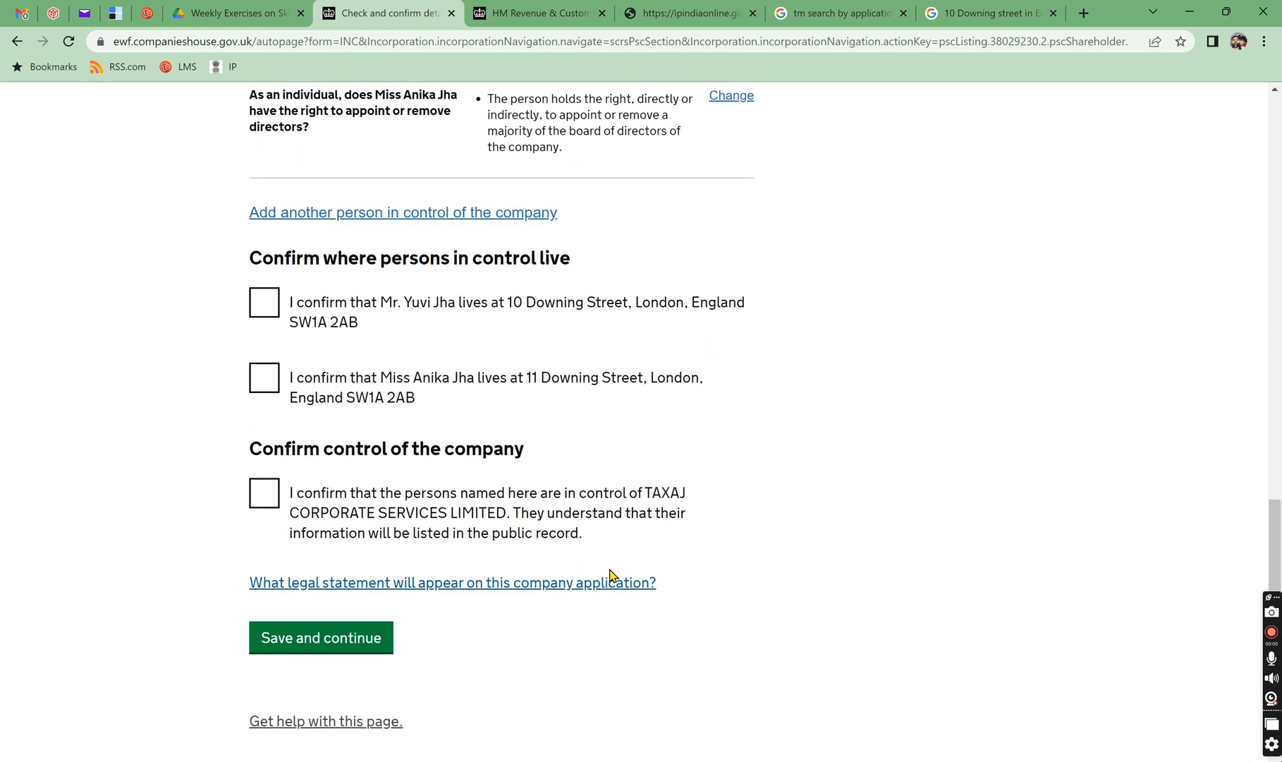
pyautogui.click(267, 311)
pyautogui.click(262, 380)
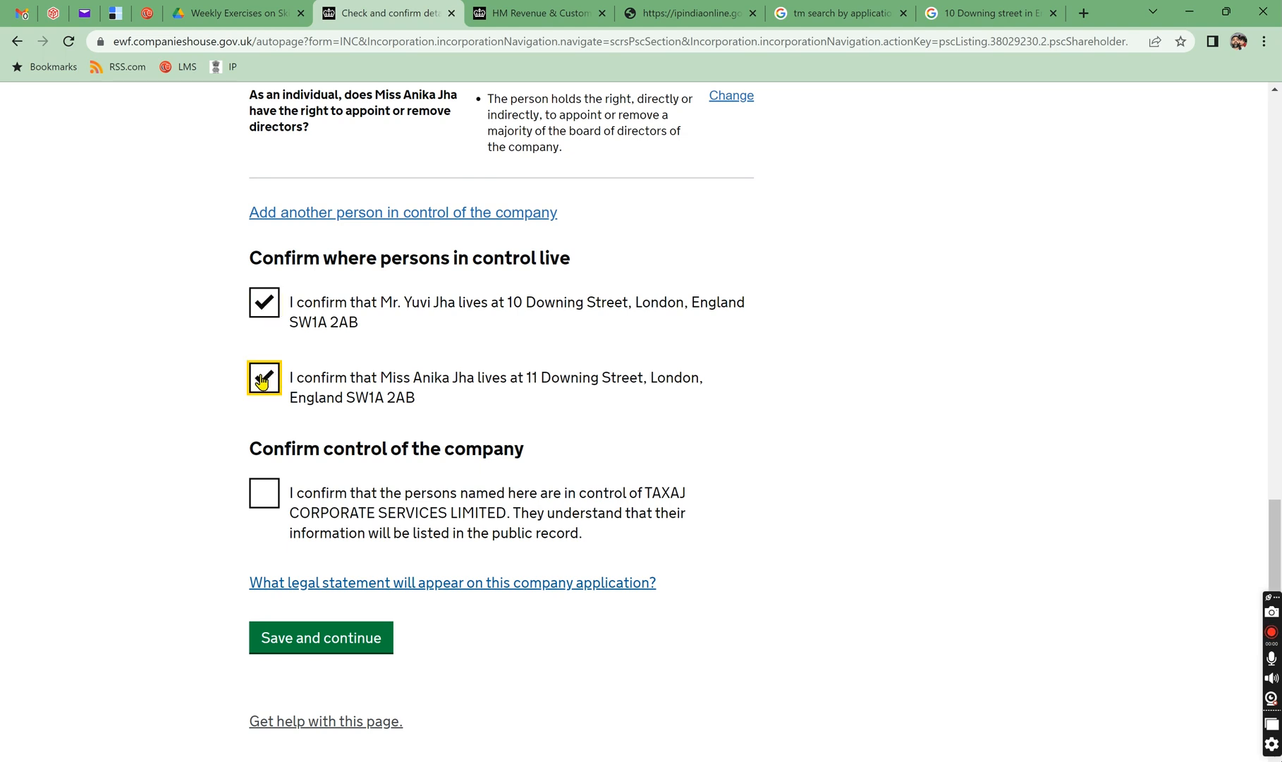
pyautogui.click(264, 499)
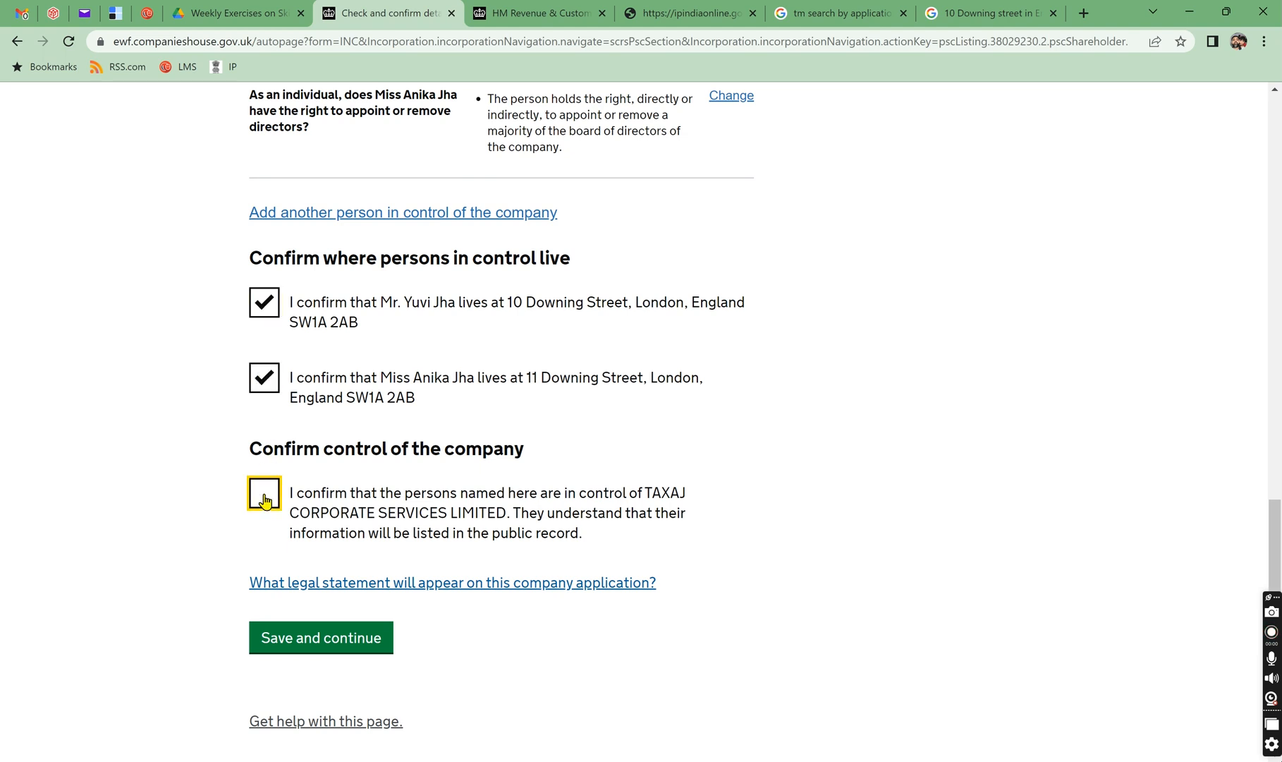
pyautogui.click(317, 639)
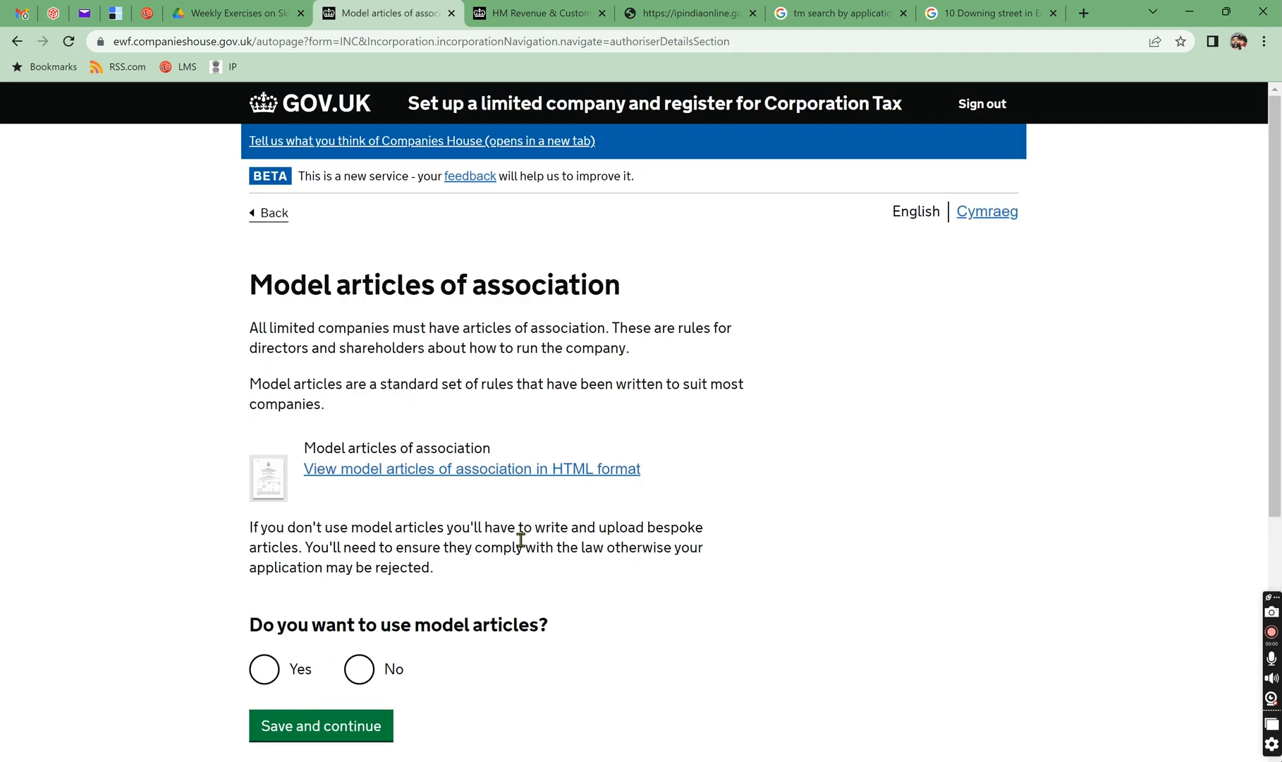
# Read the model articles of association in HTML, then choose to adopt them
pyautogui.scroll(-2, 522, 542)
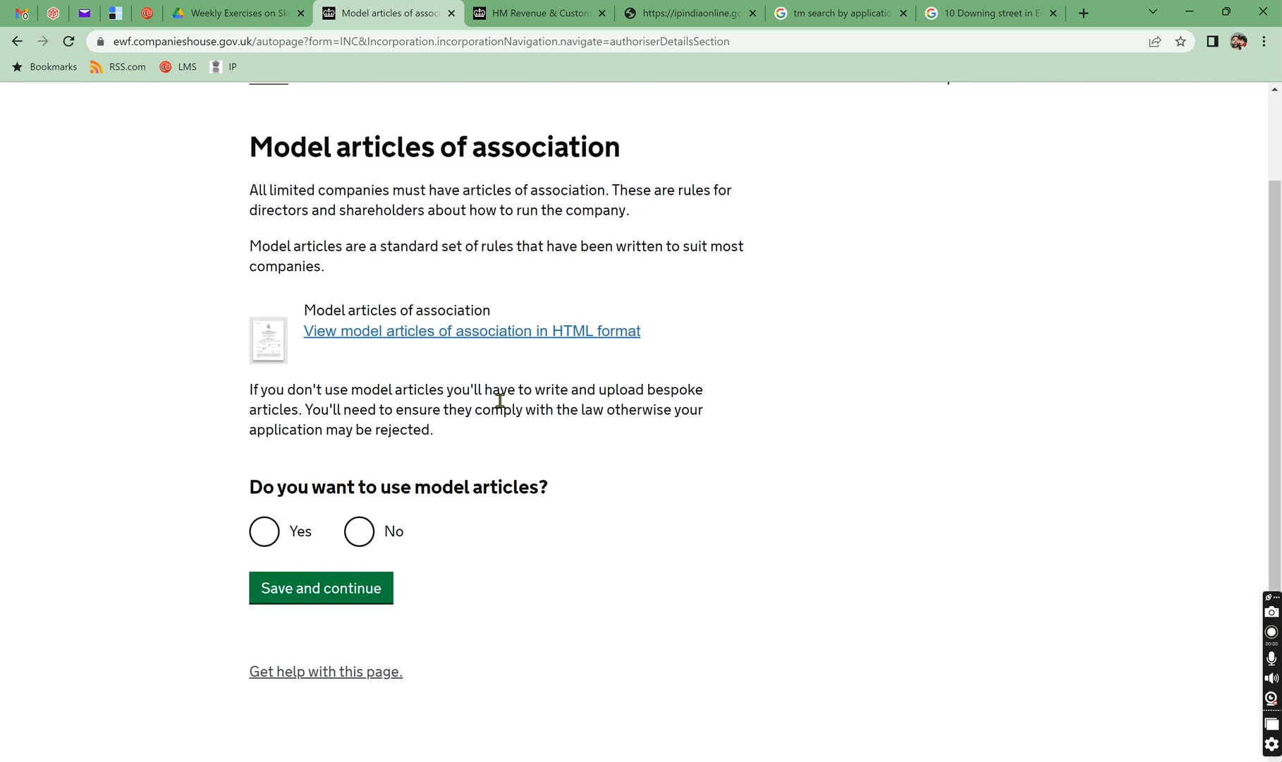
pyautogui.click(500, 337)
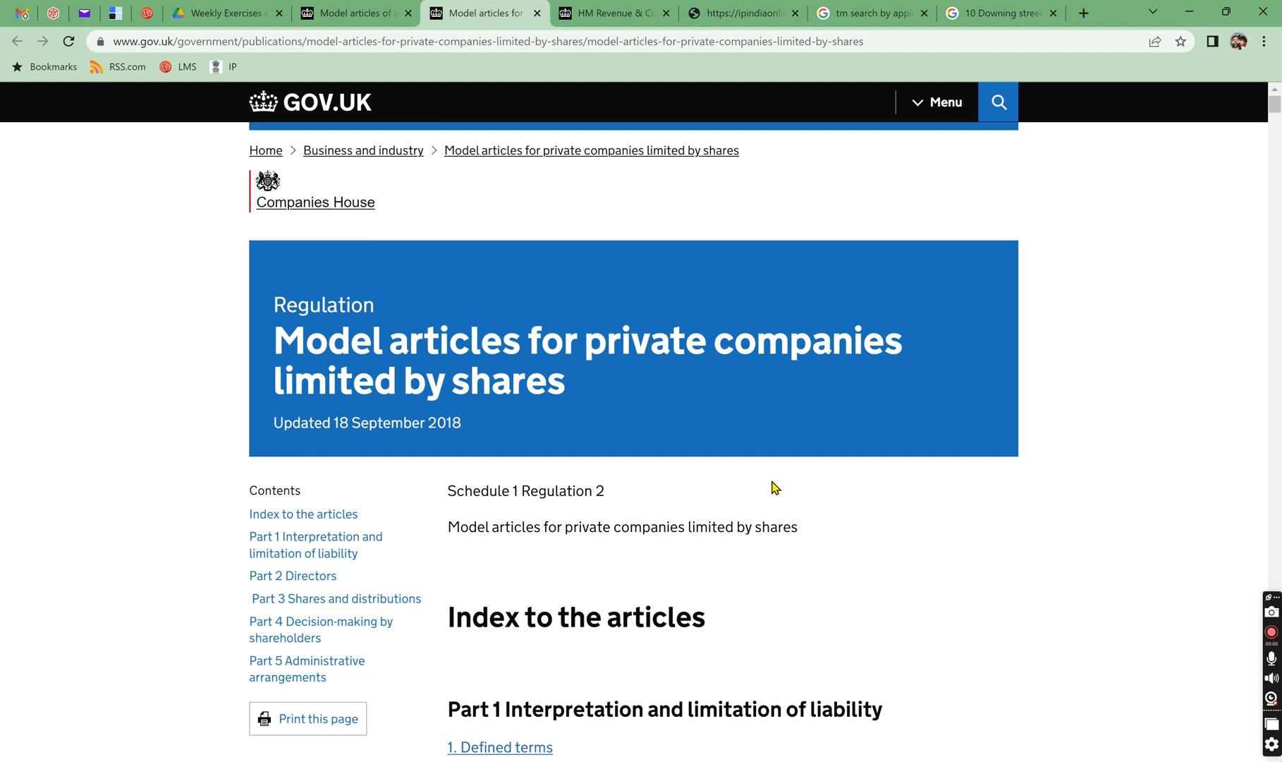
pyautogui.scroll(-8, 773, 487)
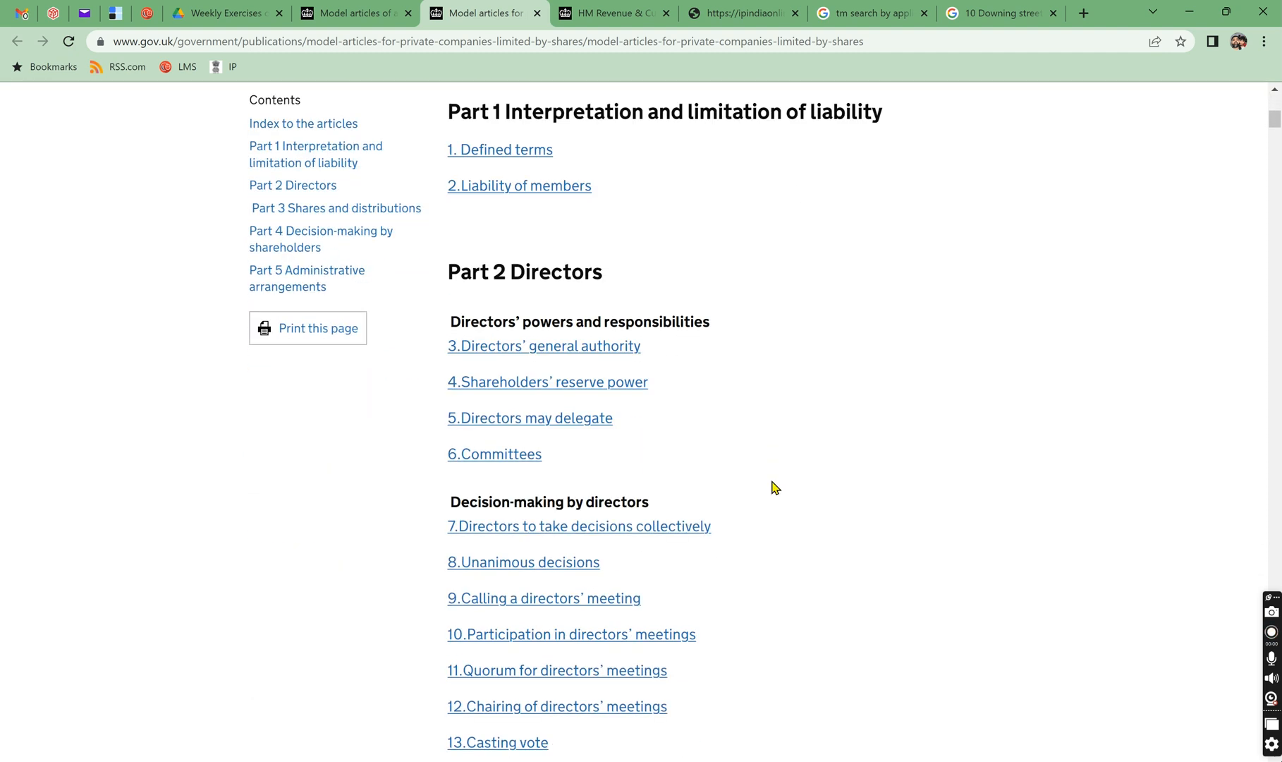
pyautogui.scroll(-2, 774, 487)
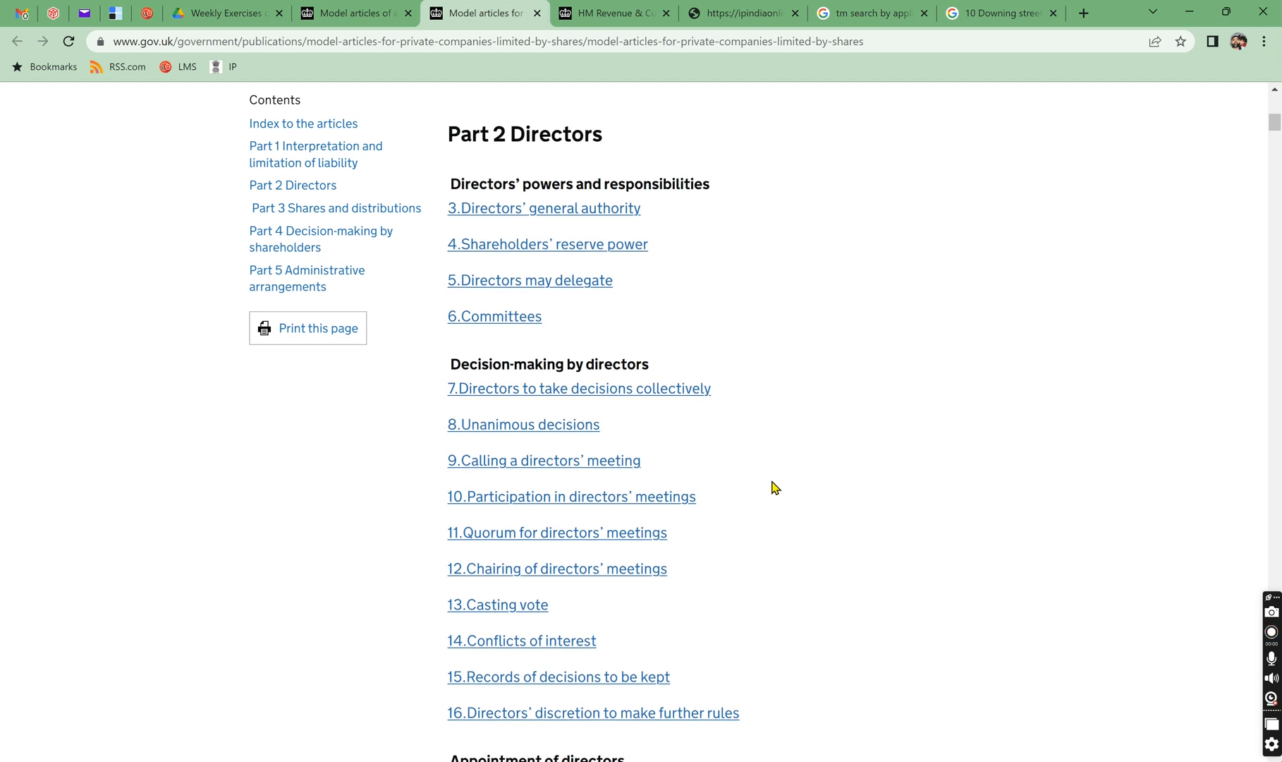
pyautogui.scroll(-1, 774, 487)
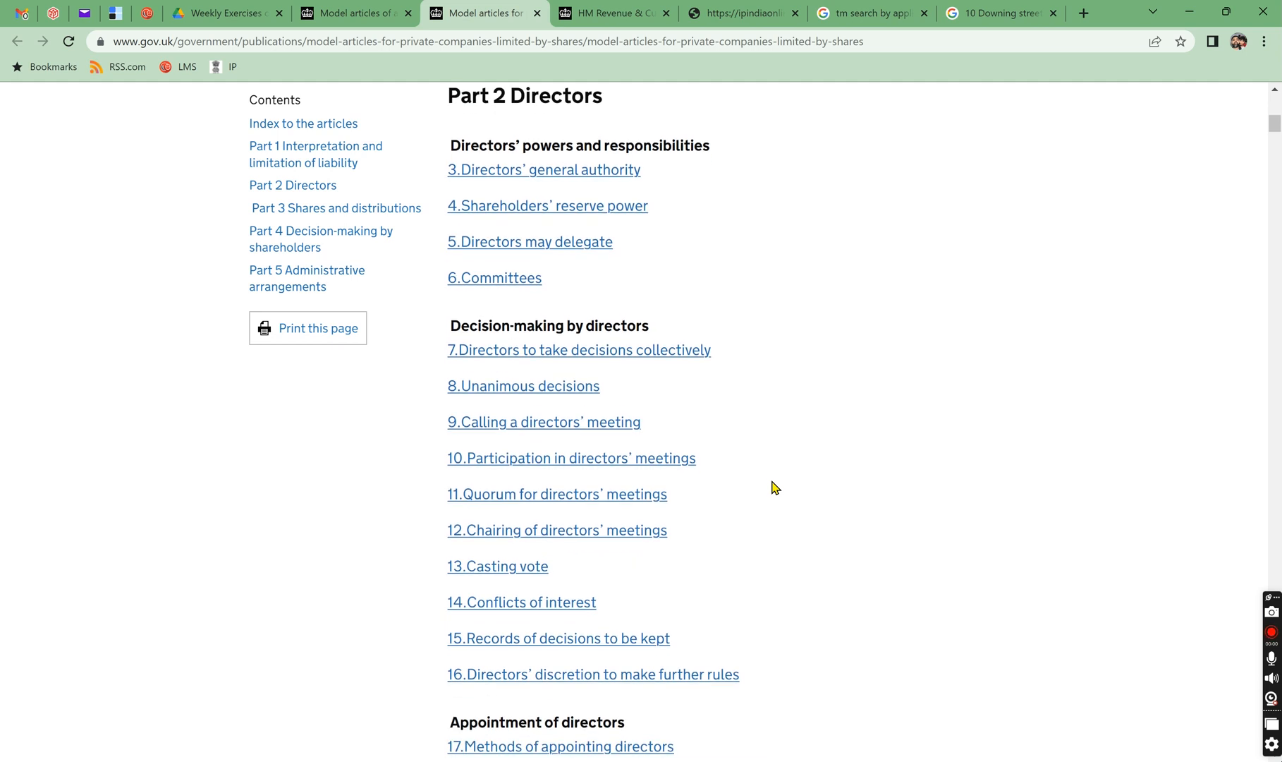
pyautogui.scroll(-2, 774, 486)
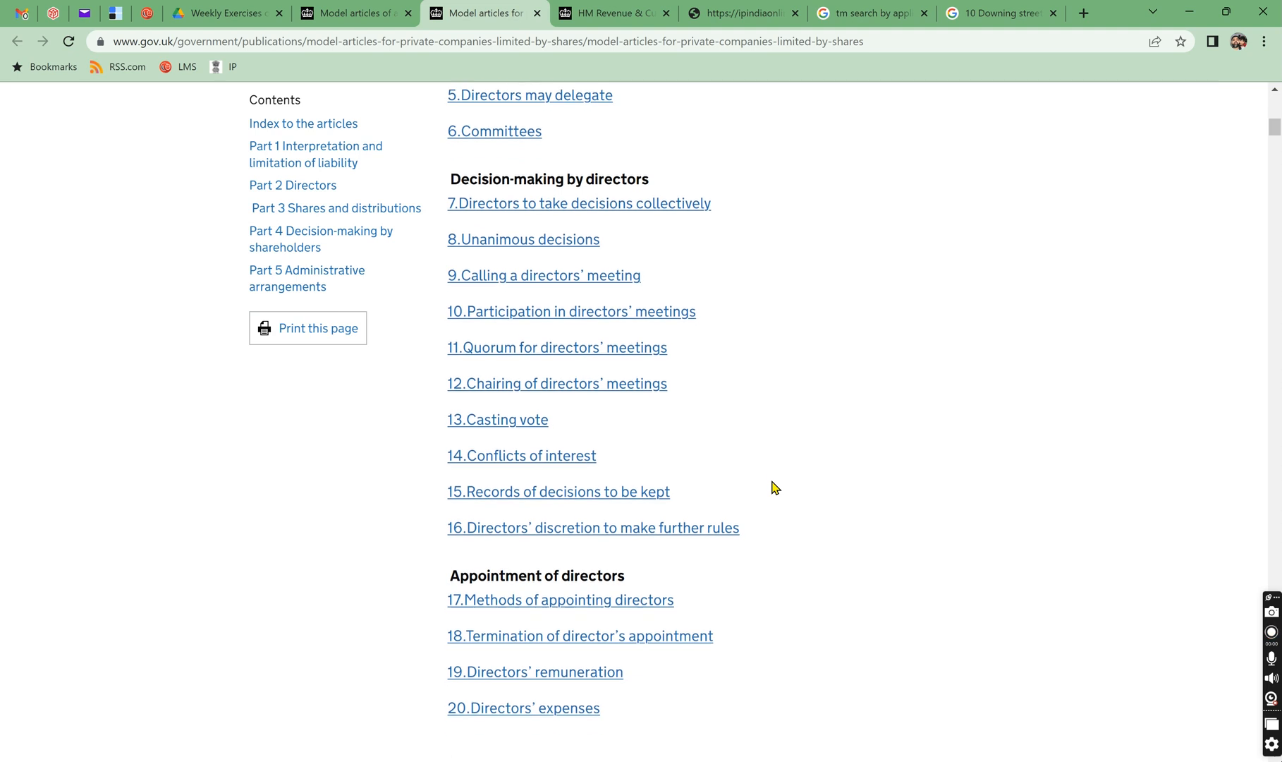
pyautogui.scroll(-4, 774, 487)
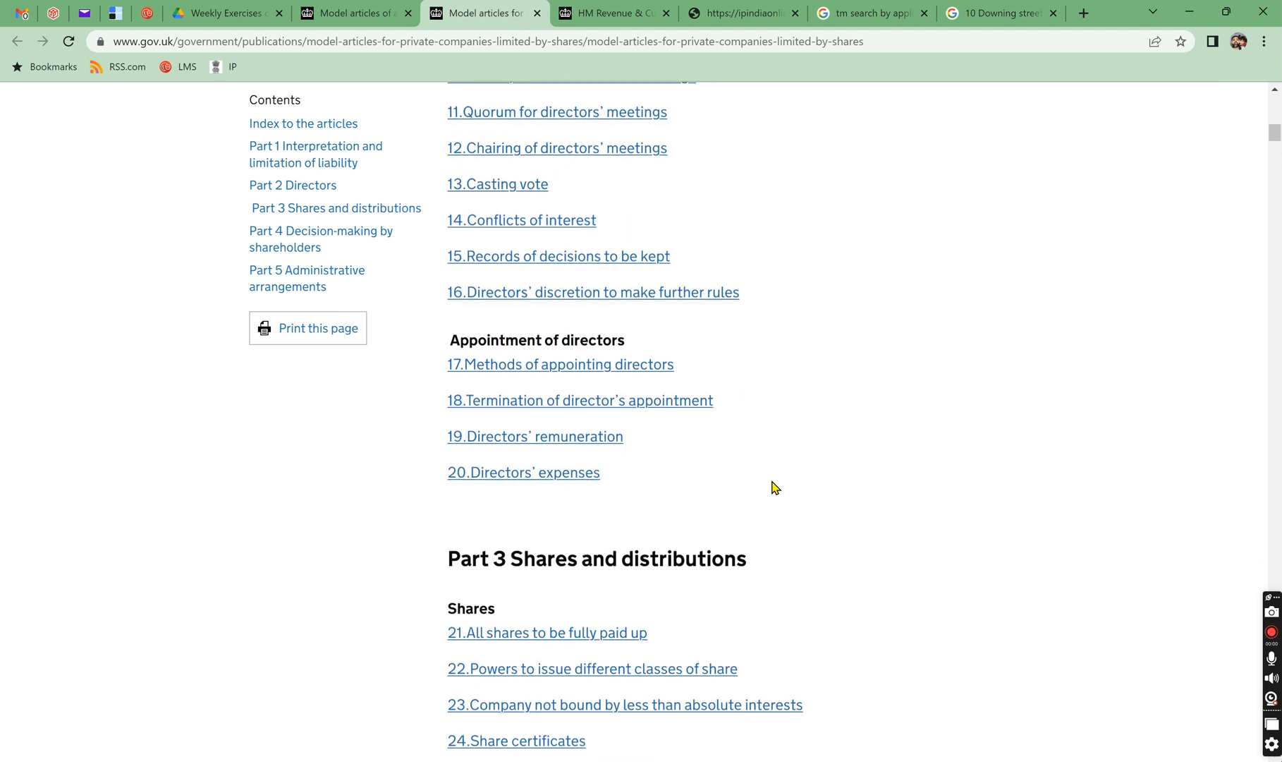
pyautogui.scroll(-3, 773, 487)
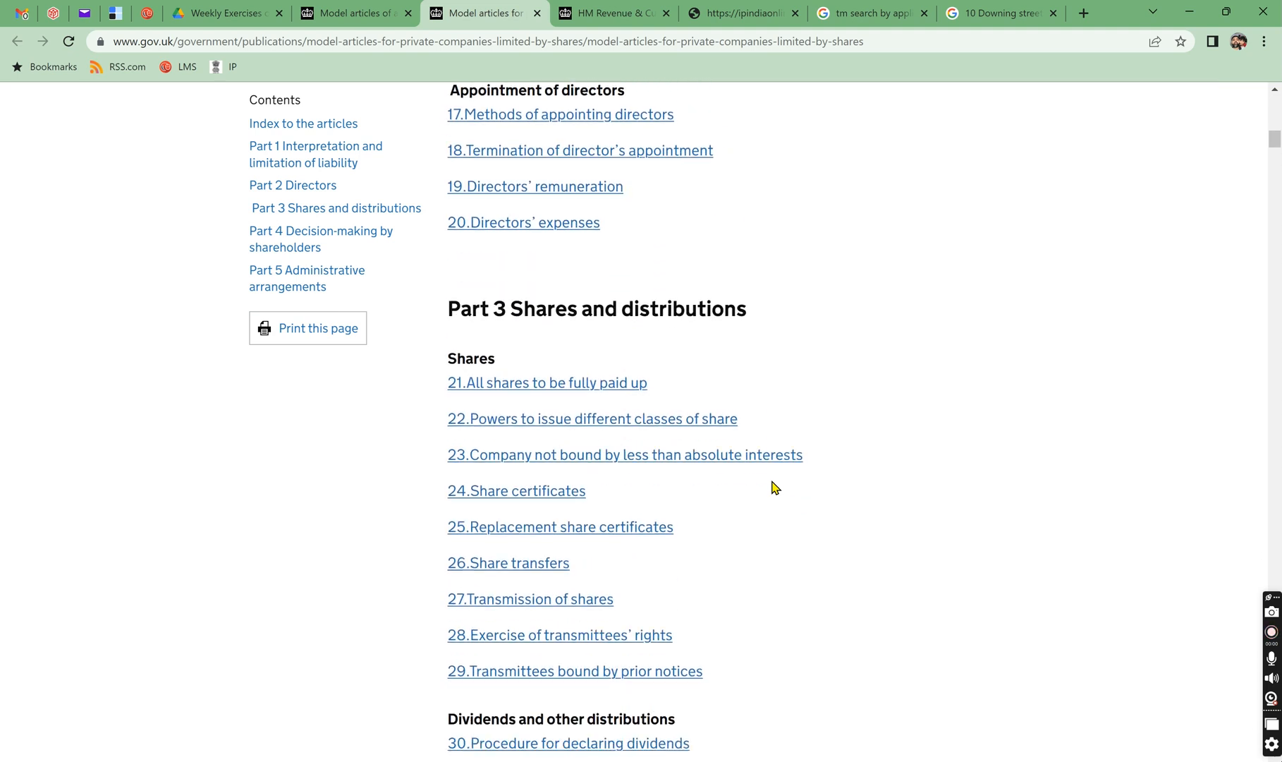
pyautogui.scroll(-4, 774, 487)
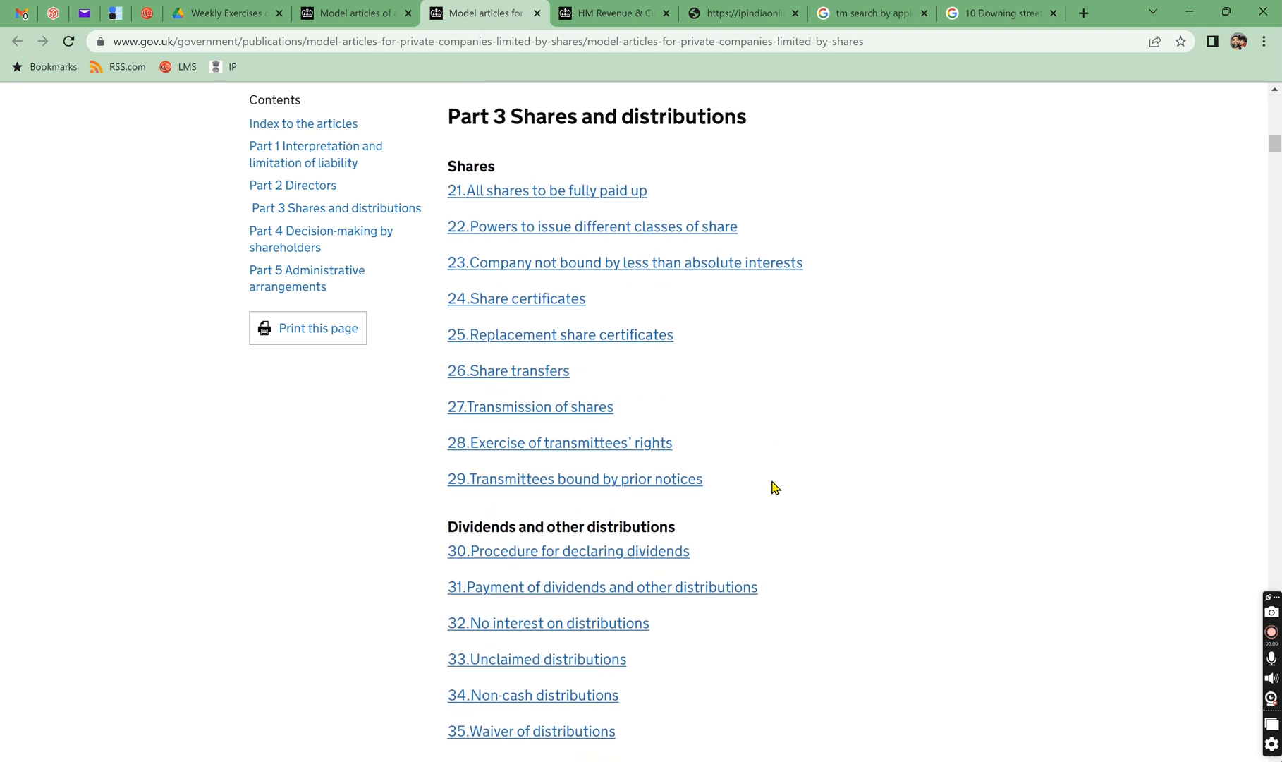
pyautogui.scroll(-5, 773, 487)
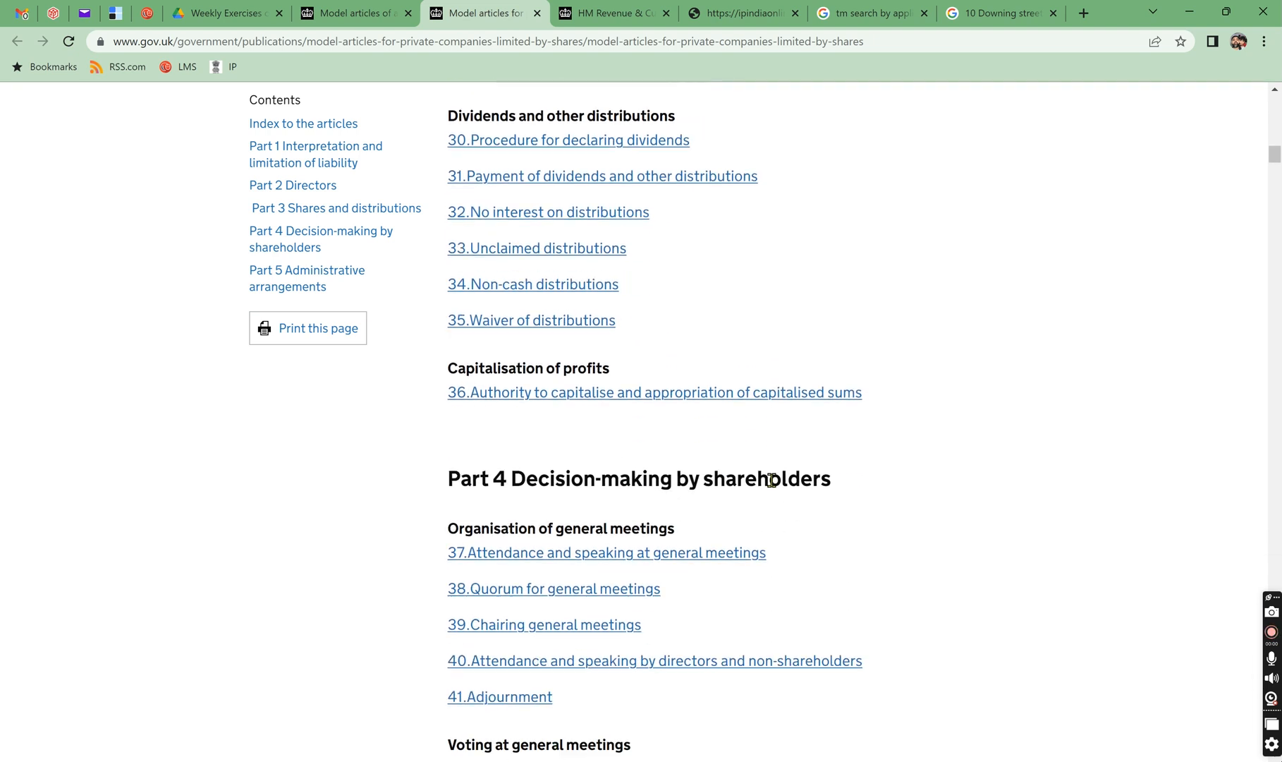
pyautogui.scroll(-5, 773, 483)
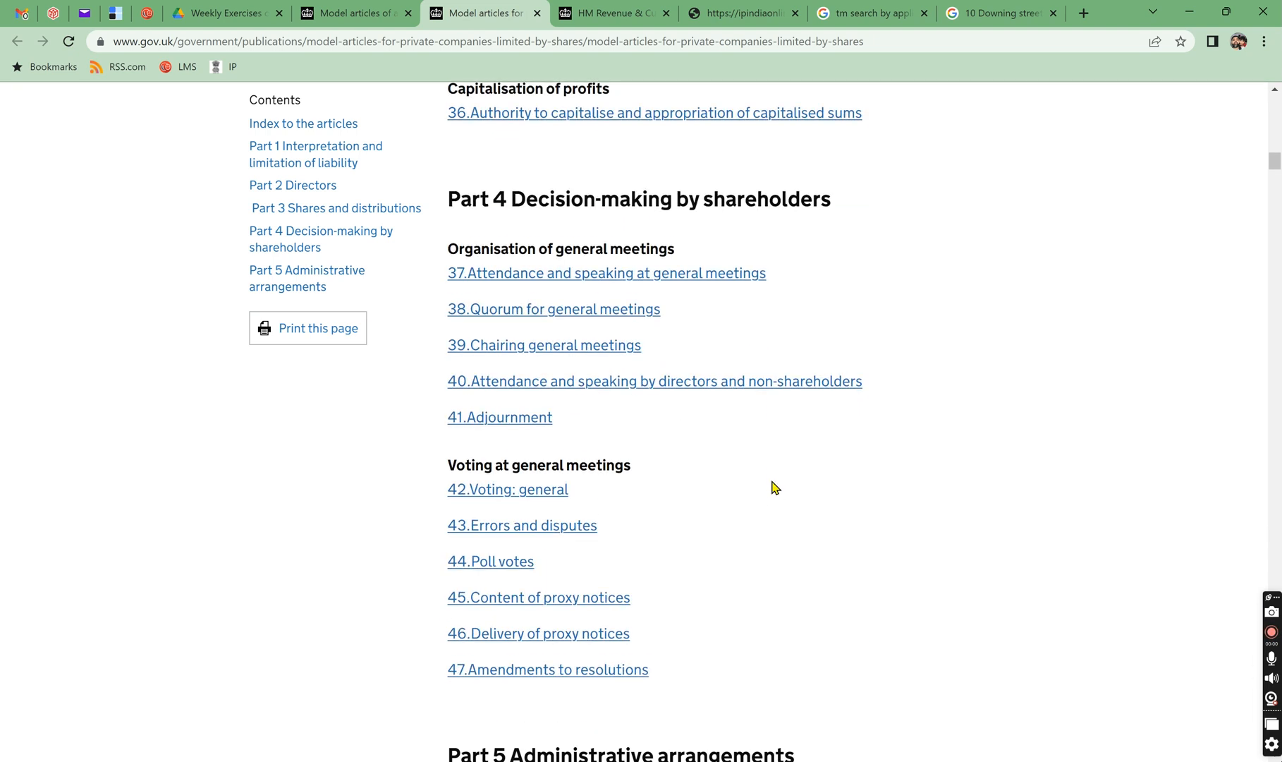
pyautogui.scroll(-5, 774, 486)
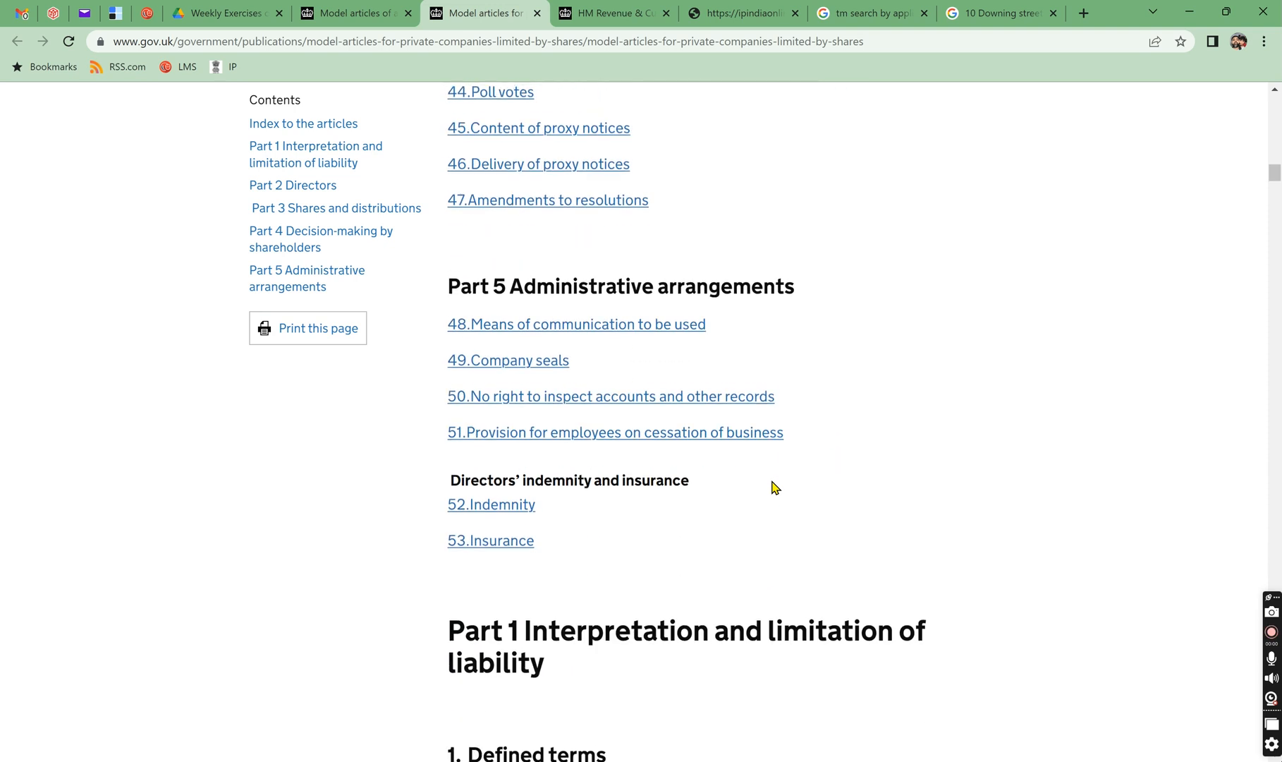
pyautogui.scroll(-3, 774, 486)
pyautogui.hotkey('ctrl', 'shift', 'Tab')
pyautogui.click(263, 531)
# Save the model articles choice and confirm the shareholders agree to form the company
pyautogui.click(309, 591)
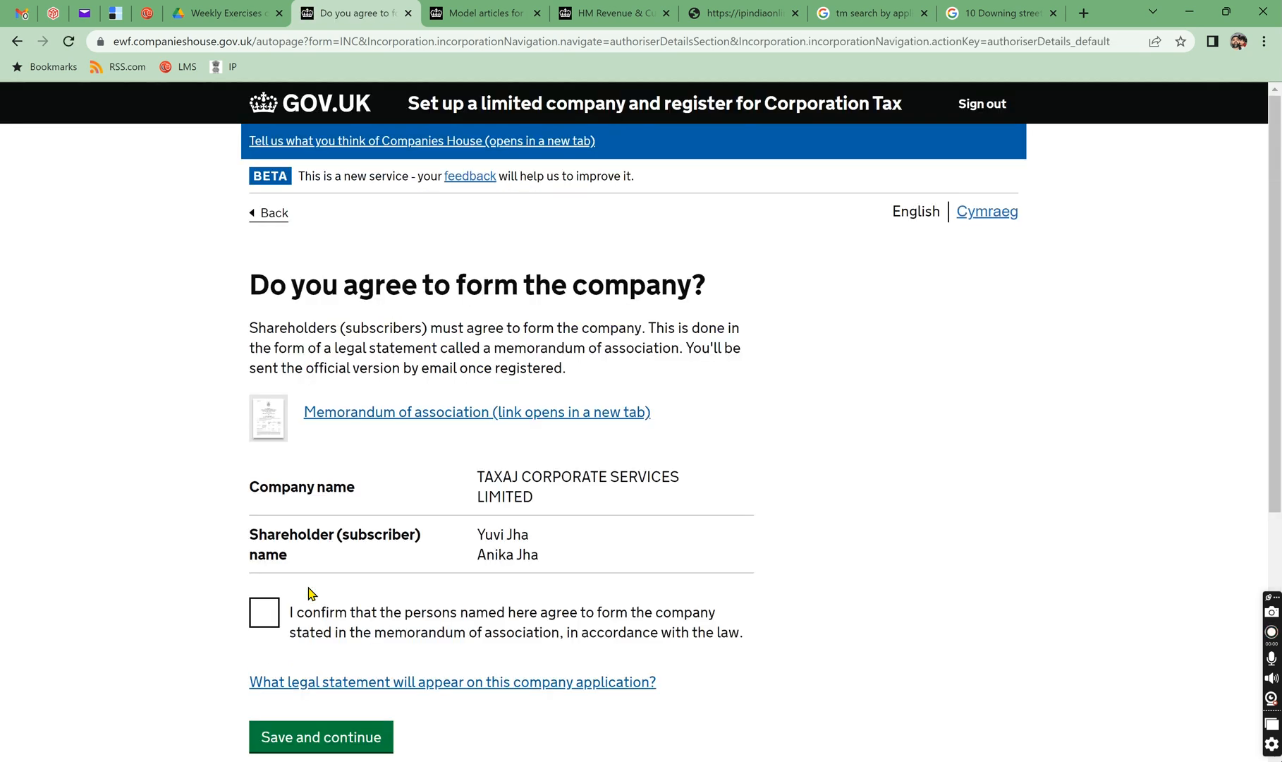
pyautogui.scroll(-3, 309, 592)
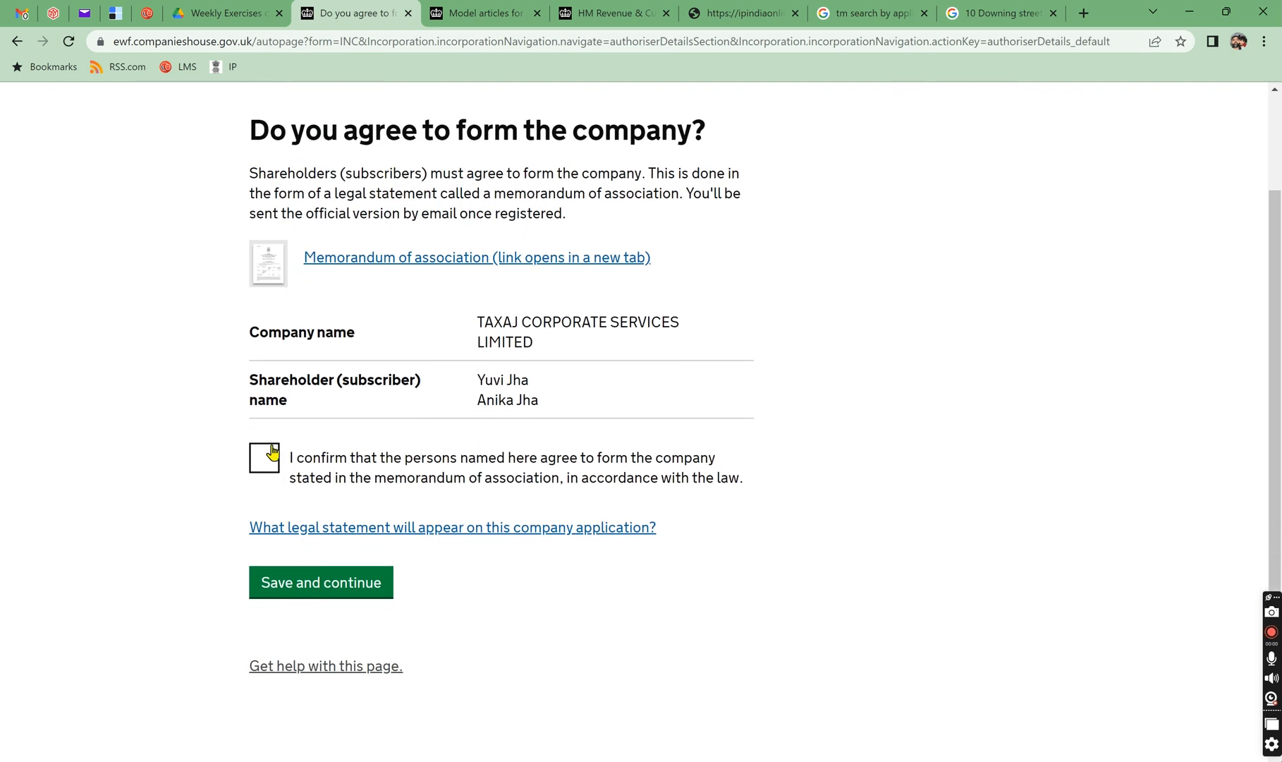
pyautogui.click(267, 463)
pyautogui.click(326, 585)
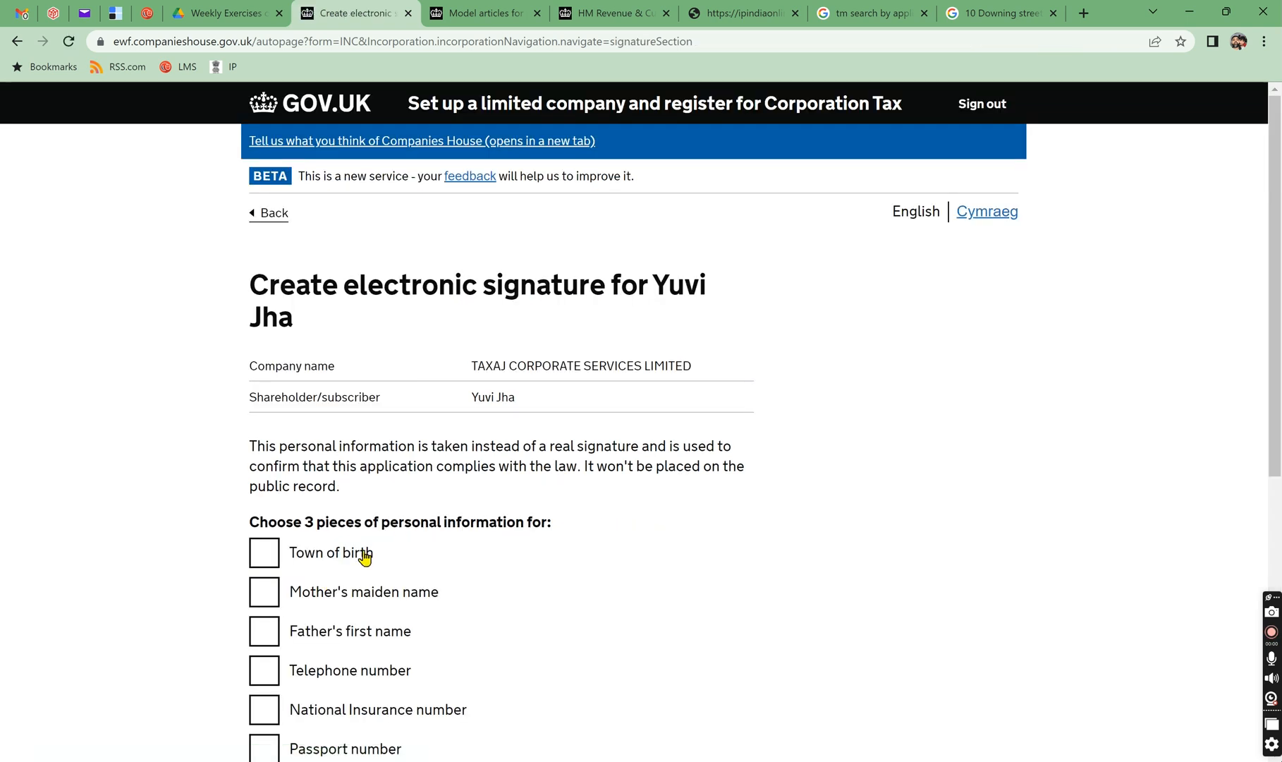
# Save the first shareholder's electronic signature using town of birth
pyautogui.scroll(-3, 401, 529)
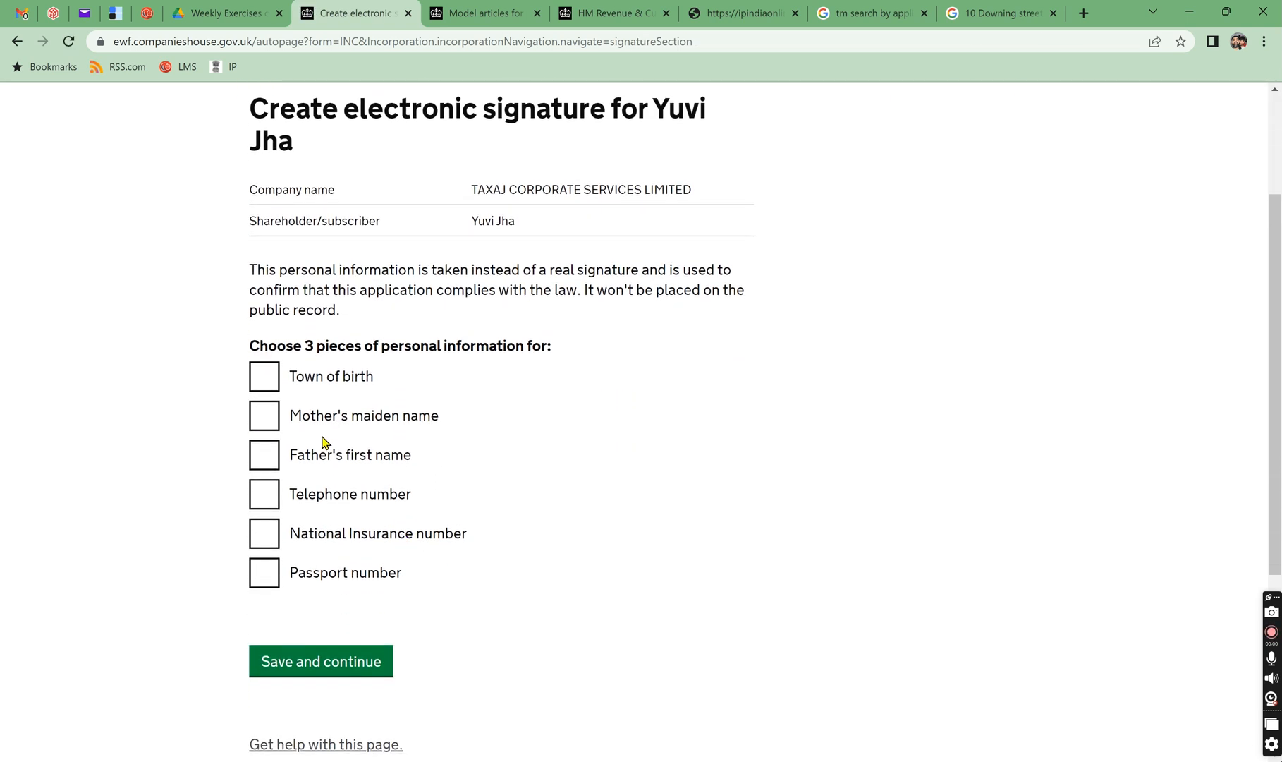
pyautogui.click(268, 383)
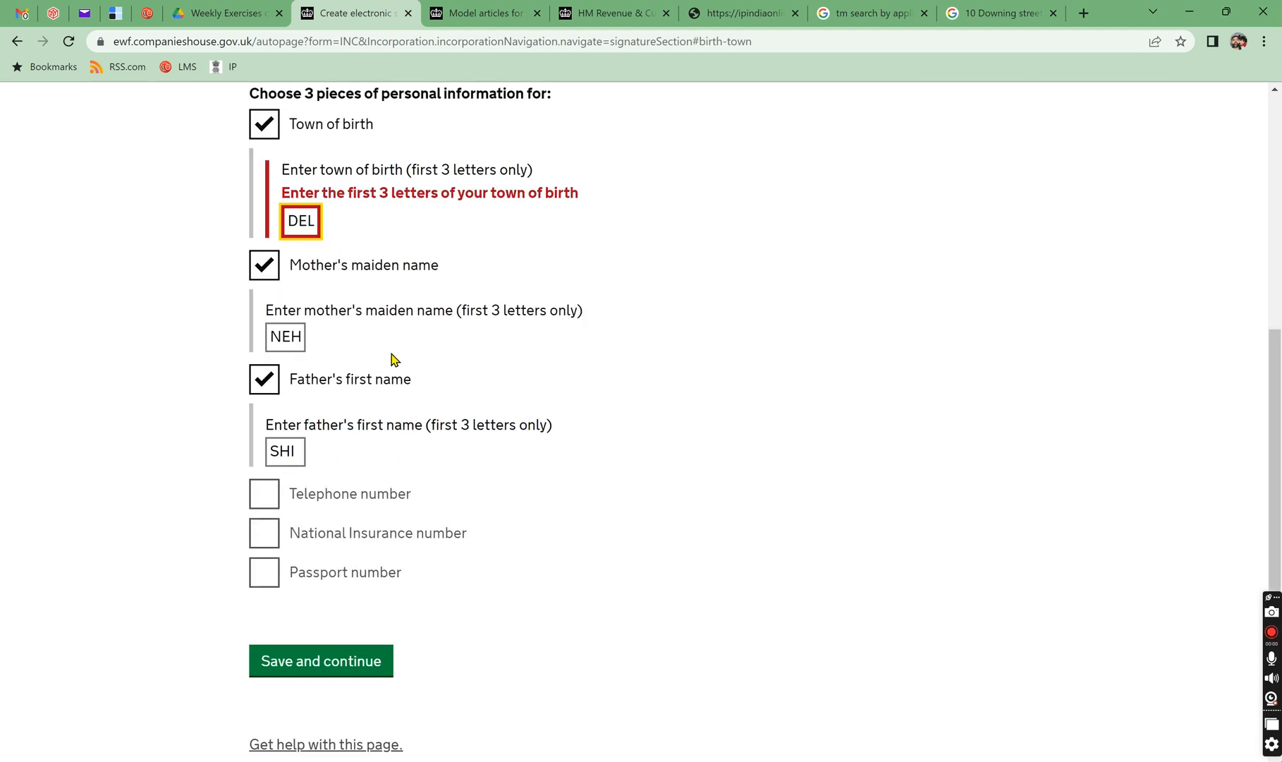
pyautogui.scroll(-2, 332, 395)
pyautogui.click(324, 552)
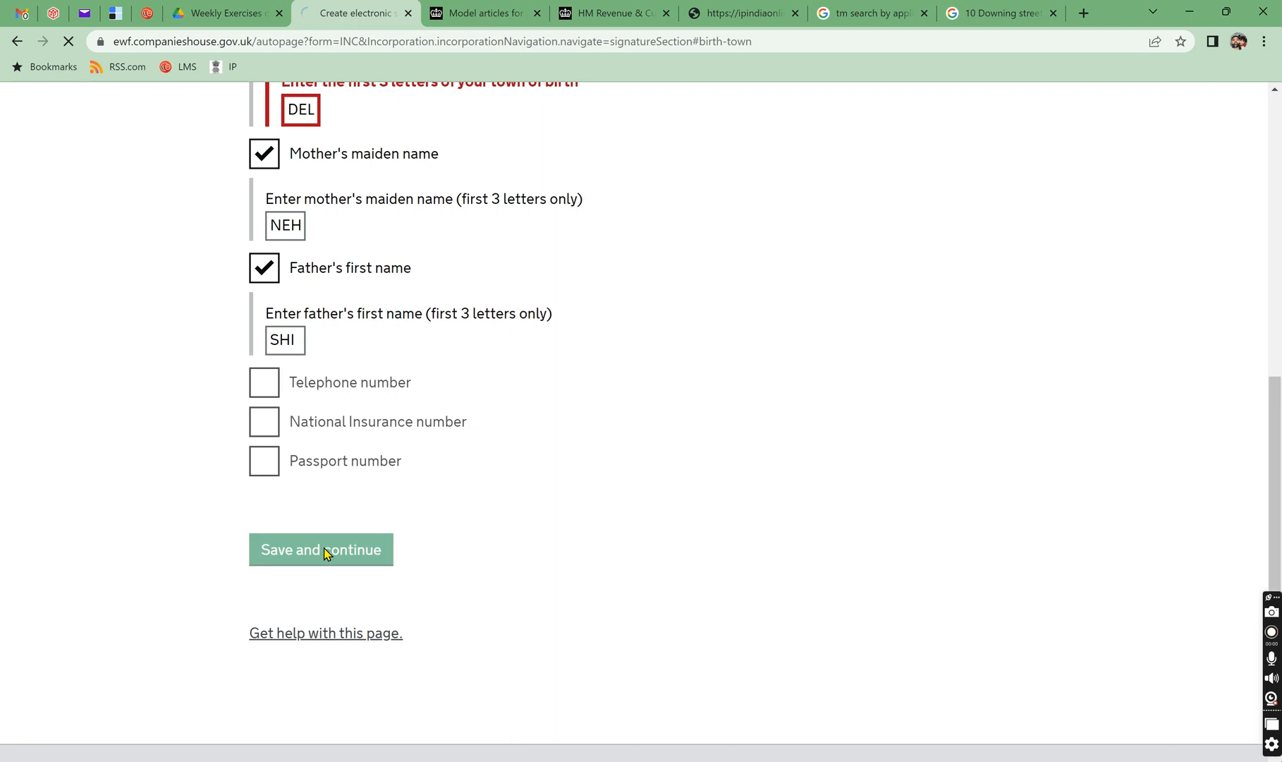
# Sign for the second shareholder with the first three letters of town of birth, mother's maiden name and father's first name
pyautogui.scroll(-2, 520, 591)
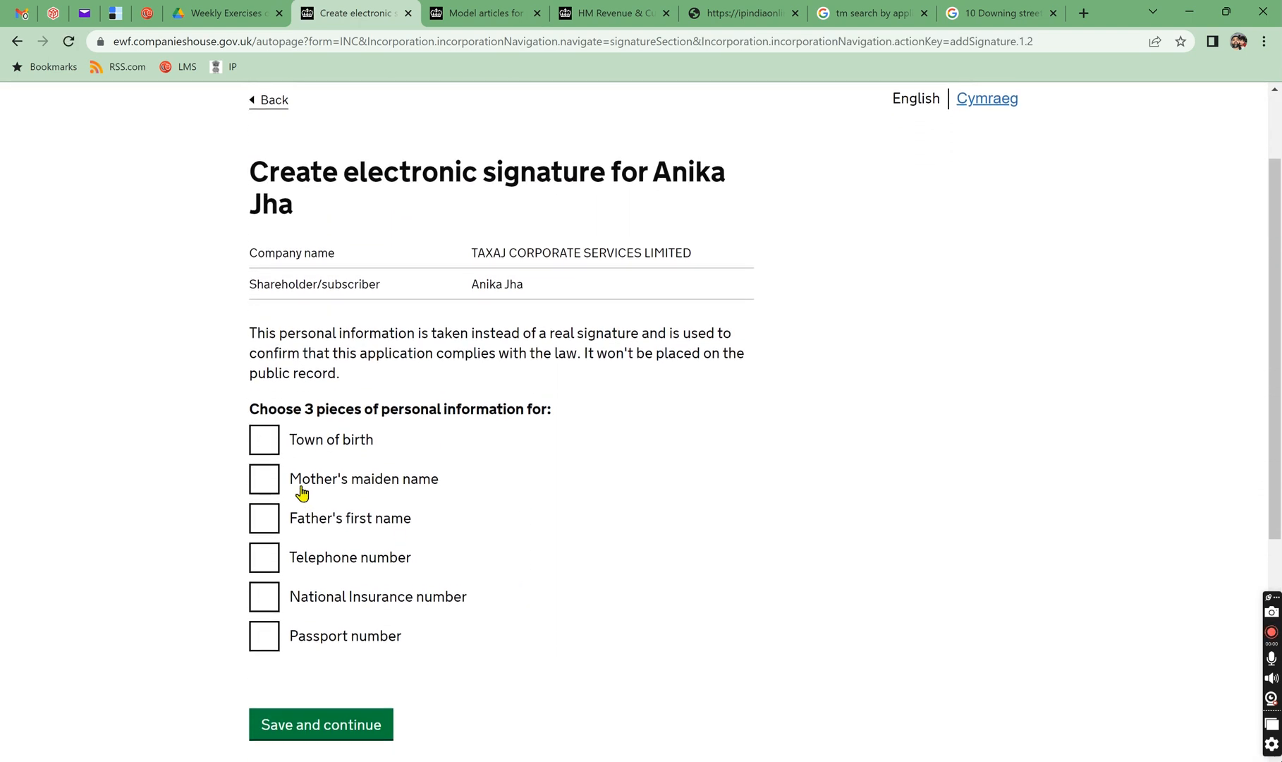
pyautogui.click(262, 441)
pyautogui.click(288, 509)
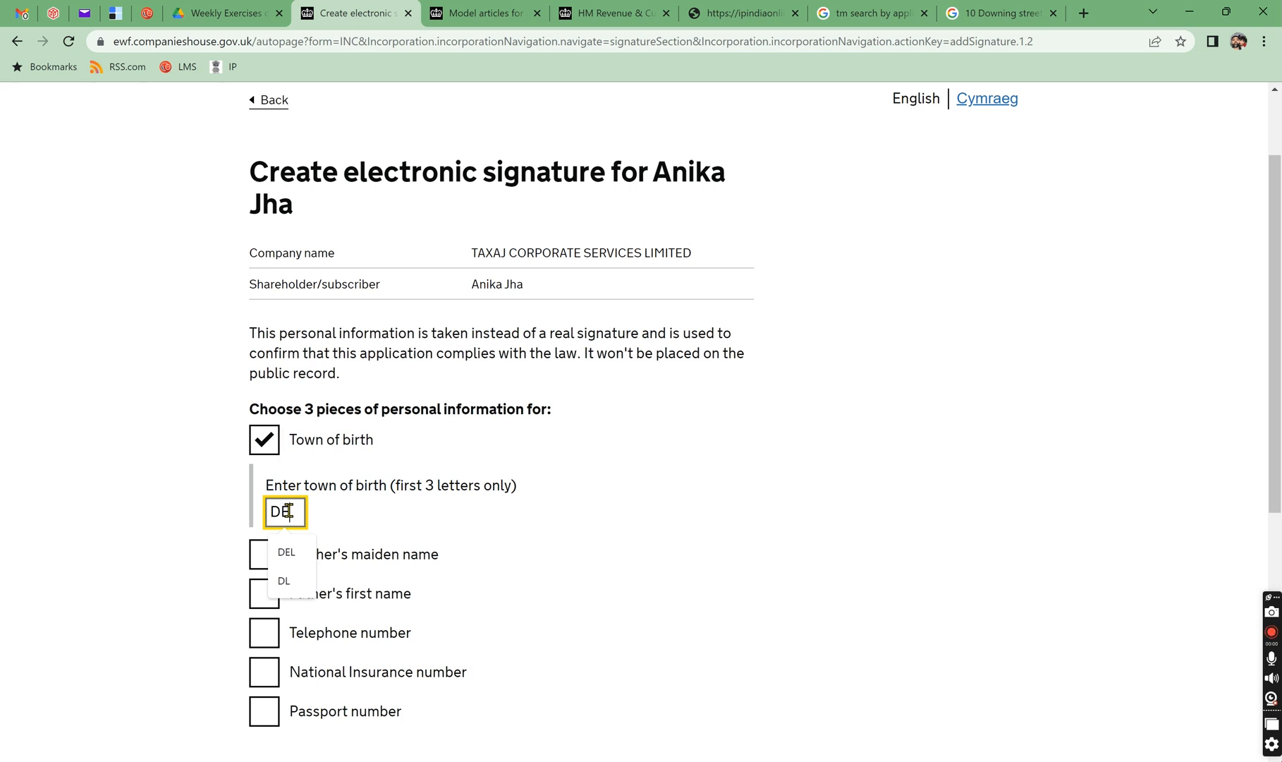
pyautogui.click(262, 557)
pyautogui.click(281, 626)
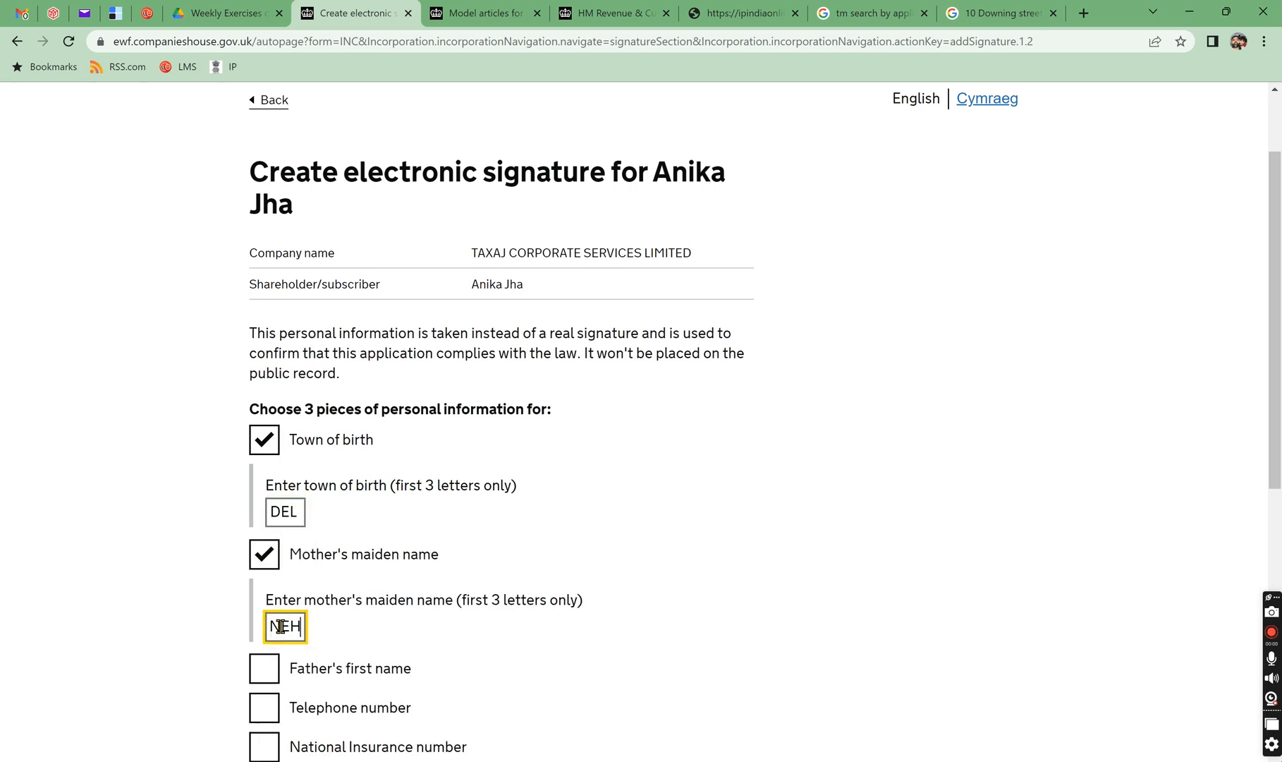
pyautogui.click(267, 674)
pyautogui.click(291, 738)
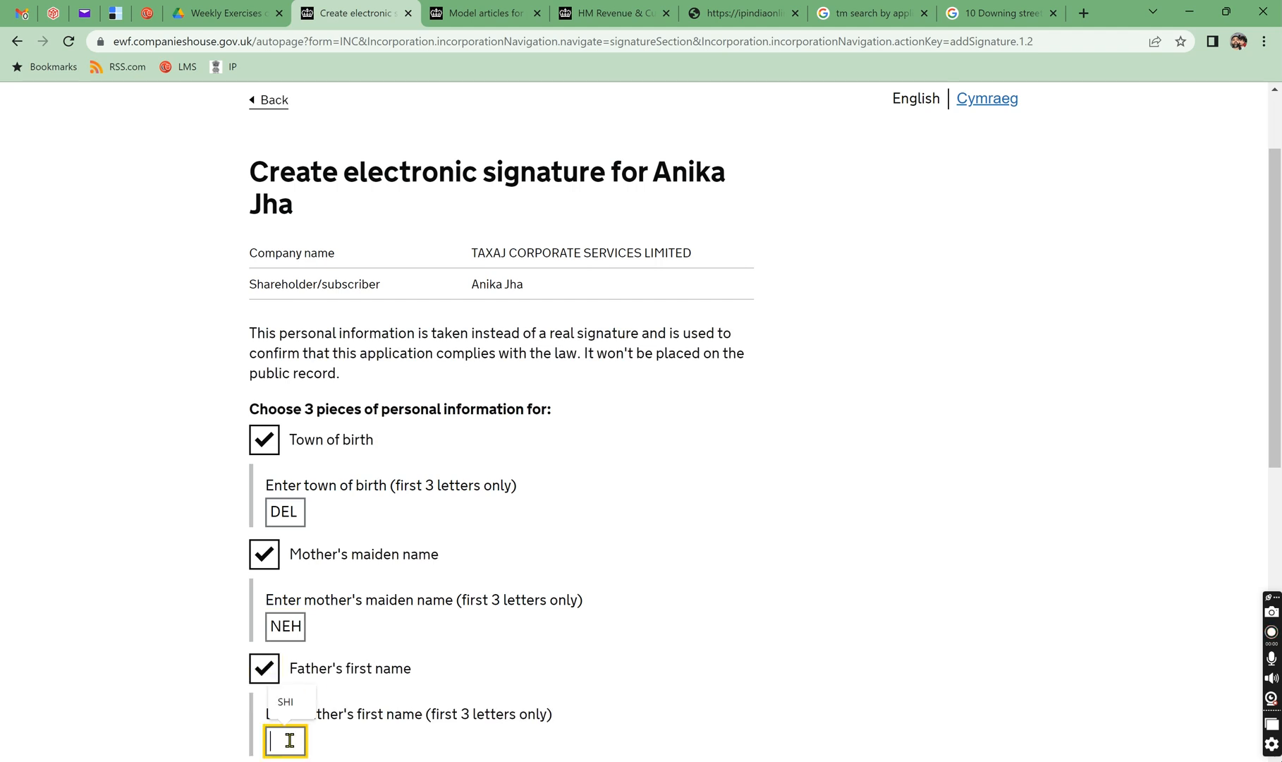
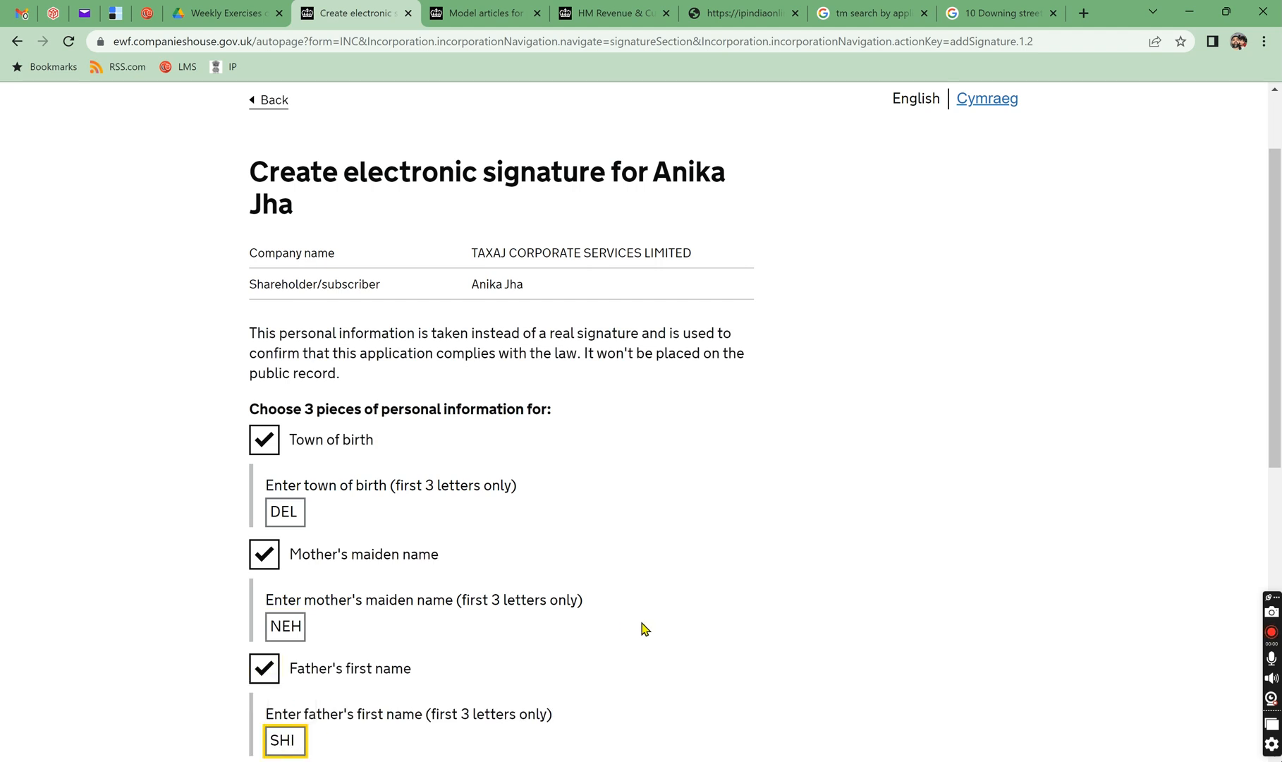
pyautogui.scroll(-4, 644, 628)
pyautogui.click(565, 504)
pyautogui.click(342, 680)
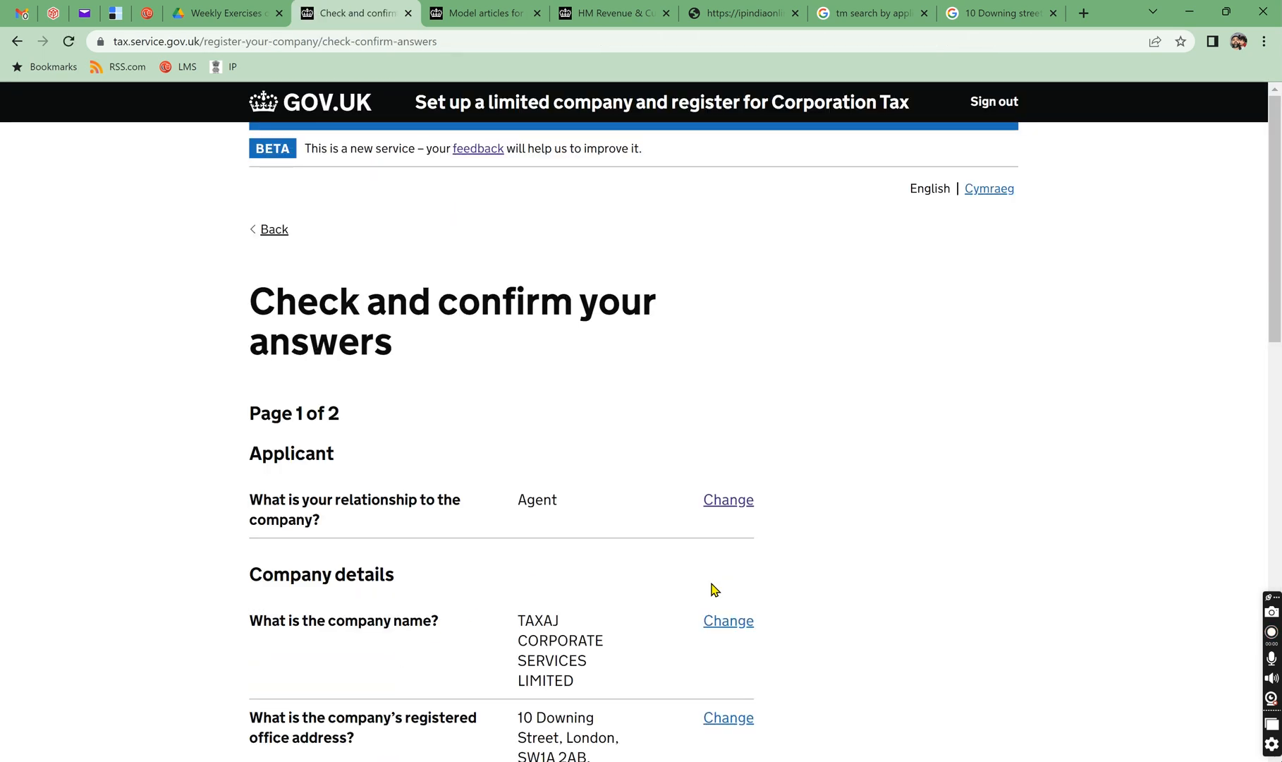
# Review the first Check and confirm your answers page and confirm it
pyautogui.scroll(-3, 714, 589)
pyautogui.scroll(-1, 714, 588)
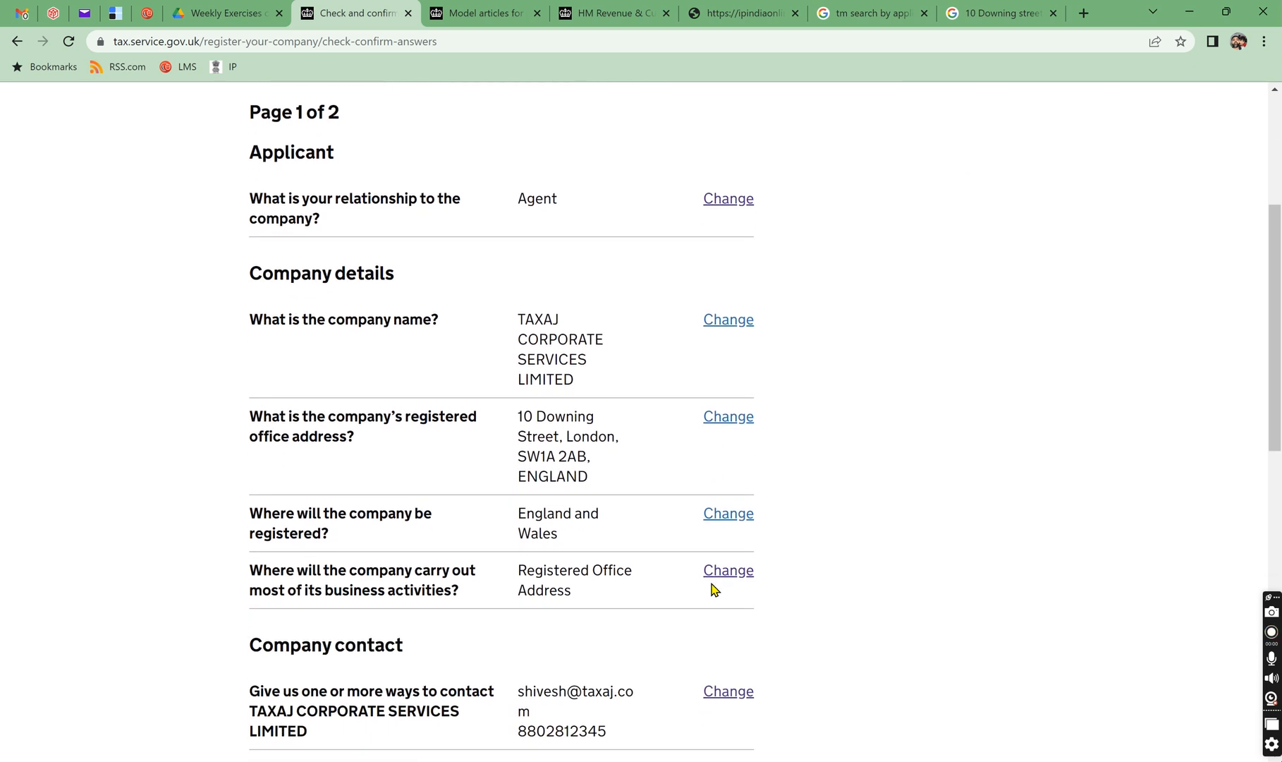
pyautogui.scroll(-5, 714, 589)
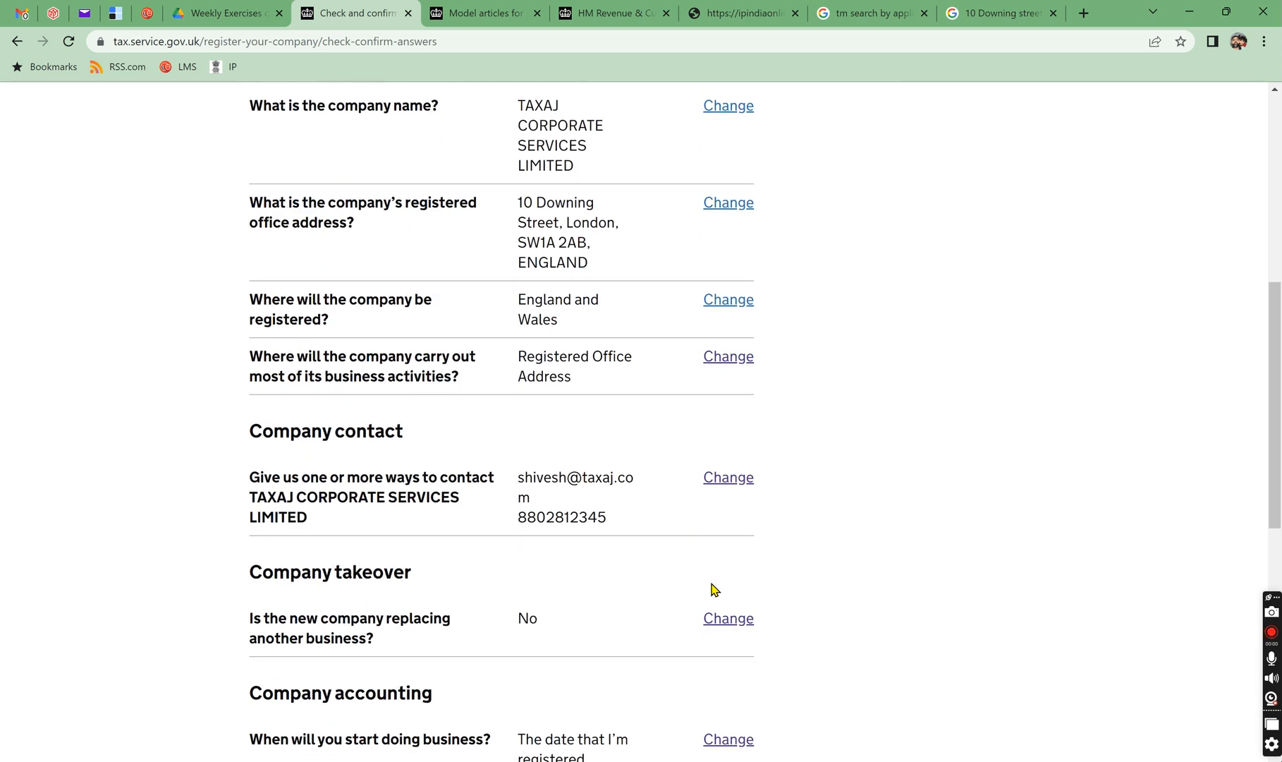
pyautogui.scroll(-5, 713, 589)
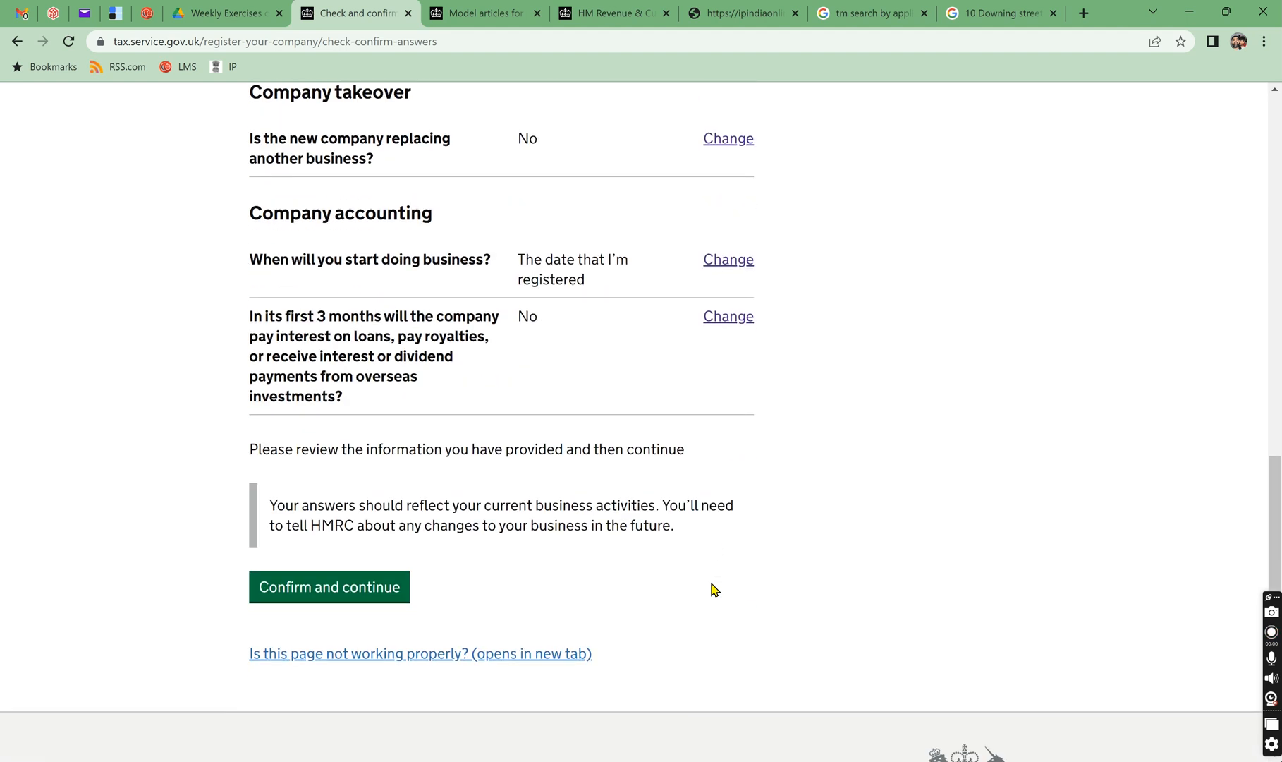
pyautogui.click(337, 463)
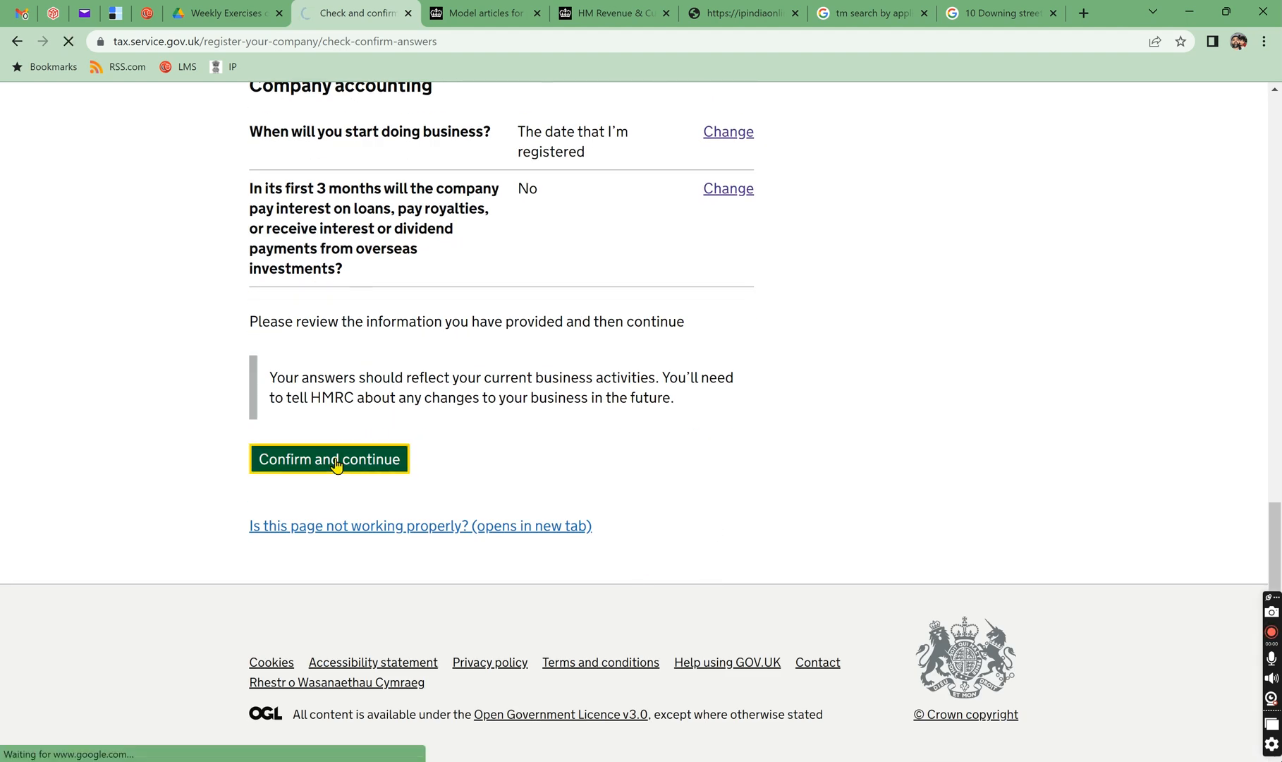
# Review the second answers page, tick 'I understand…', and send the incorporation application
pyautogui.scroll(-2, 684, 547)
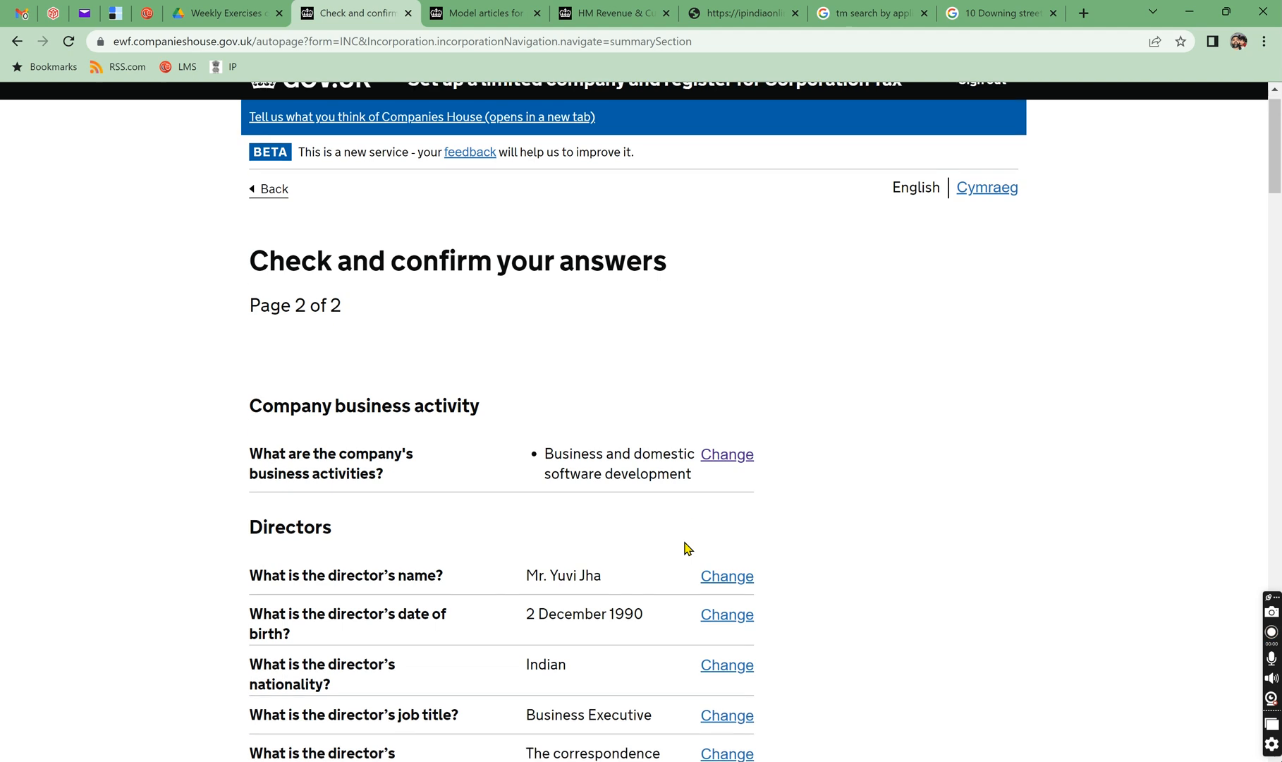
pyautogui.scroll(-1, 688, 548)
pyautogui.scroll(-7, 688, 548)
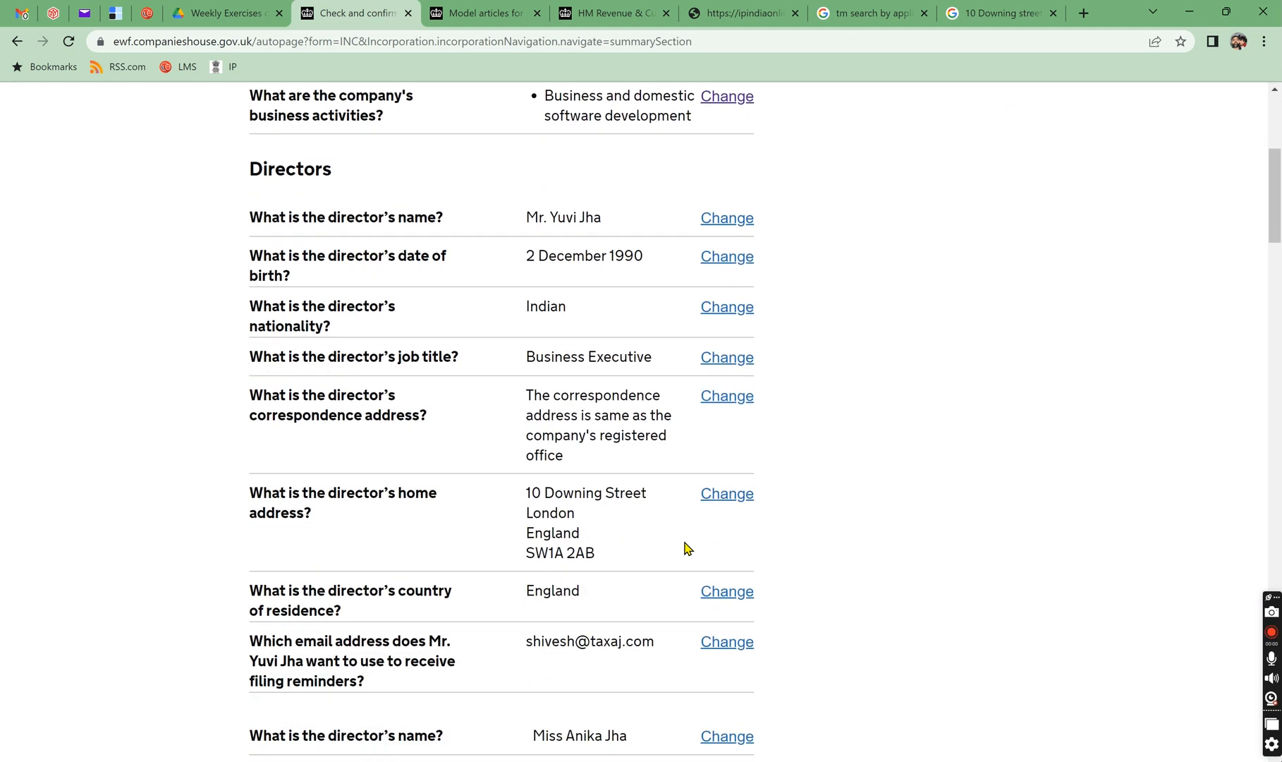
pyautogui.scroll(-10, 687, 548)
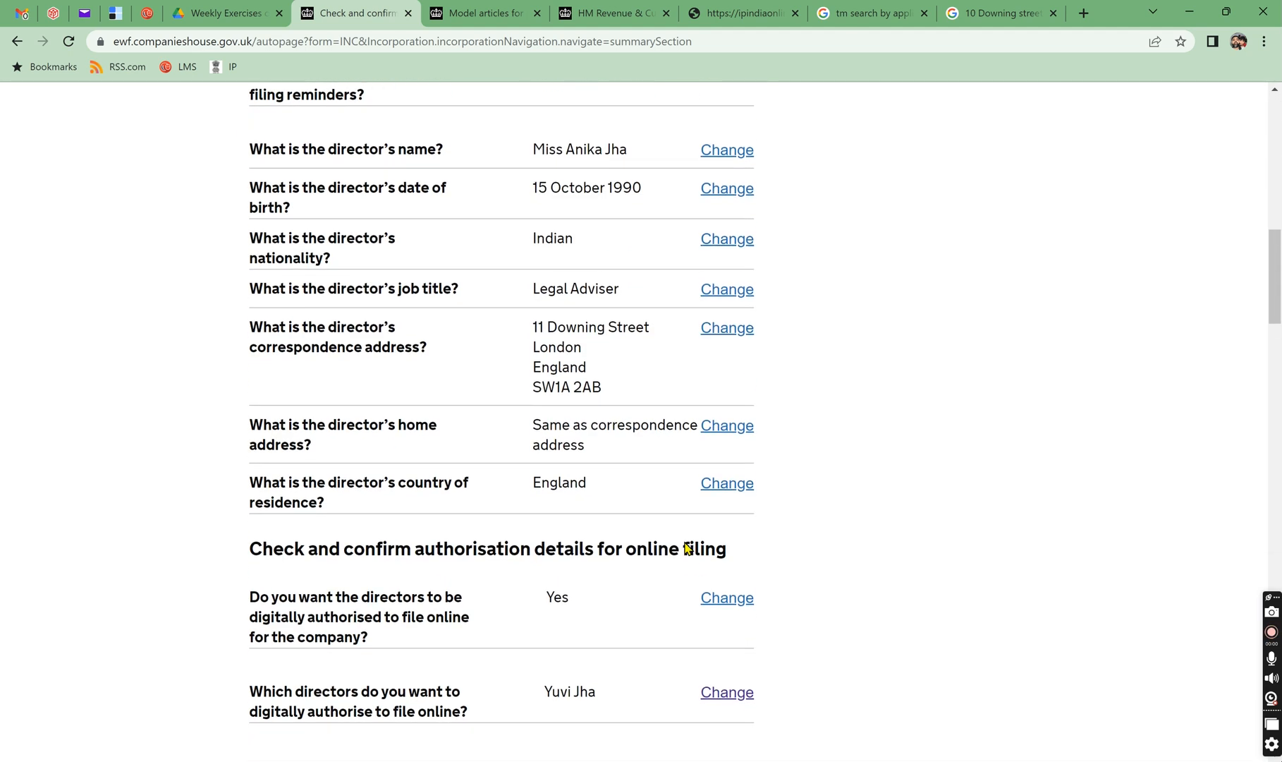
pyautogui.scroll(-8, 688, 548)
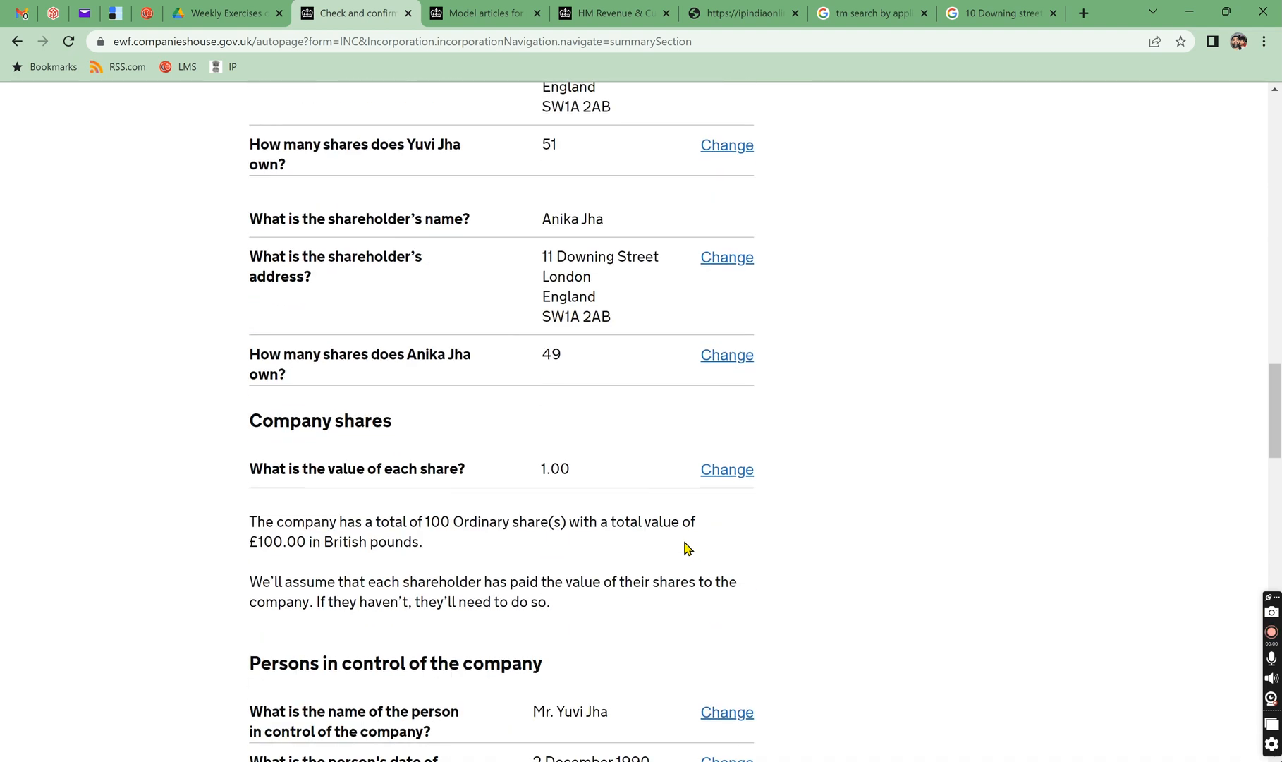
pyautogui.scroll(-8, 684, 541)
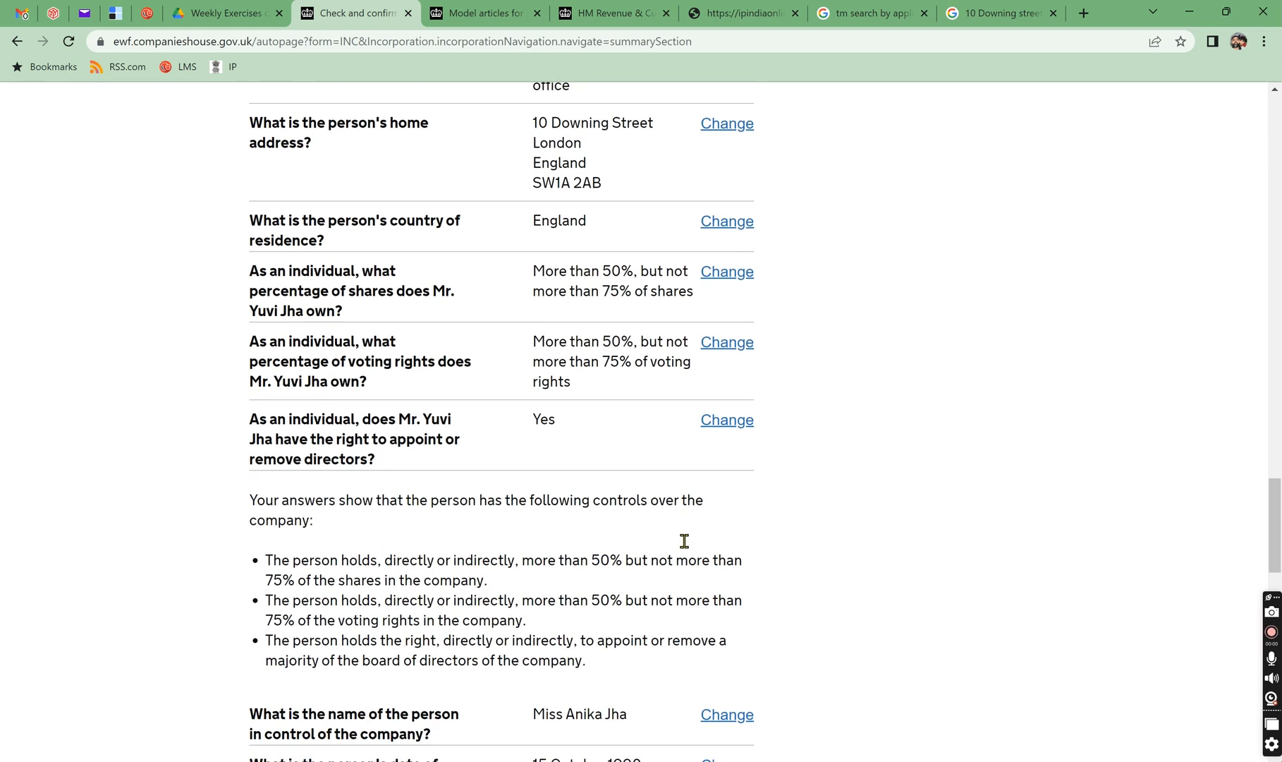
pyautogui.scroll(-5, 688, 548)
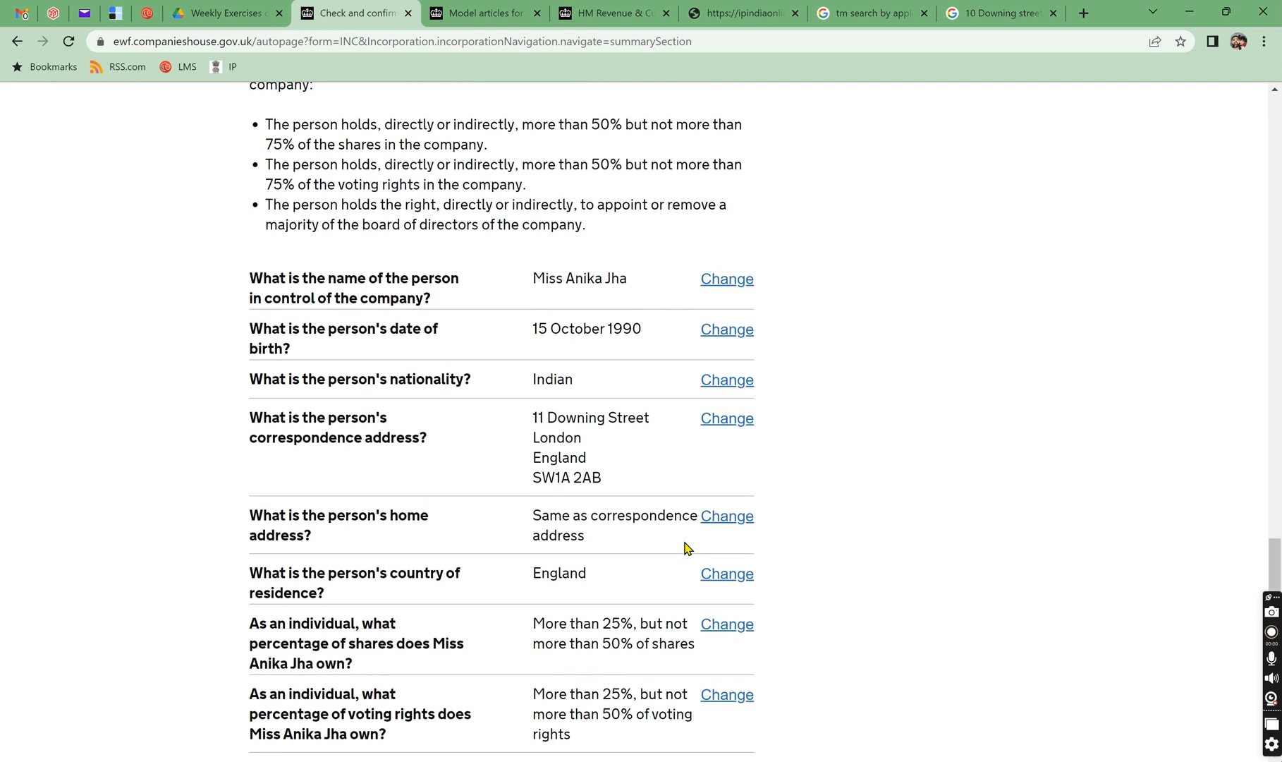
pyautogui.scroll(-6, 688, 548)
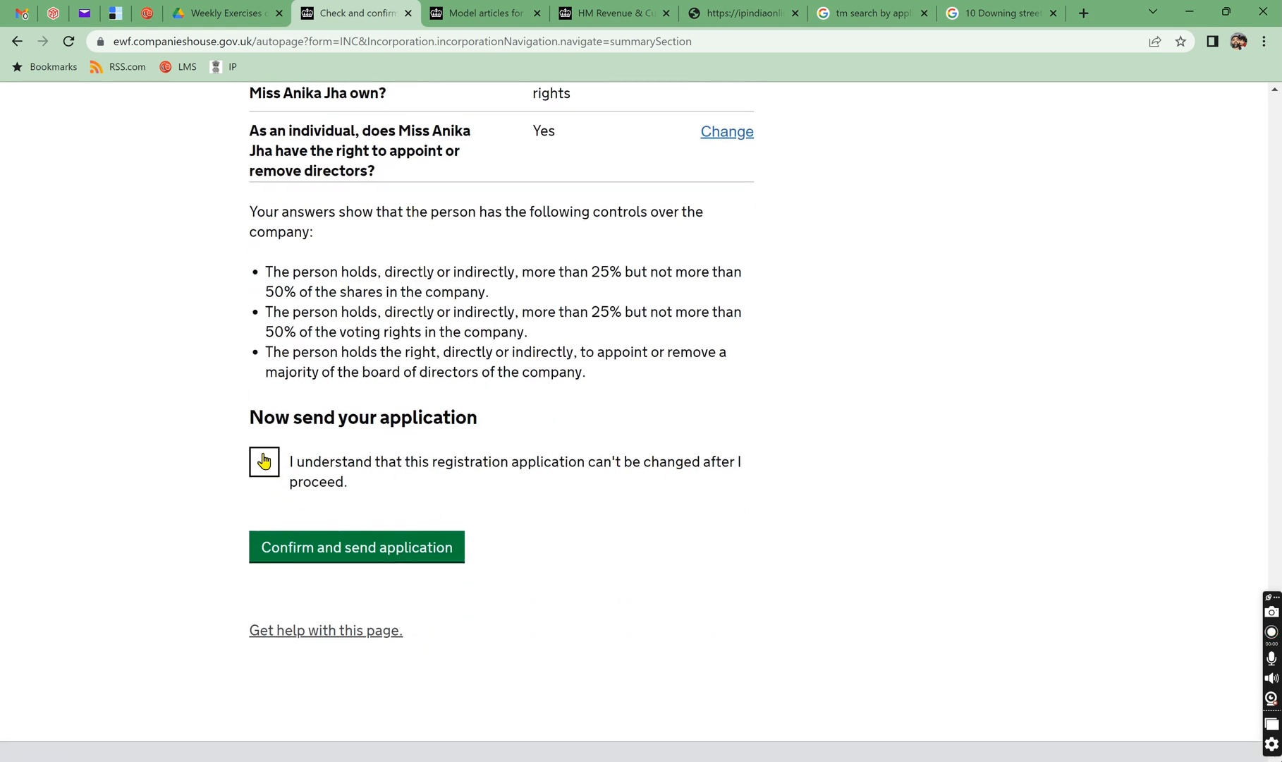
pyautogui.click(264, 460)
pyautogui.click(357, 552)
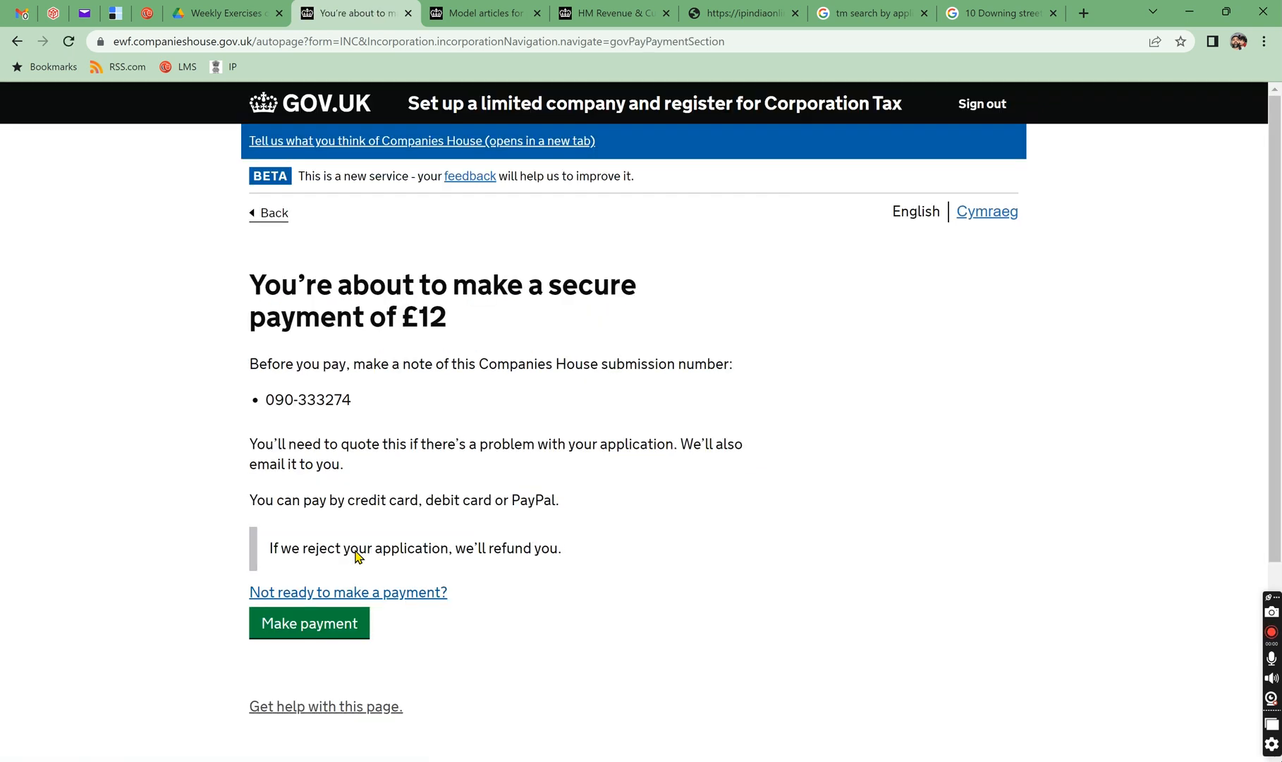
# Start the £12.00 payment by credit or debit card and reach the card details form
pyautogui.scroll(-1, 623, 571)
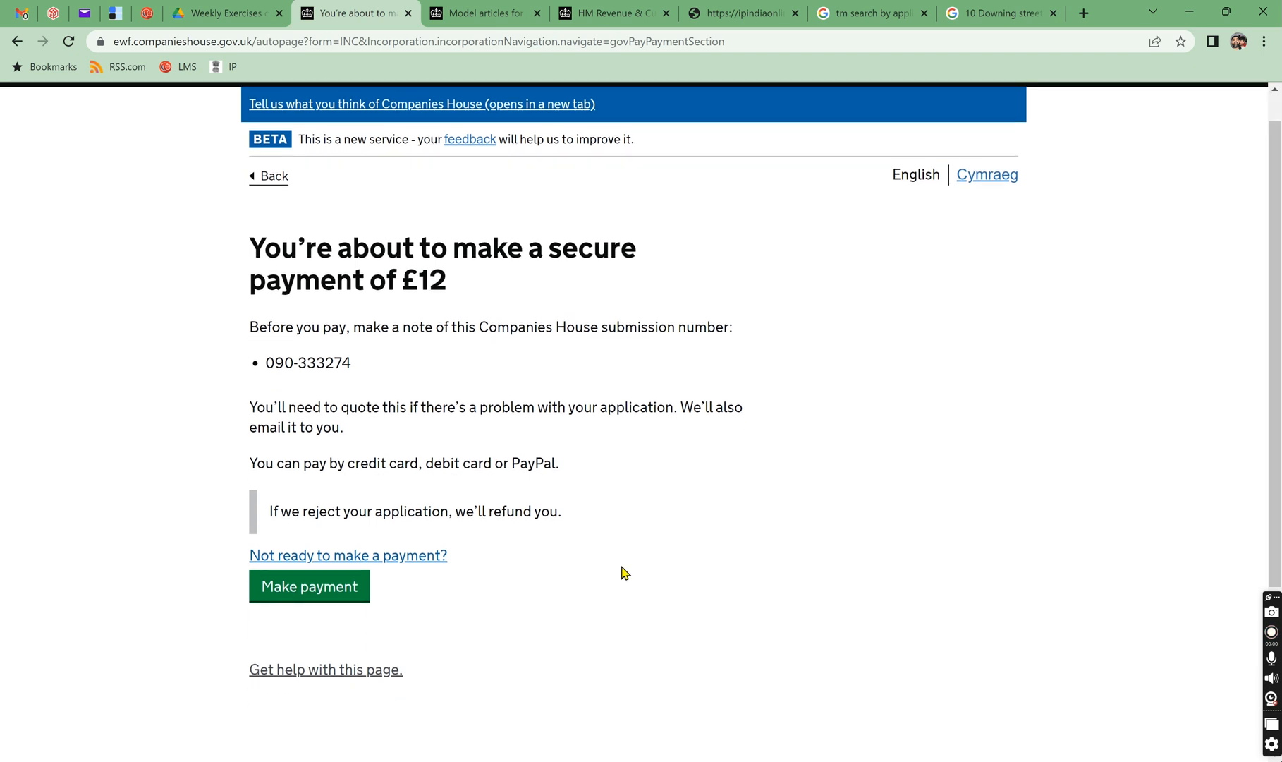
pyautogui.scroll(-1, 623, 571)
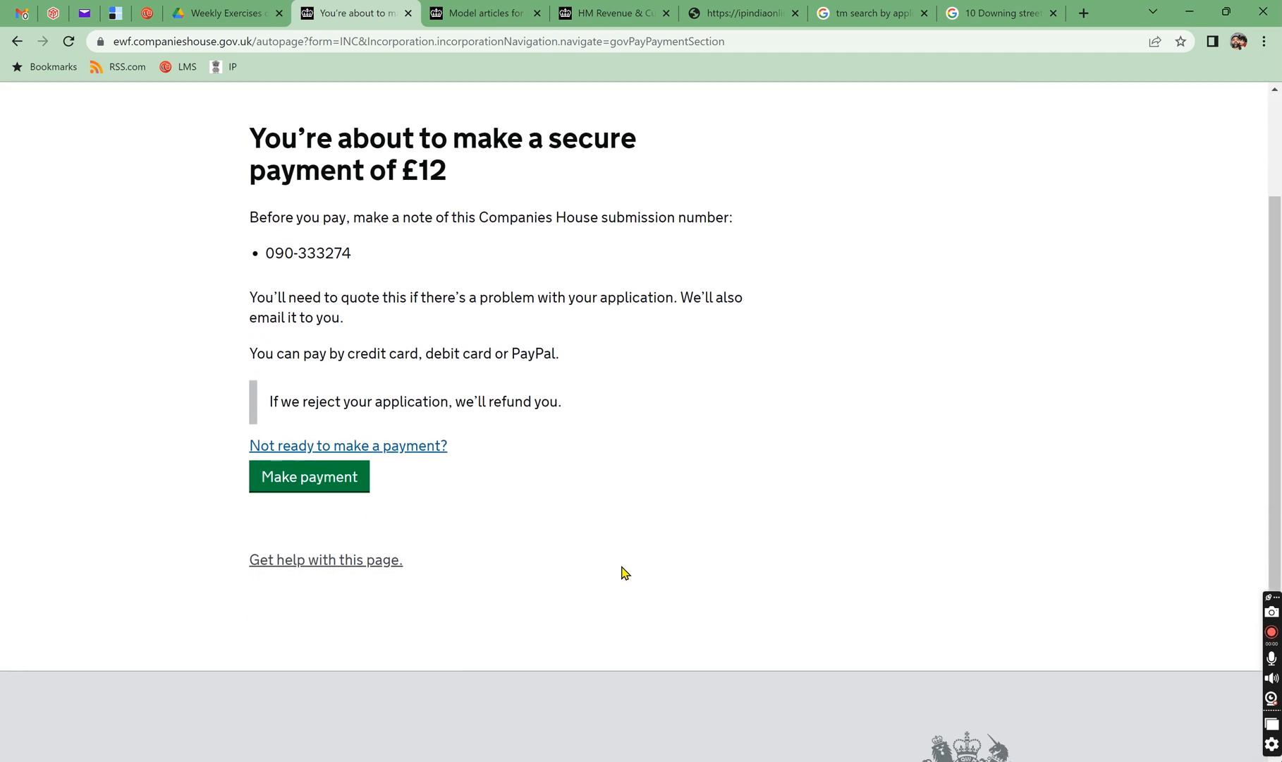
pyautogui.scroll(1, 625, 454)
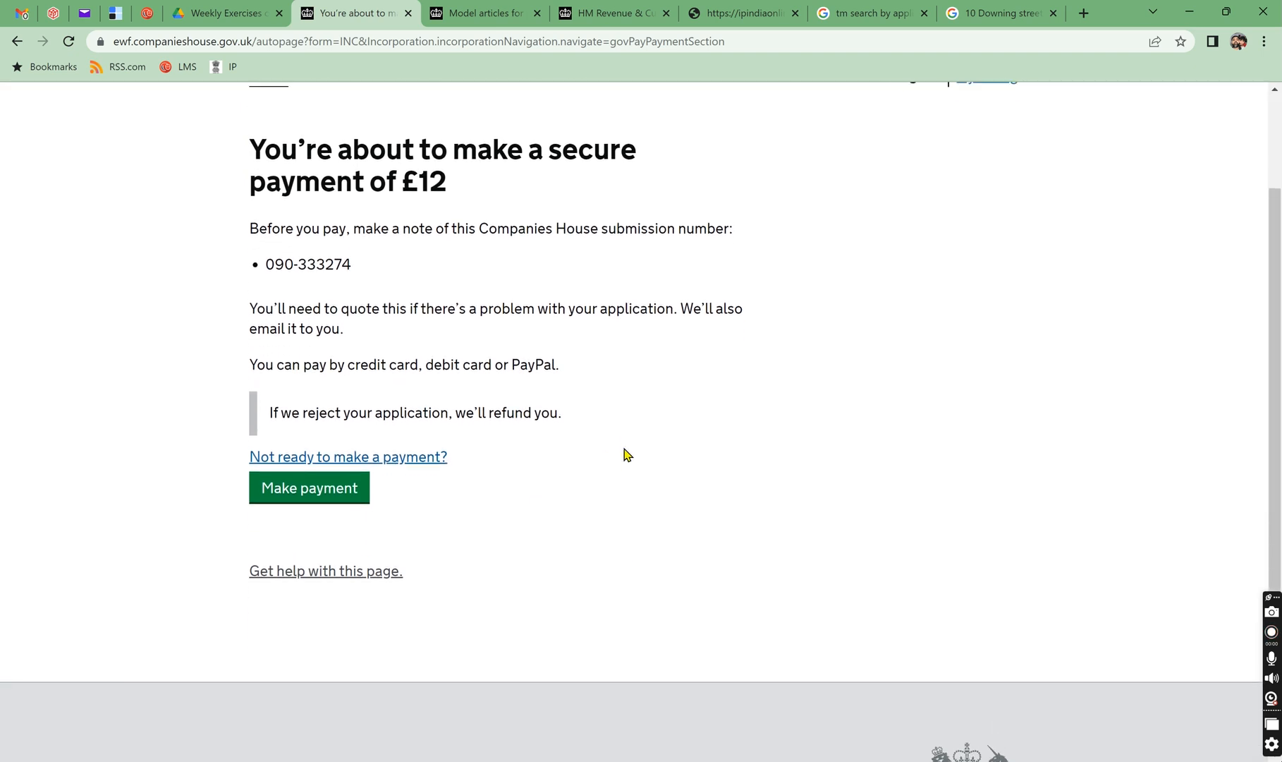
pyautogui.scroll(1, 624, 452)
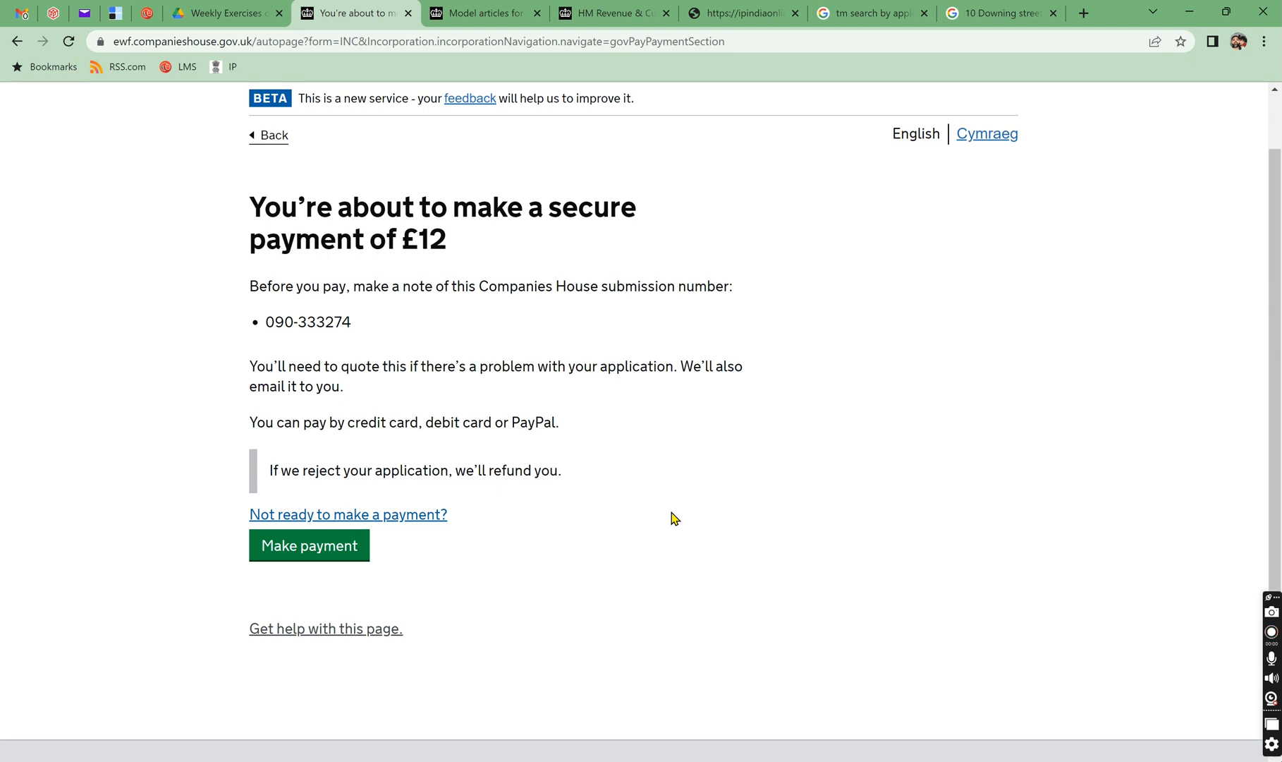
pyautogui.click(312, 551)
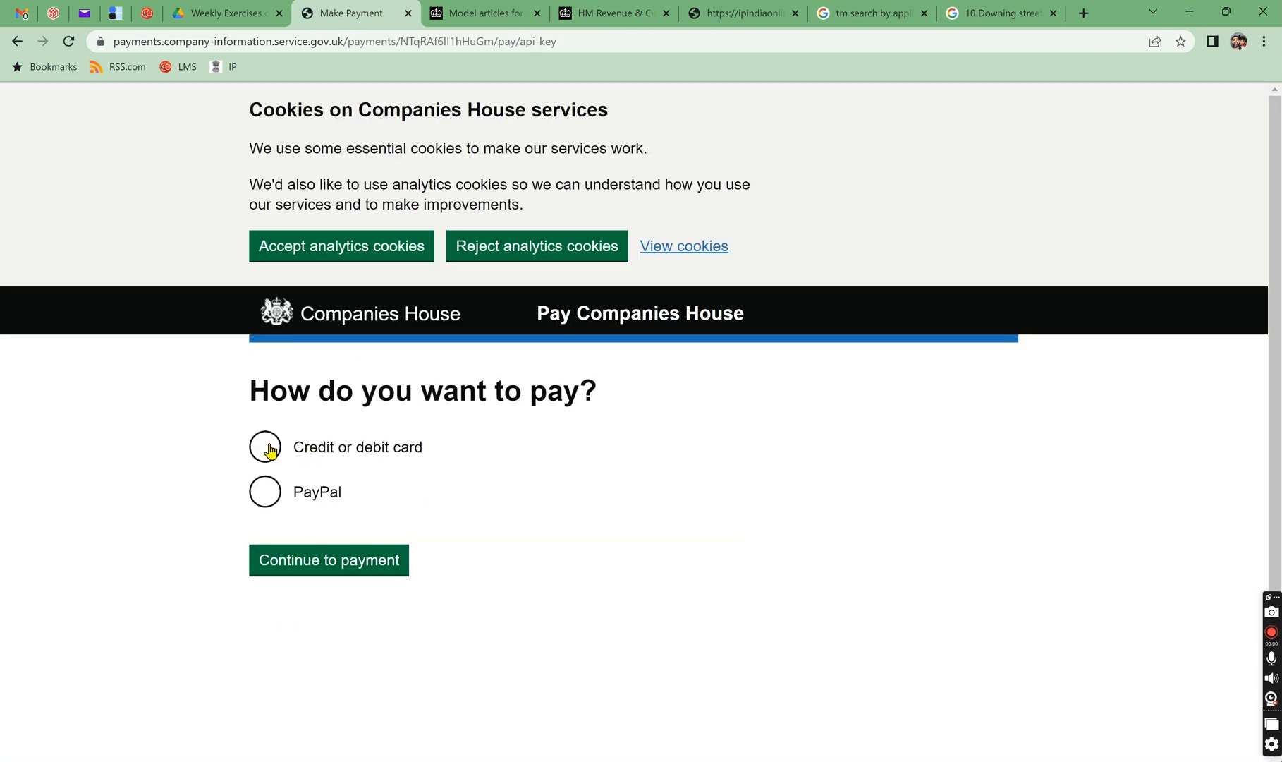
pyautogui.click(268, 452)
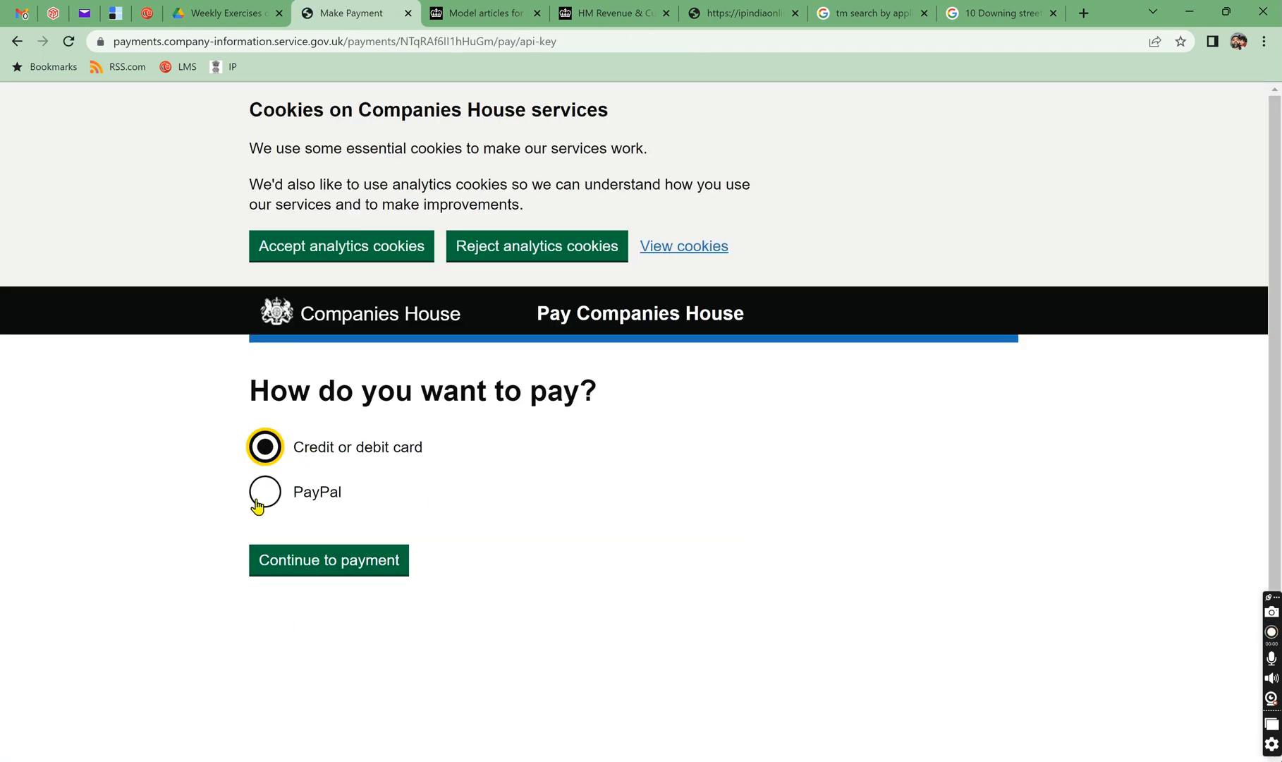
pyautogui.click(325, 567)
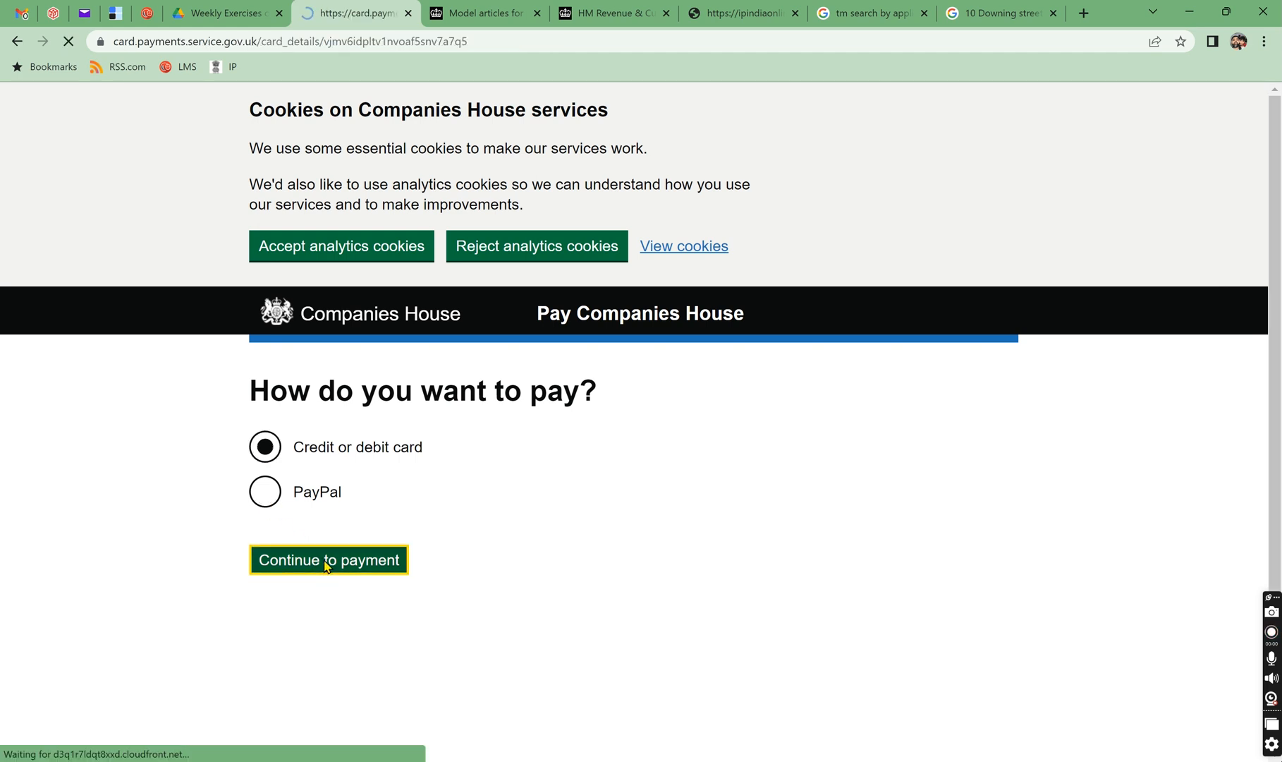
pyautogui.scroll(-2, 691, 528)
pyautogui.scroll(-2, 690, 528)
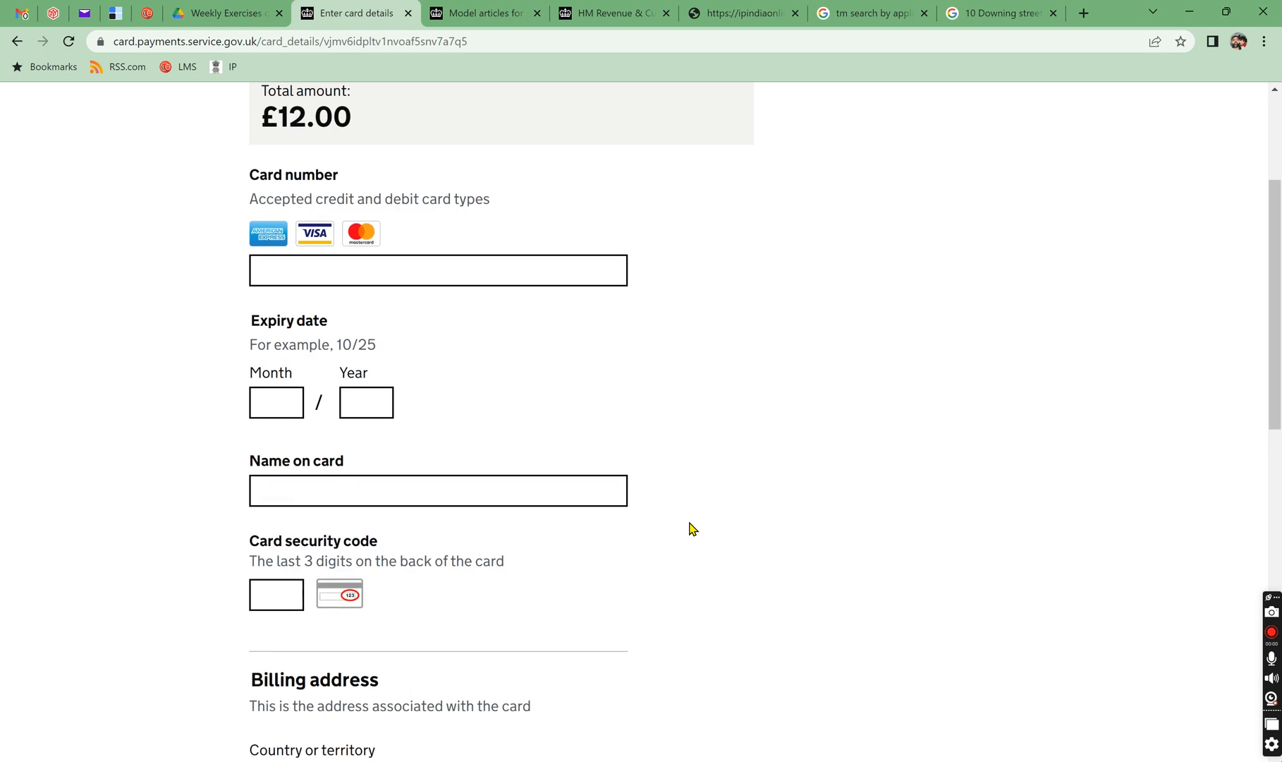